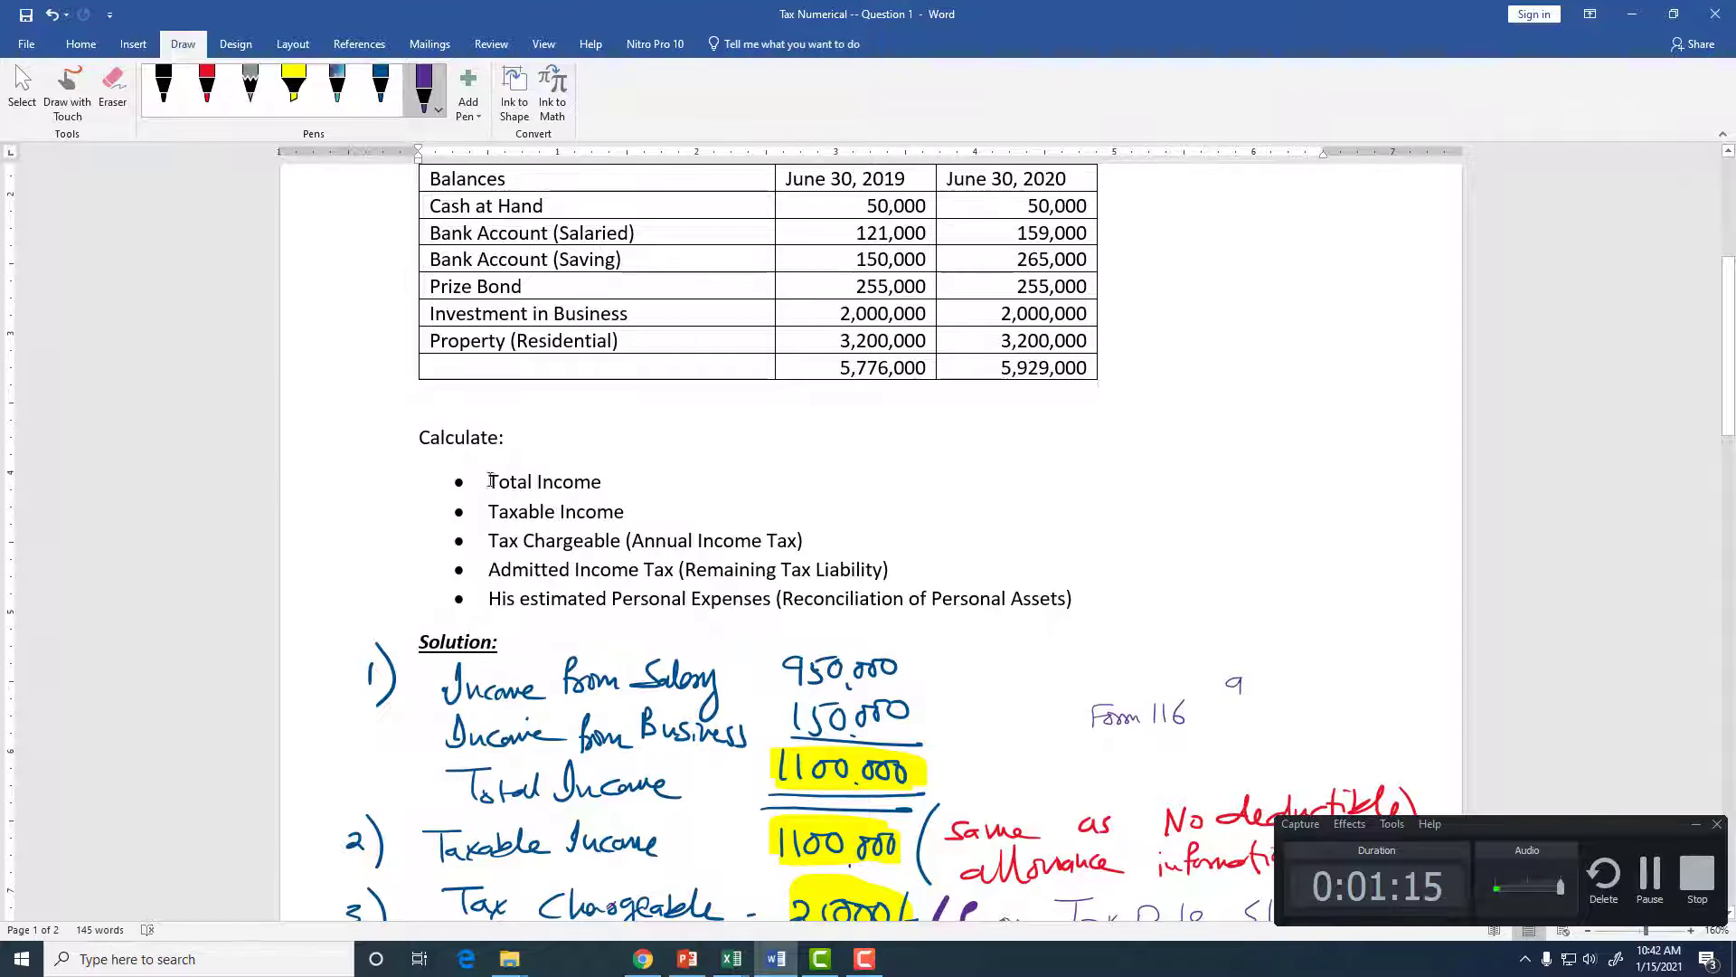
- Highlight the 947,000 personal expense figure in part 5 of the handwritten solution with the yellow highlighter pen
left_click(813, 775)
scroll(626, 801, "down", 1)
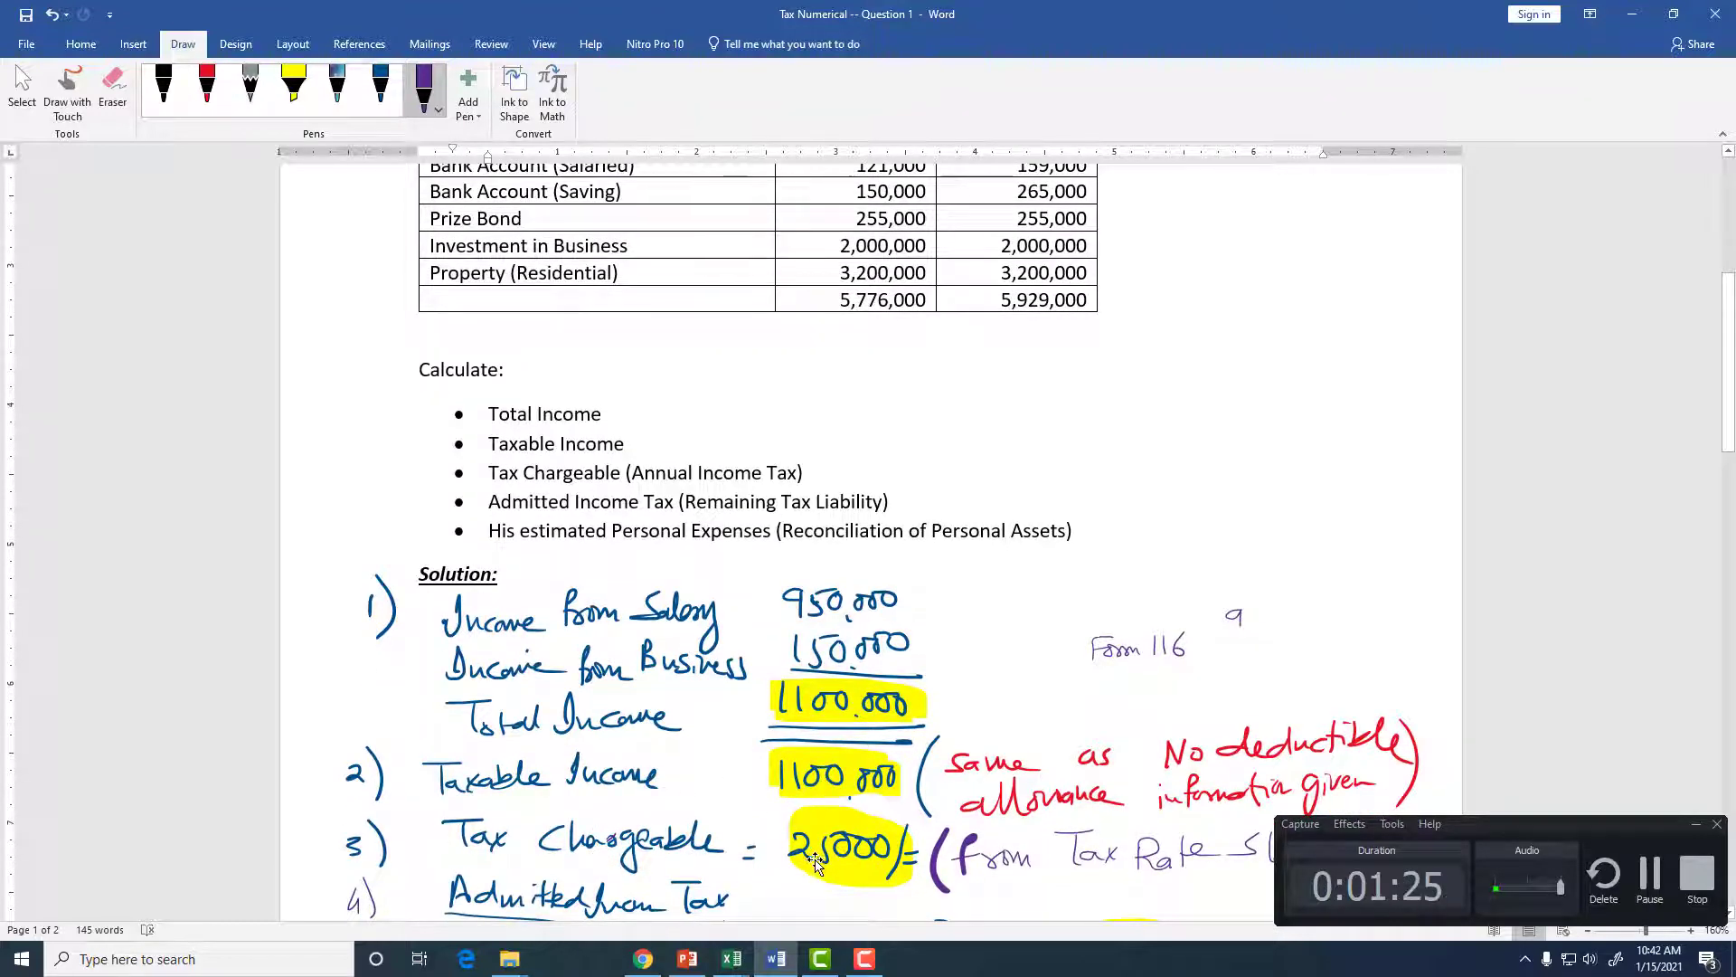
scroll(814, 864, "down", 3)
scroll(813, 863, "down", 5)
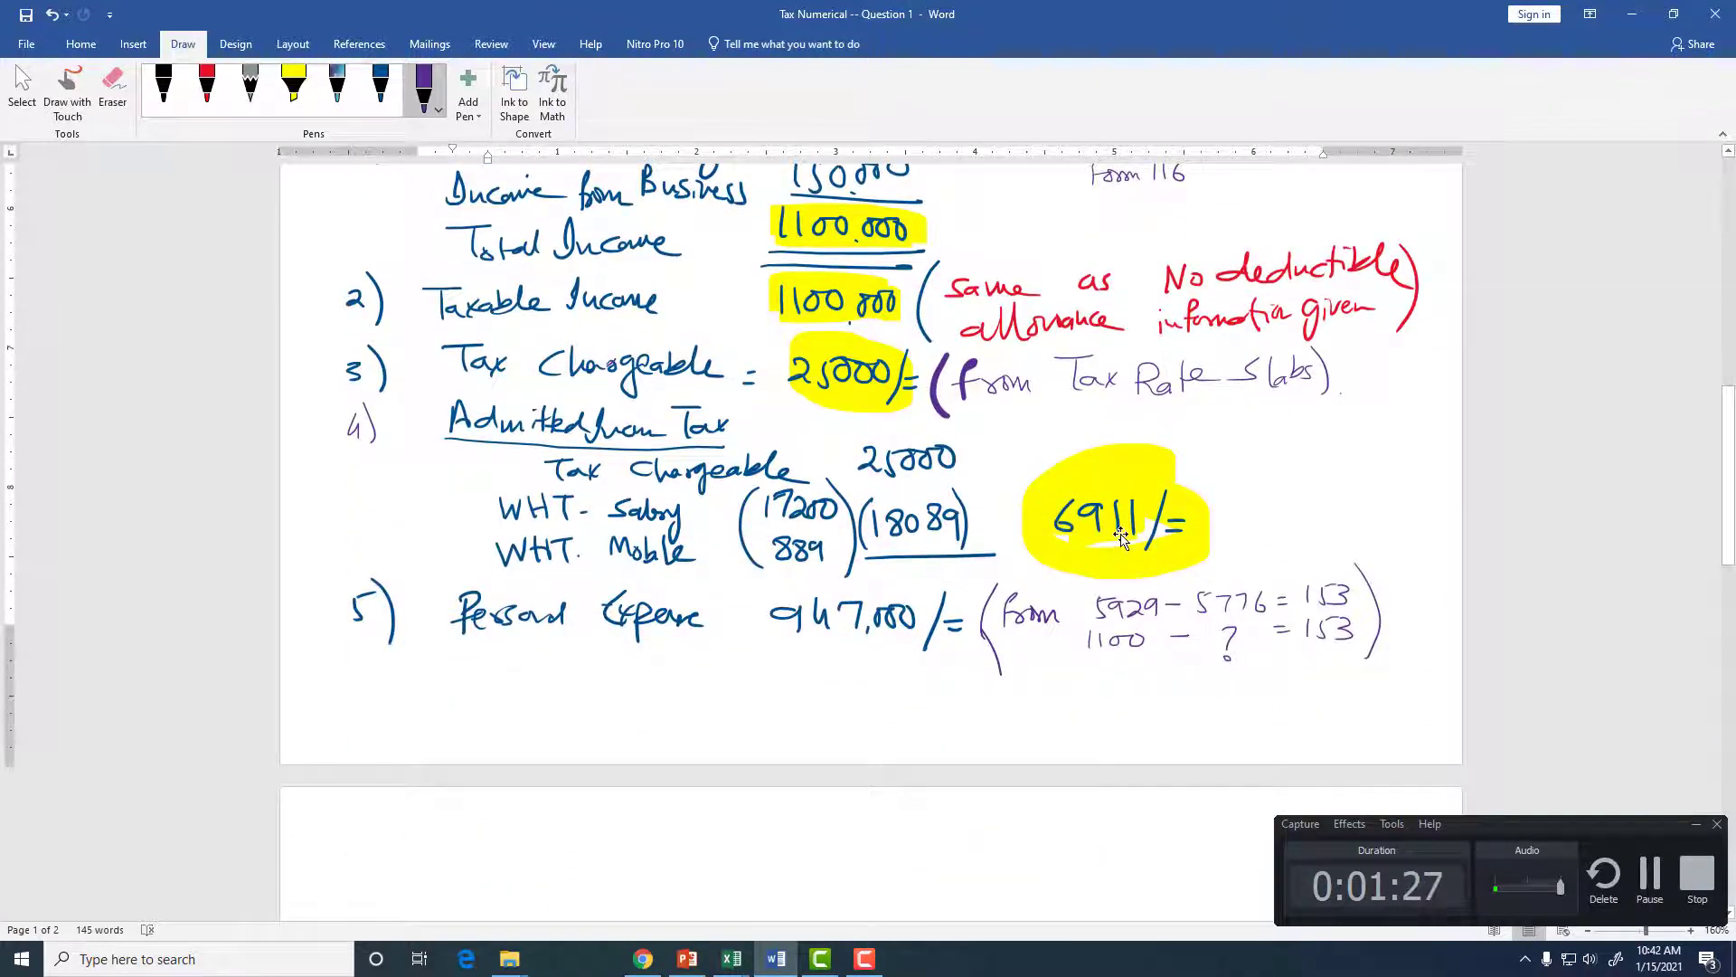
left_click(293, 81)
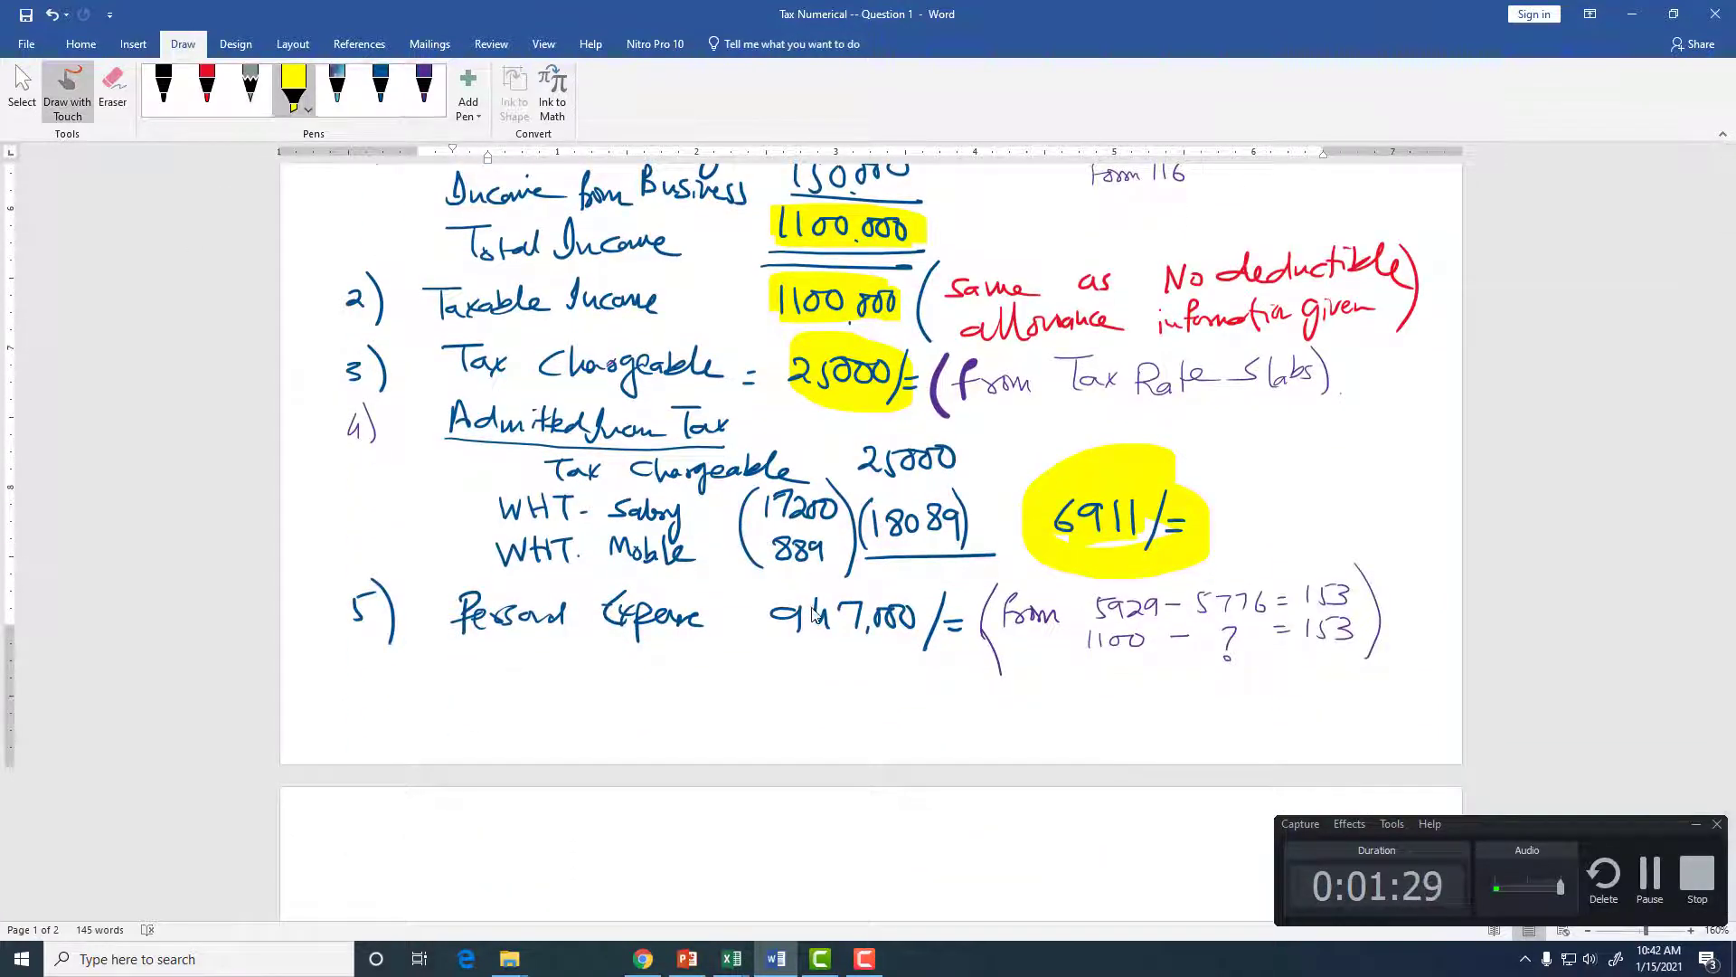
mouse_move(839, 604)
left_mouse_down()
mouse_move(769, 630)
mouse_move(956, 622)
left_mouse_up()
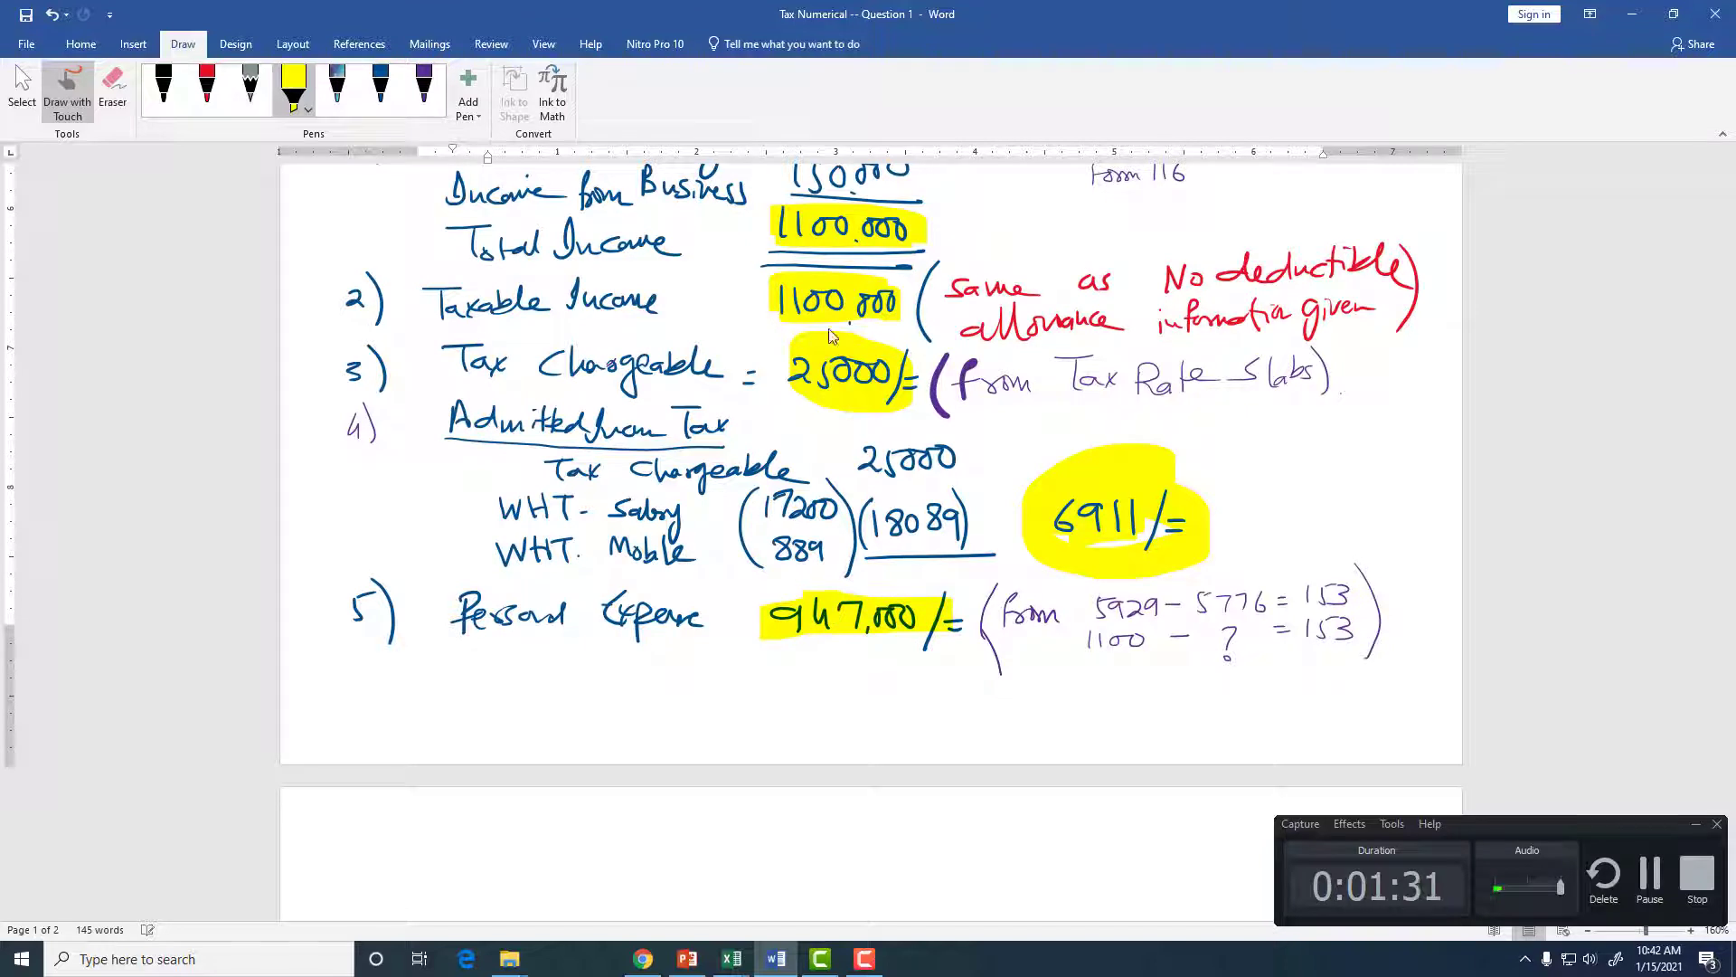
scroll(892, 462, "up", 3)
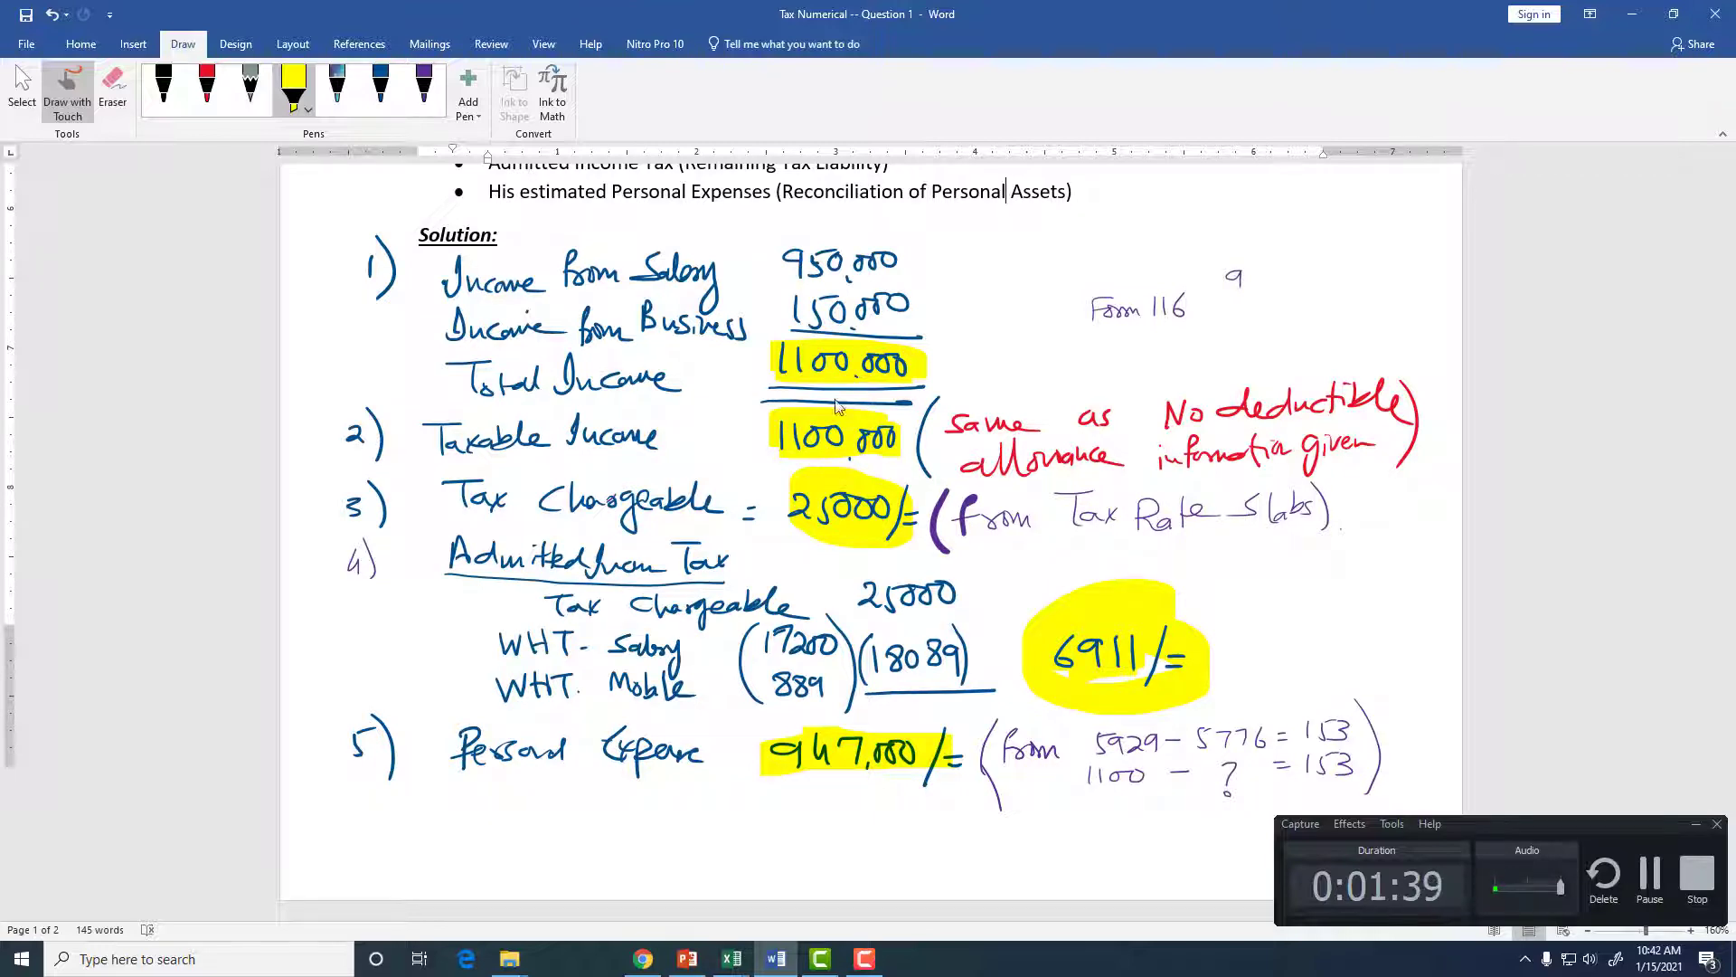
scroll(920, 368, "up", 3)
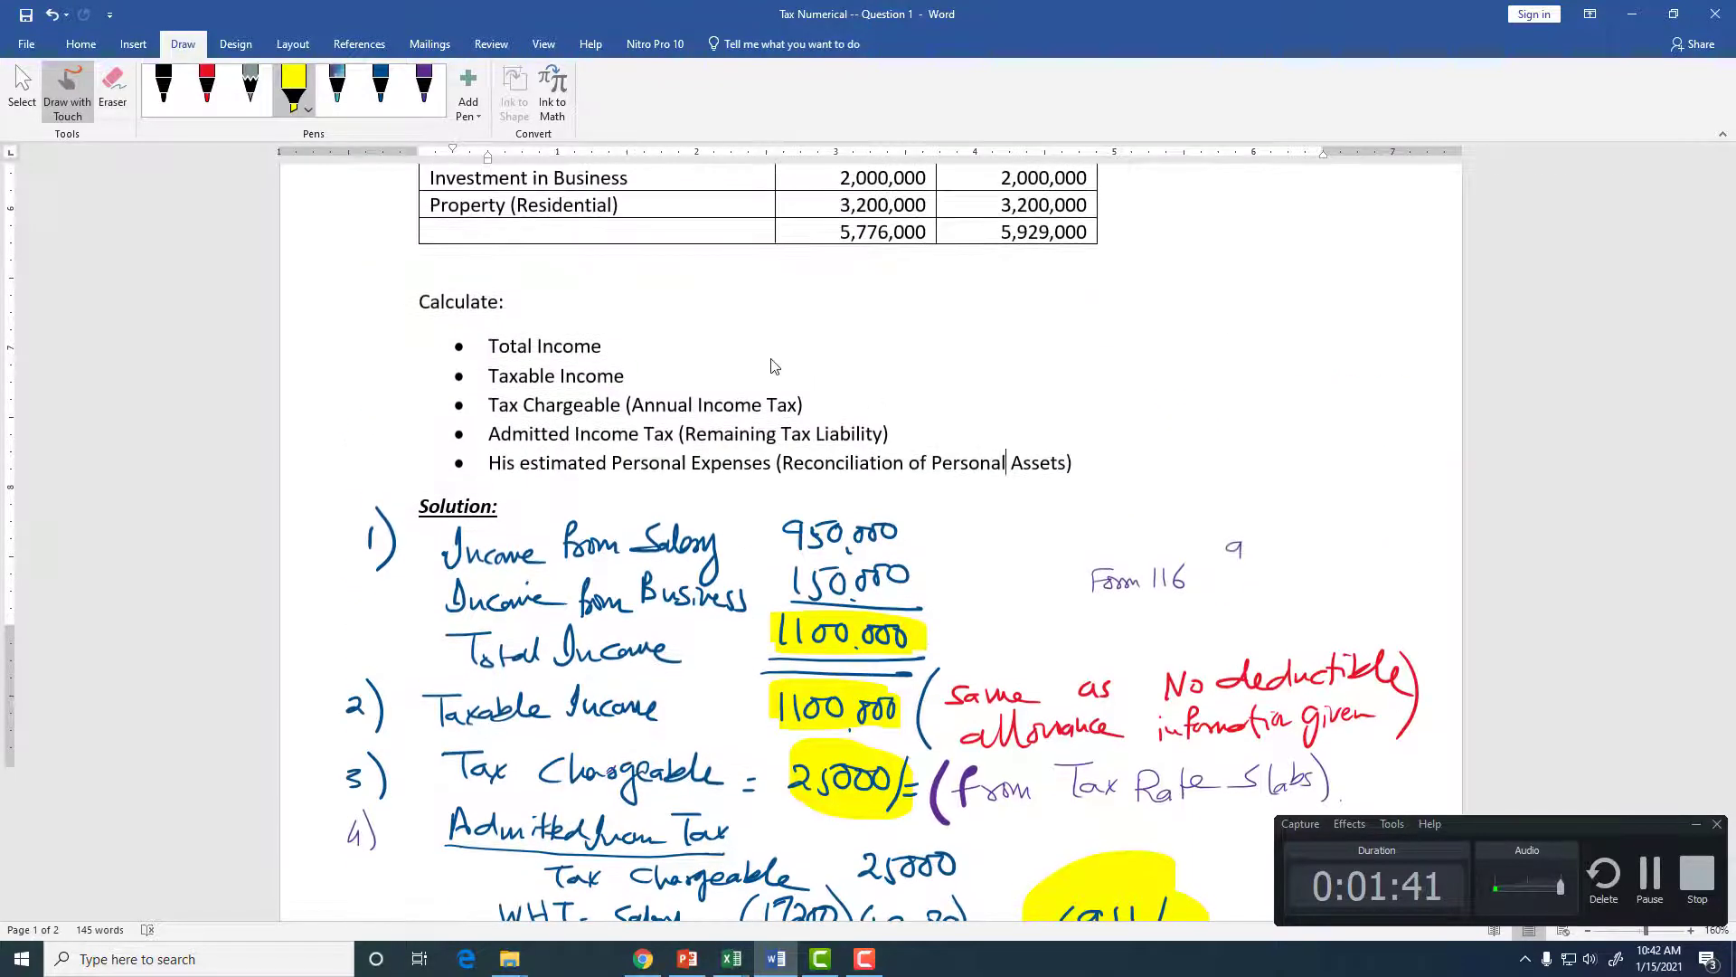
scroll(833, 586, "down", 2)
scroll(833, 586, "down", 1)
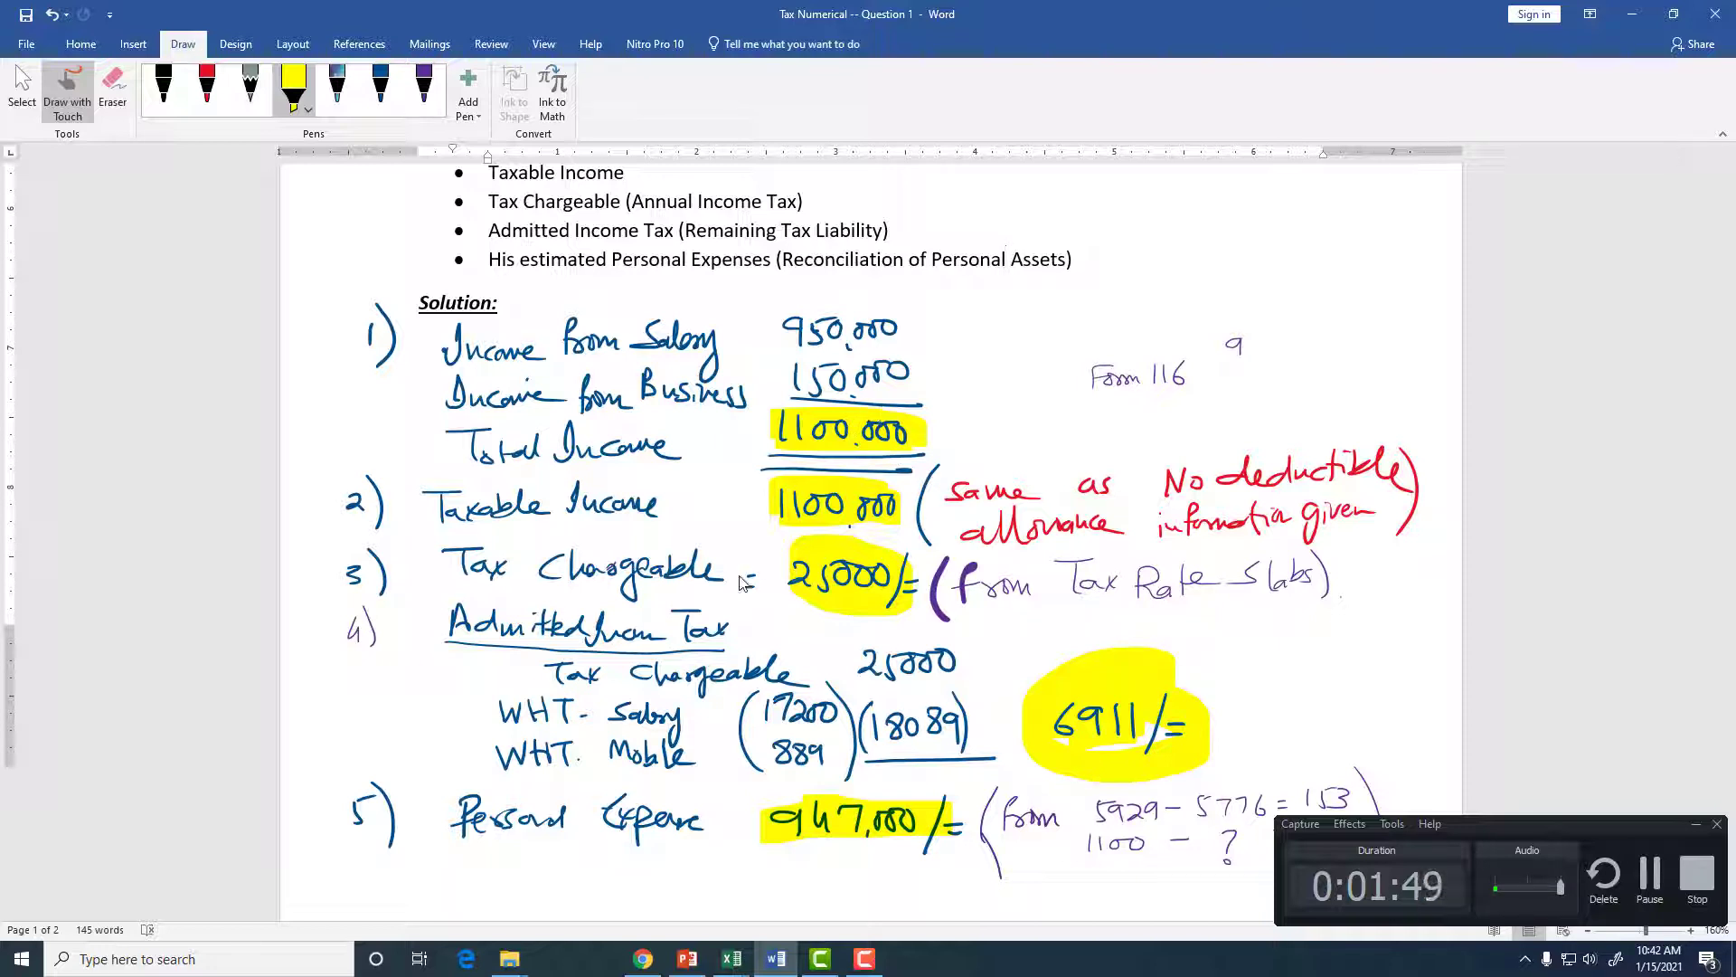
- Switch to Blackboard in Chrome, submit the edited multiple answer question and return to the Midterm Exam content list
mouse_move(638, 967)
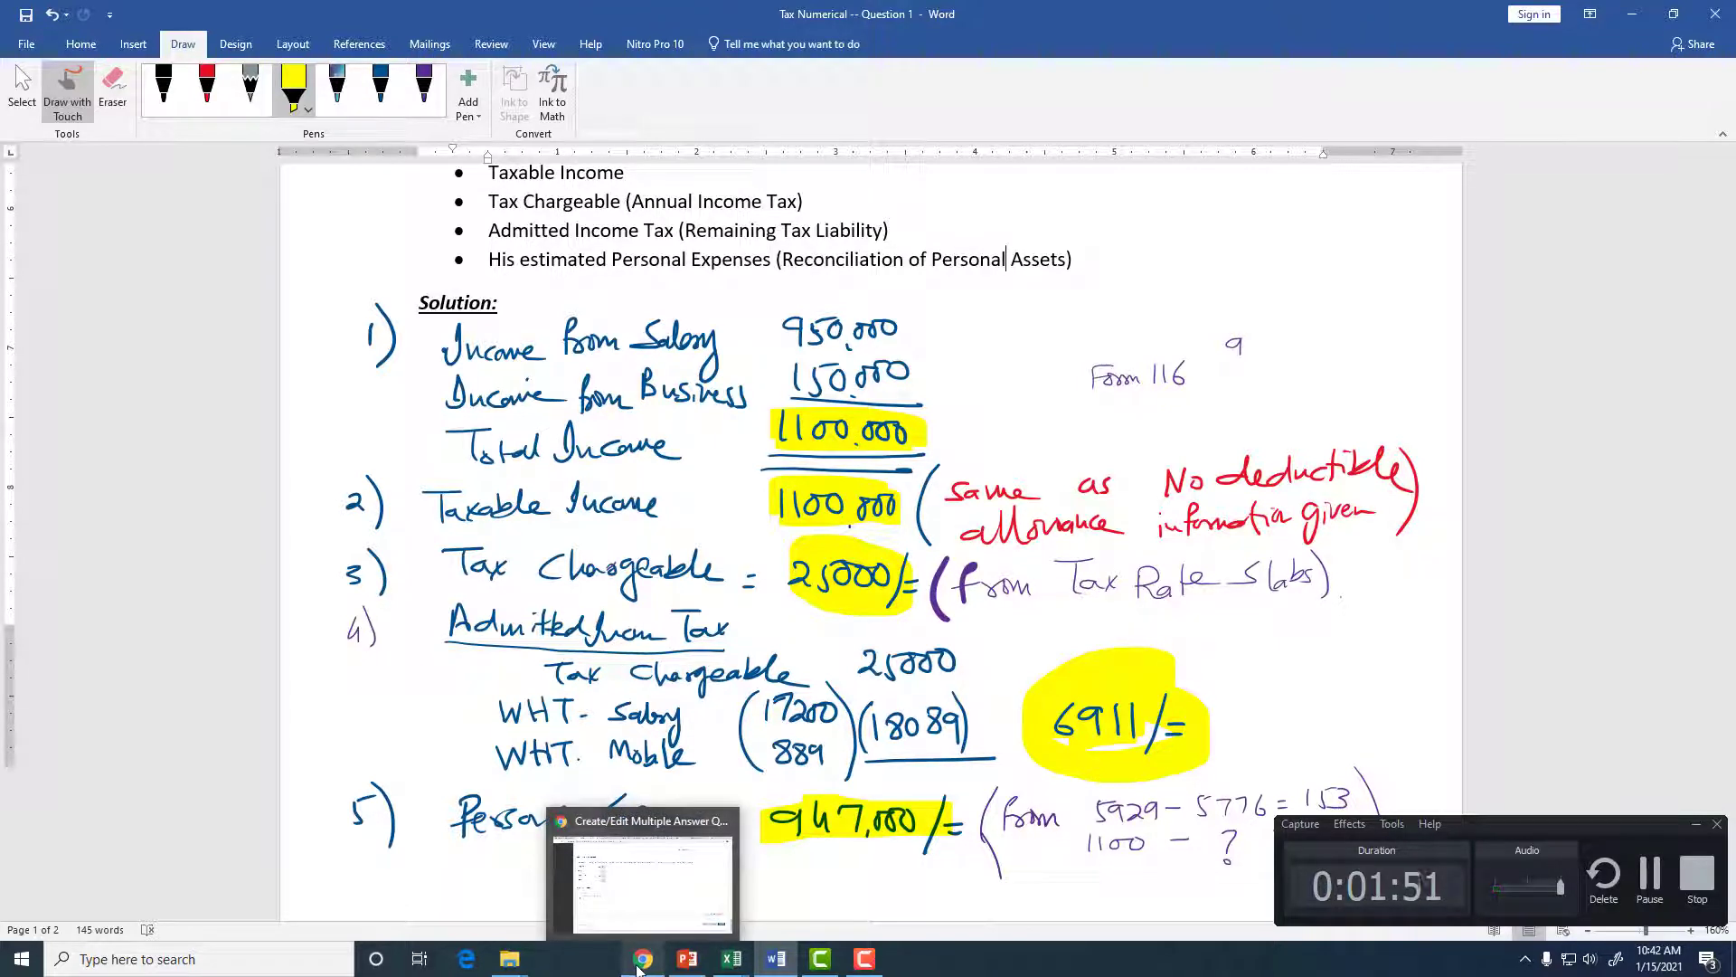
left_click(639, 966)
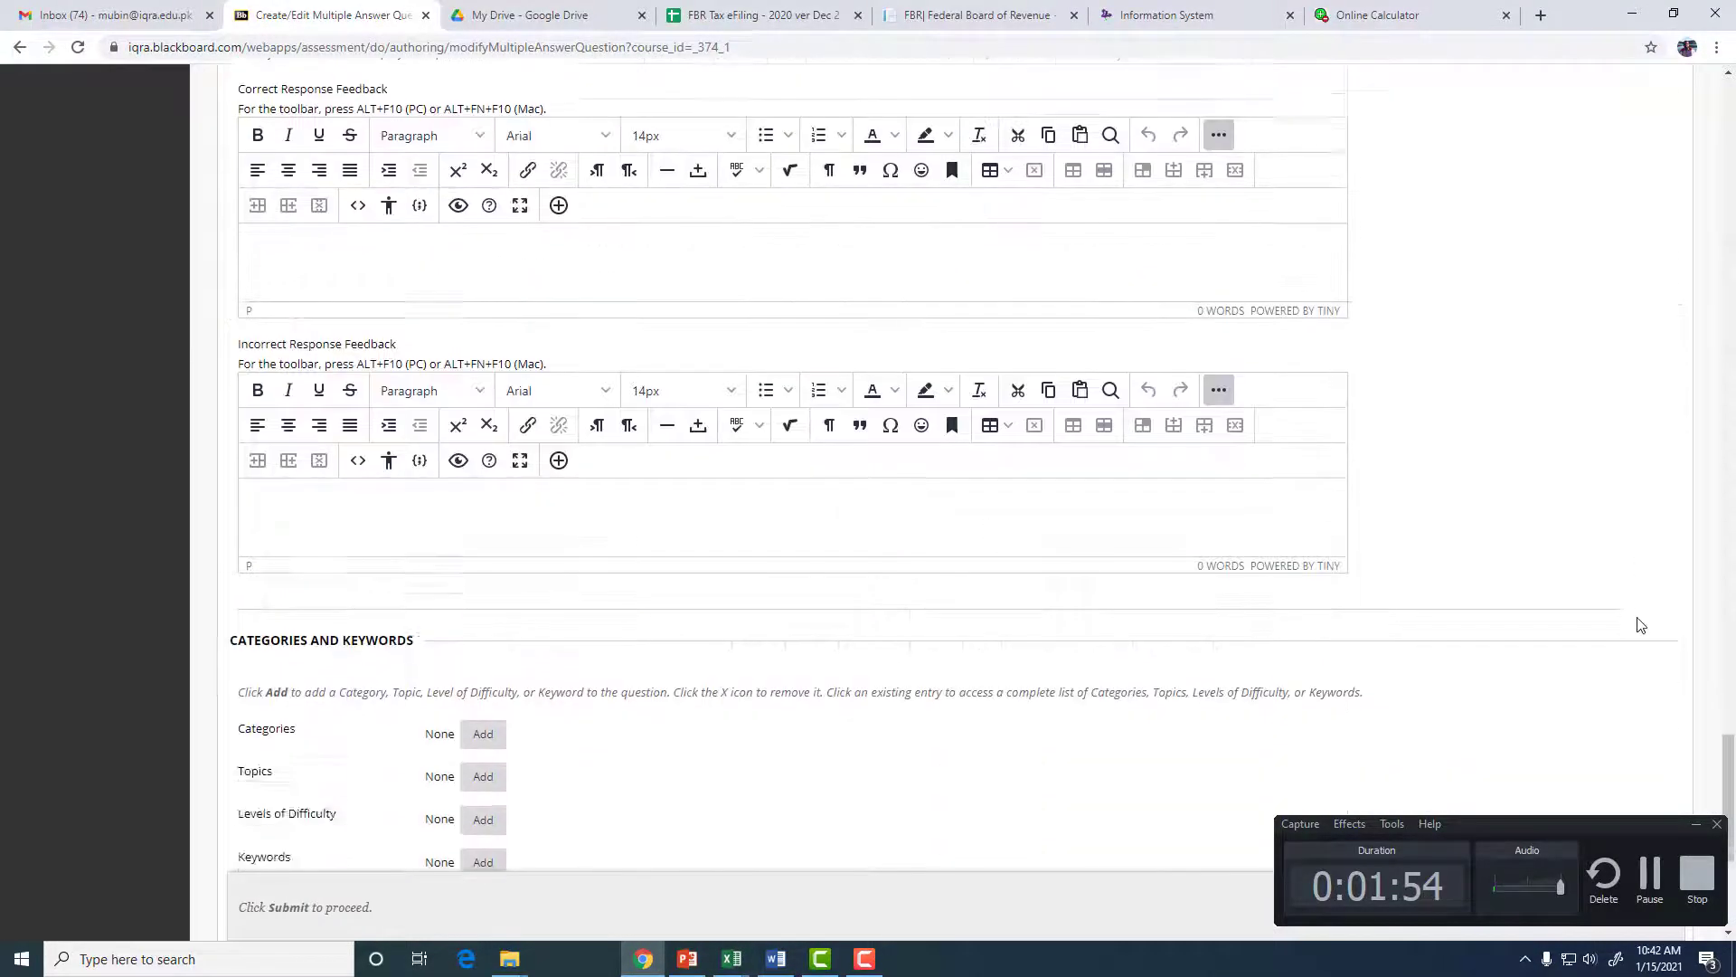
scroll(1615, 746, "down", 1)
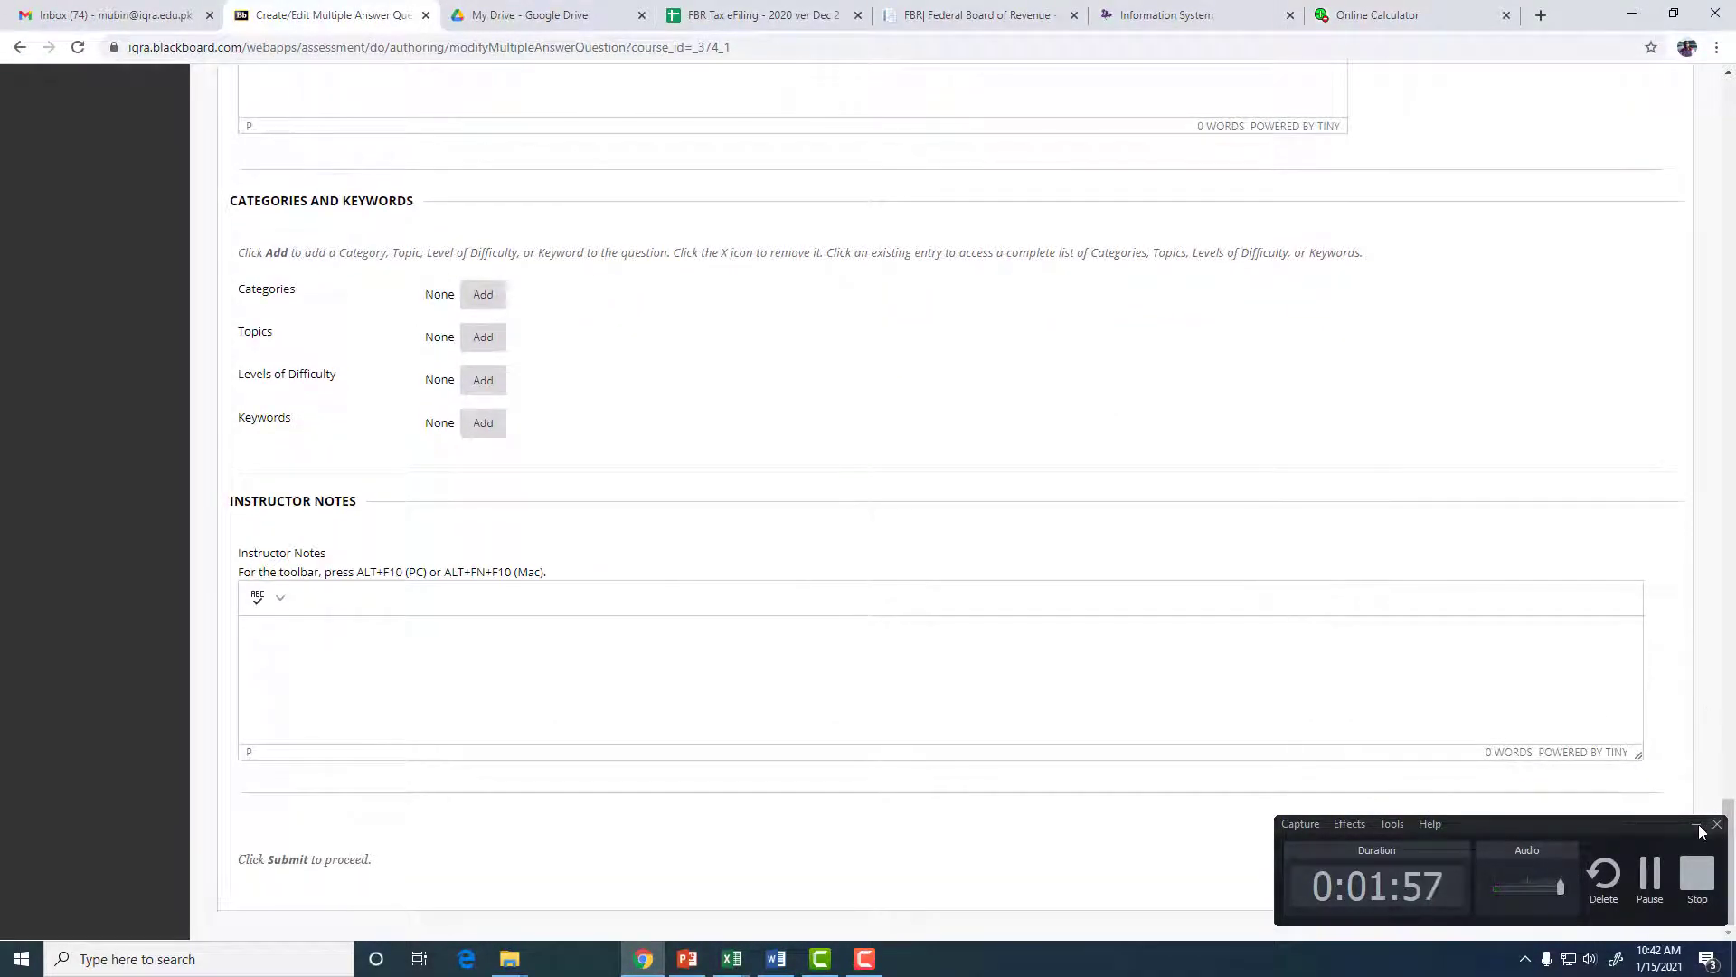
left_click_drag(1631, 826, 1561, 832)
left_click(1591, 826)
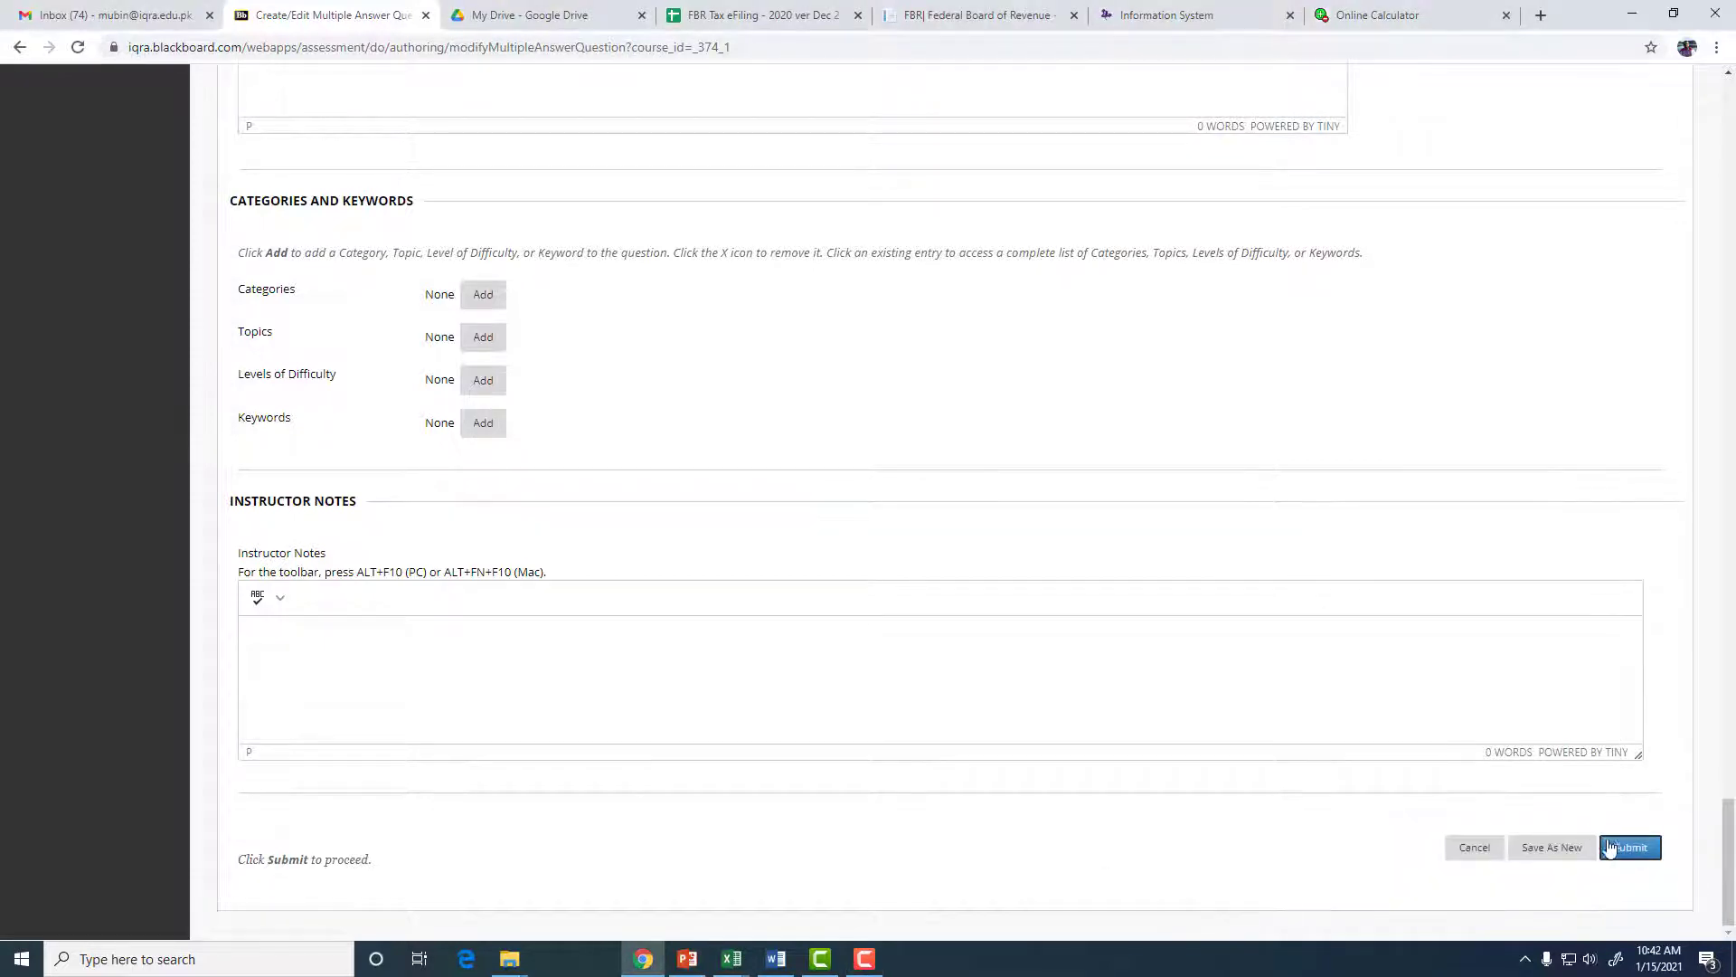
left_click(1633, 847)
left_click(227, 375)
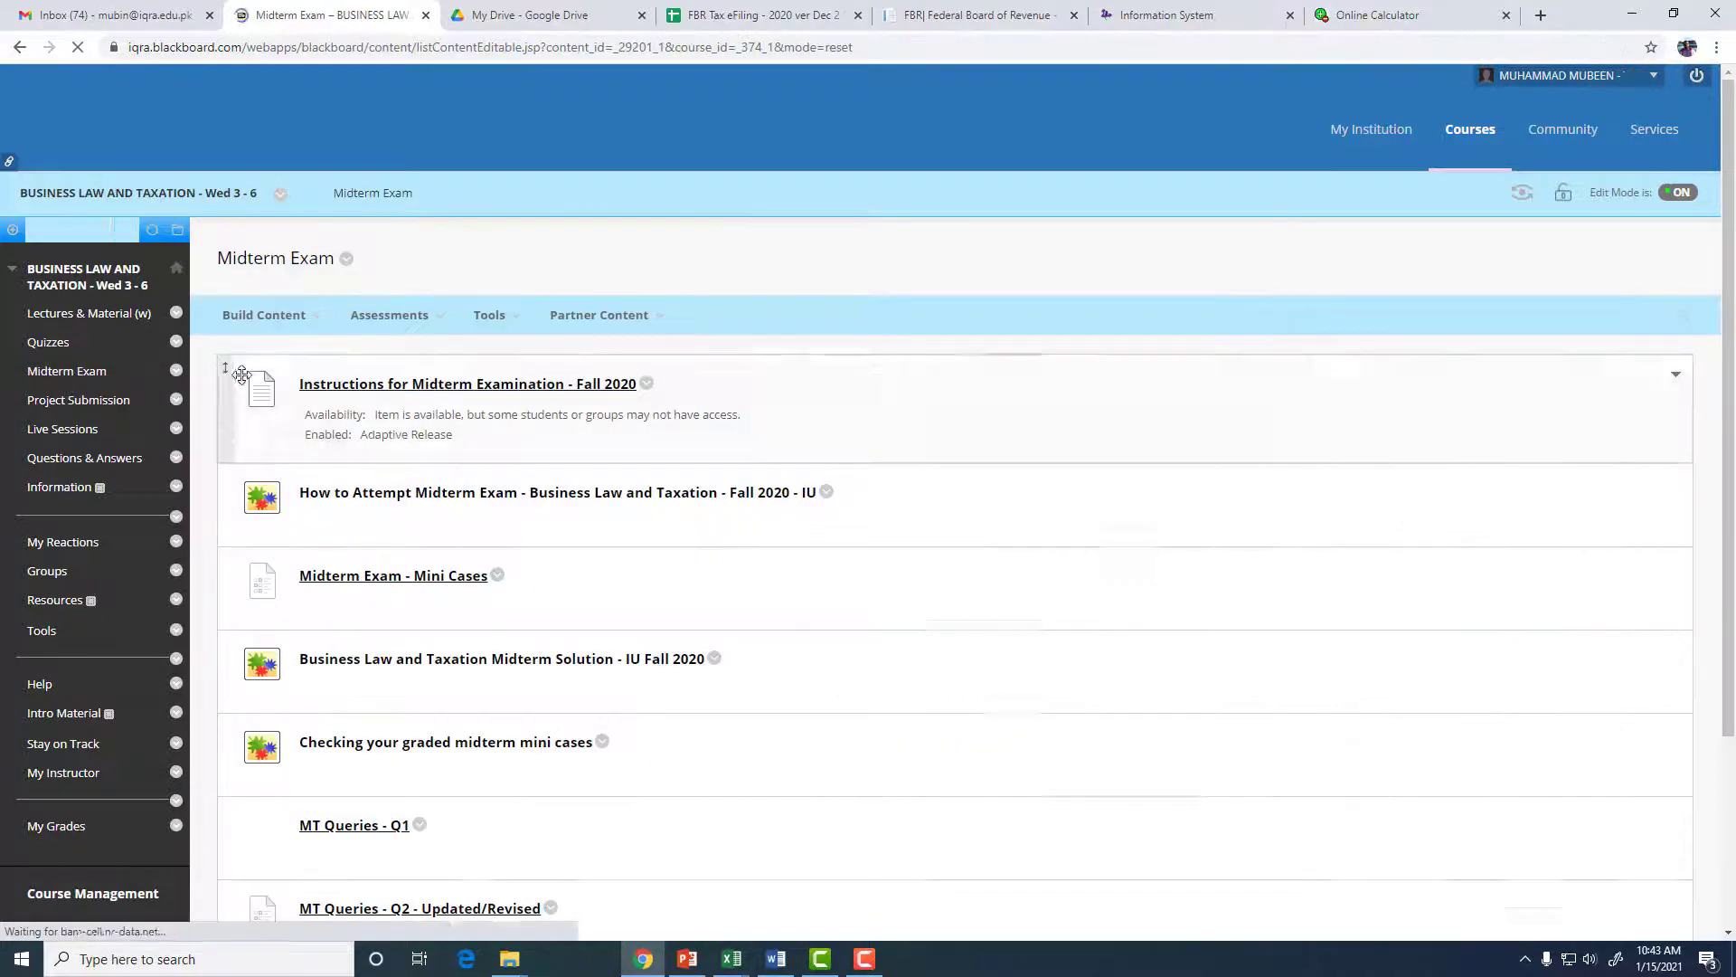
- Open the "trial for final" test from the Midterm Exam content and begin a preview attempt
scroll(380, 560, "down", 6)
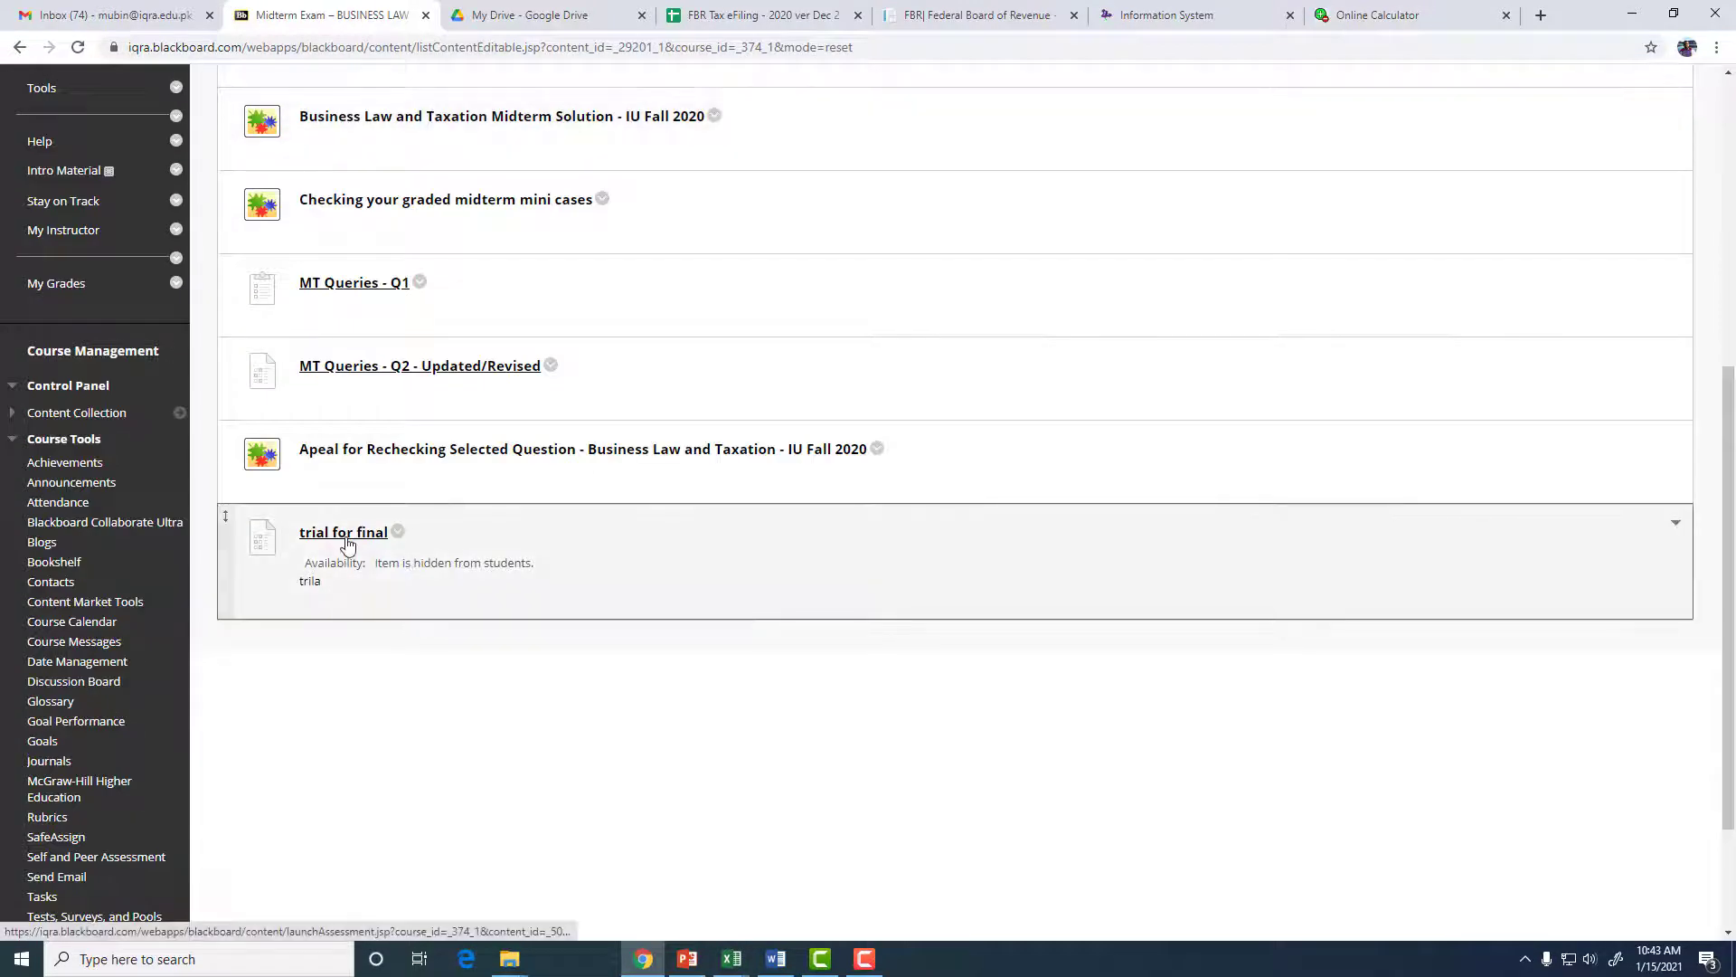
left_click(353, 533)
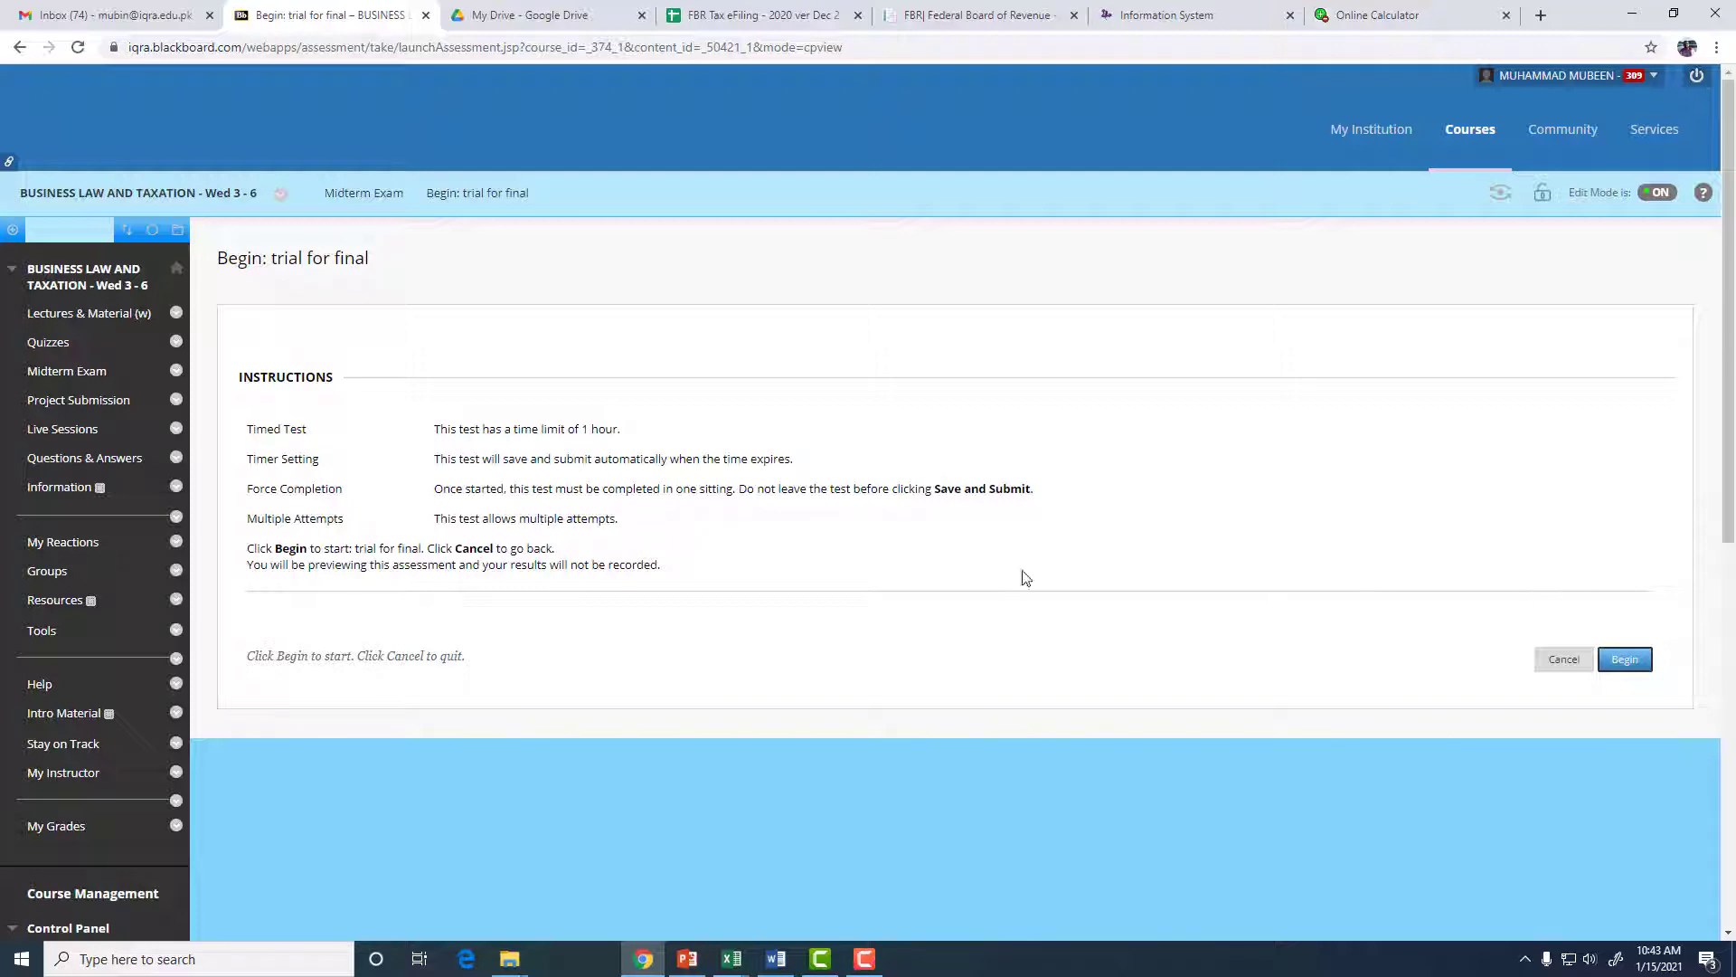
left_click(1638, 664)
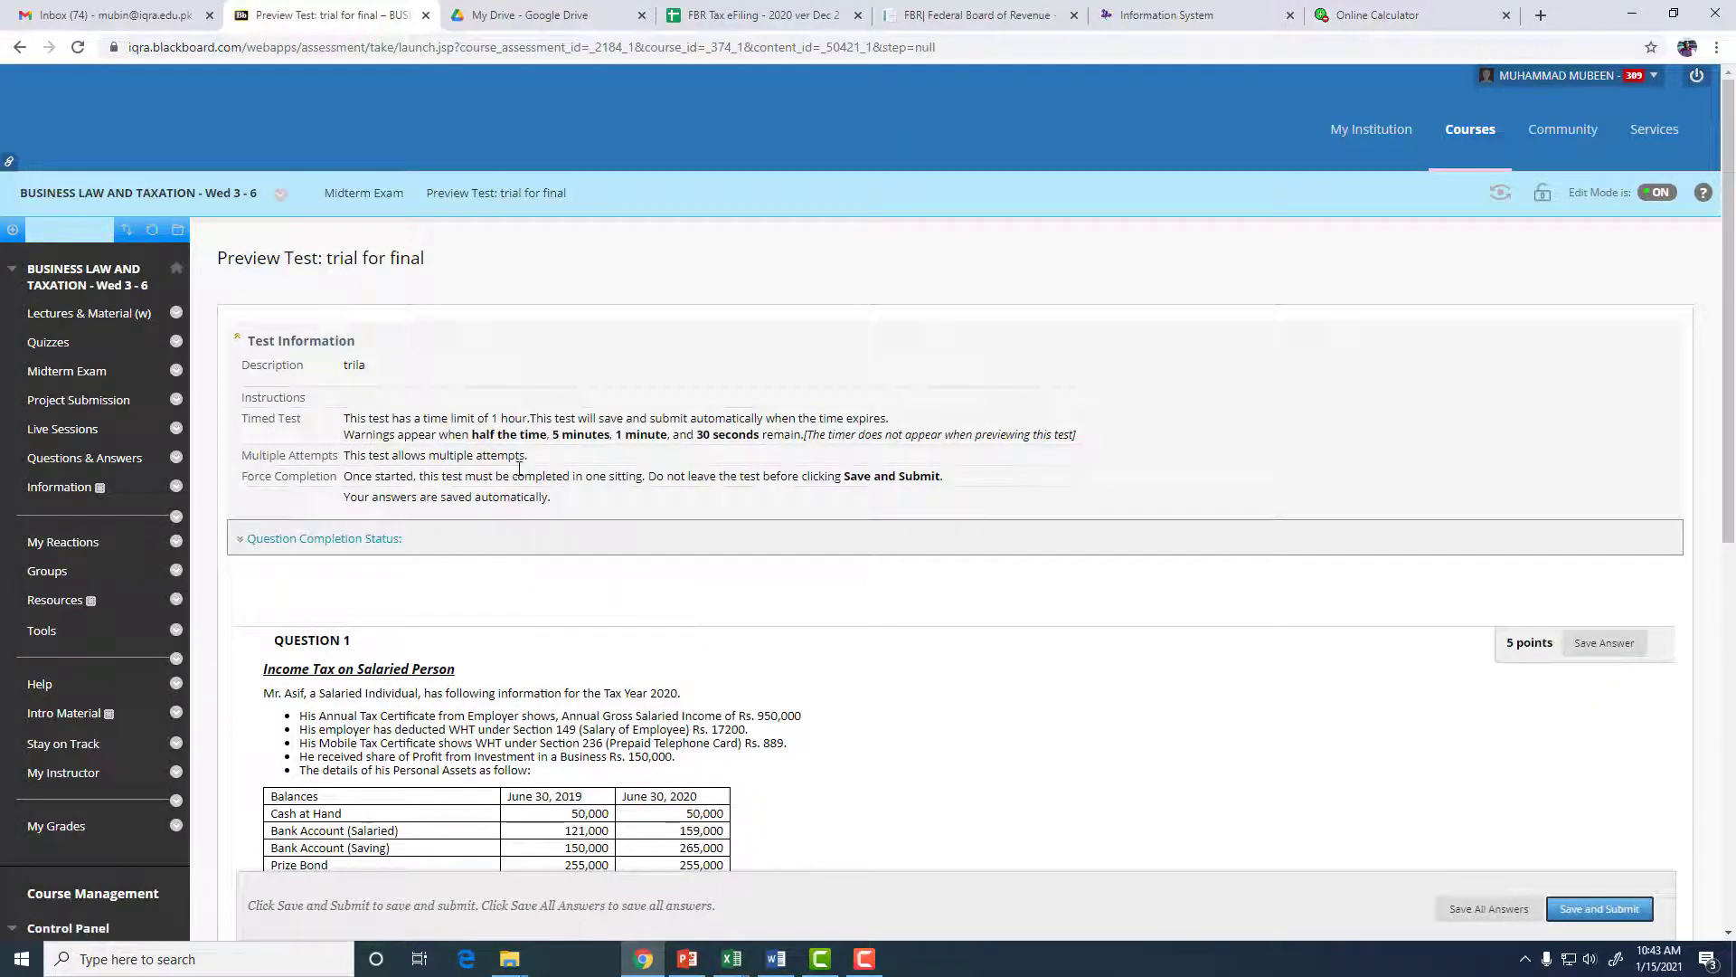
- Compare Question 1's answer options with the total income in the Word solution, then return to the test in Chrome
scroll(323, 633, "down", 5)
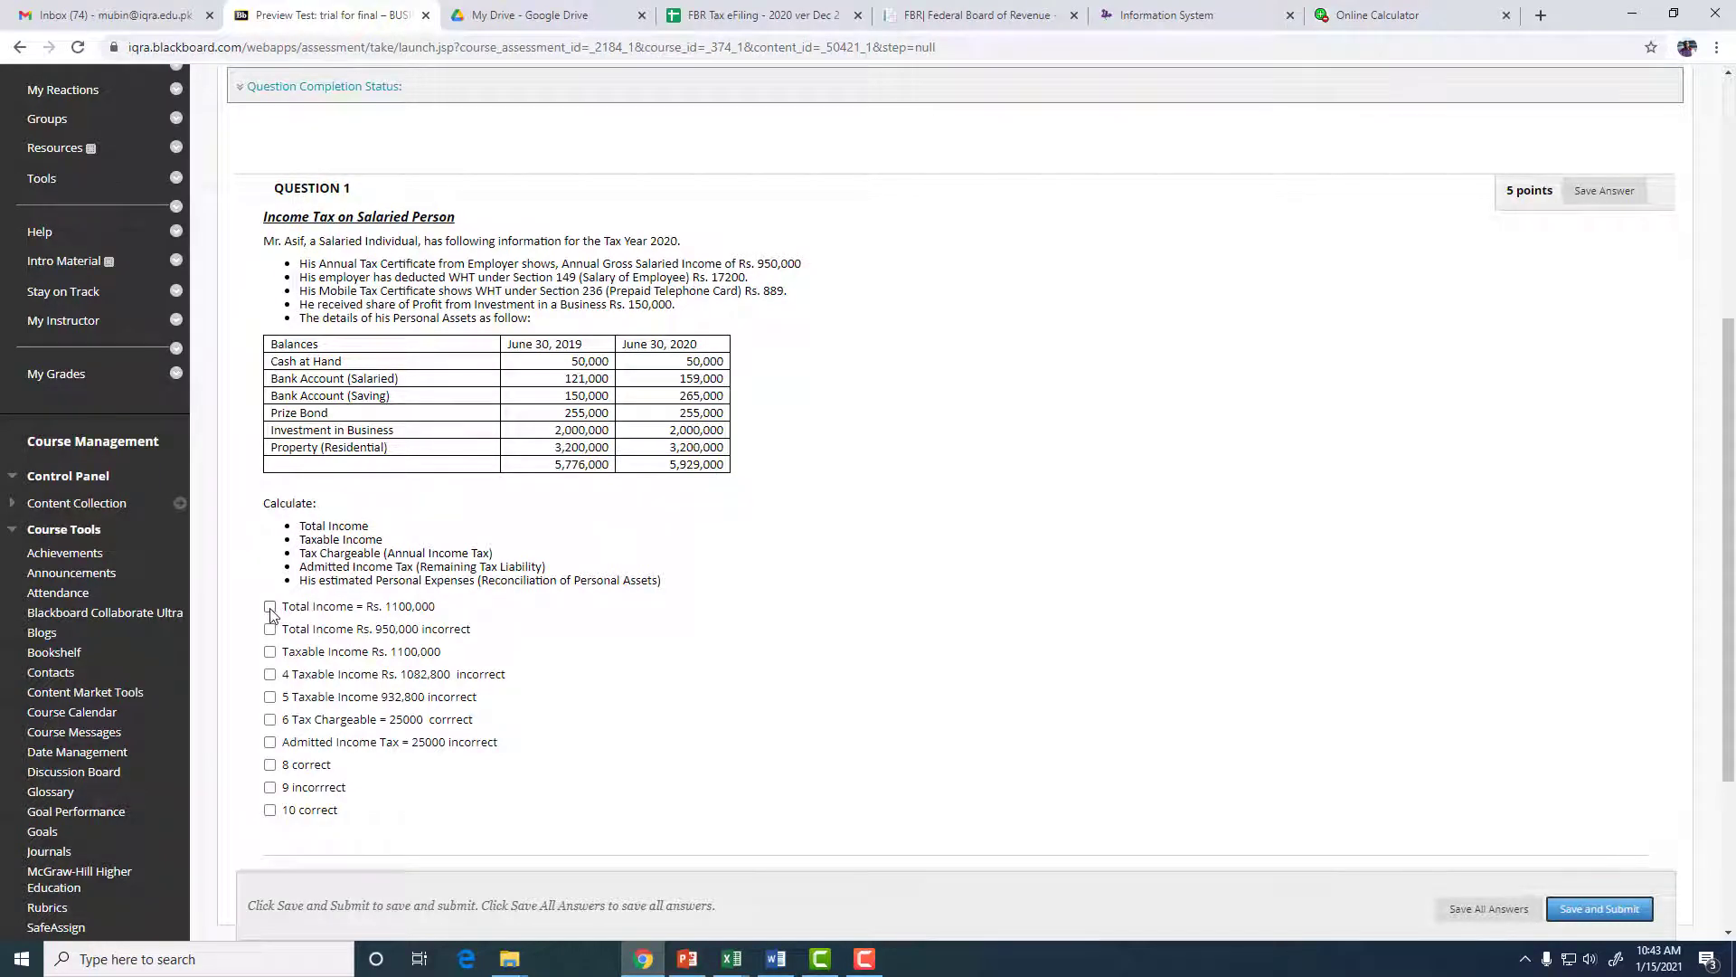
scroll(303, 692, "down", 3)
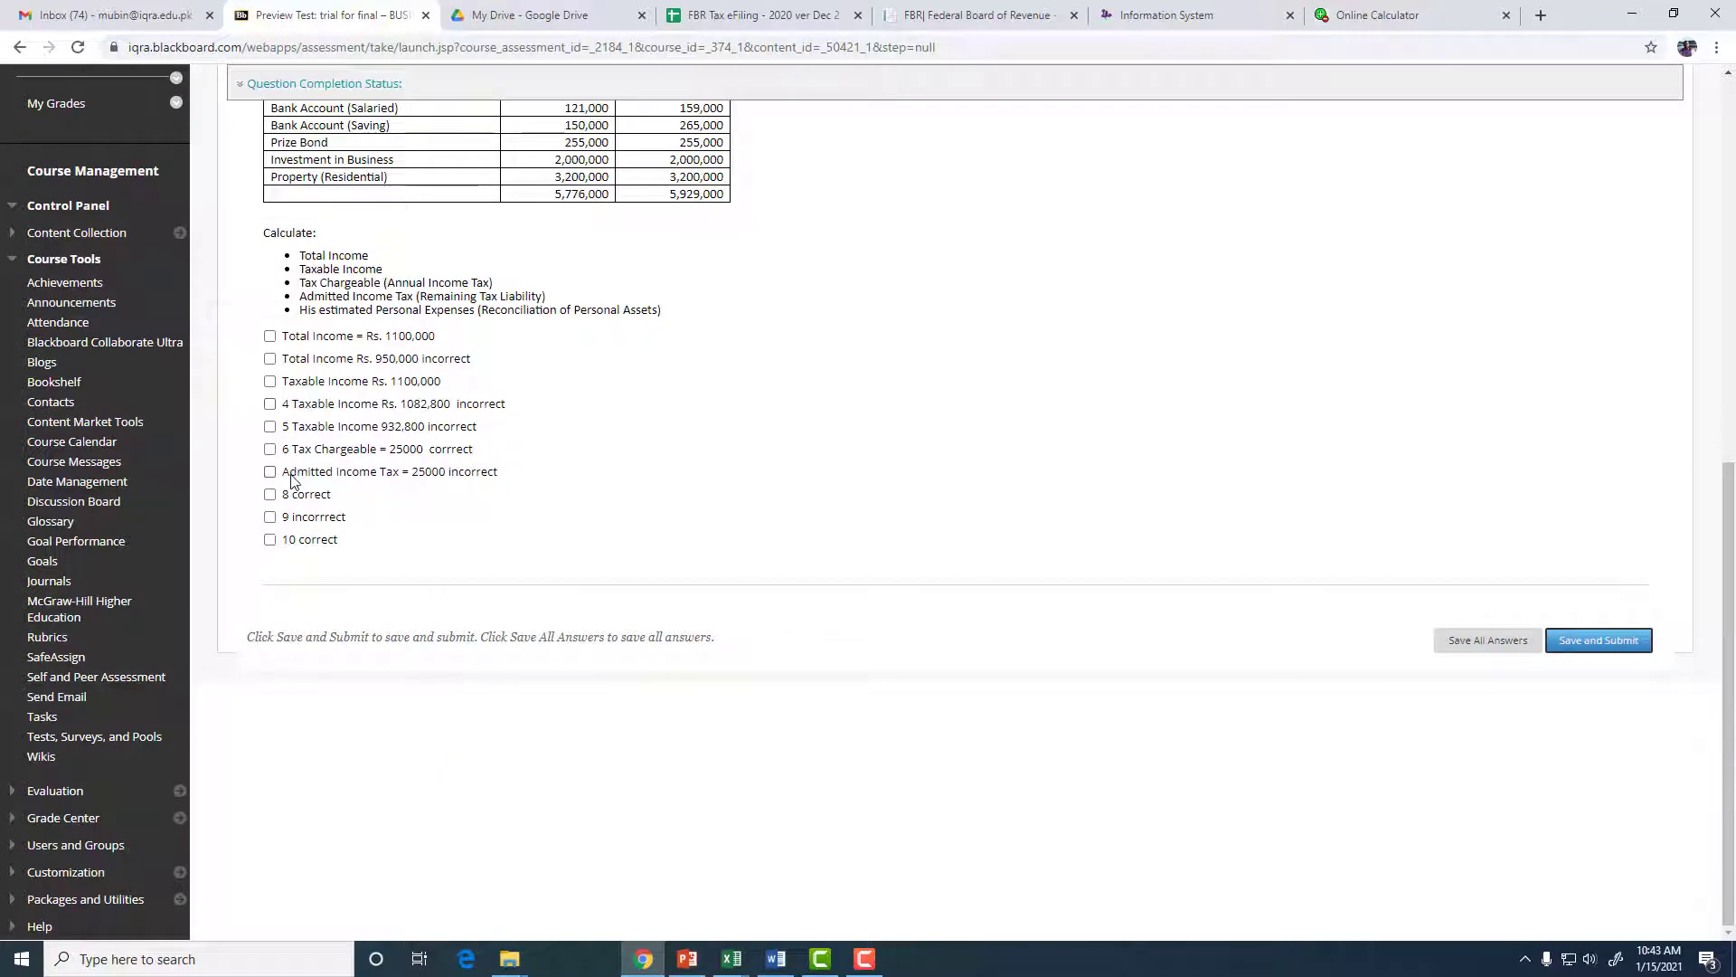
scroll(292, 479, "up", 1)
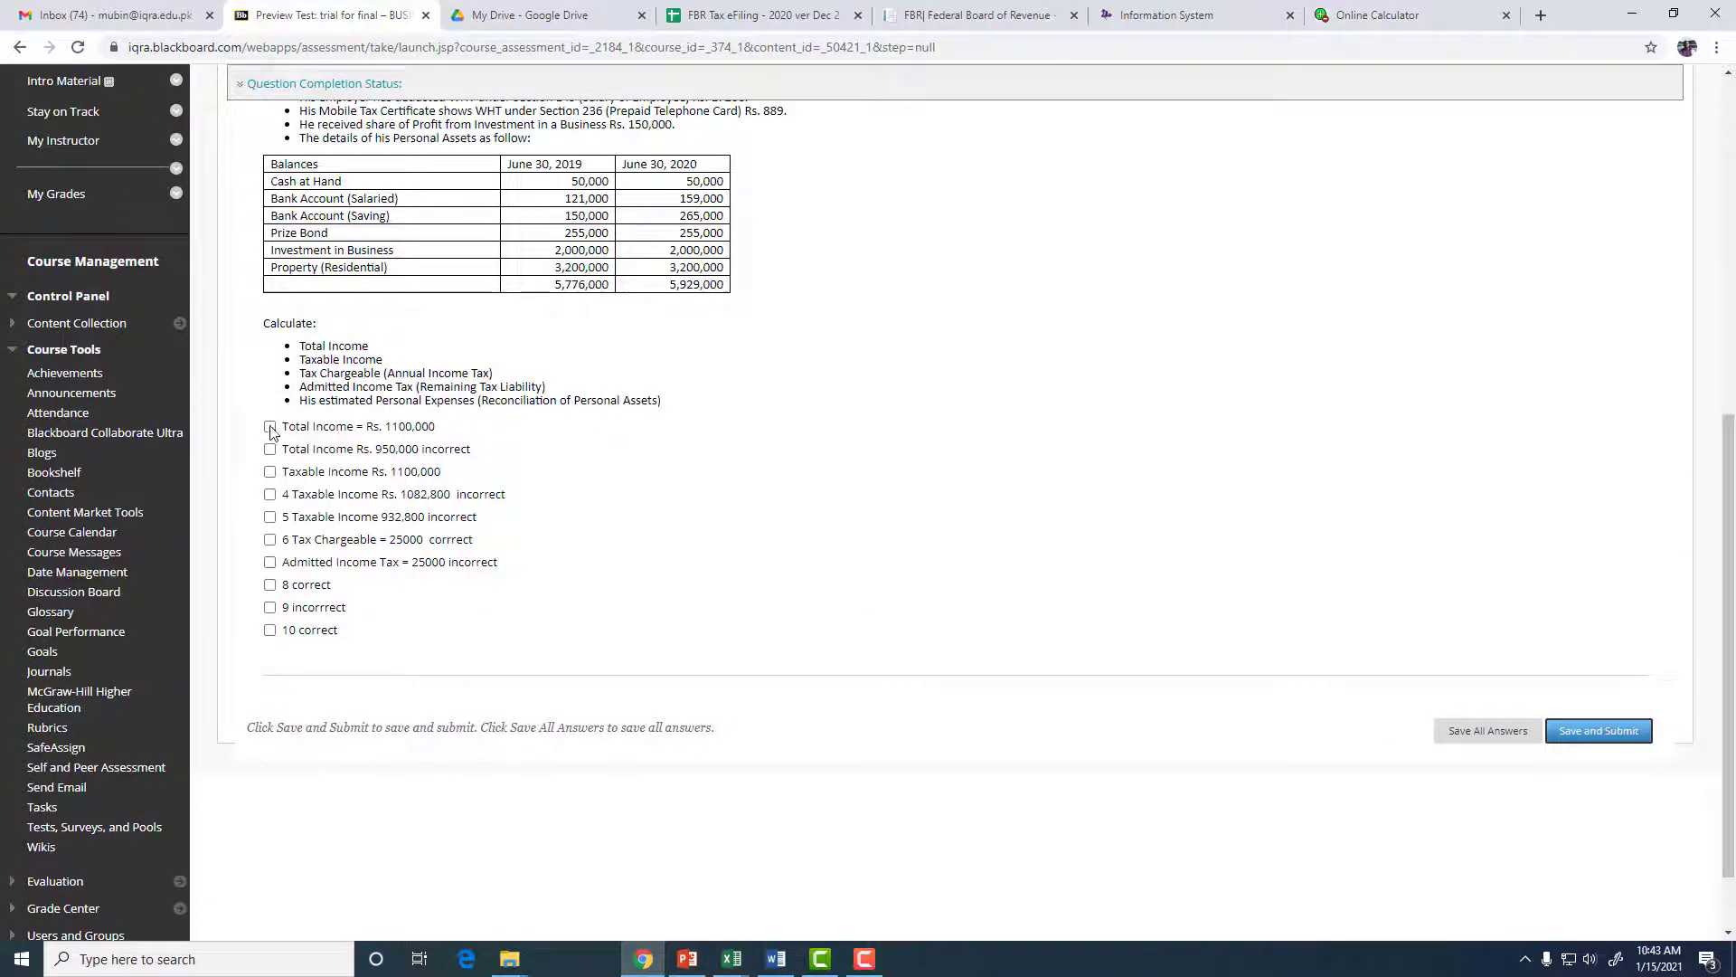
left_click(776, 959)
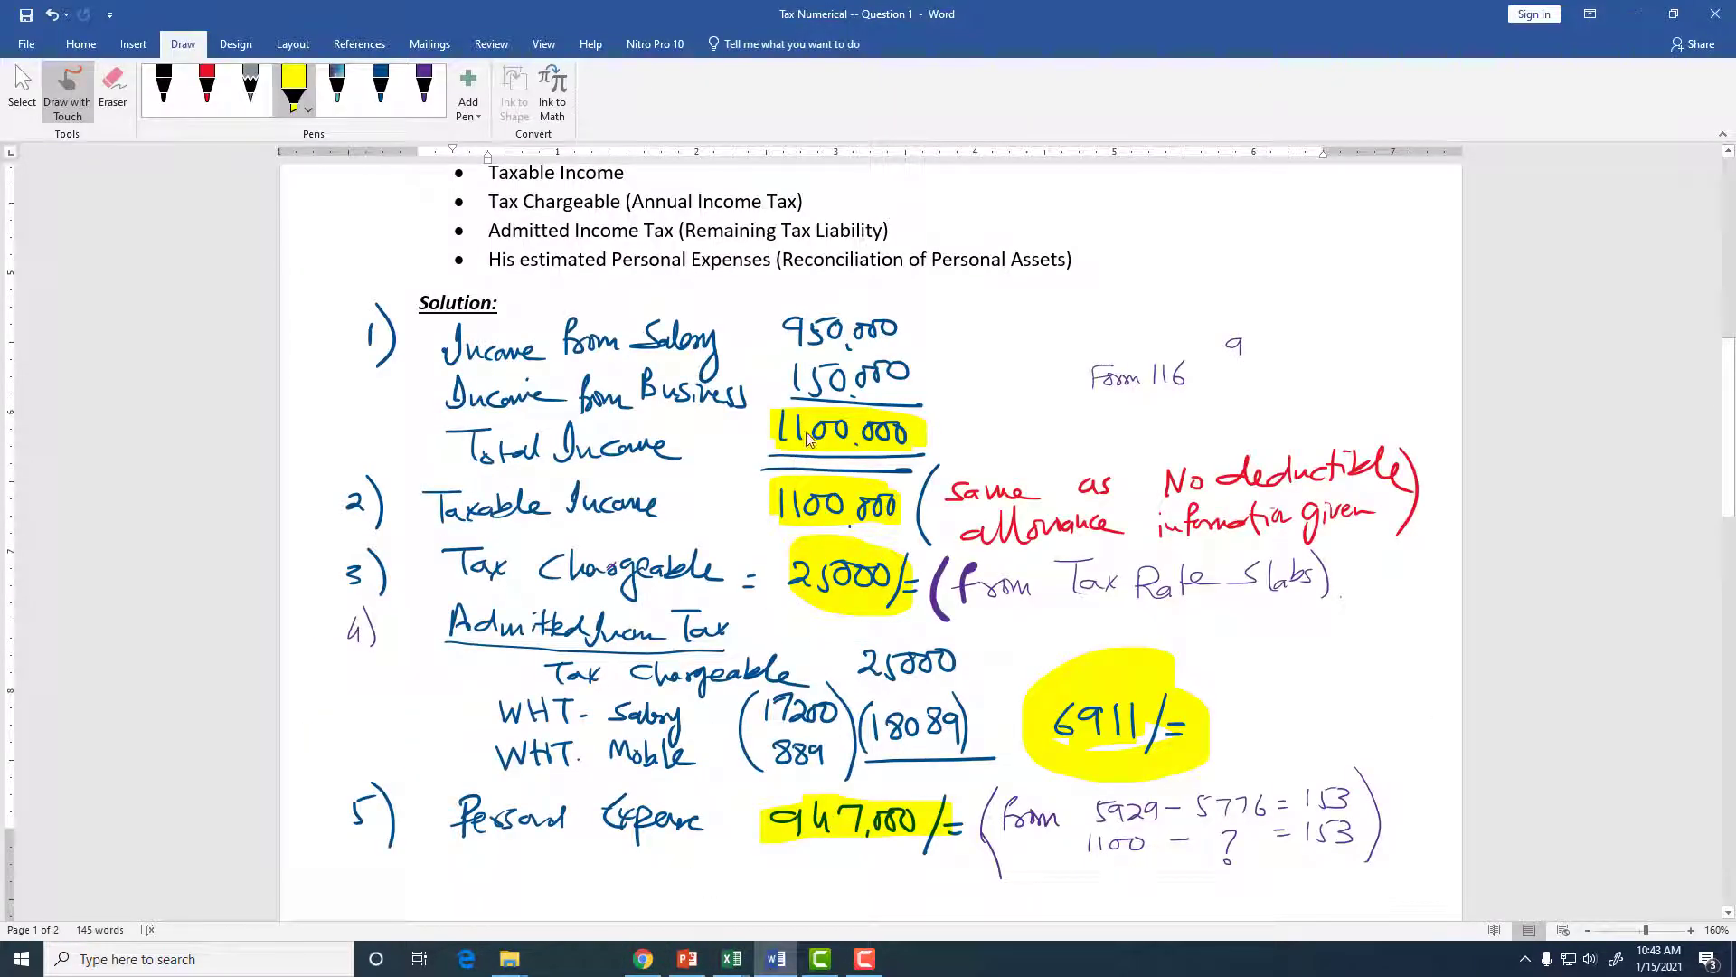
left_click(778, 957)
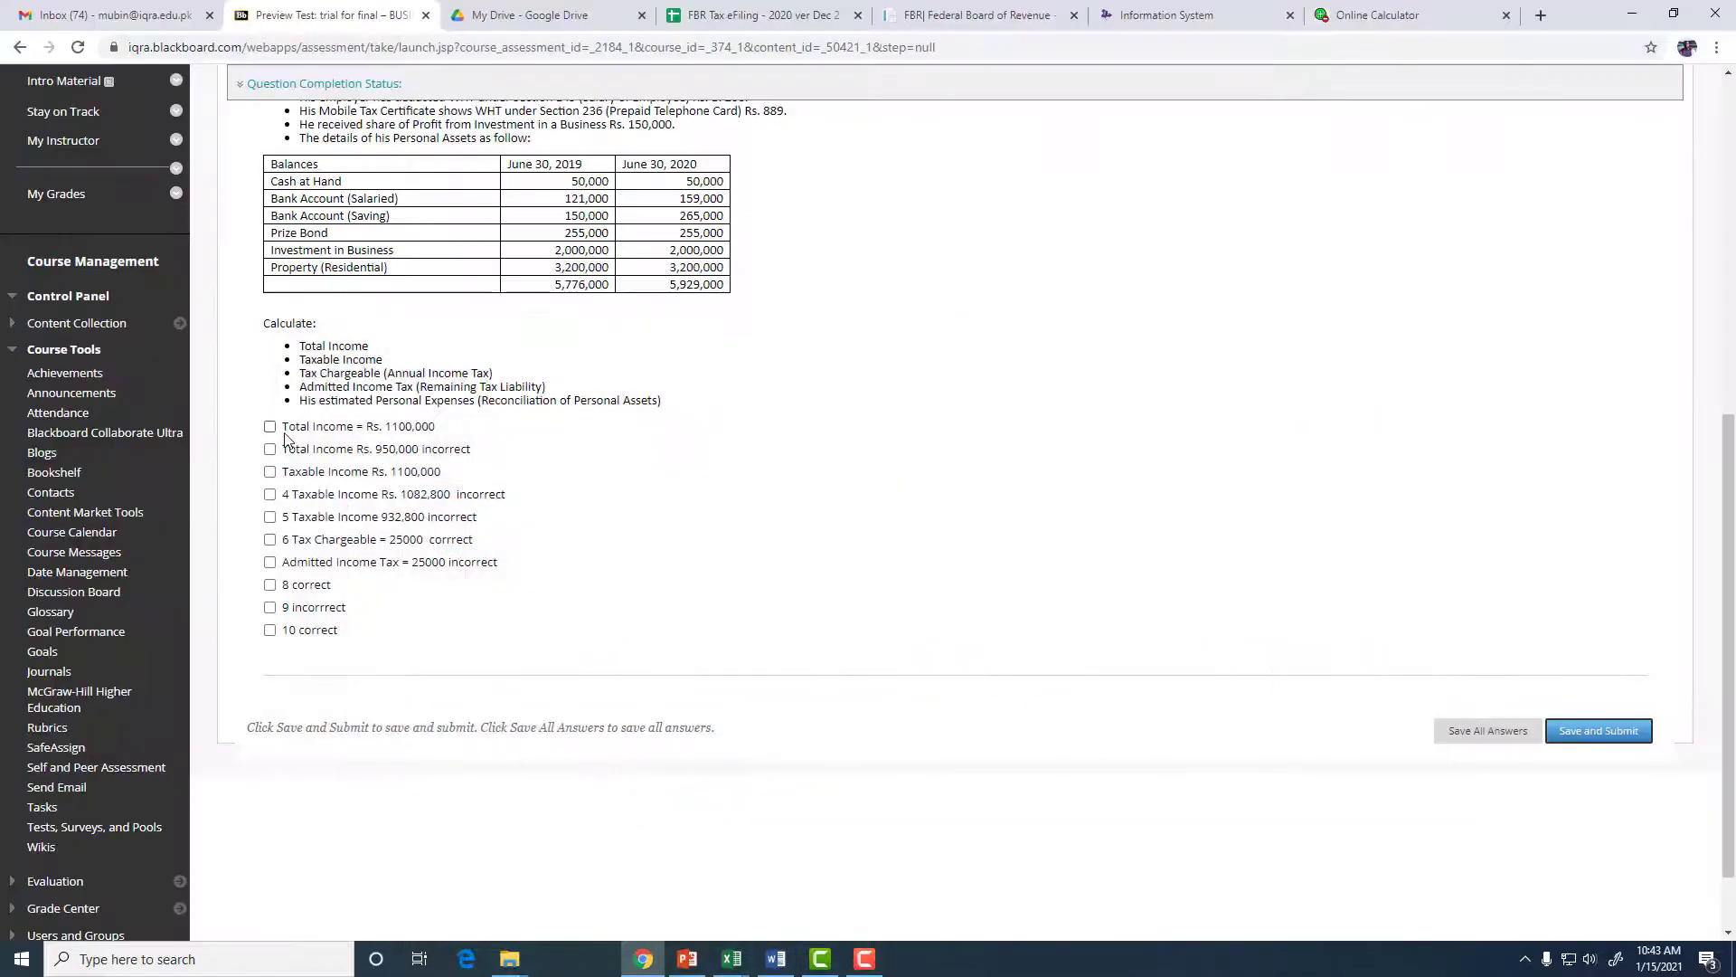
- Select Total Income = Rs. 1100,000, Taxable Income Rs. 1100,000, Tax Chargeable = 25000, "9 incorrrect" and "10 correct" as Question 1's answers
scroll(279, 440, "up", 2)
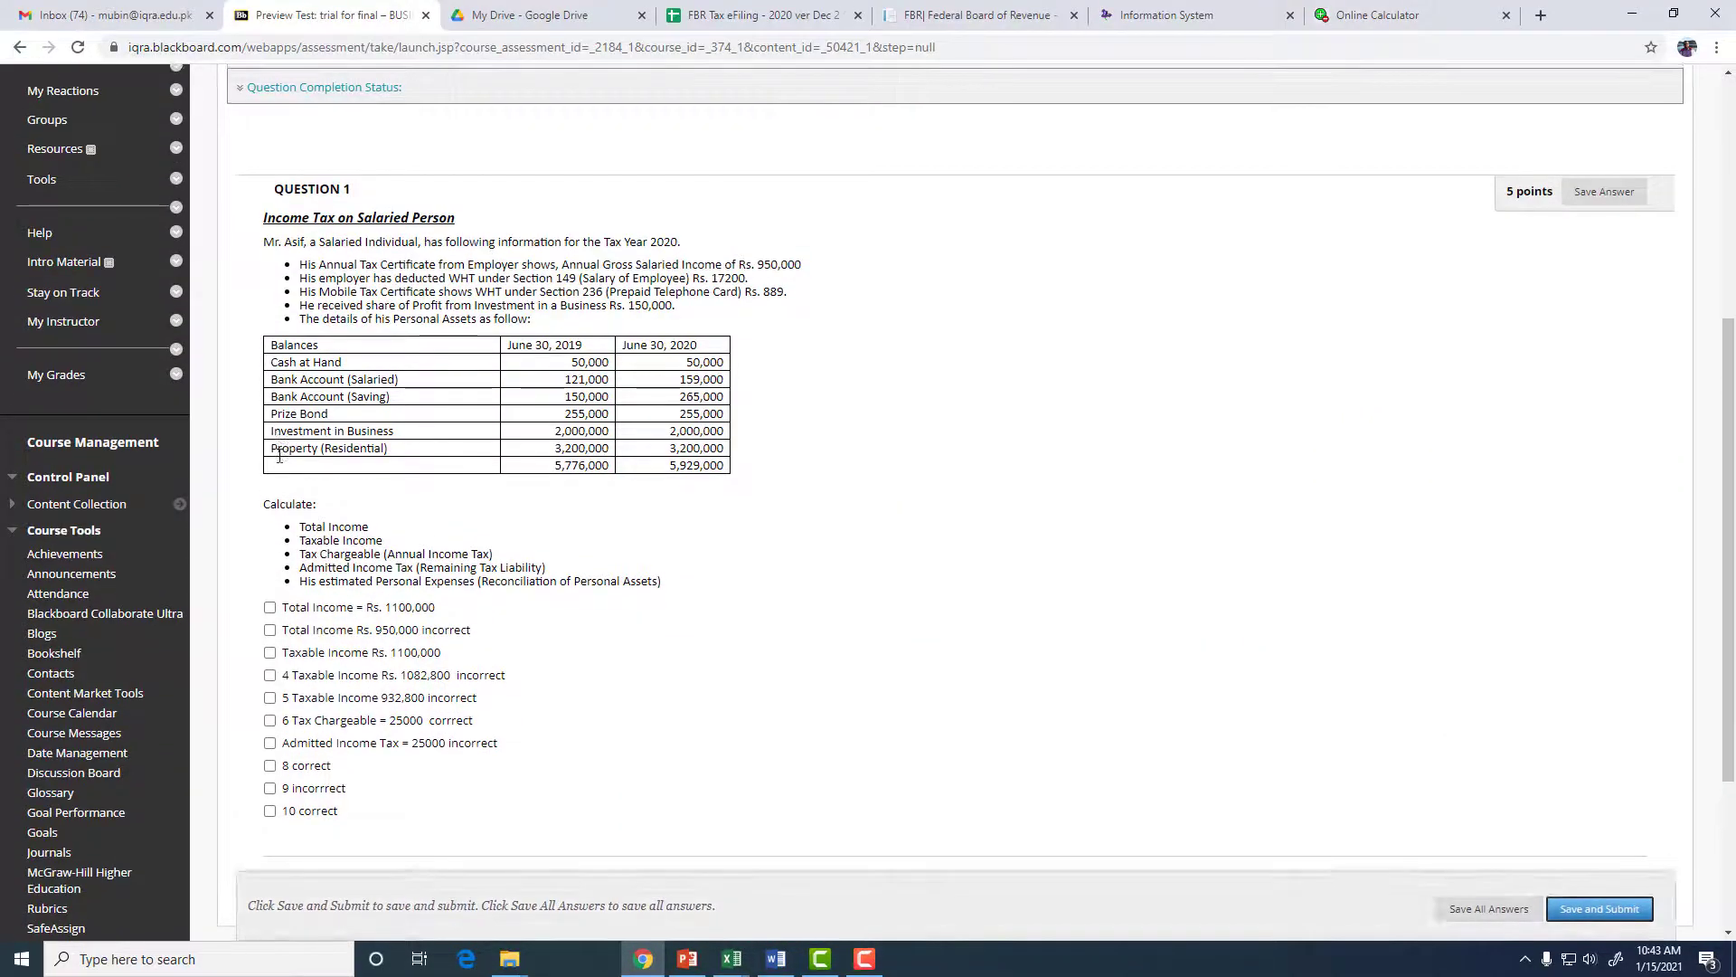
left_click(270, 609)
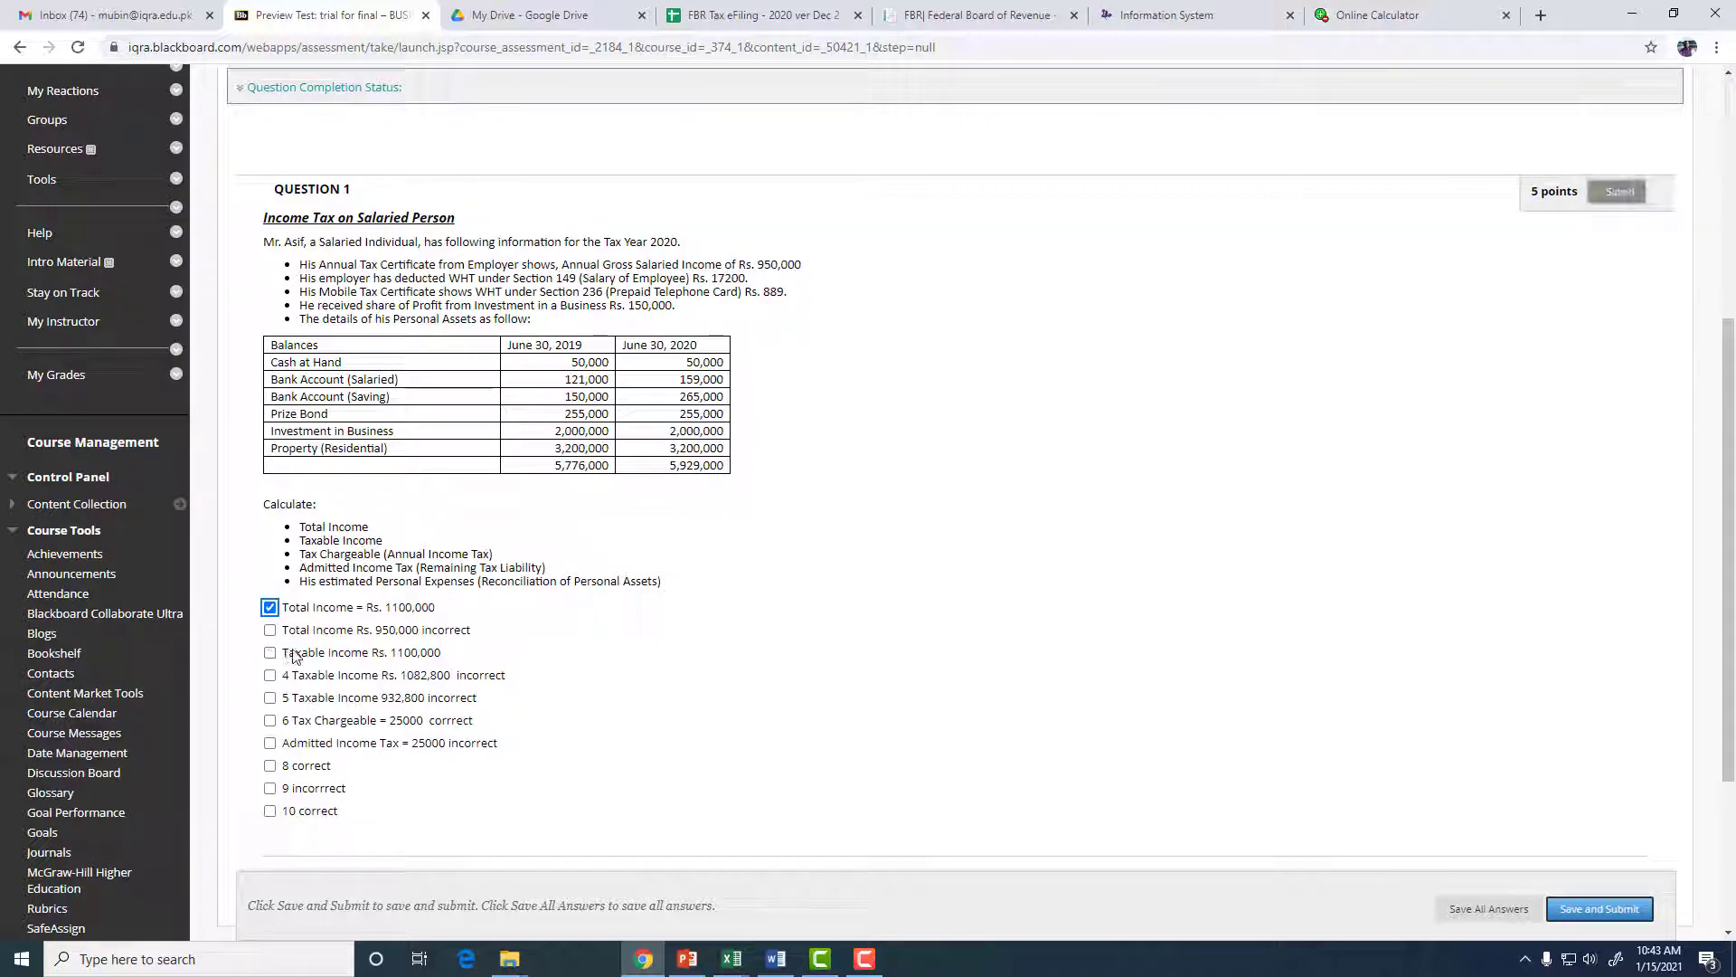
left_click(271, 653)
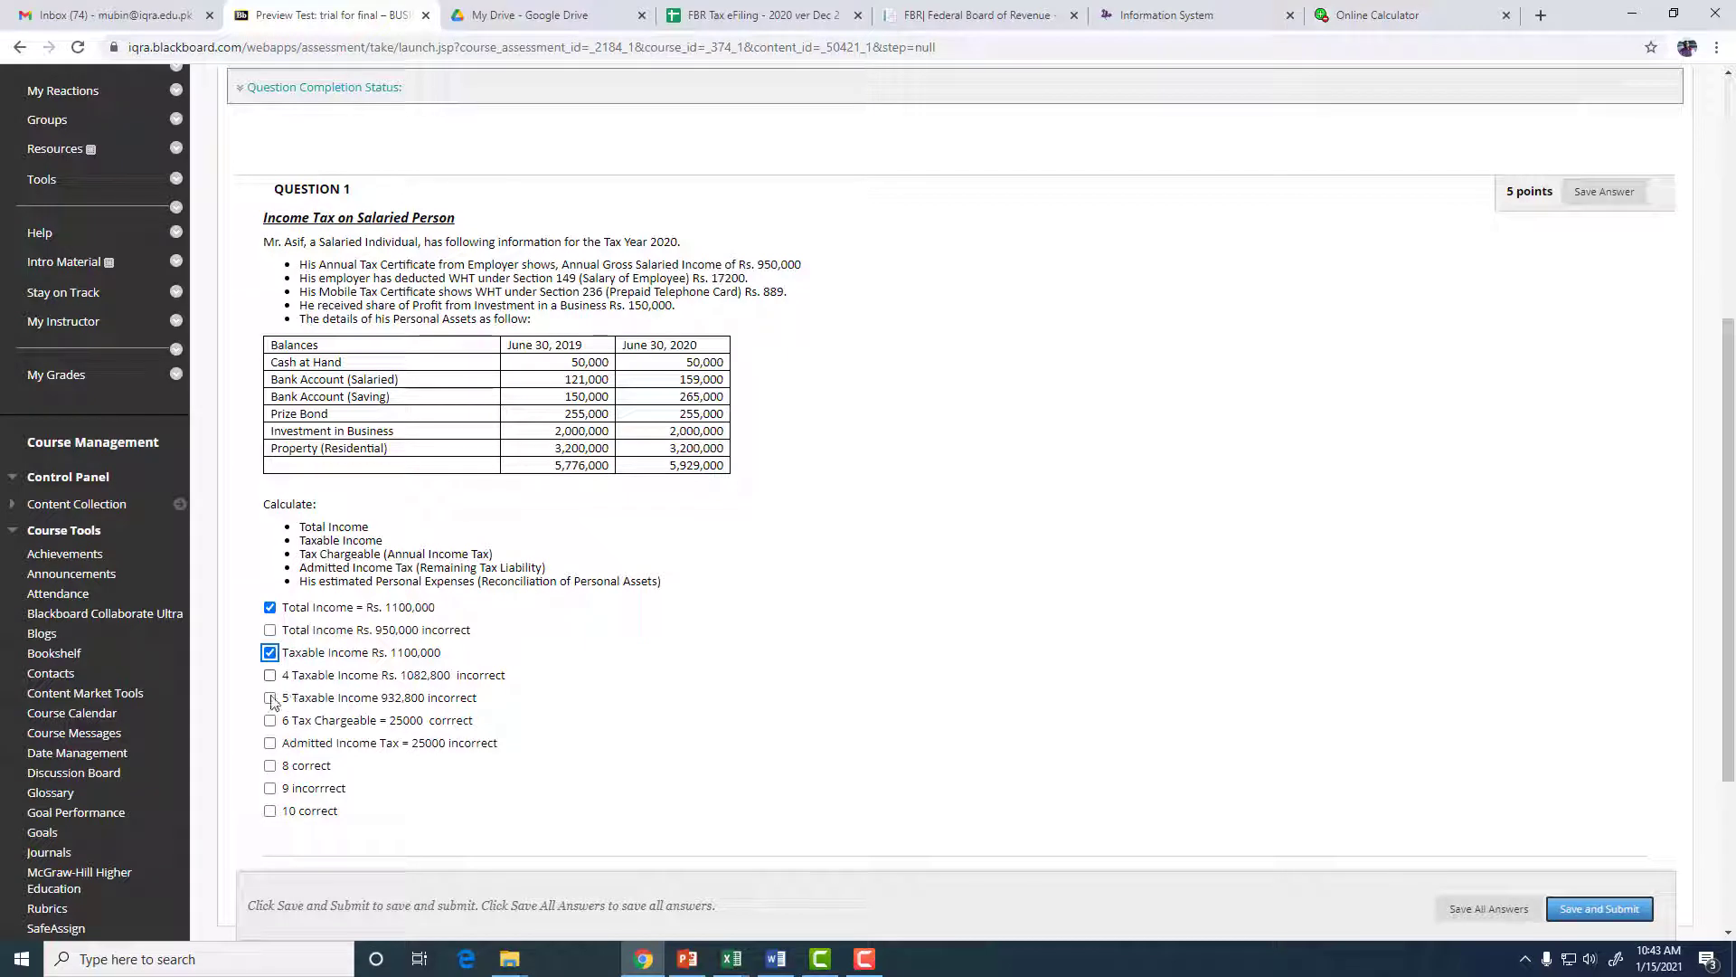
left_click(270, 721)
left_click(270, 811)
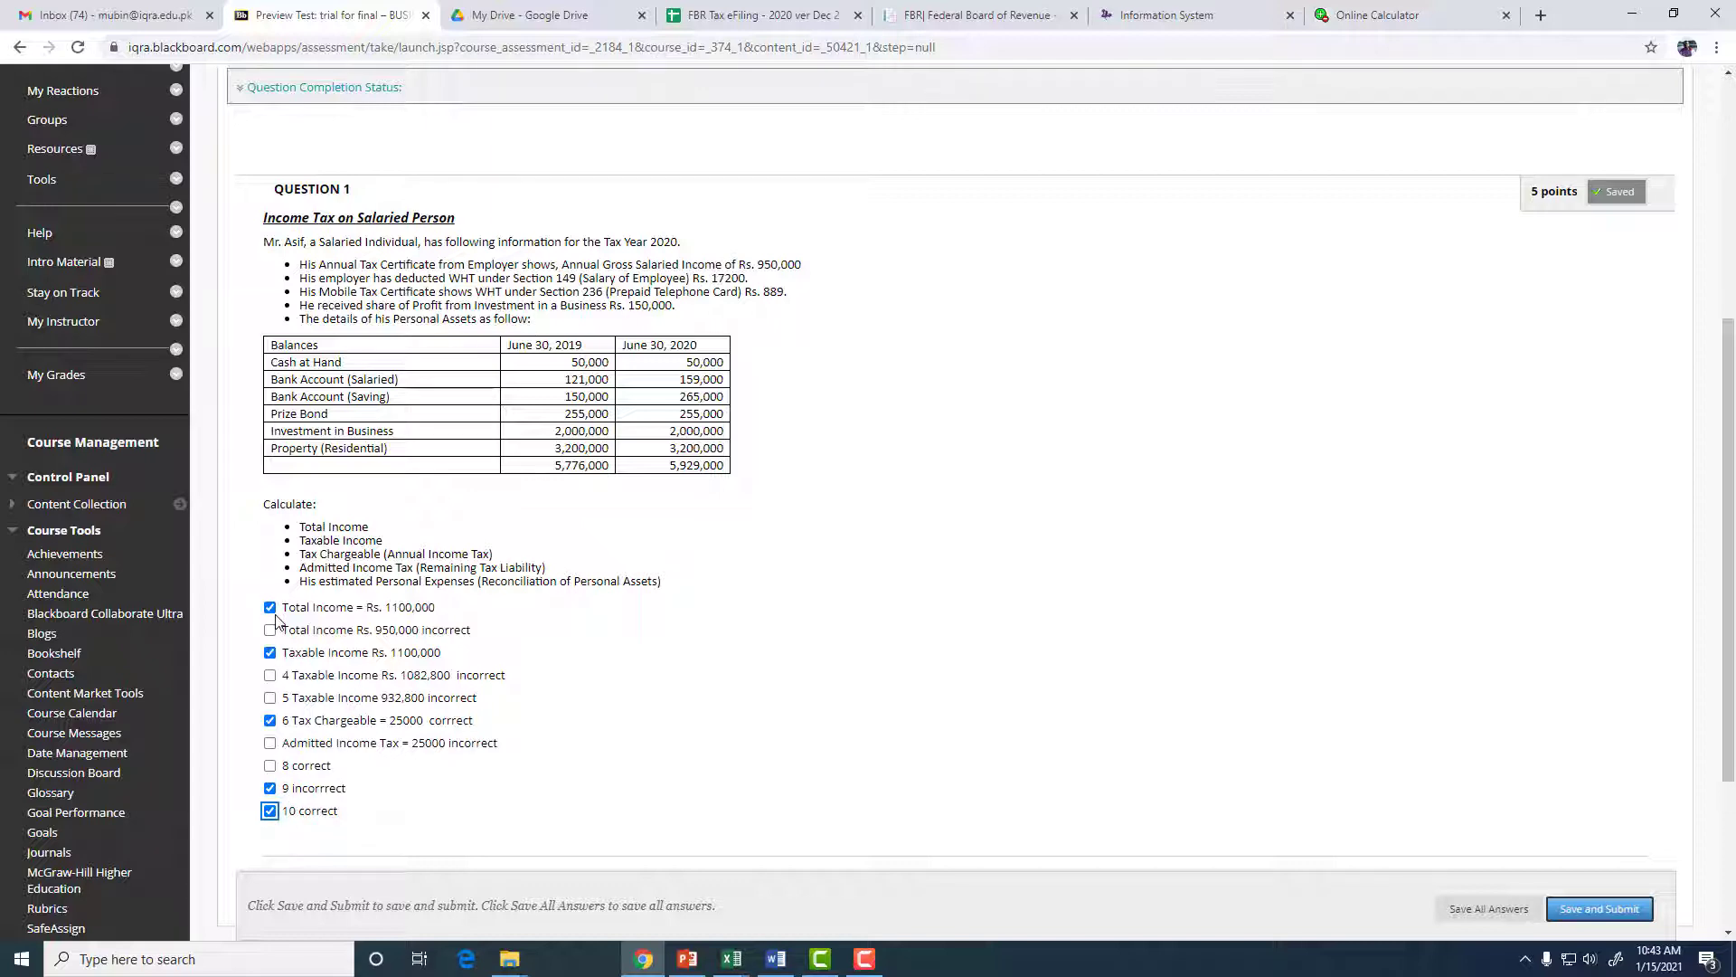
- Check the question completion status, then save and submit the test attempt and confirm the submission
scroll(402, 556, "up", 4)
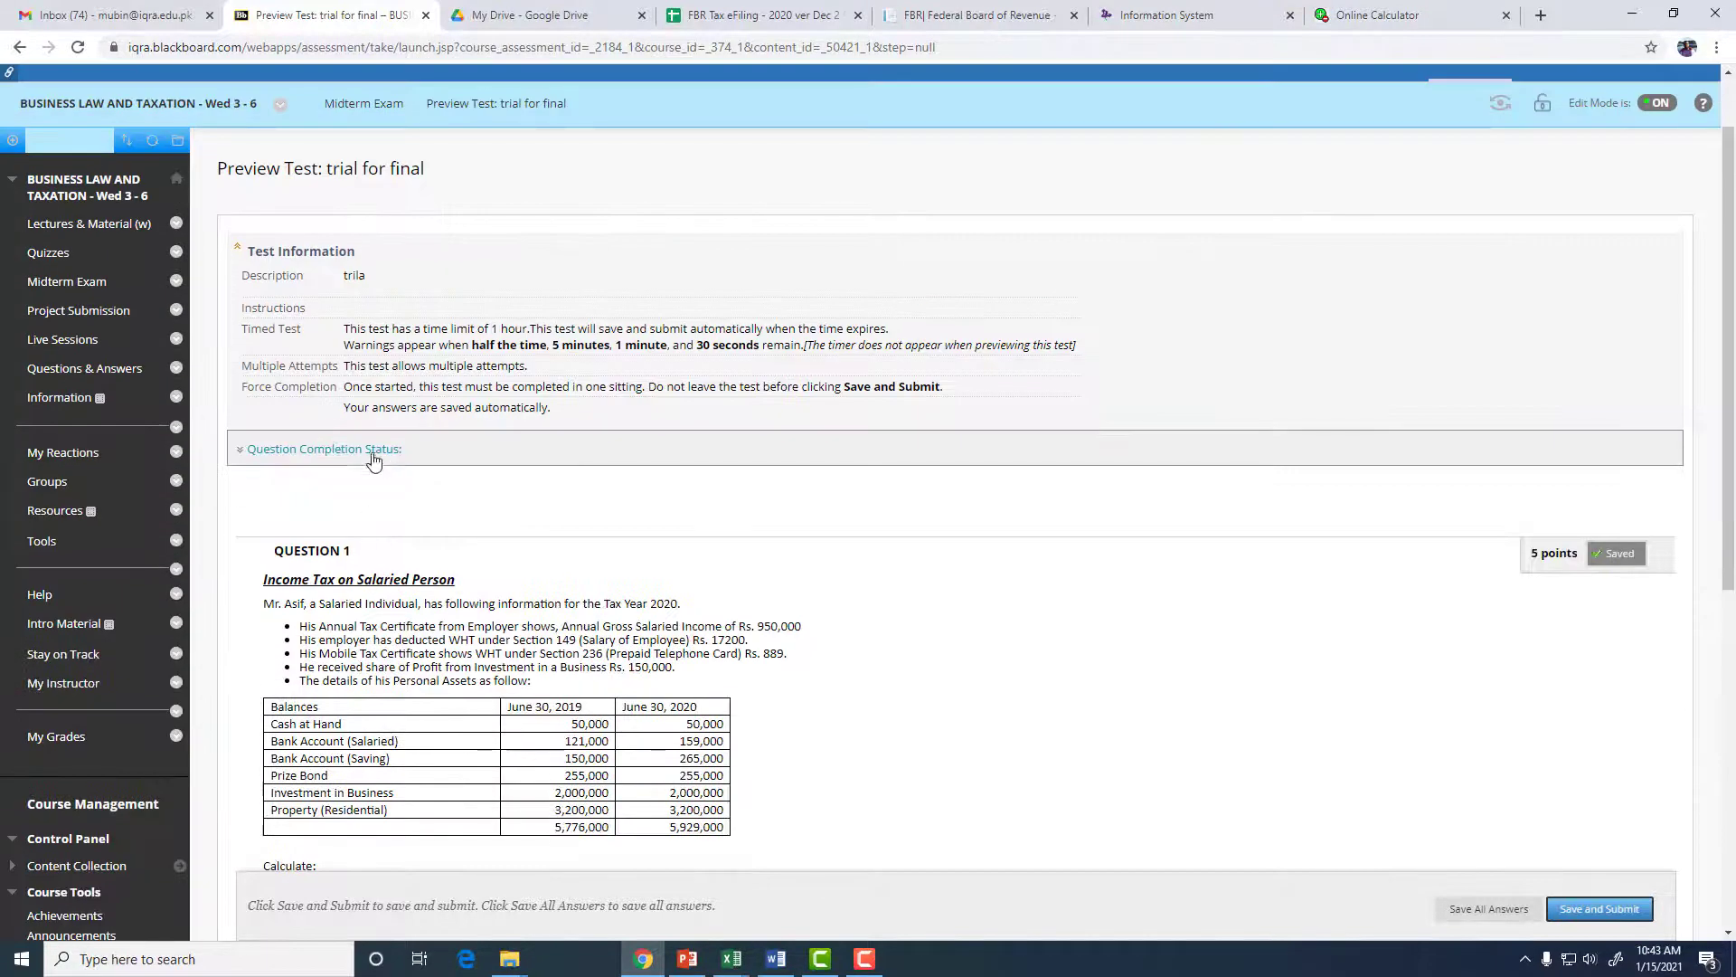
left_click(374, 452)
left_click(376, 456)
scroll(289, 664, "down", 7)
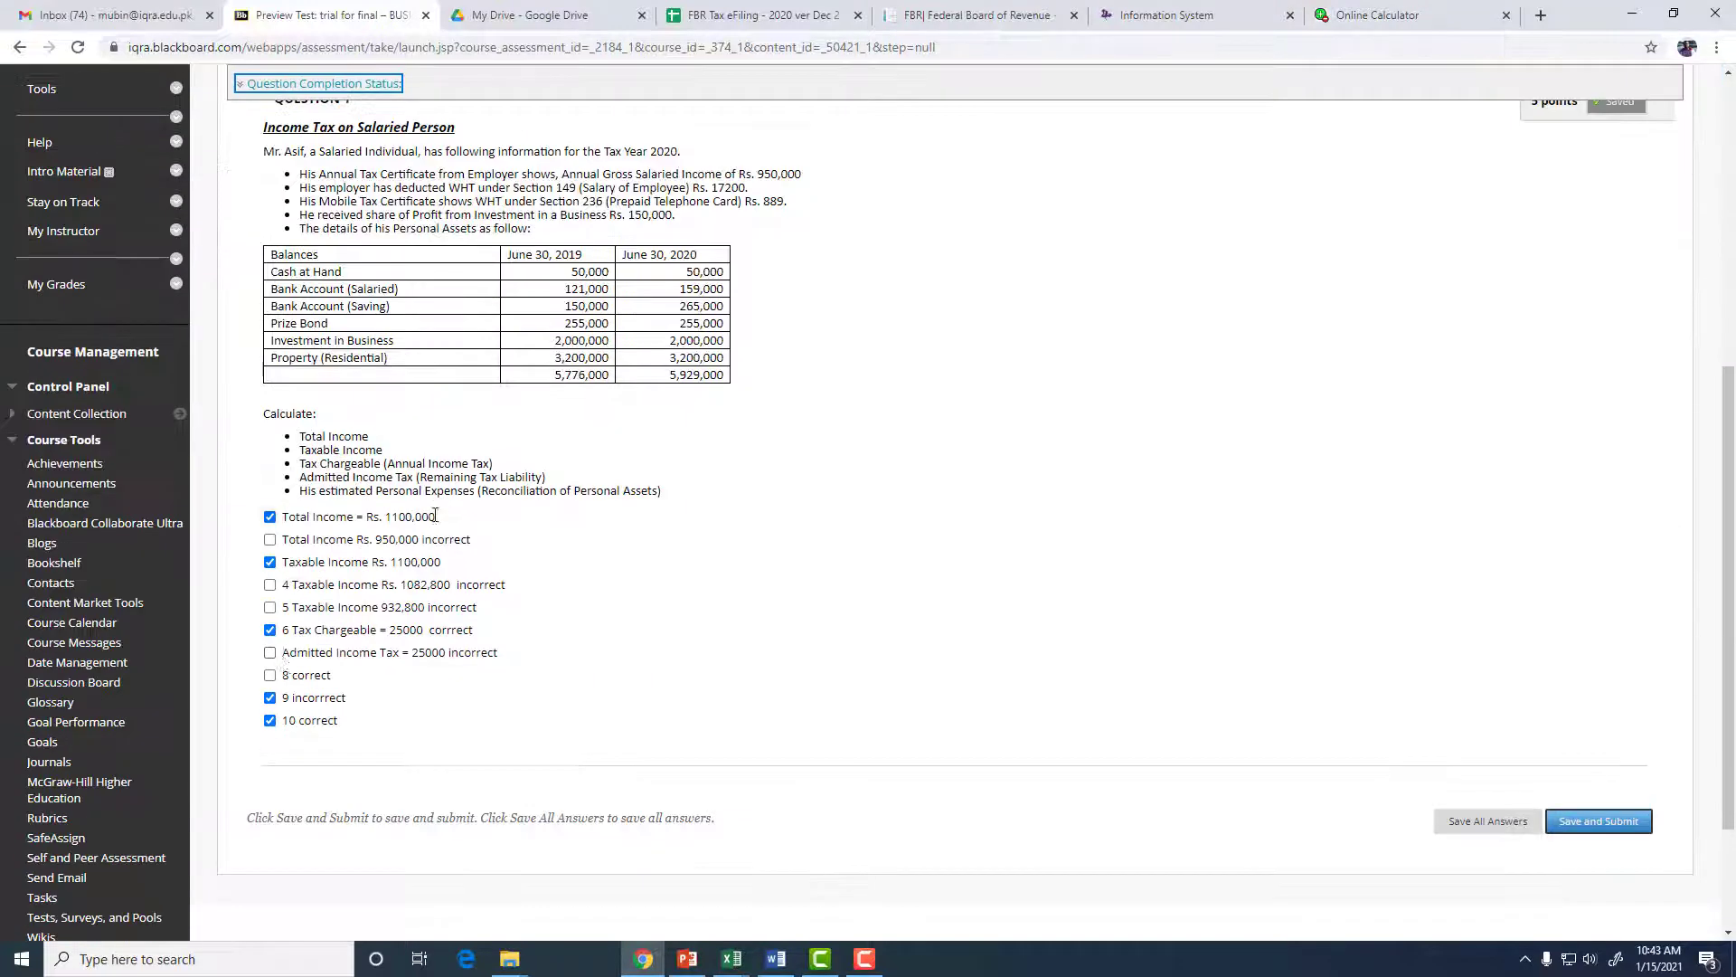
left_click(1580, 644)
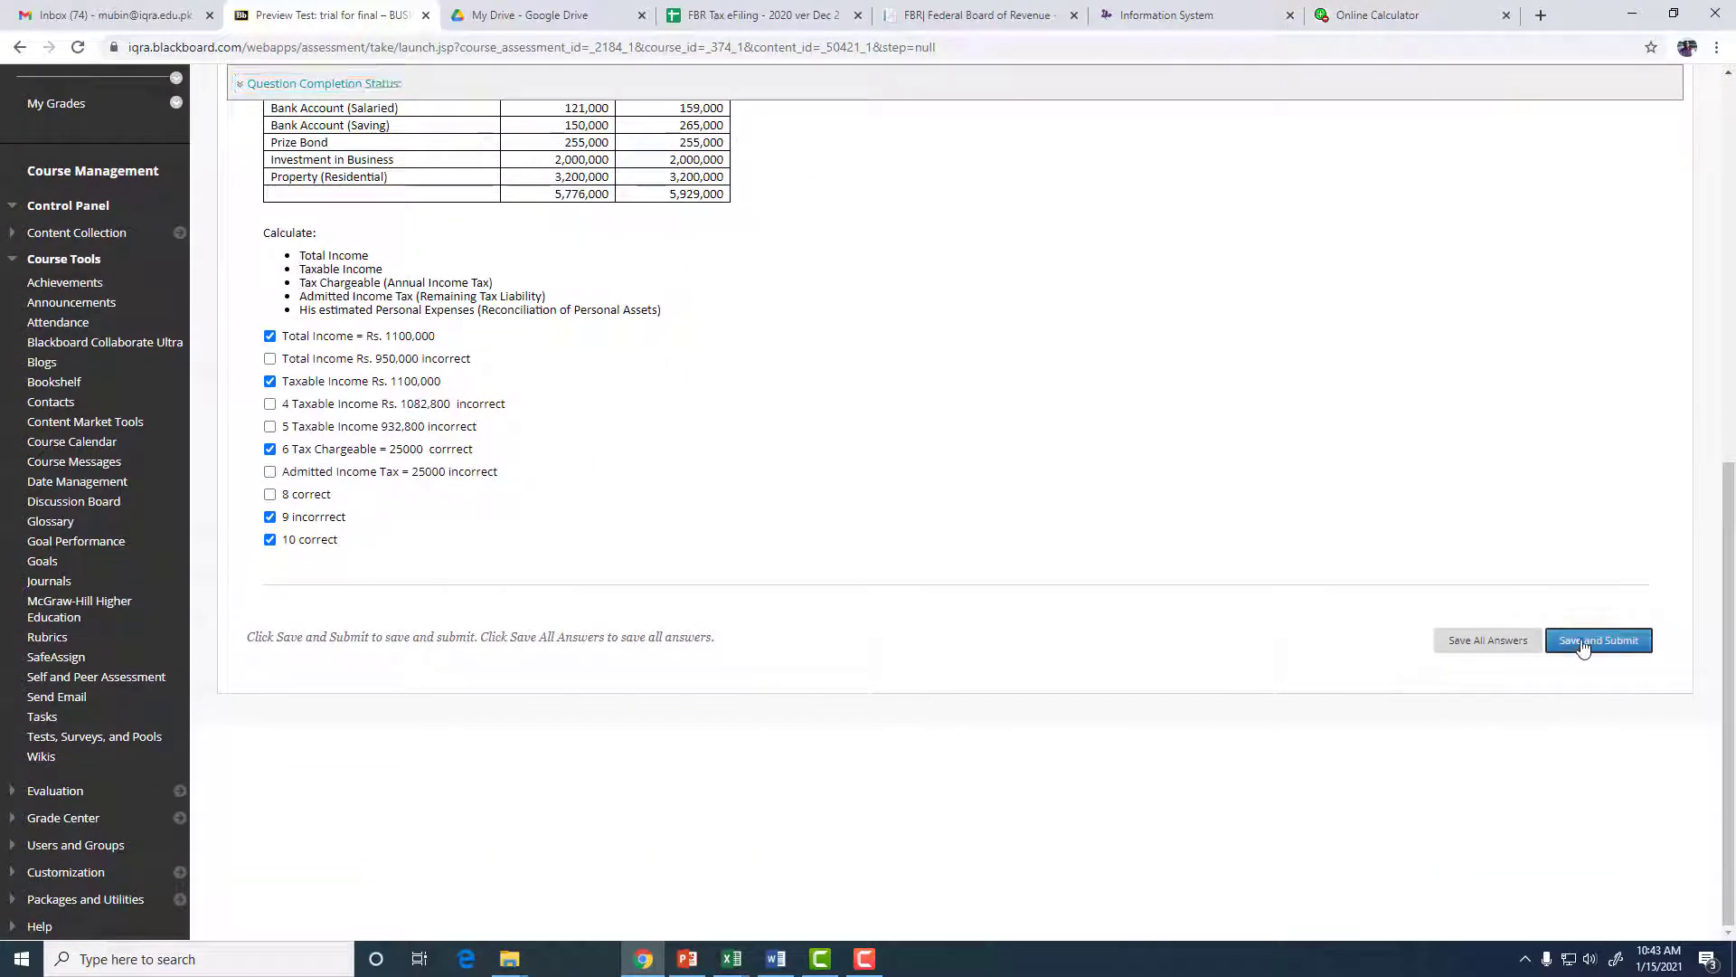
left_click(954, 167)
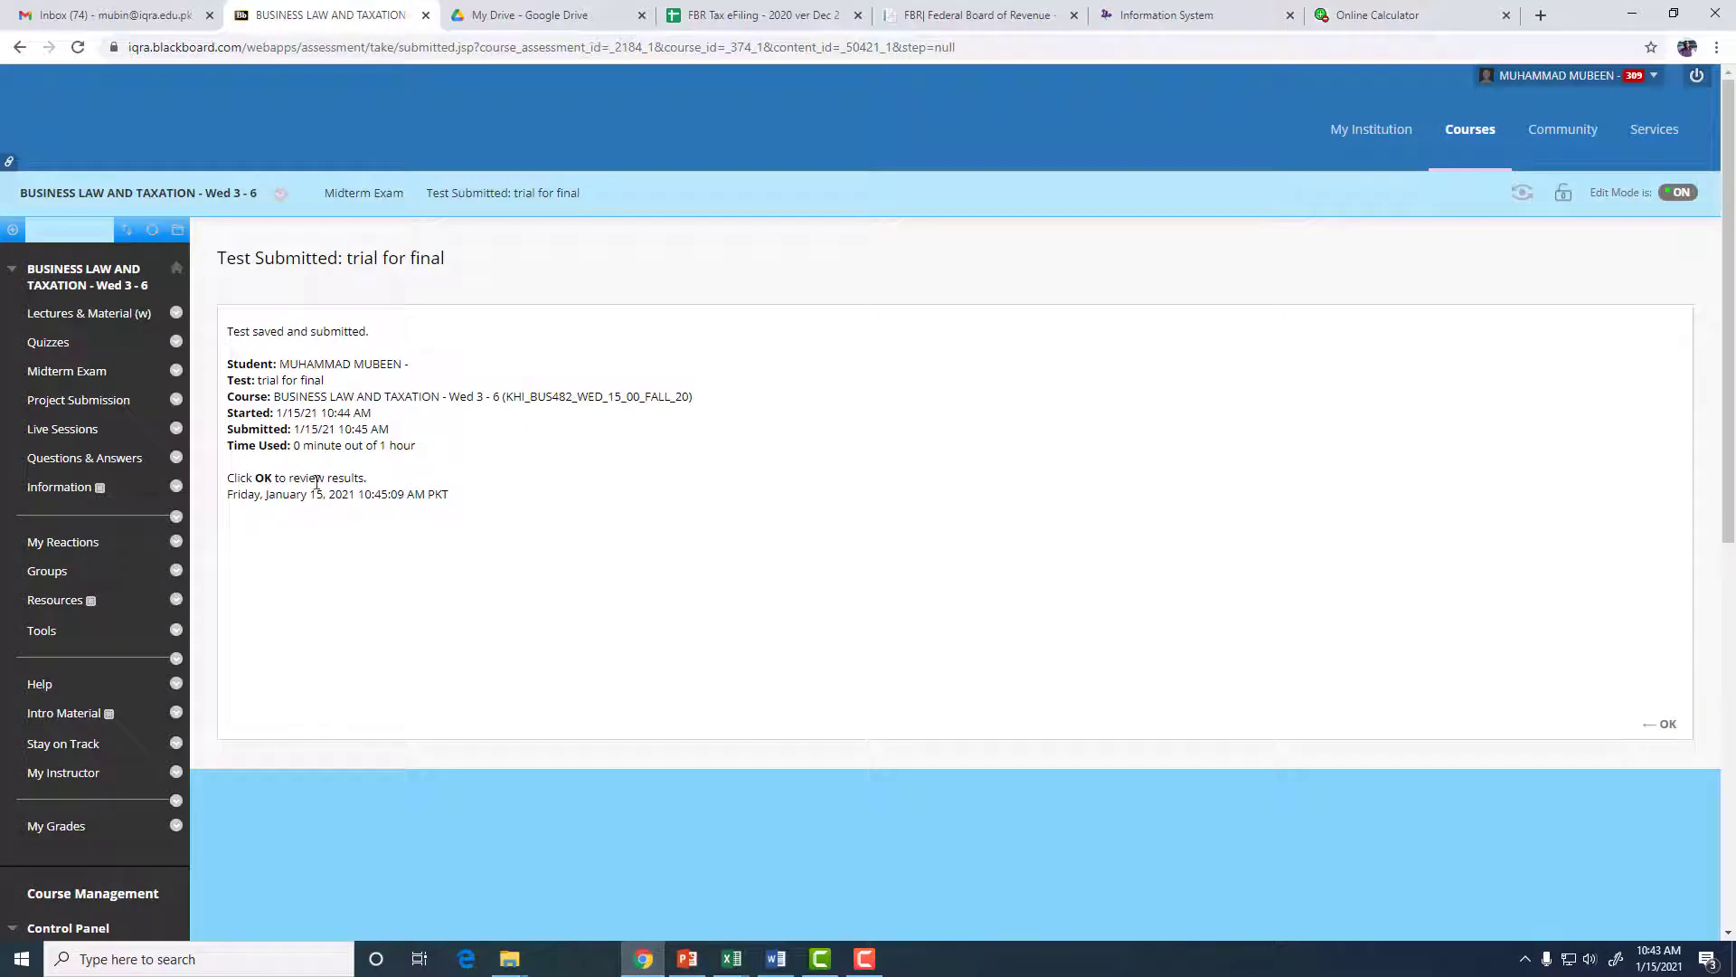
- Review the submitted attempt's score and question, then return to the Midterm Exam content list
left_click(1682, 734)
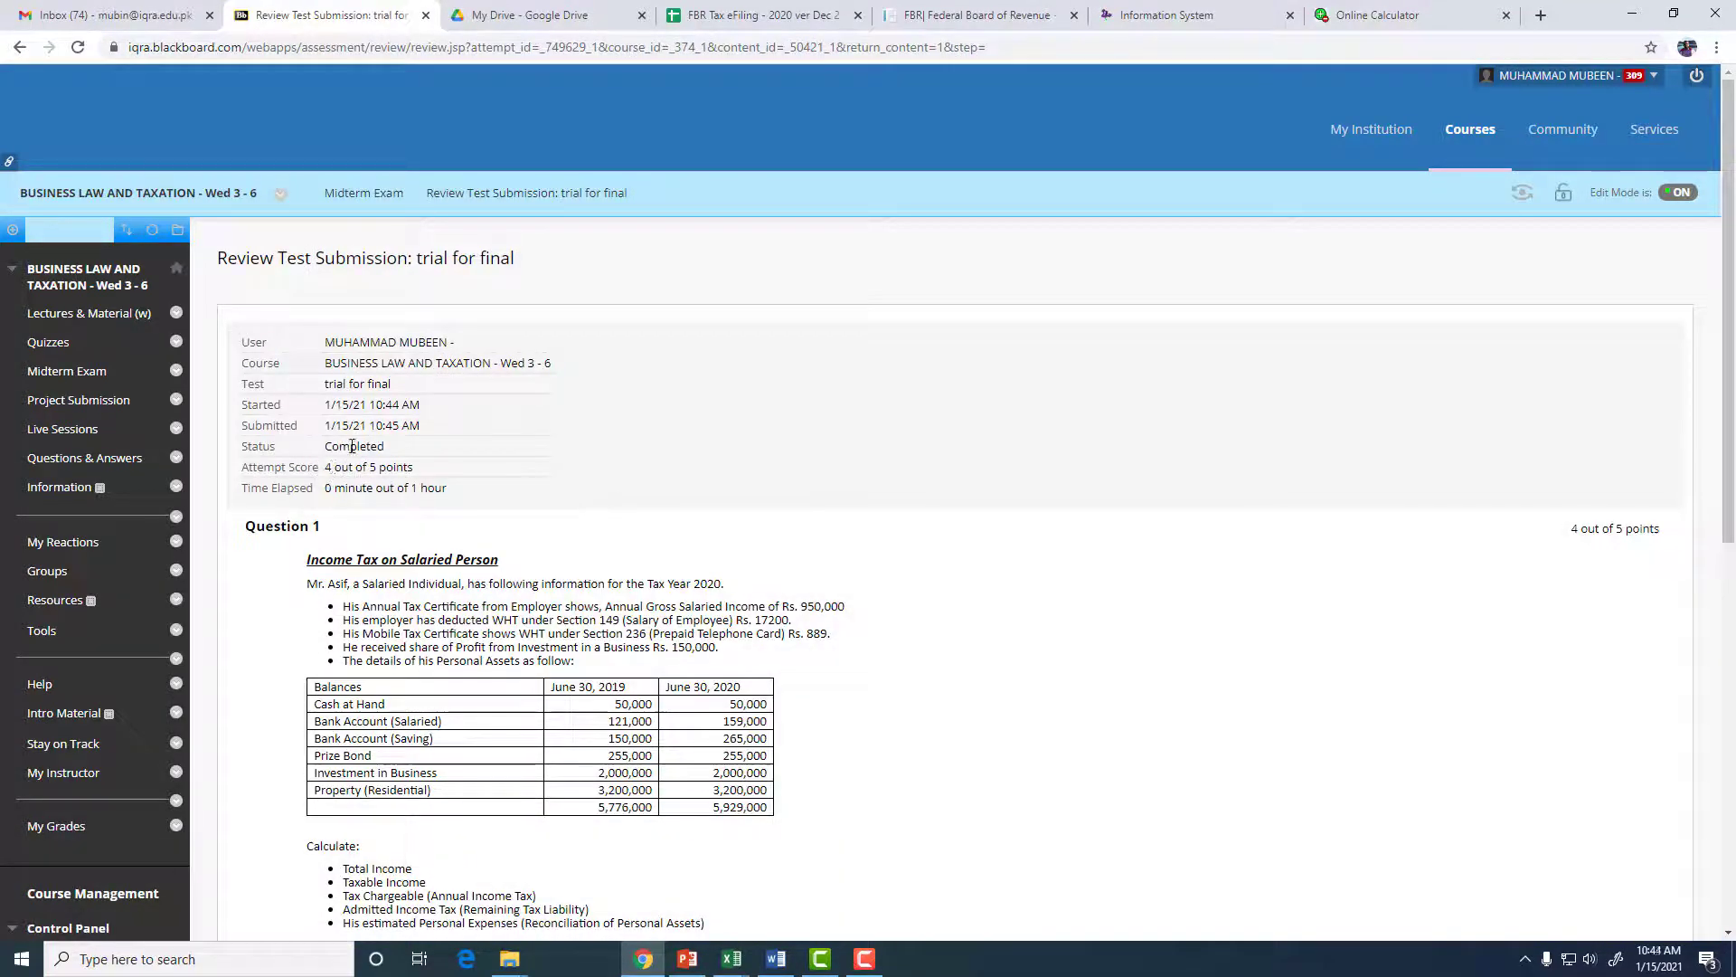
scroll(383, 493, "down", 4)
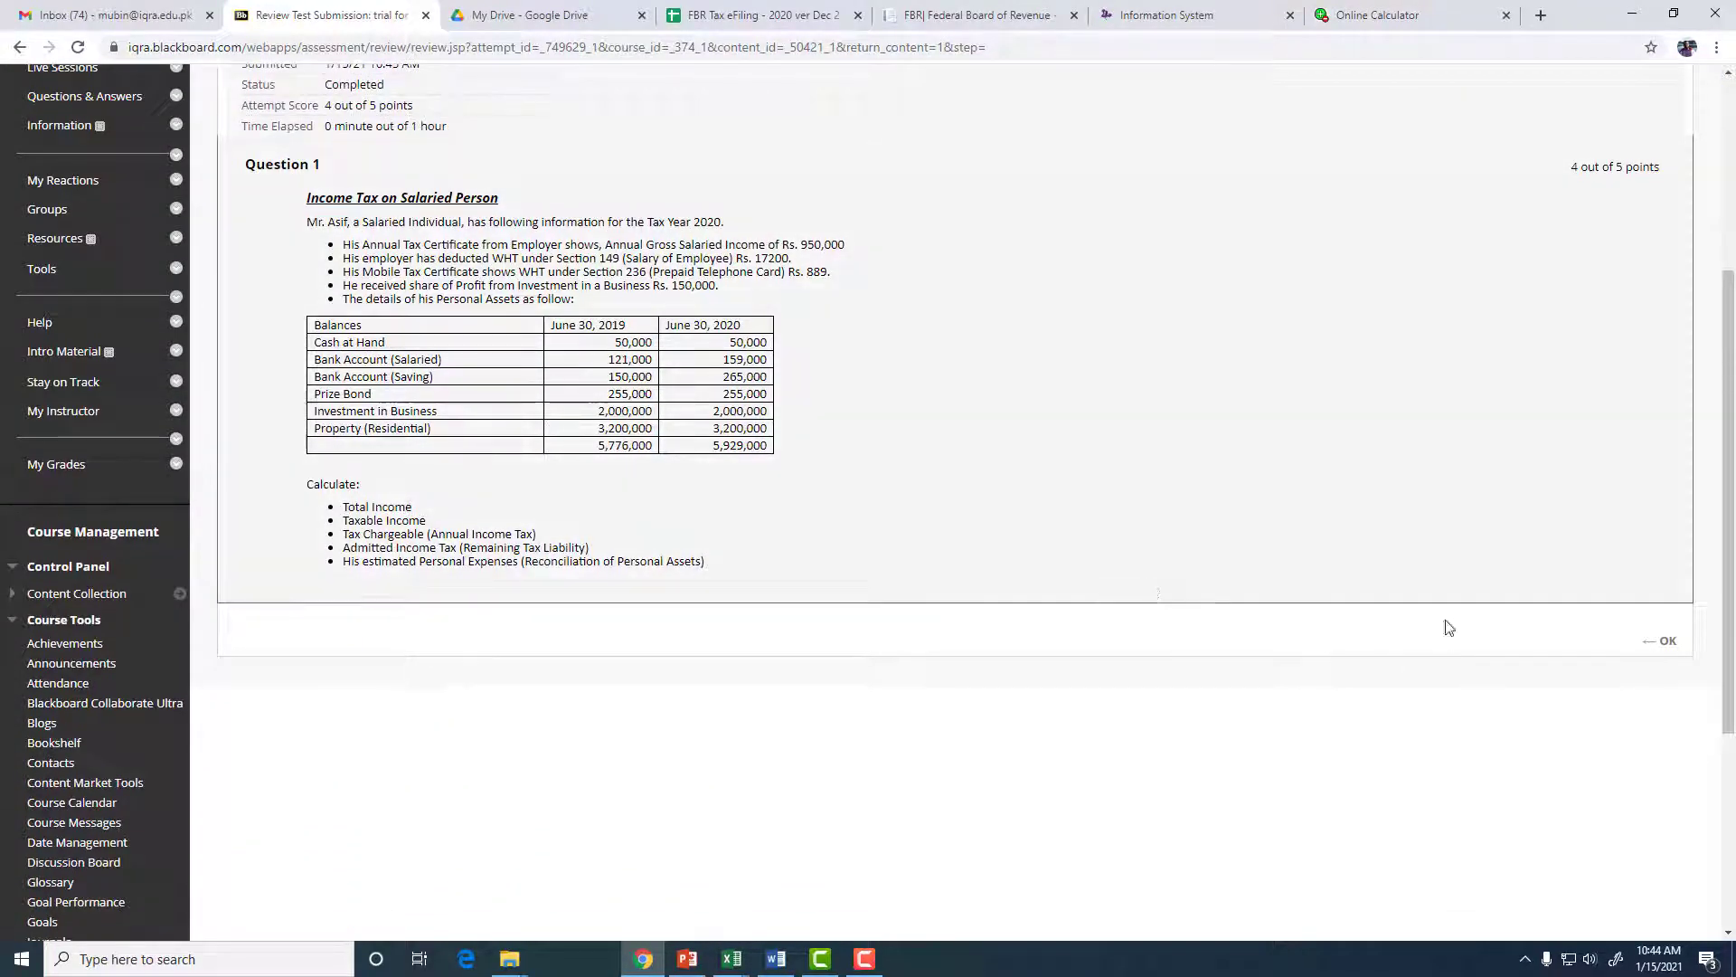
left_click(1661, 641)
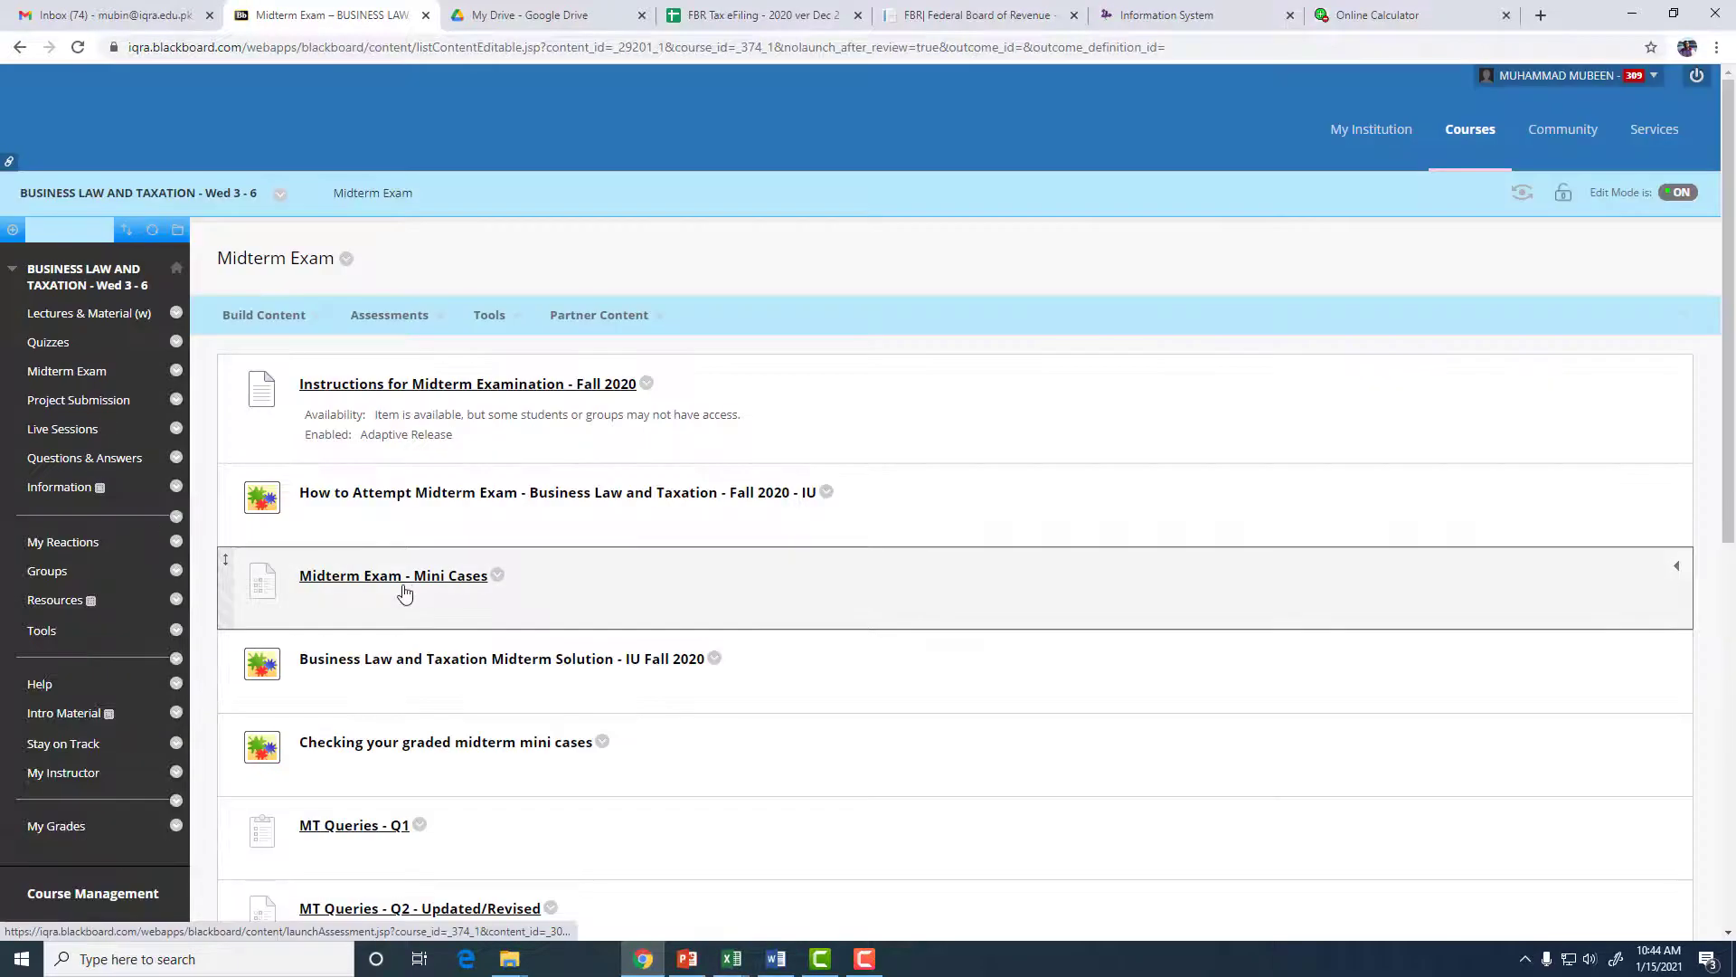
- Begin another preview attempt of "trial for final" and bring up Question 1's answer options
scroll(388, 616, "down", 5)
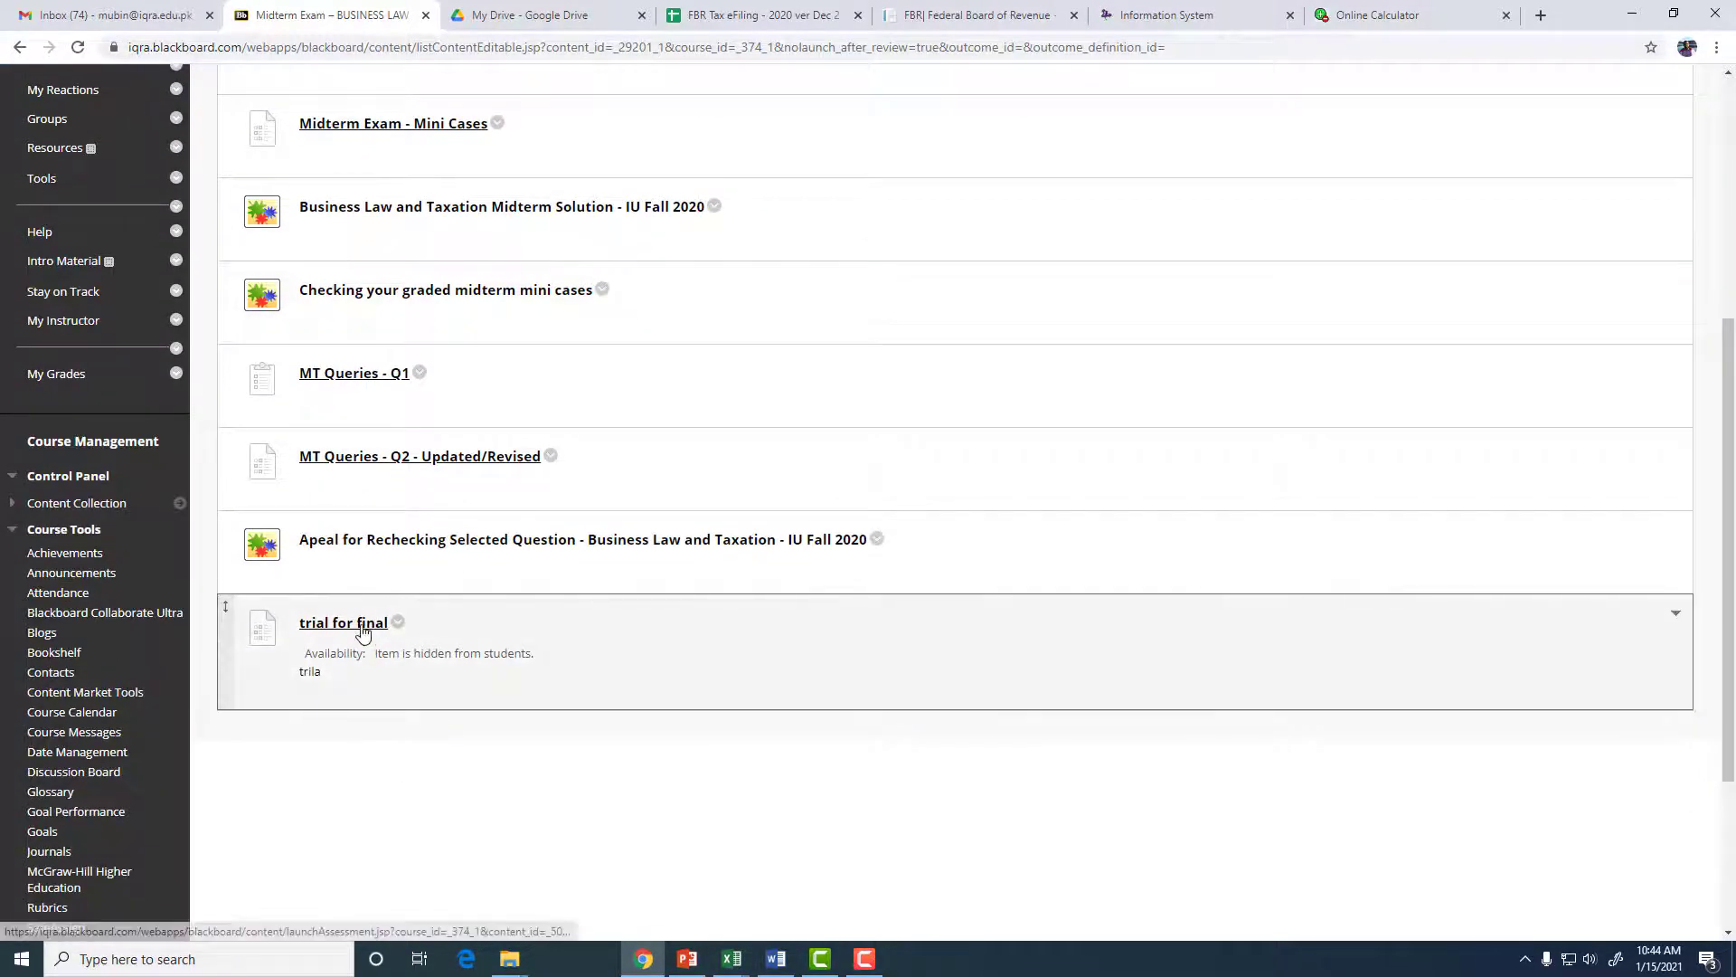
left_click(359, 631)
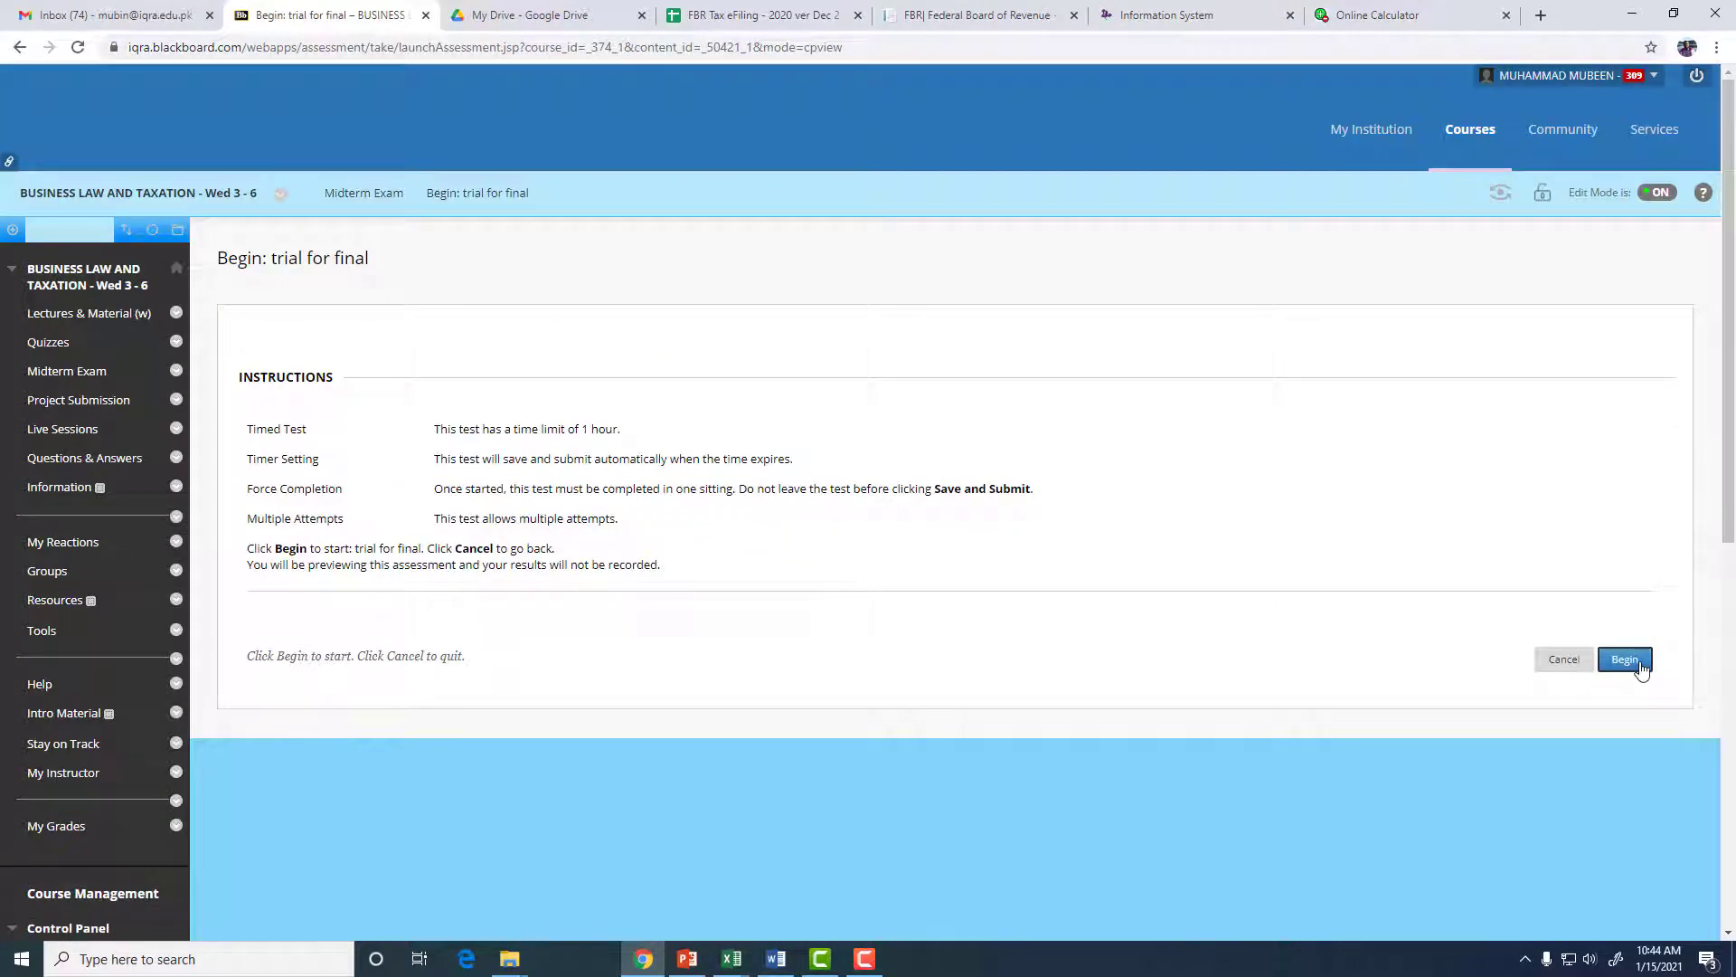
left_click(1641, 667)
scroll(561, 633, "down", 5)
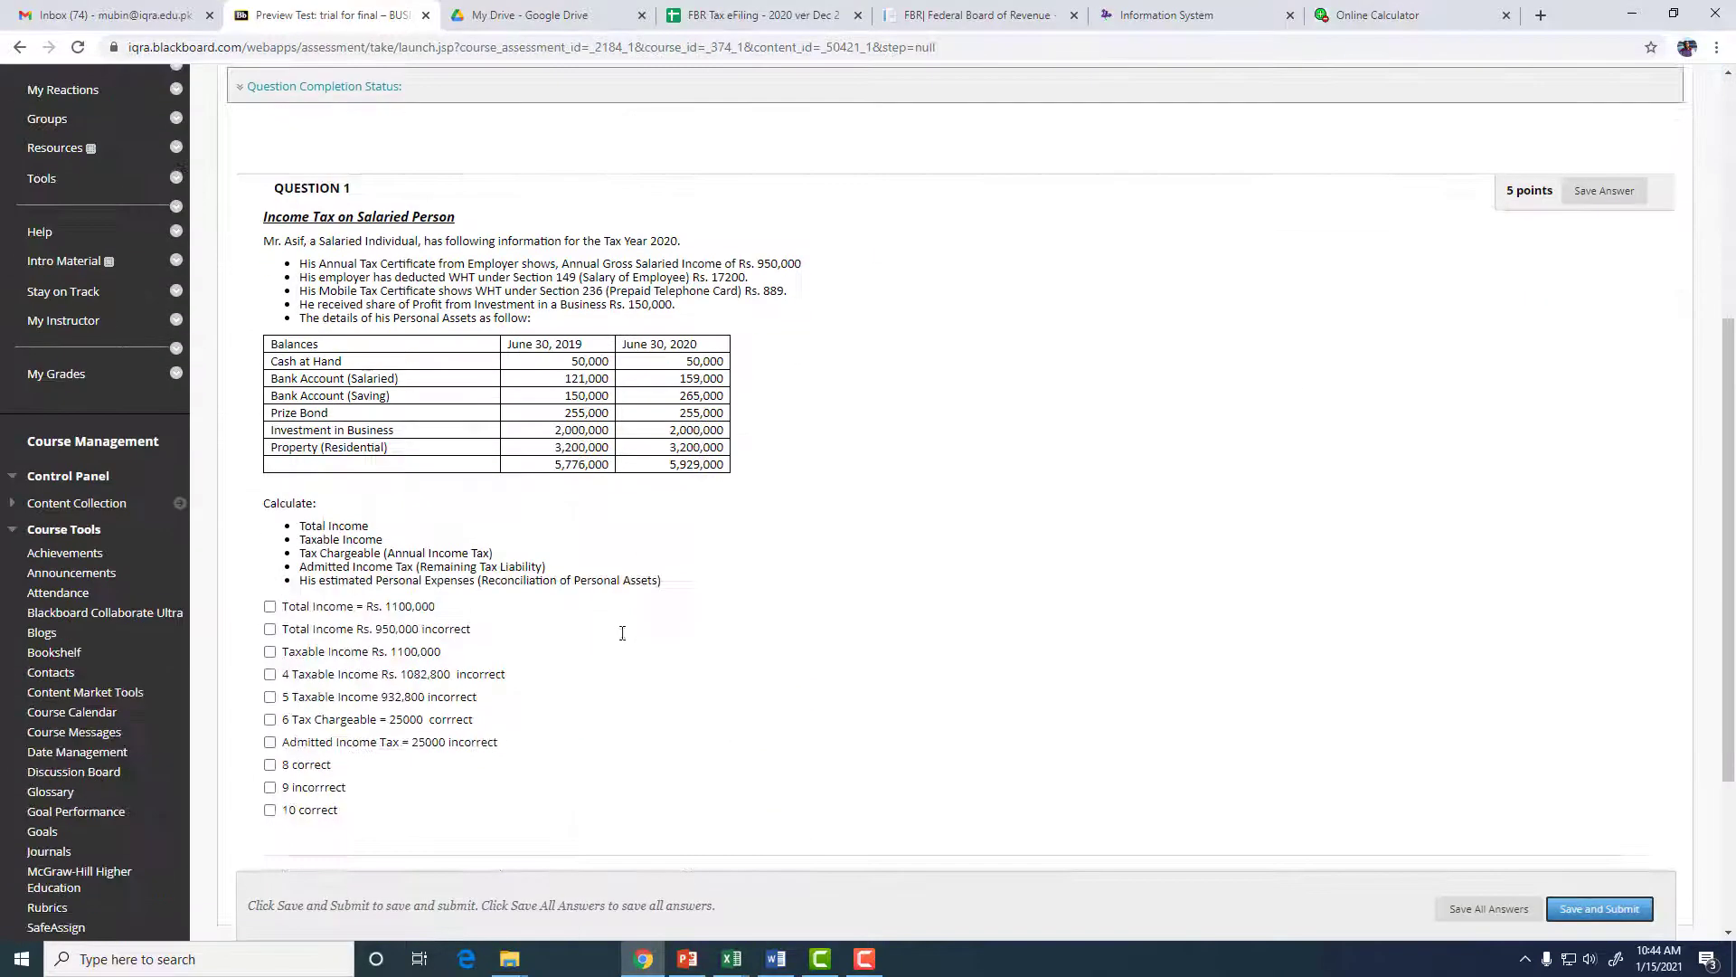
scroll(380, 526, "down", 3)
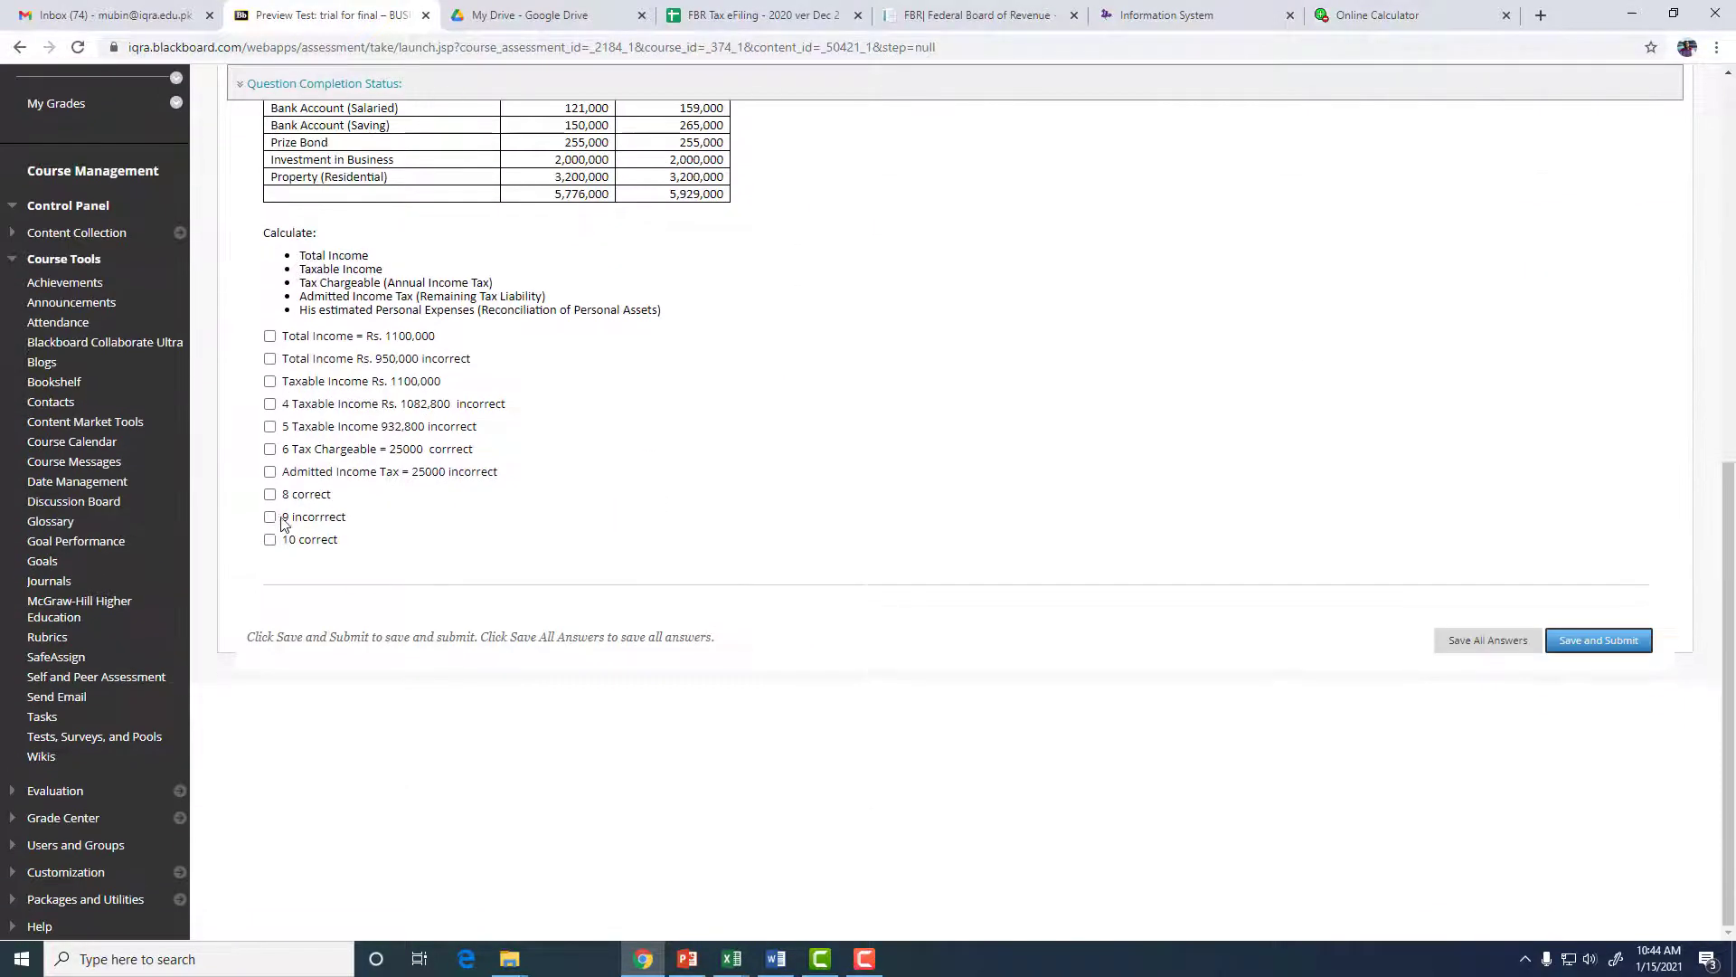
- Select Question 1's first five answer options, from Total Income = Rs. 1100,000 through Taxable Income 932,800, and submit the attempt with confirmation
left_click(270, 335)
left_click(270, 358)
left_click(270, 381)
left_click(269, 403)
left_click(270, 426)
left_click(1599, 640)
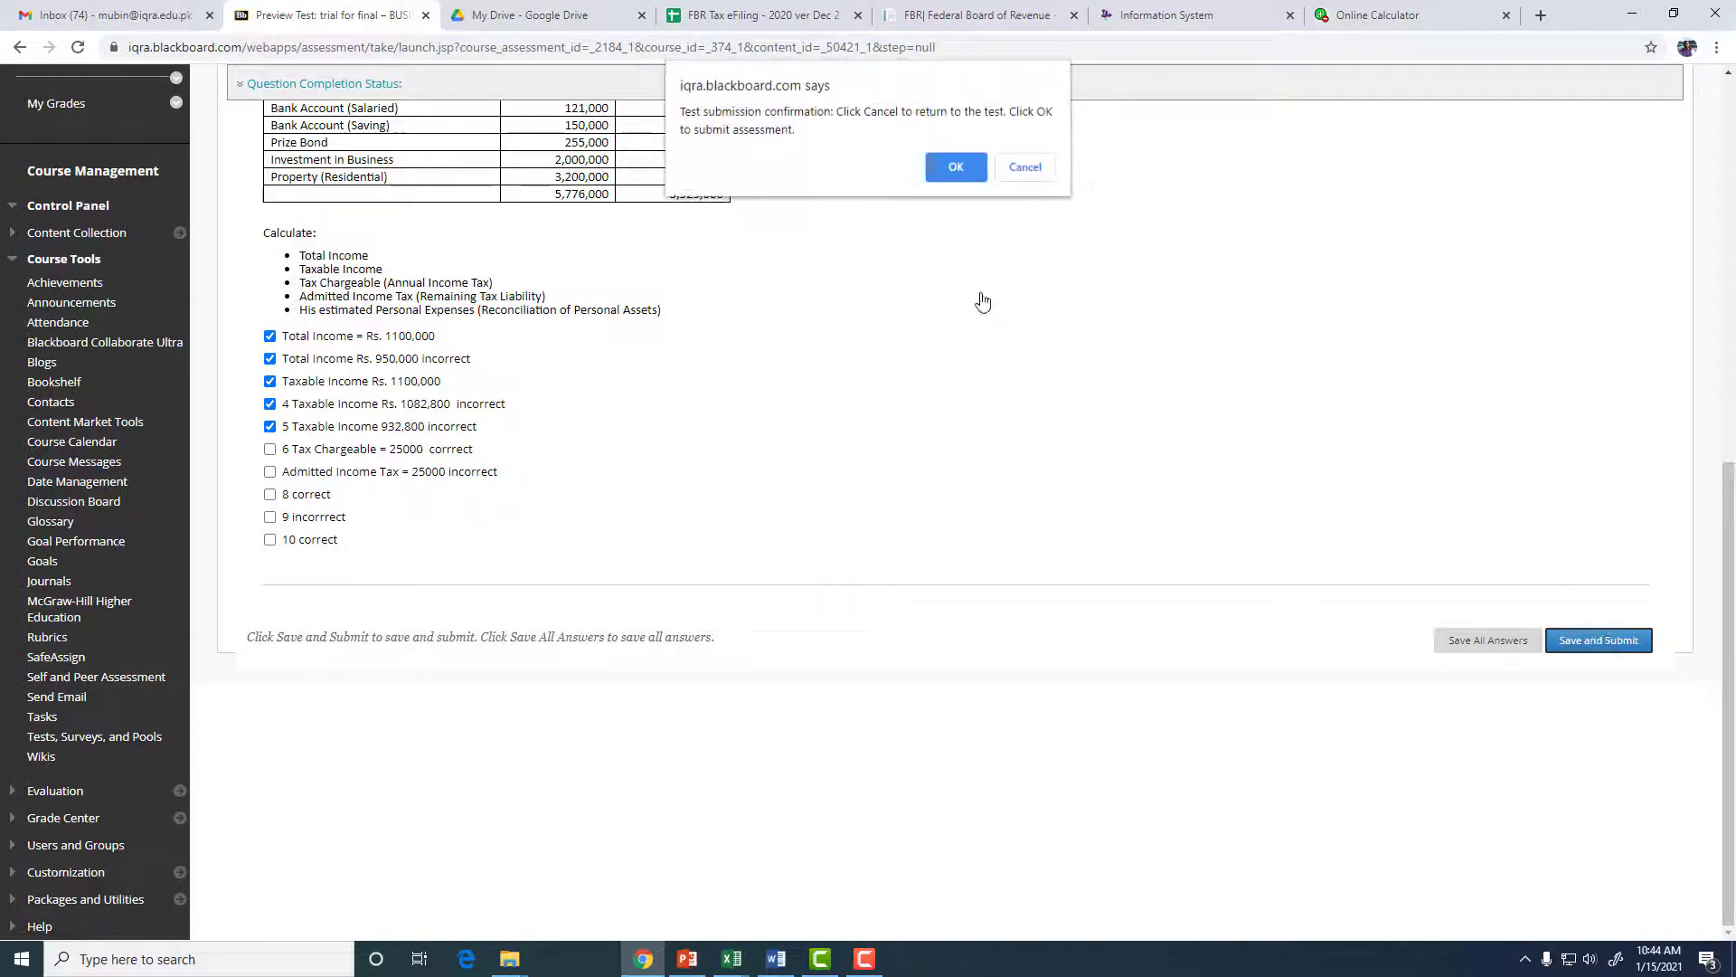
left_click(961, 166)
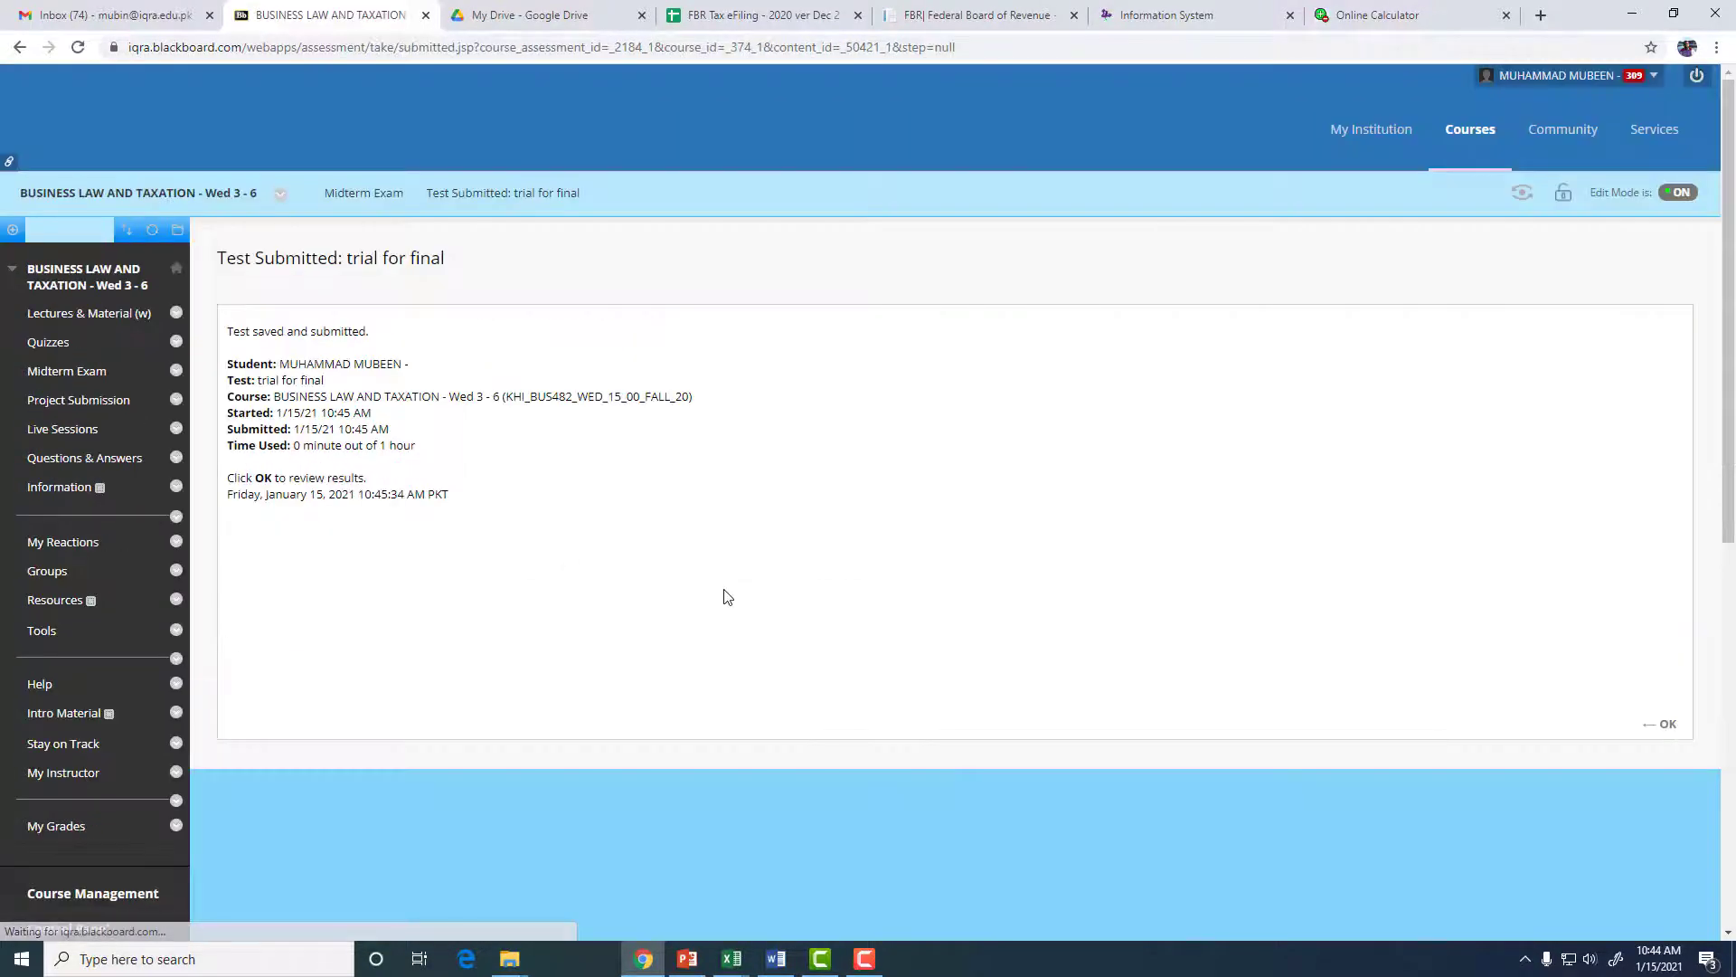
- Review the attempt's results, check the handwritten solution in Word, and return to the Midterm Exam content list in the browser
left_click(1660, 723)
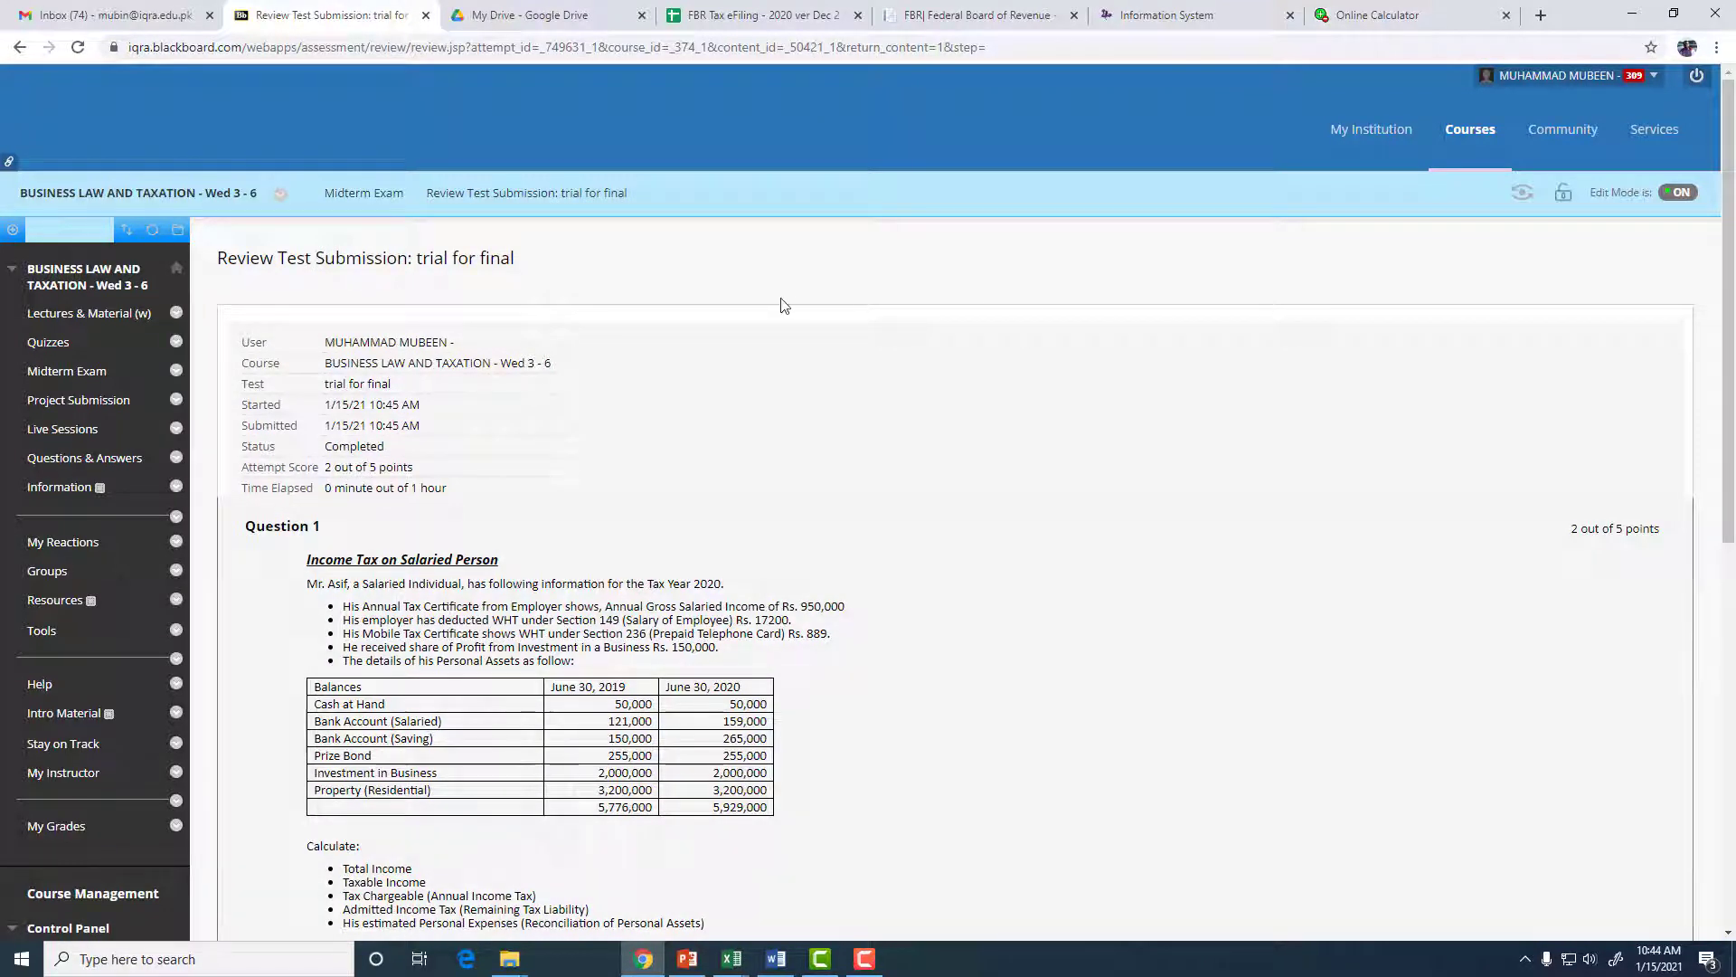
scroll(542, 639, "down", 3)
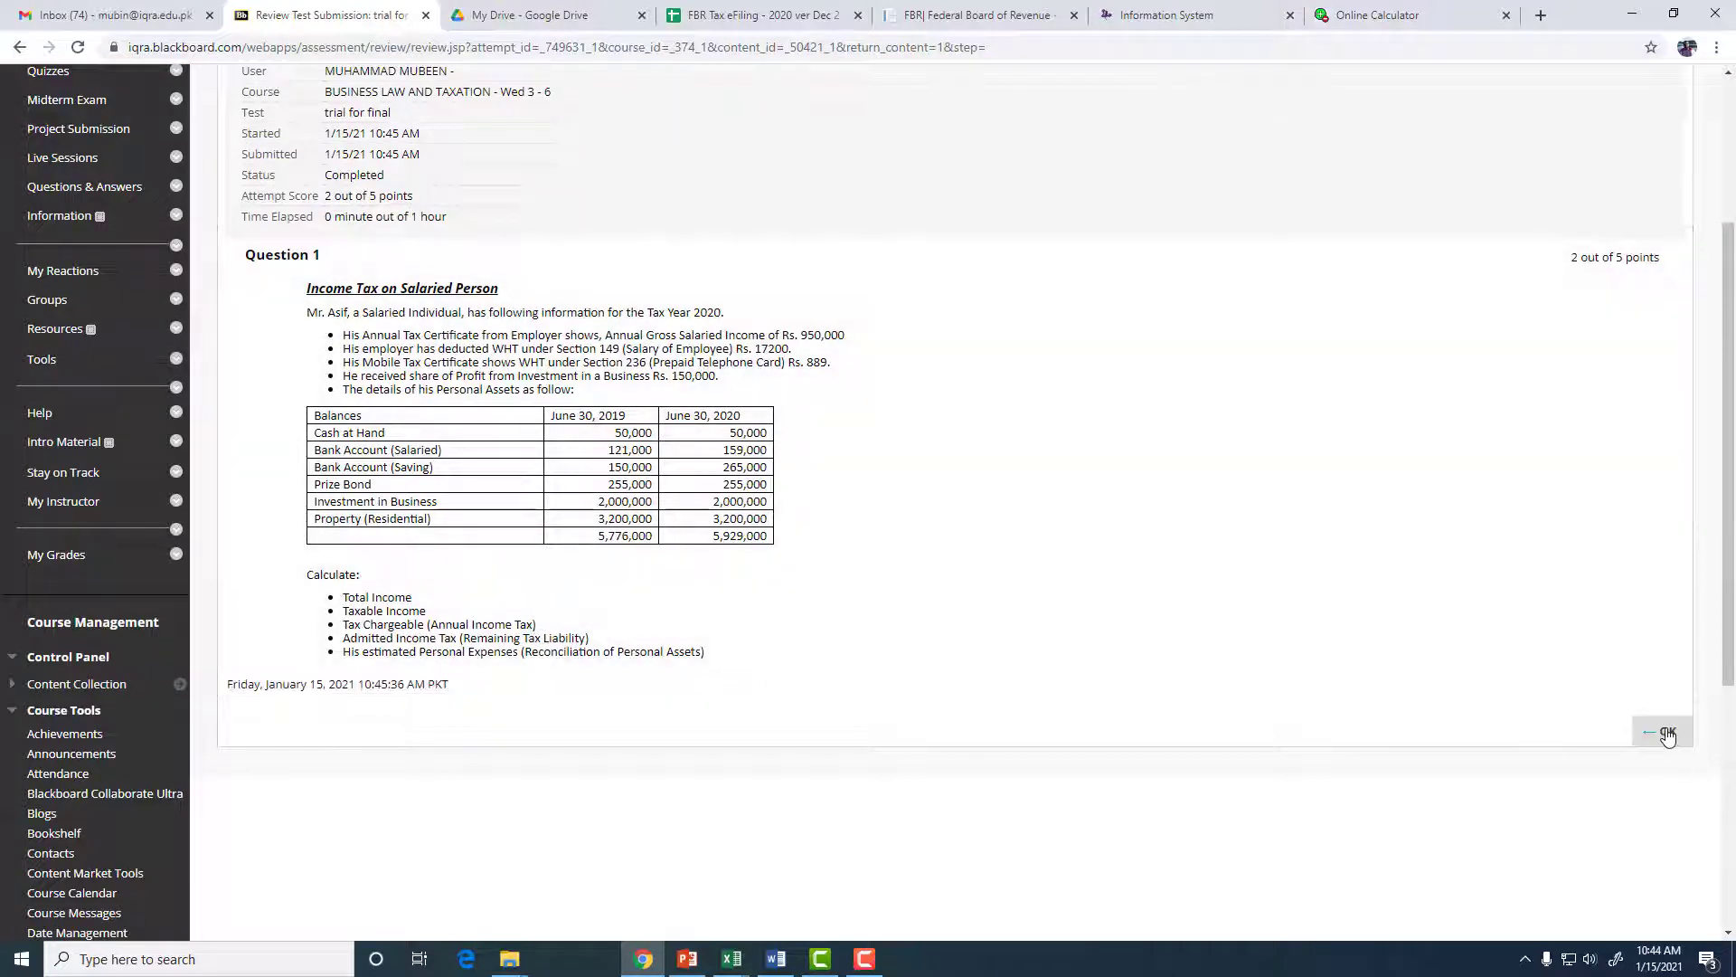
left_click(776, 959)
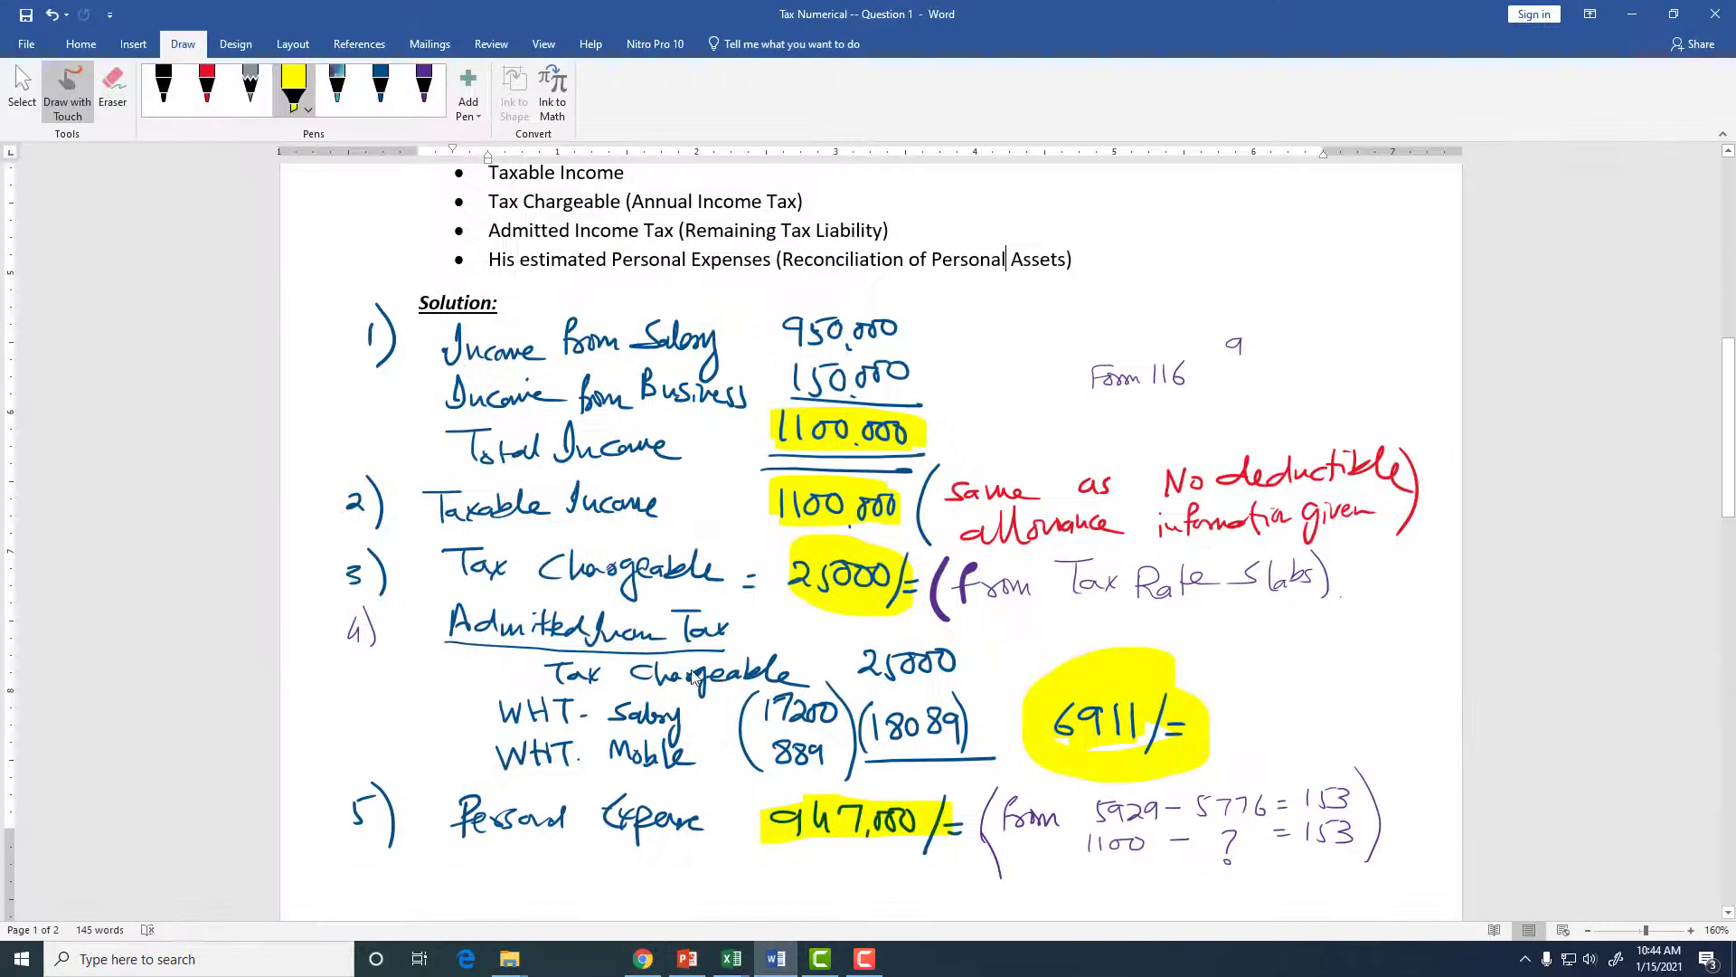
left_click(789, 967)
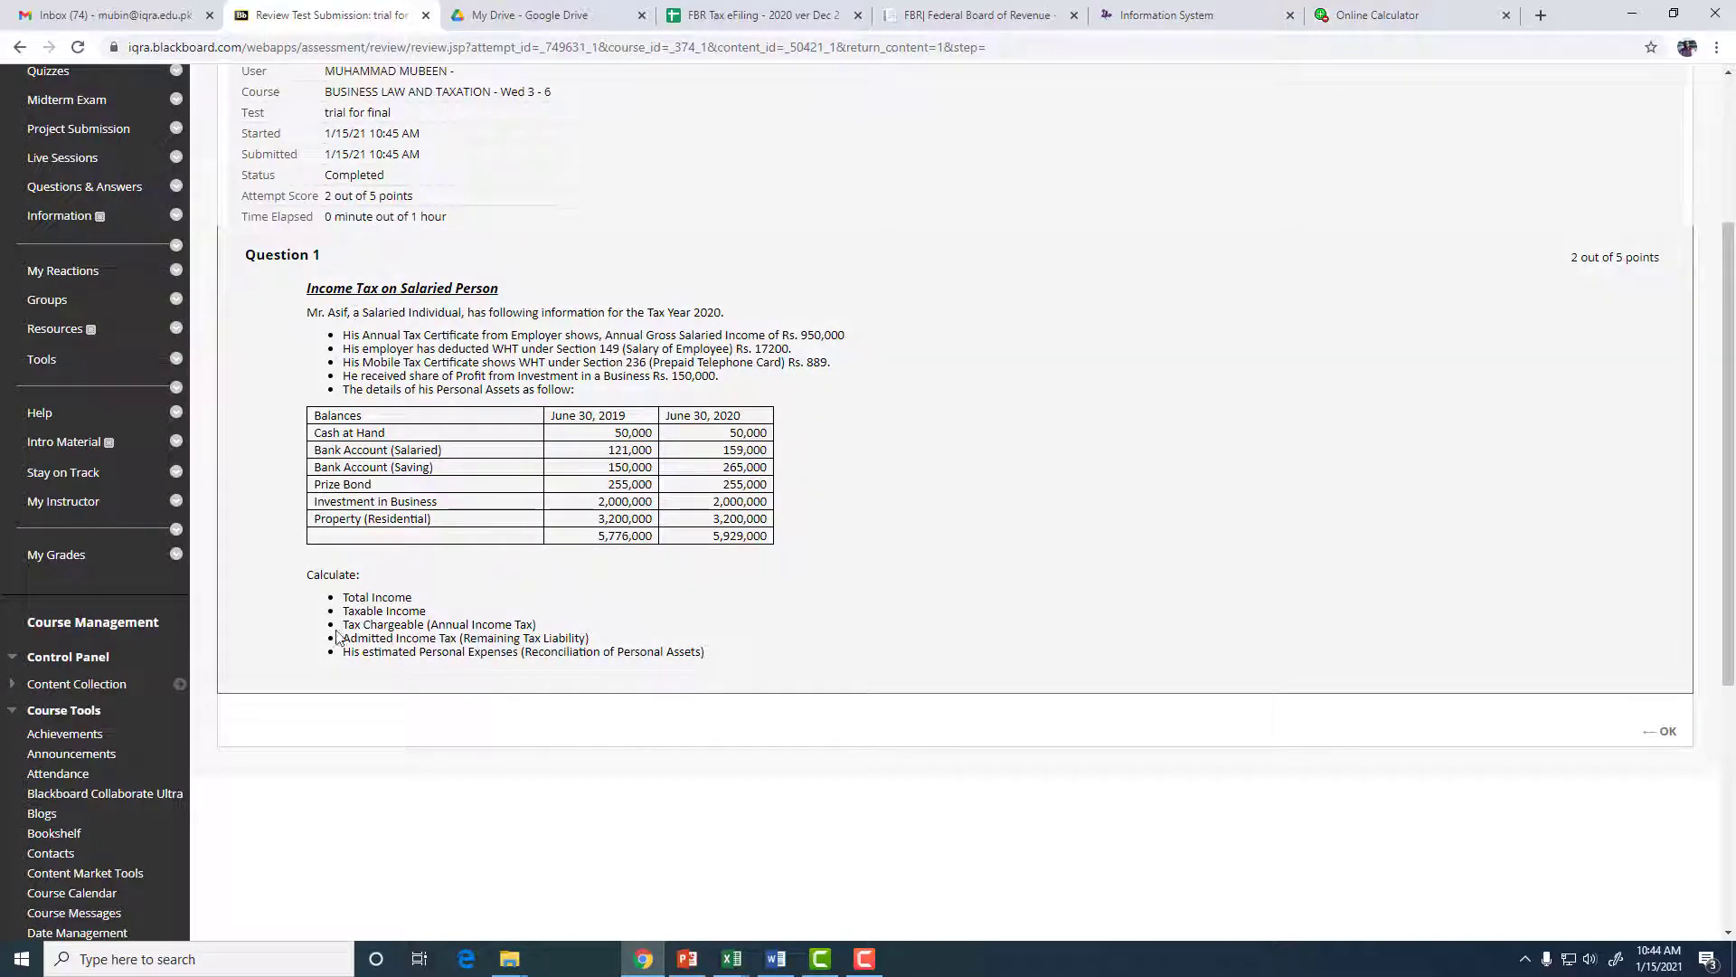
left_click(1661, 730)
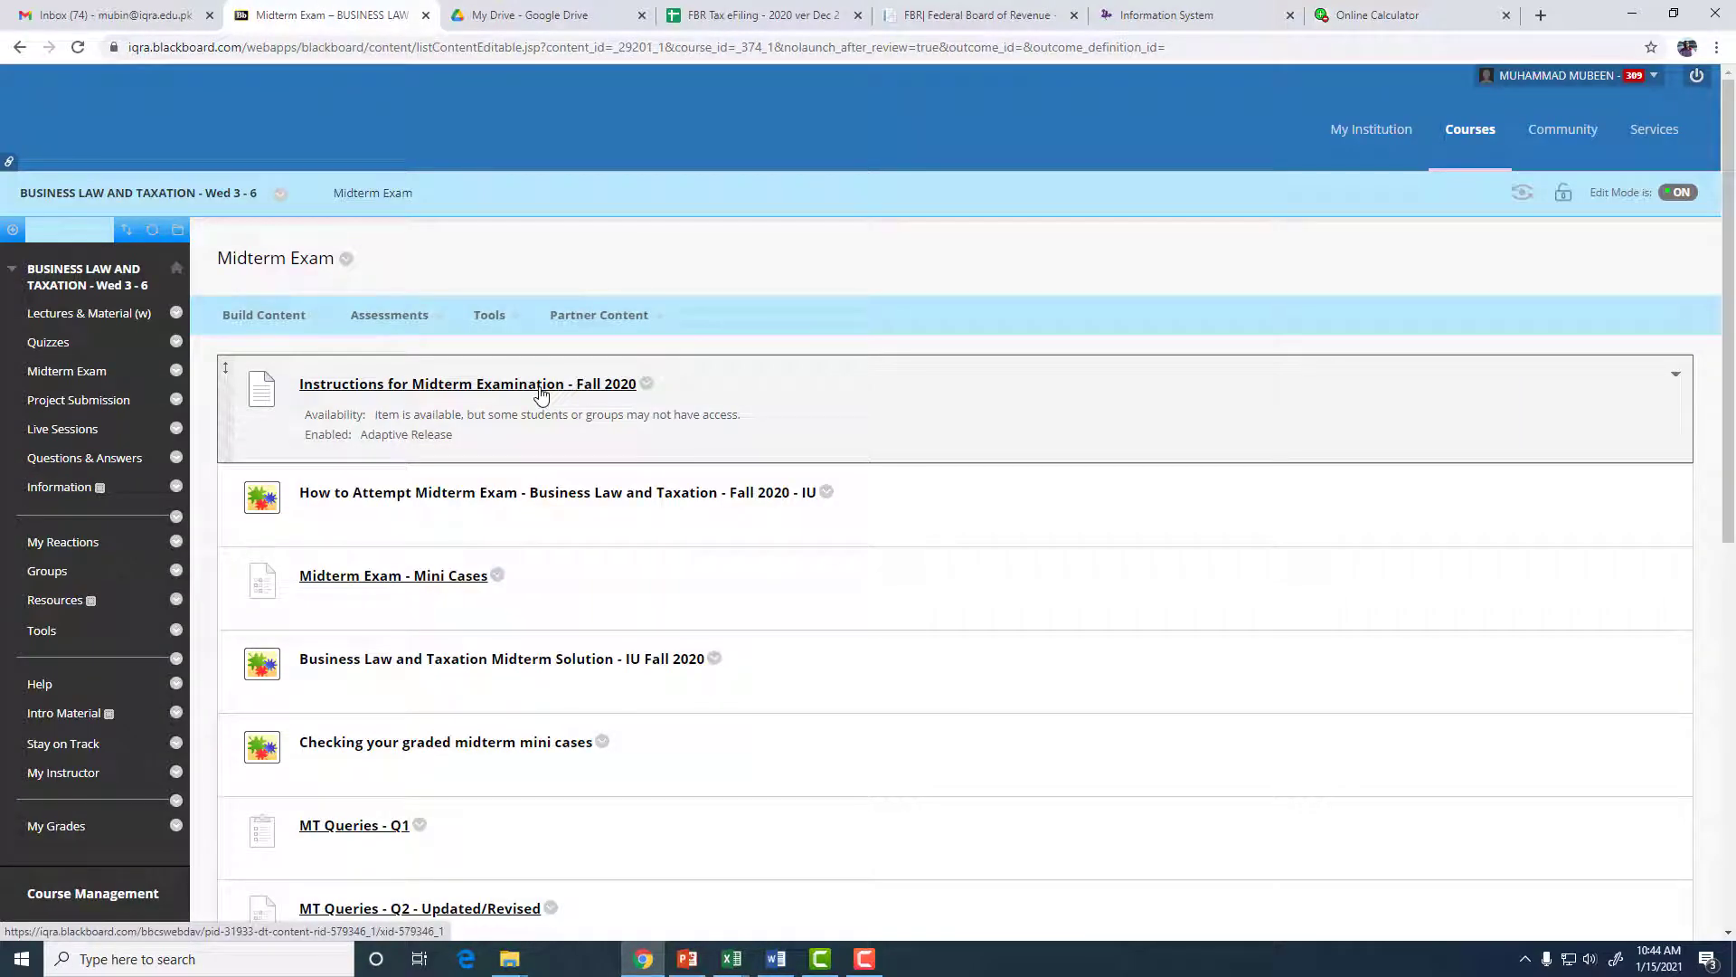
- View the start page of "trial for final", open the course's question pools and show the options for the Final - Tax Numericals pool
scroll(538, 452, "down", 3)
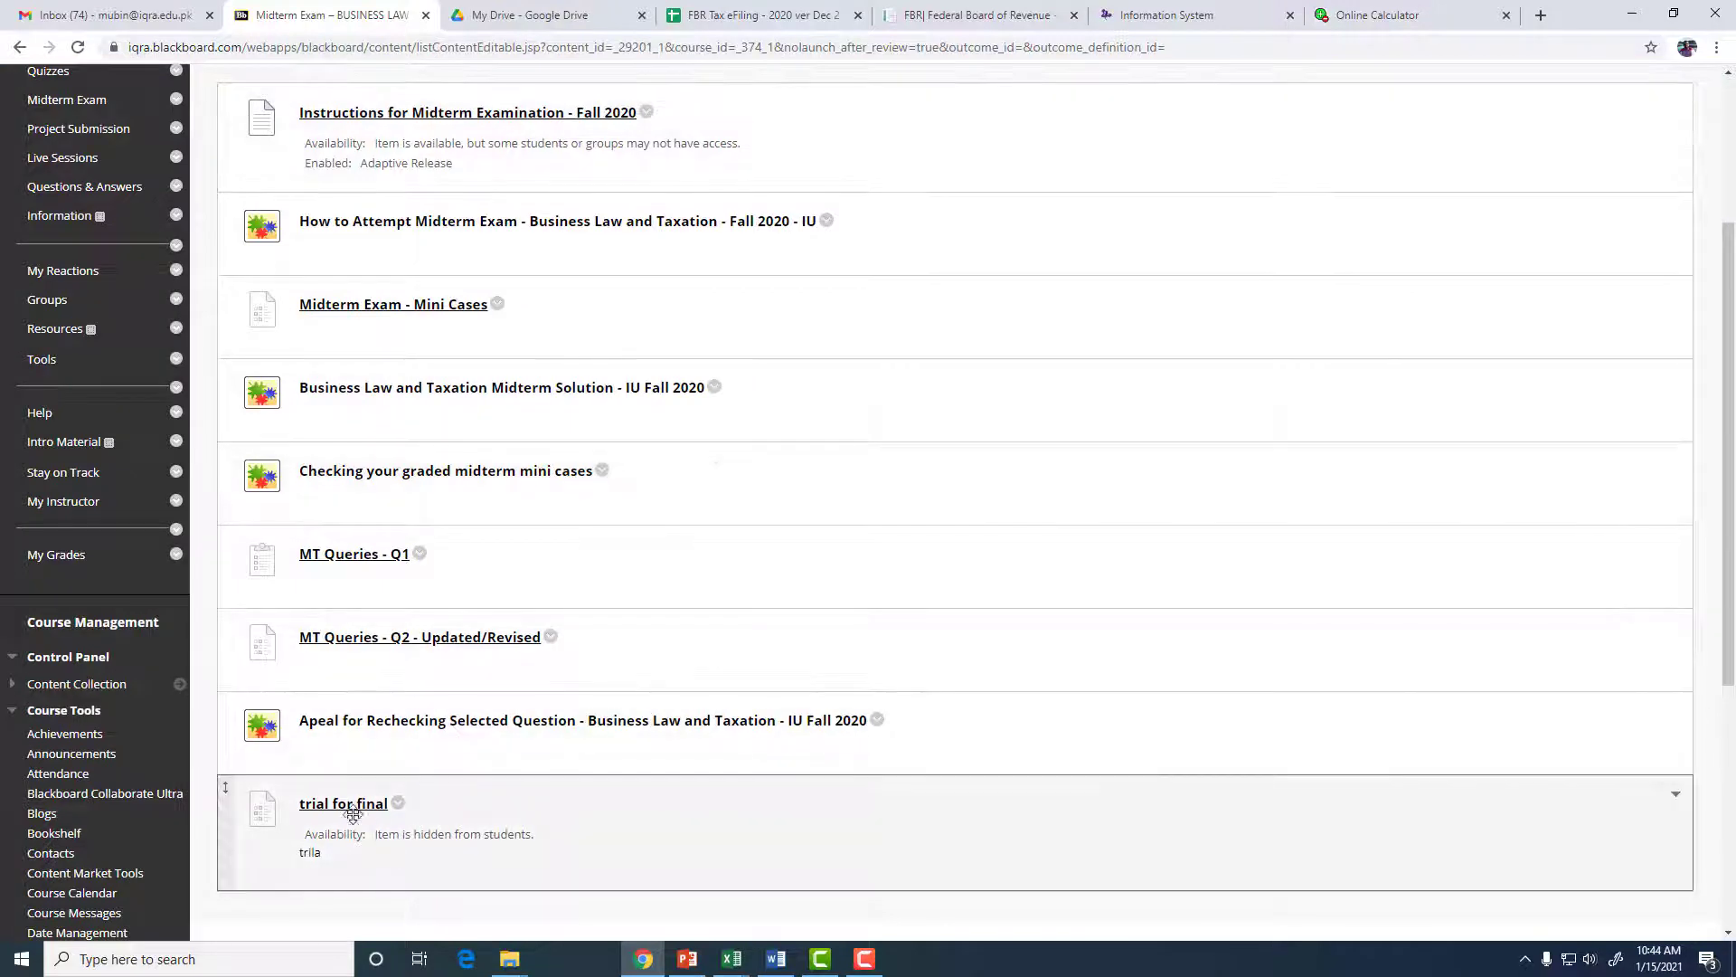
left_click(350, 809)
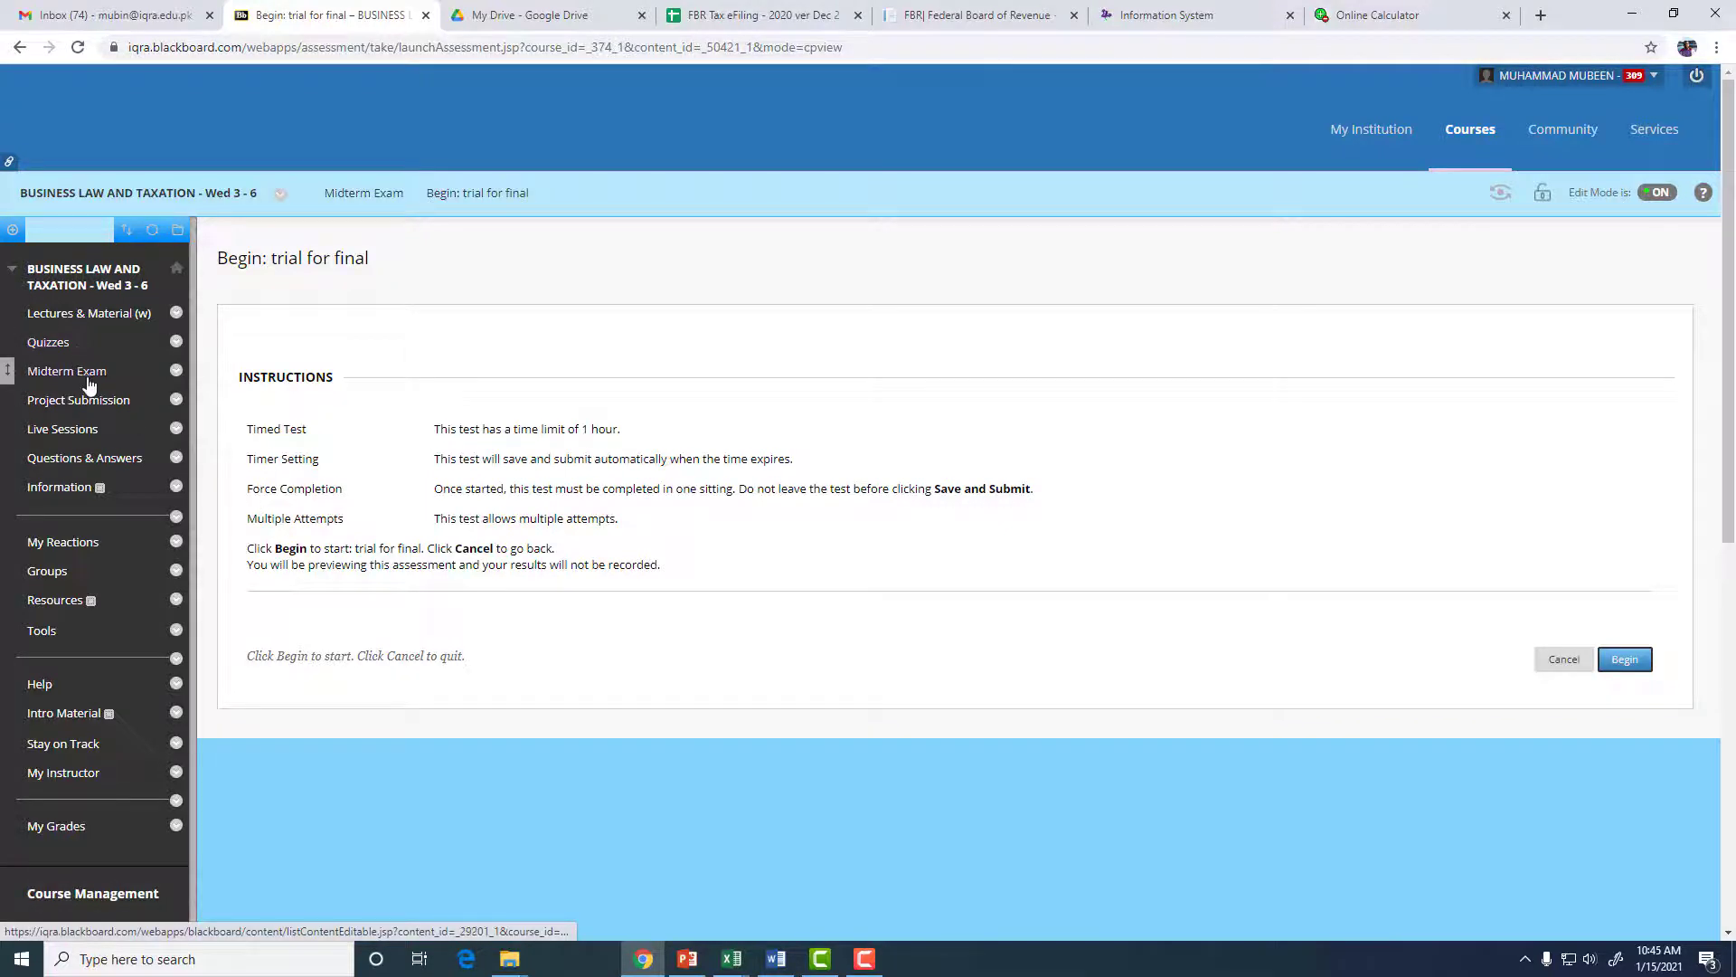
scroll(89, 384, "down", 8)
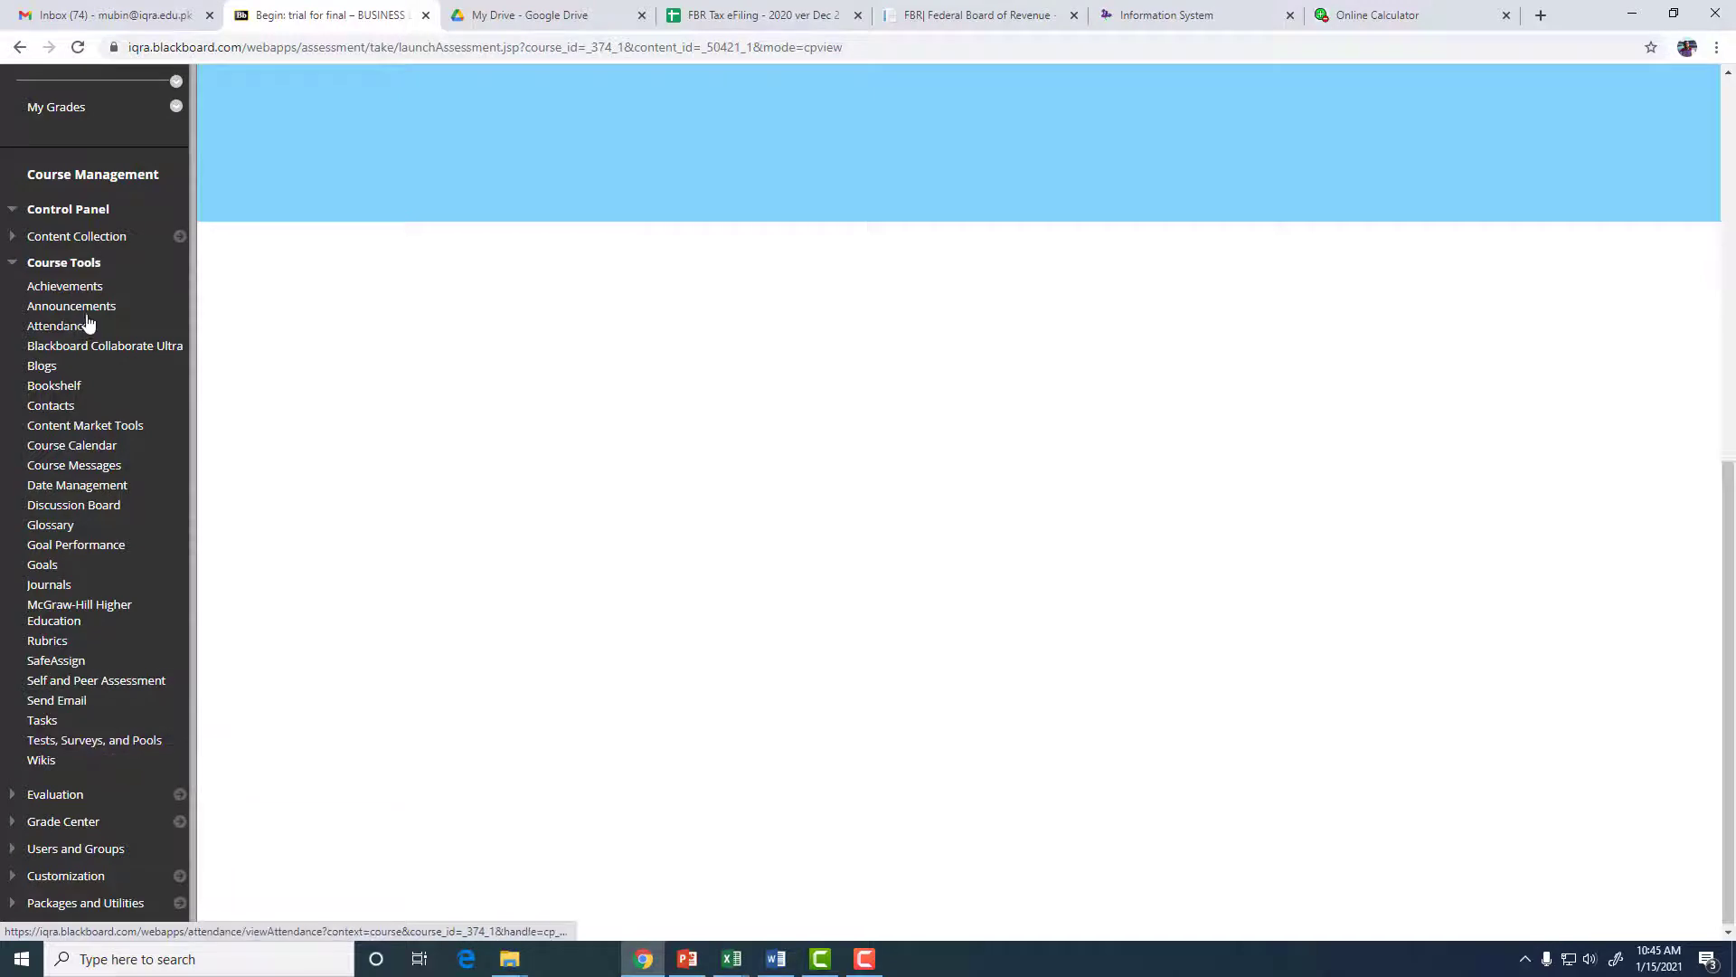
scroll(91, 687, "up", 4)
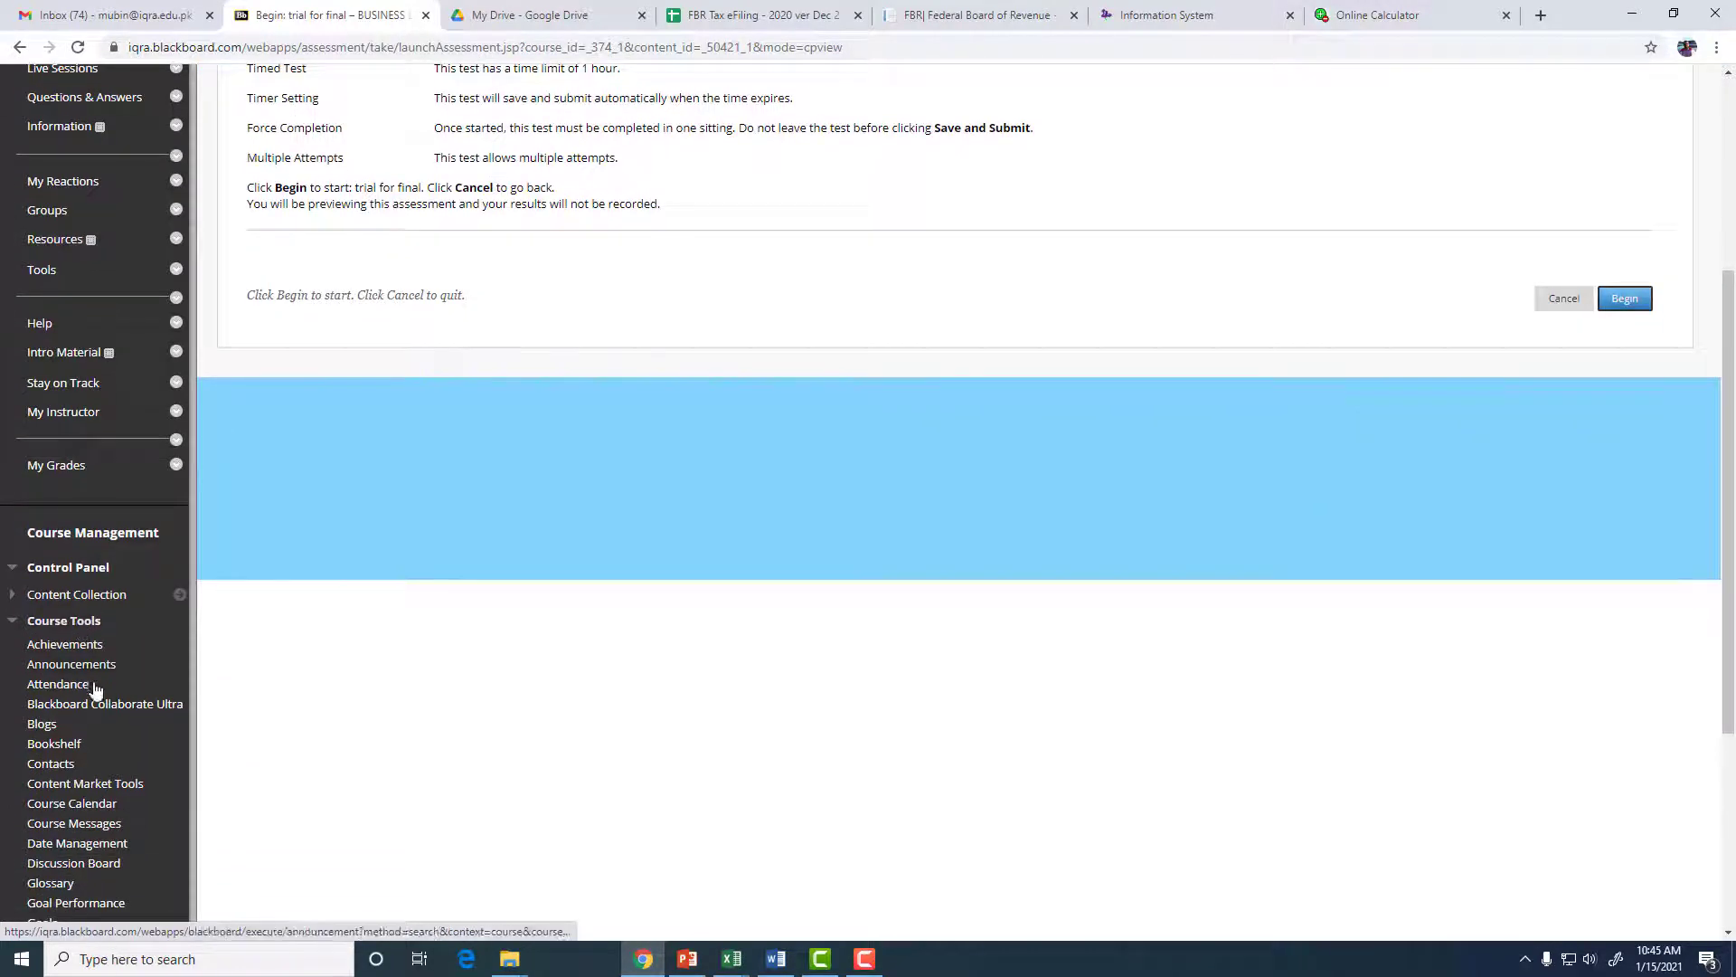
scroll(93, 696, "down", 4)
left_click(107, 741)
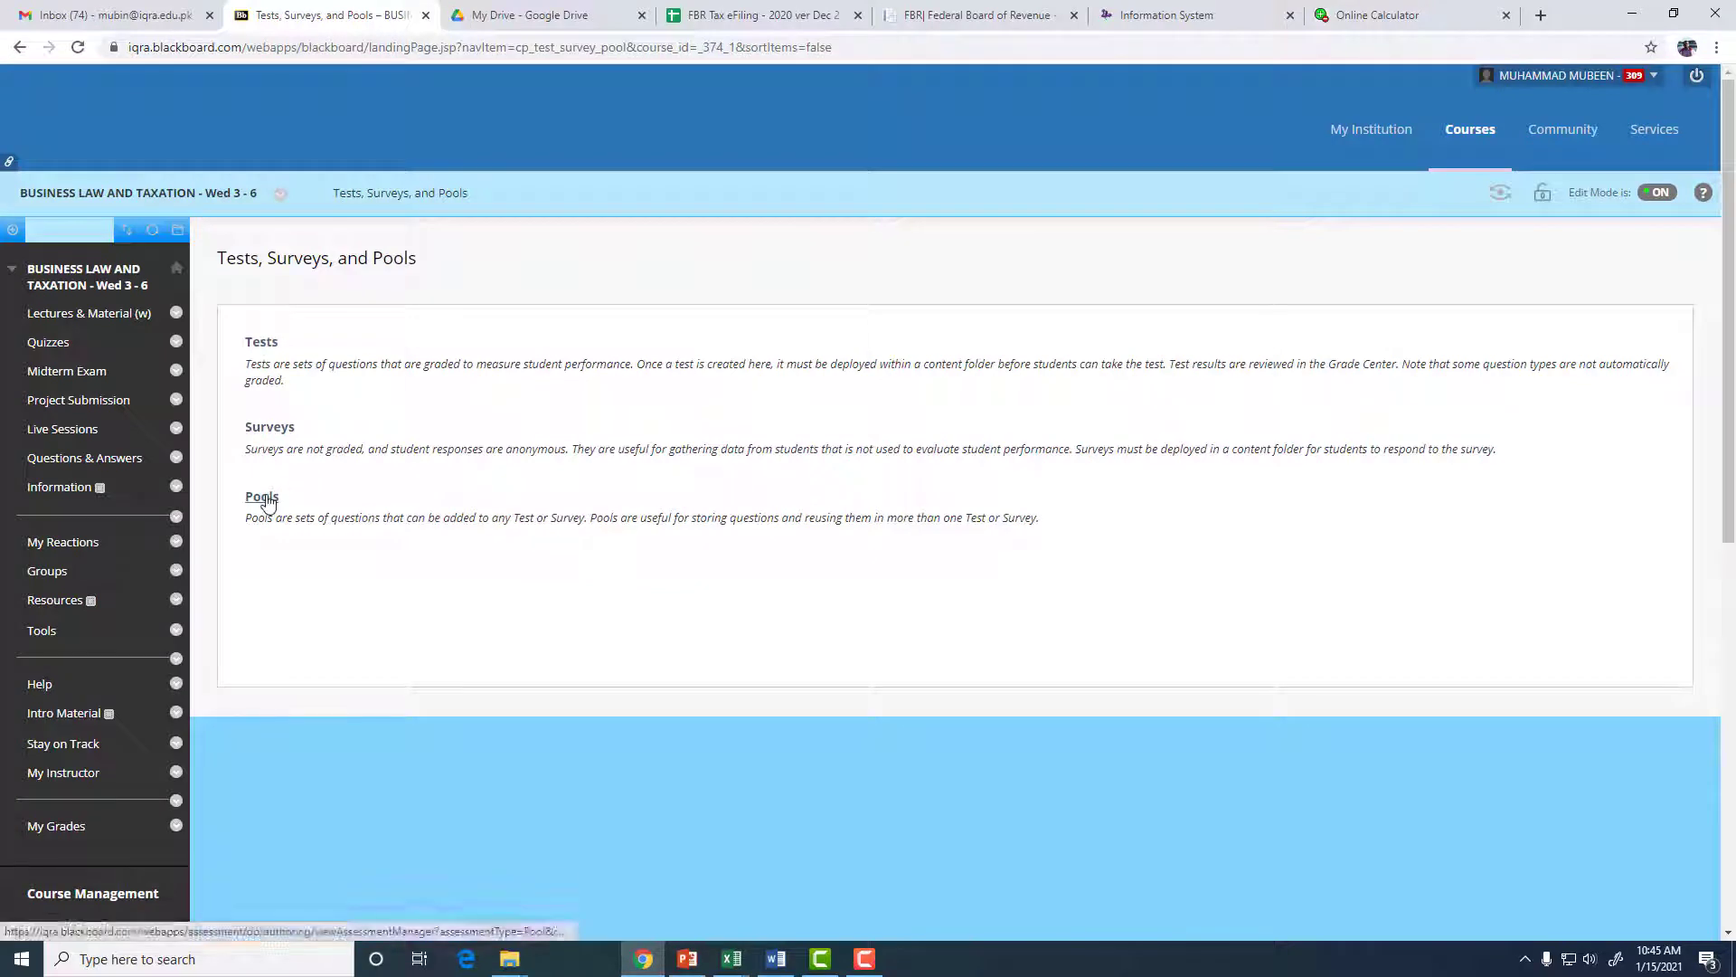
left_click(264, 497)
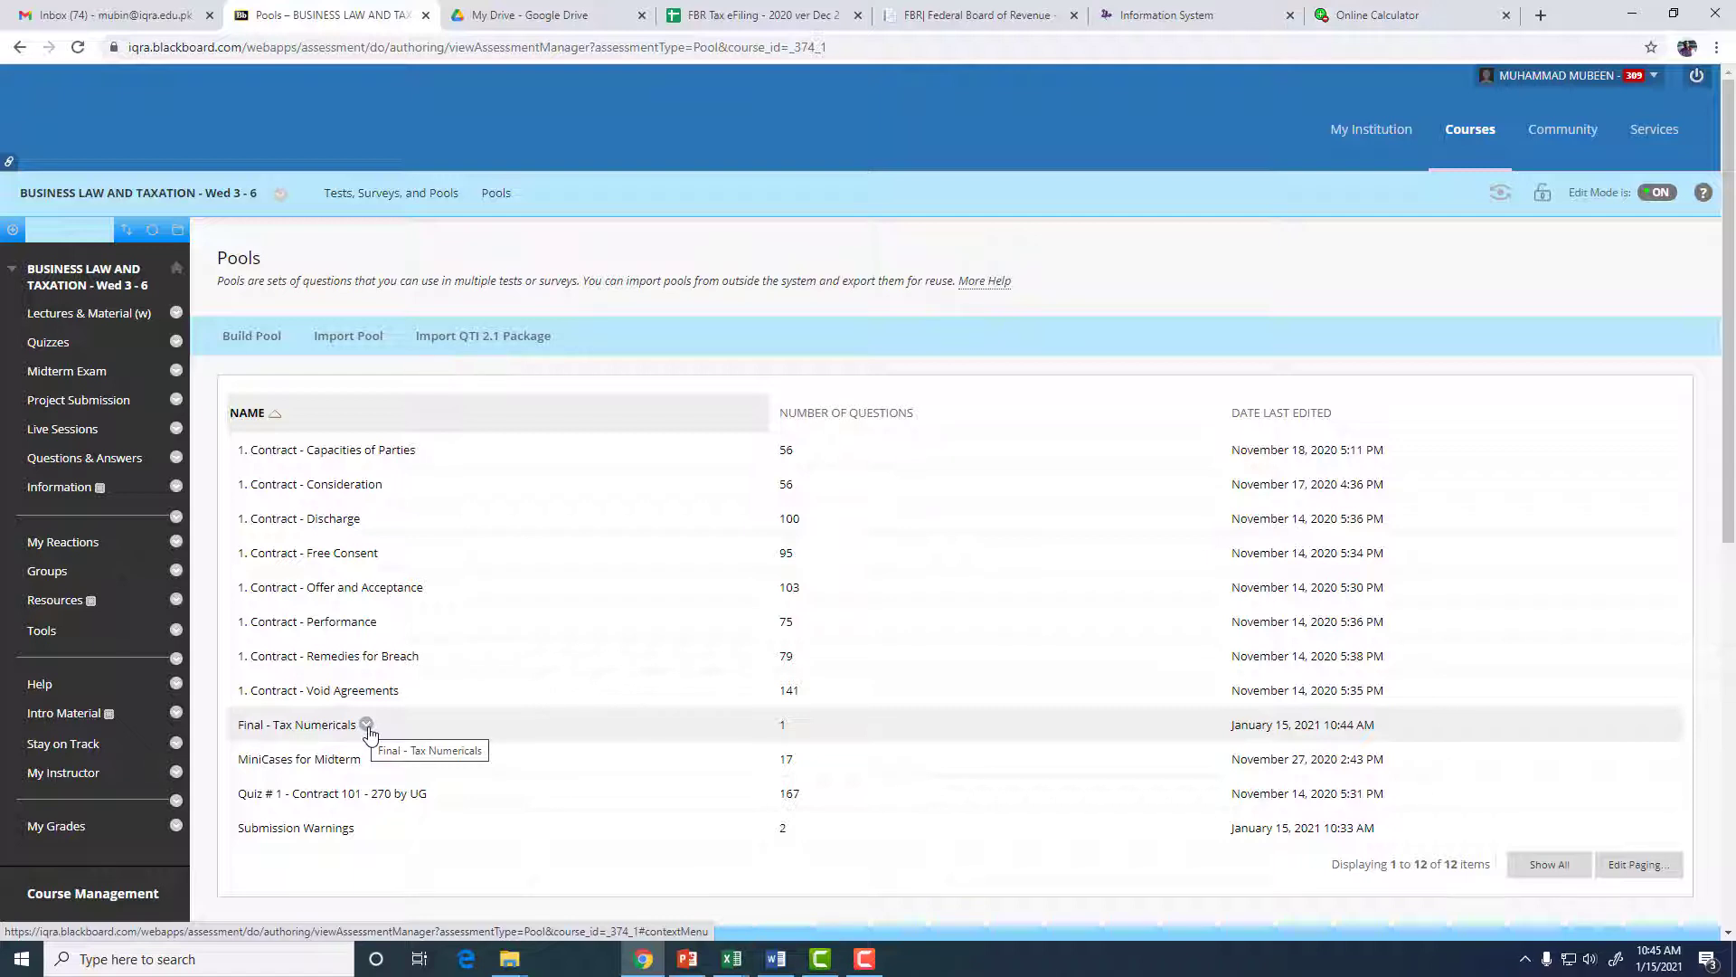
left_click(366, 724)
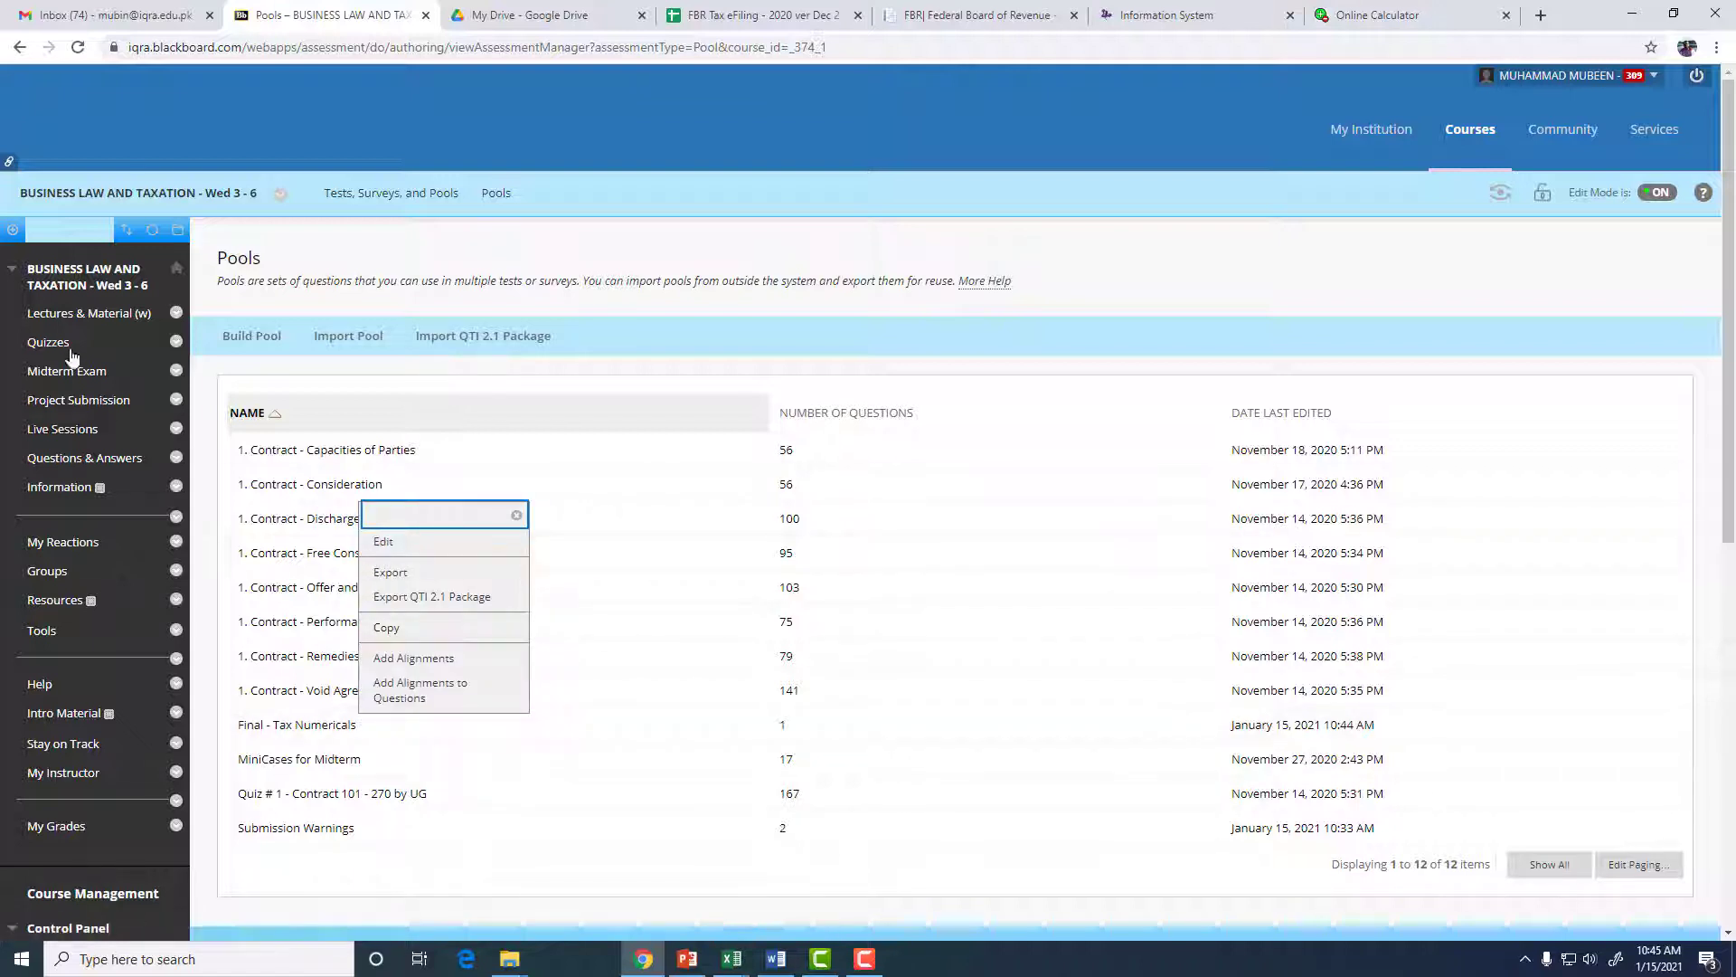
- Switch to the COST ACCOUNTING - Saturday 3-6 course and open its question pools from the tests, surveys and pools tools
left_click(279, 195)
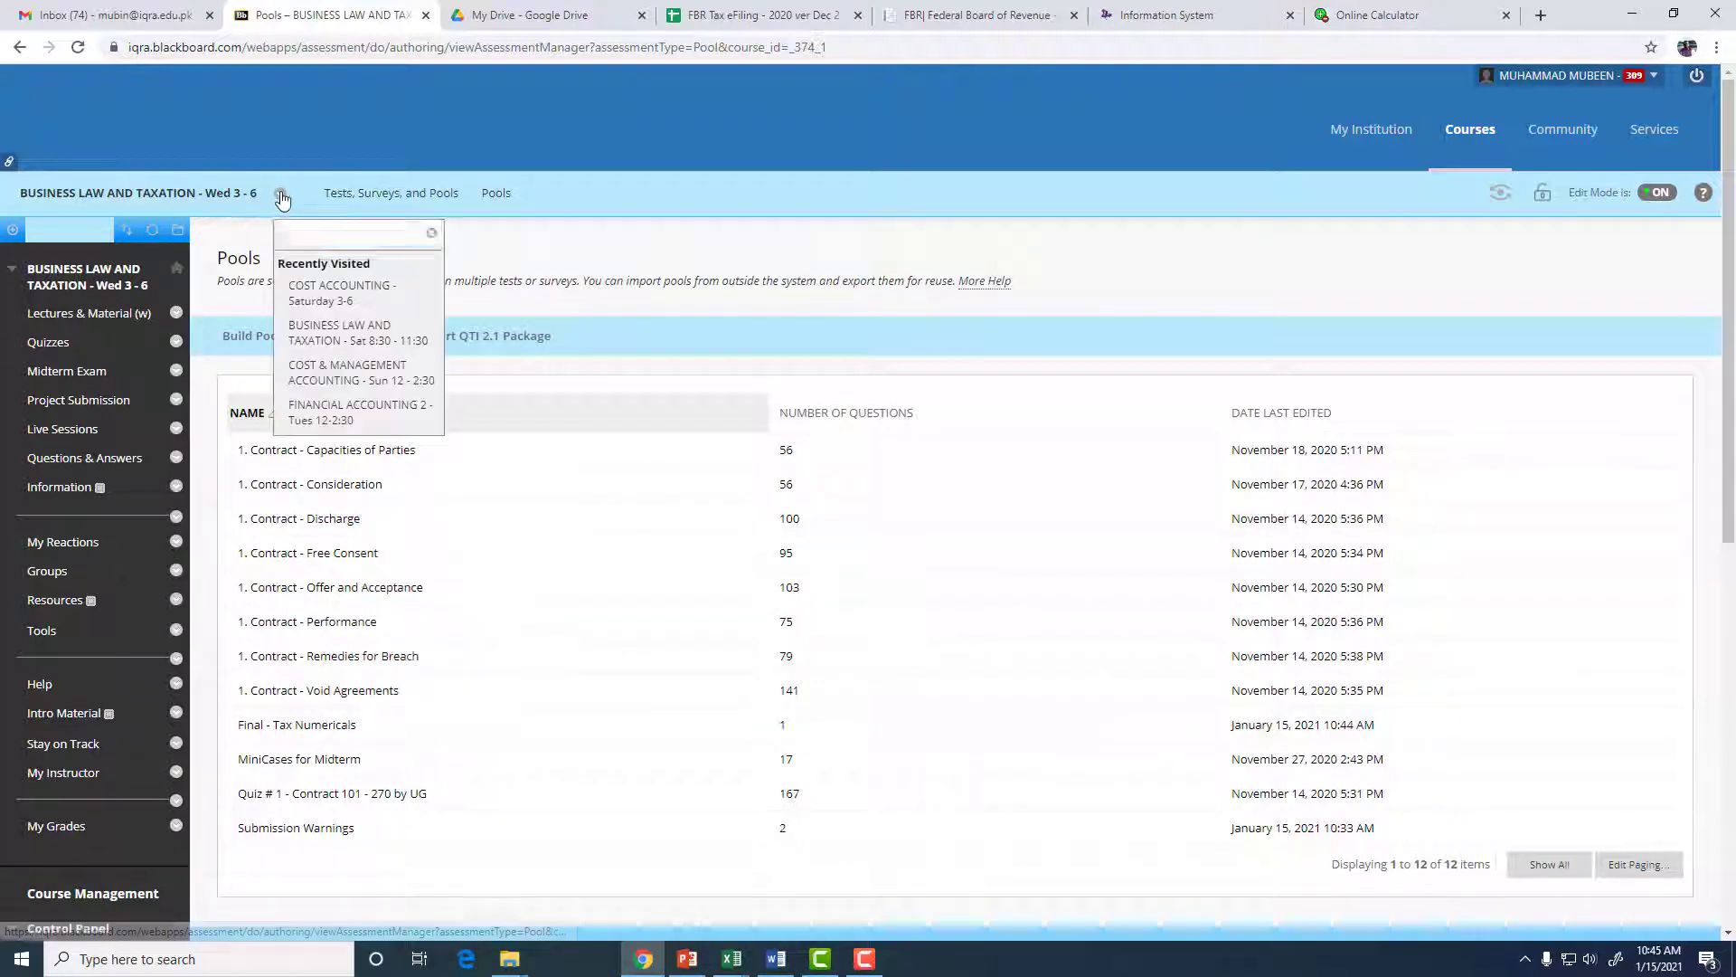
left_click(327, 299)
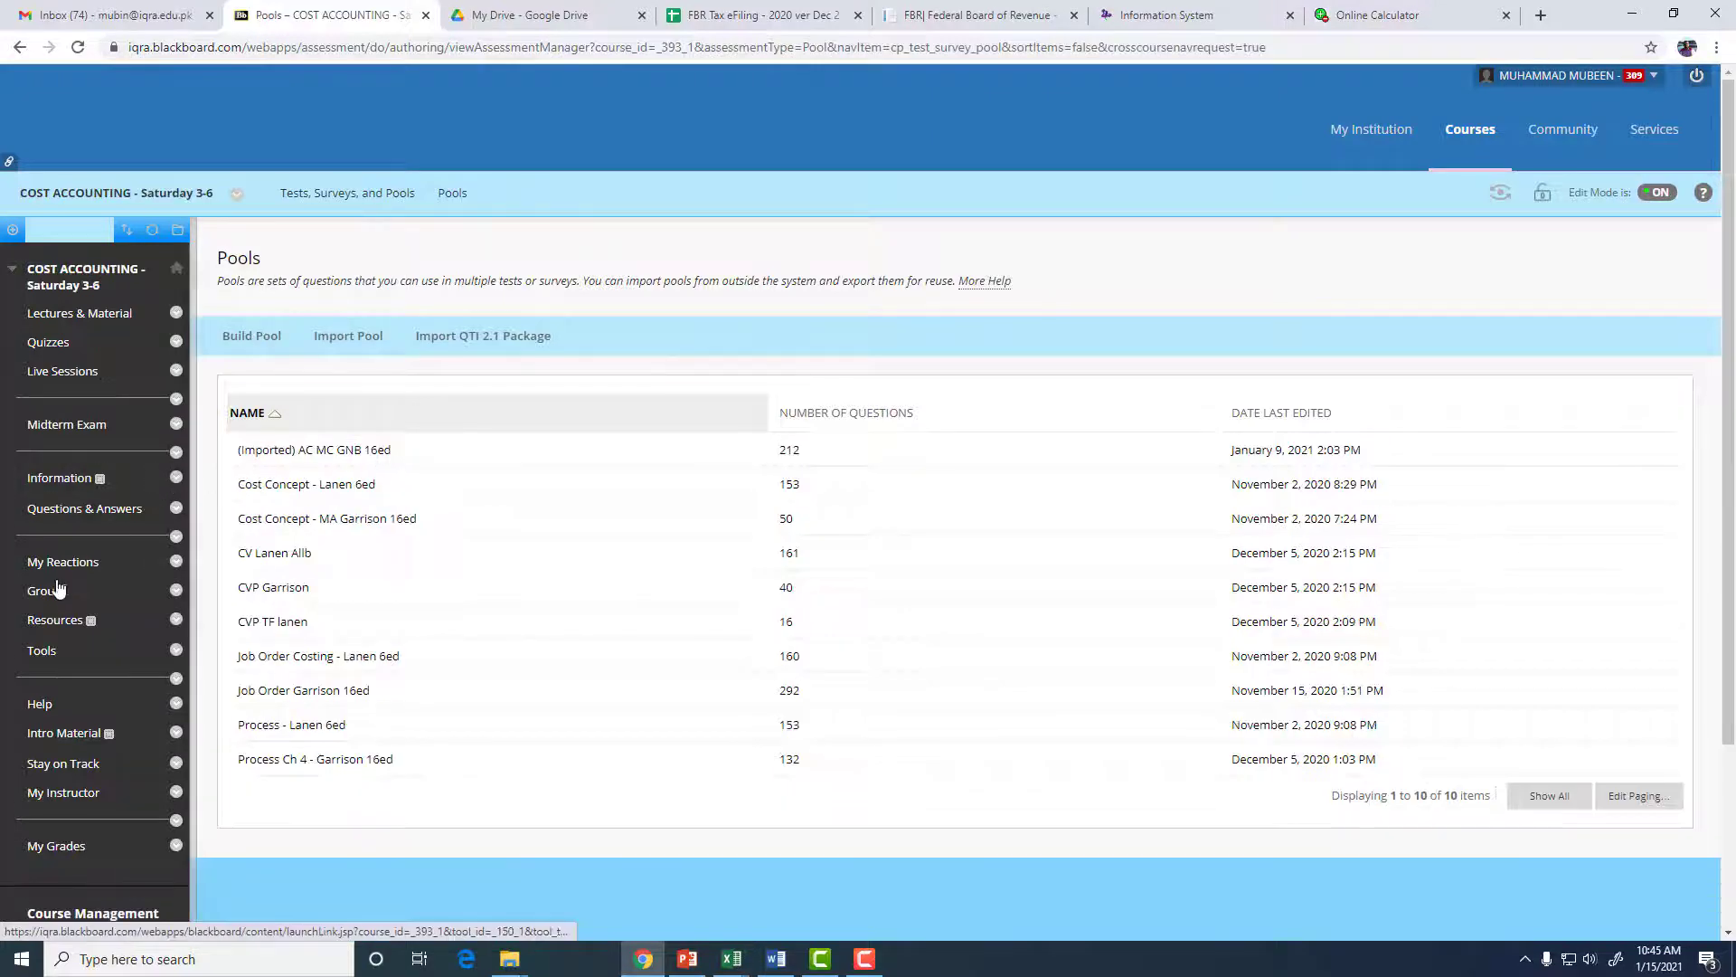
scroll(56, 584, "down", 3)
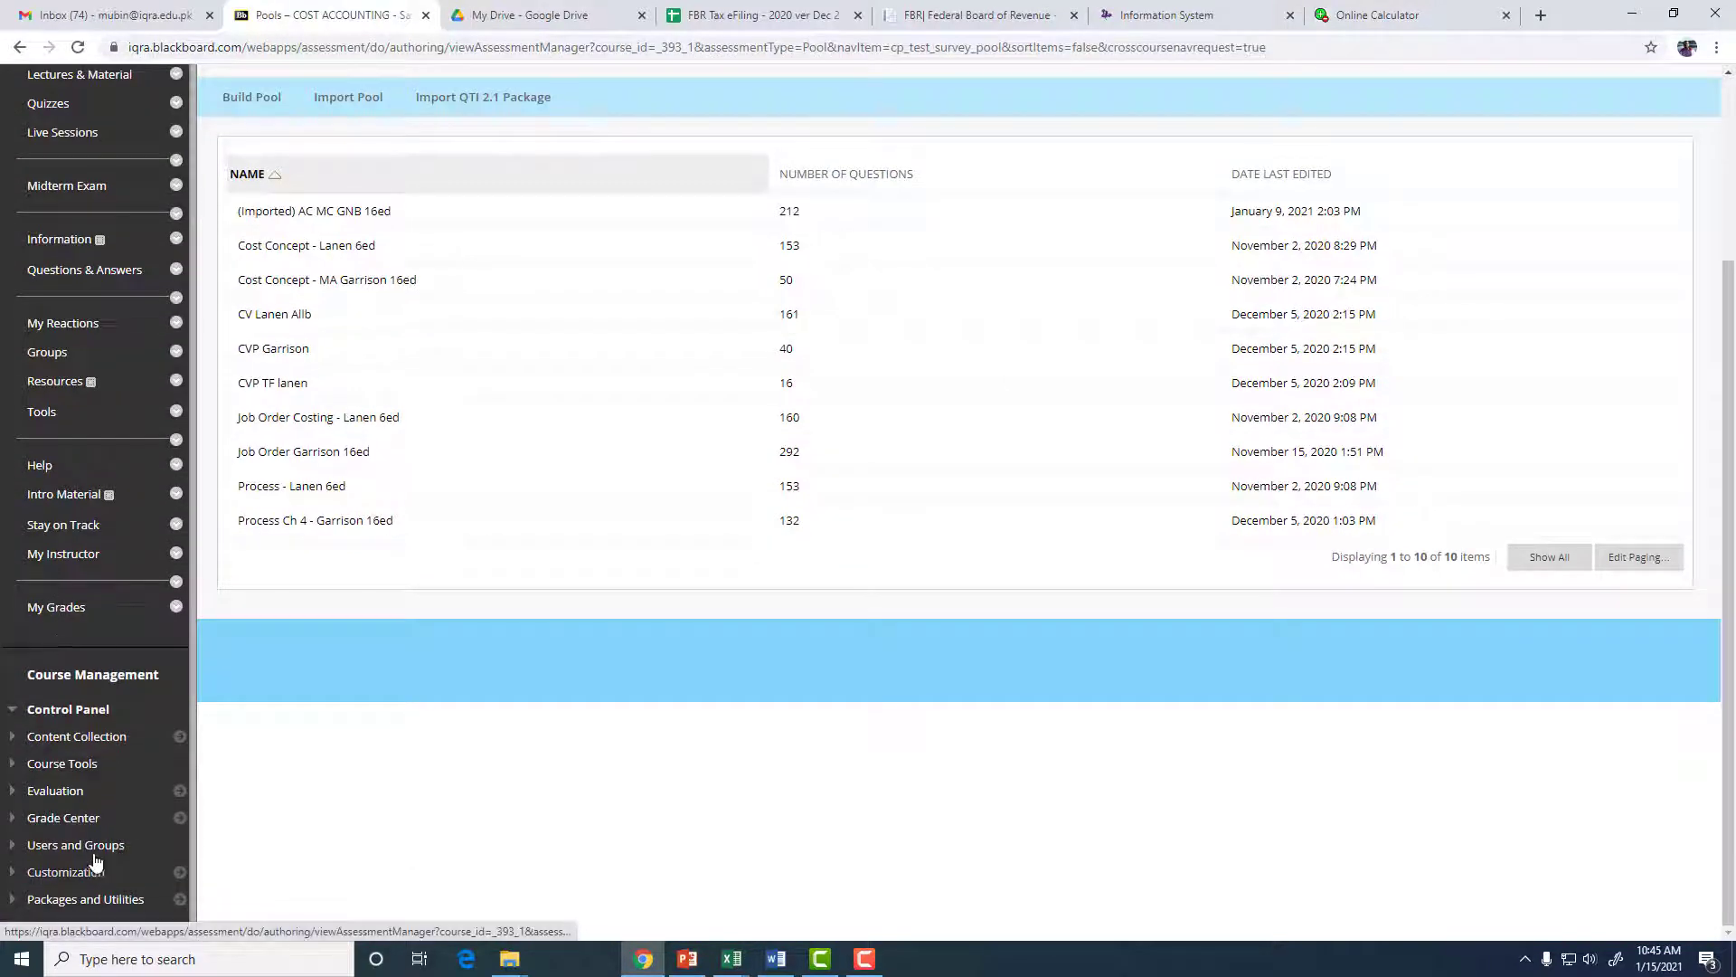
left_click(81, 764)
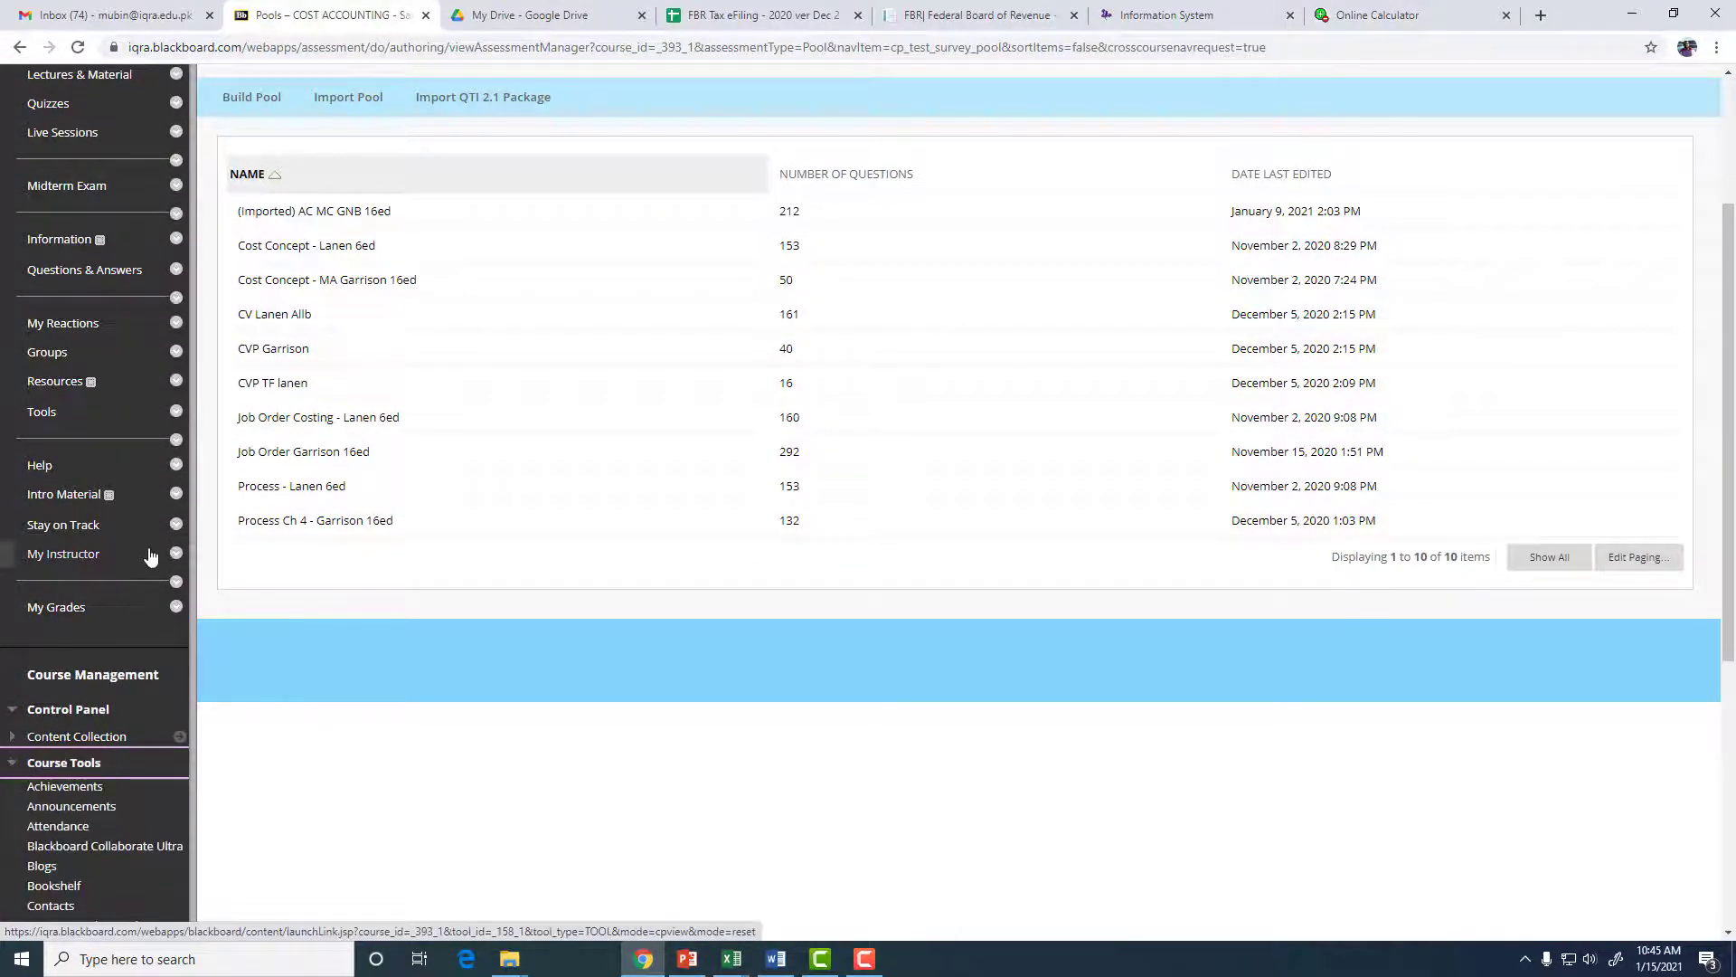
scroll(144, 560, "down", 5)
scroll(126, 633, "down", 1)
left_click(107, 732)
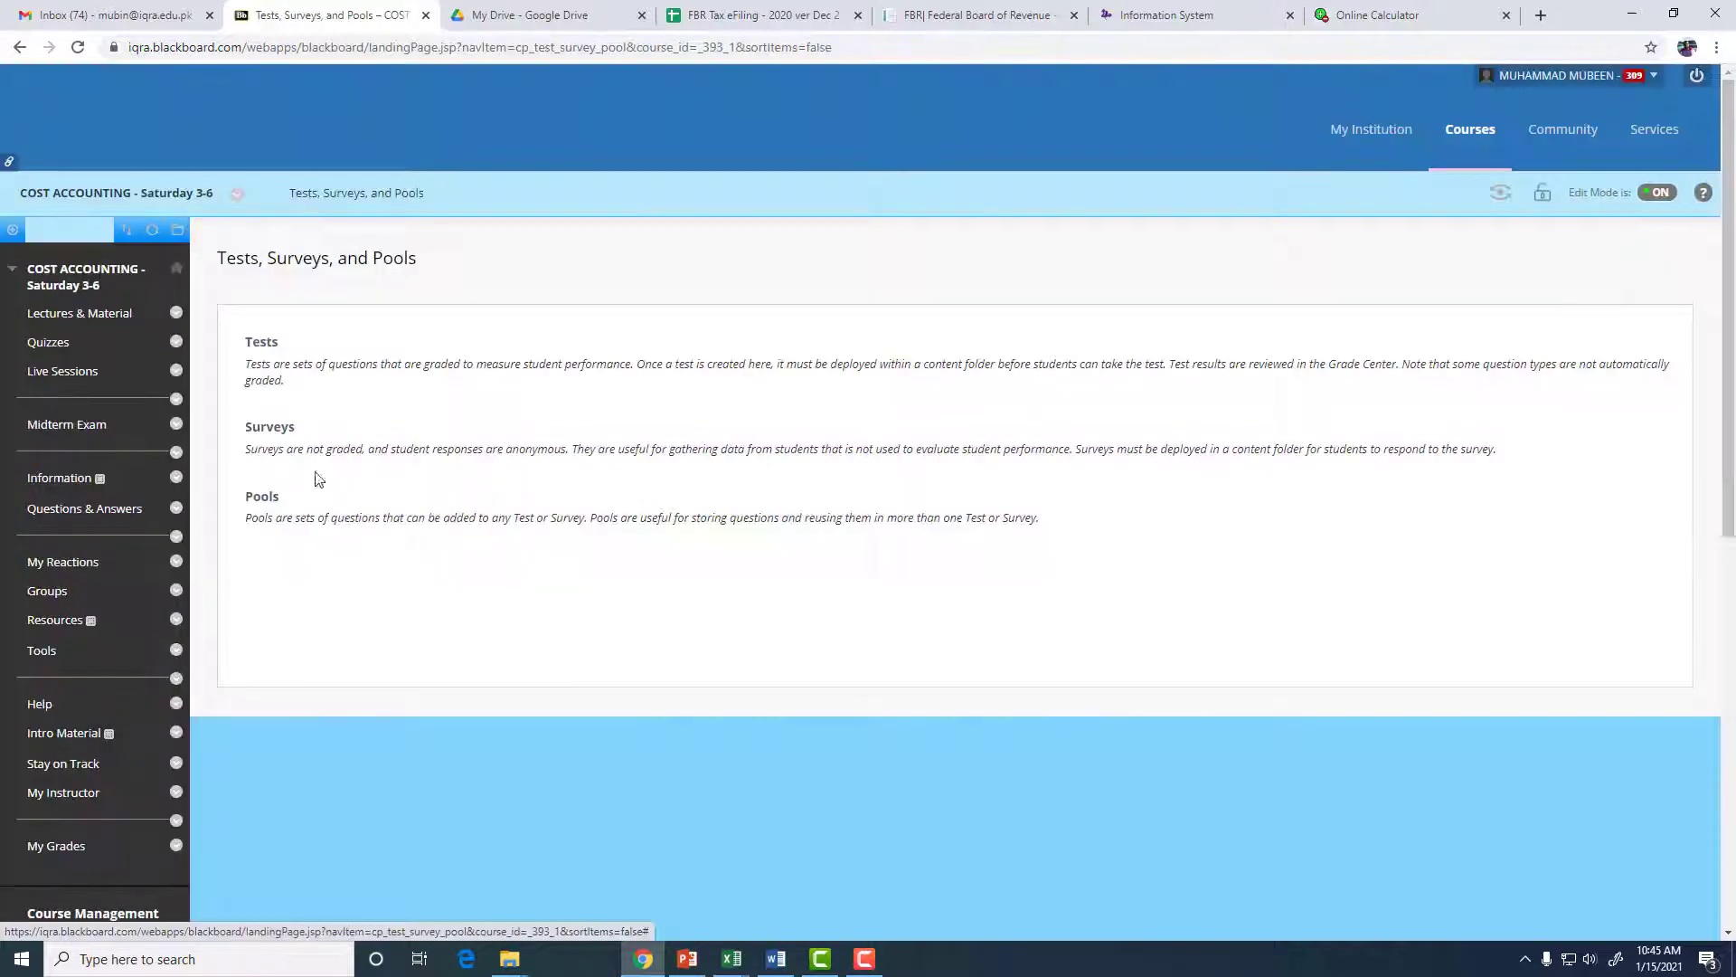
left_click(260, 501)
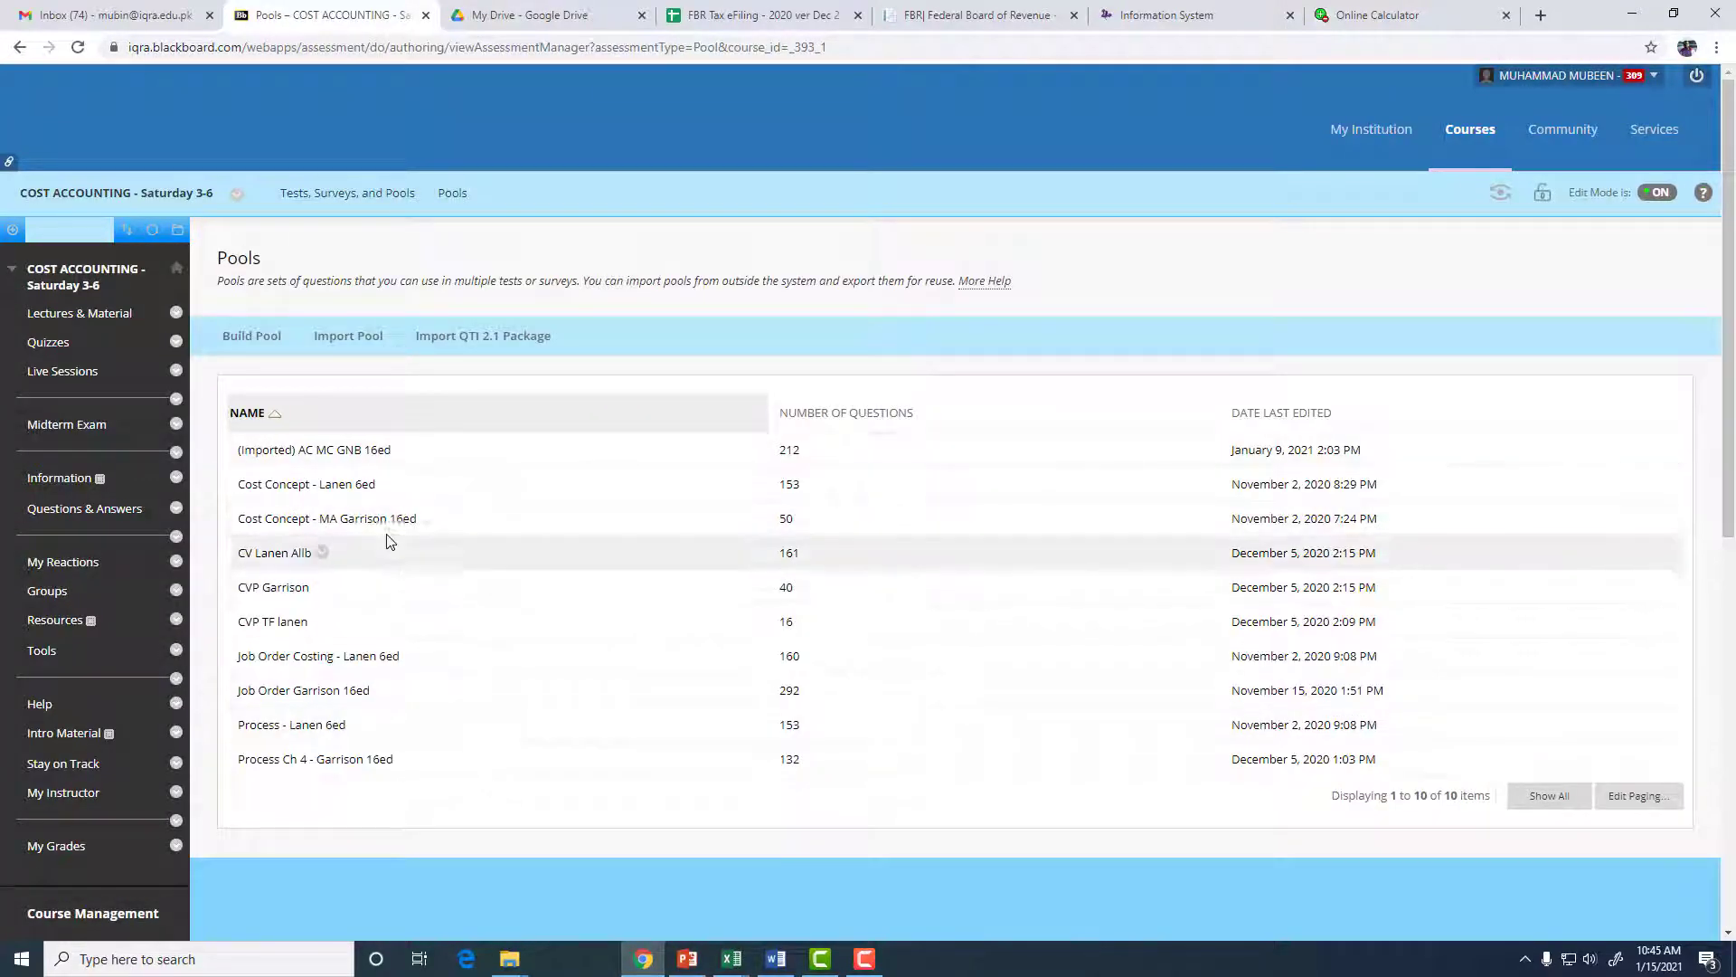
- Build a new question pool named "Trial for Final" with the description "this is for trail" and submit it
left_click(257, 328)
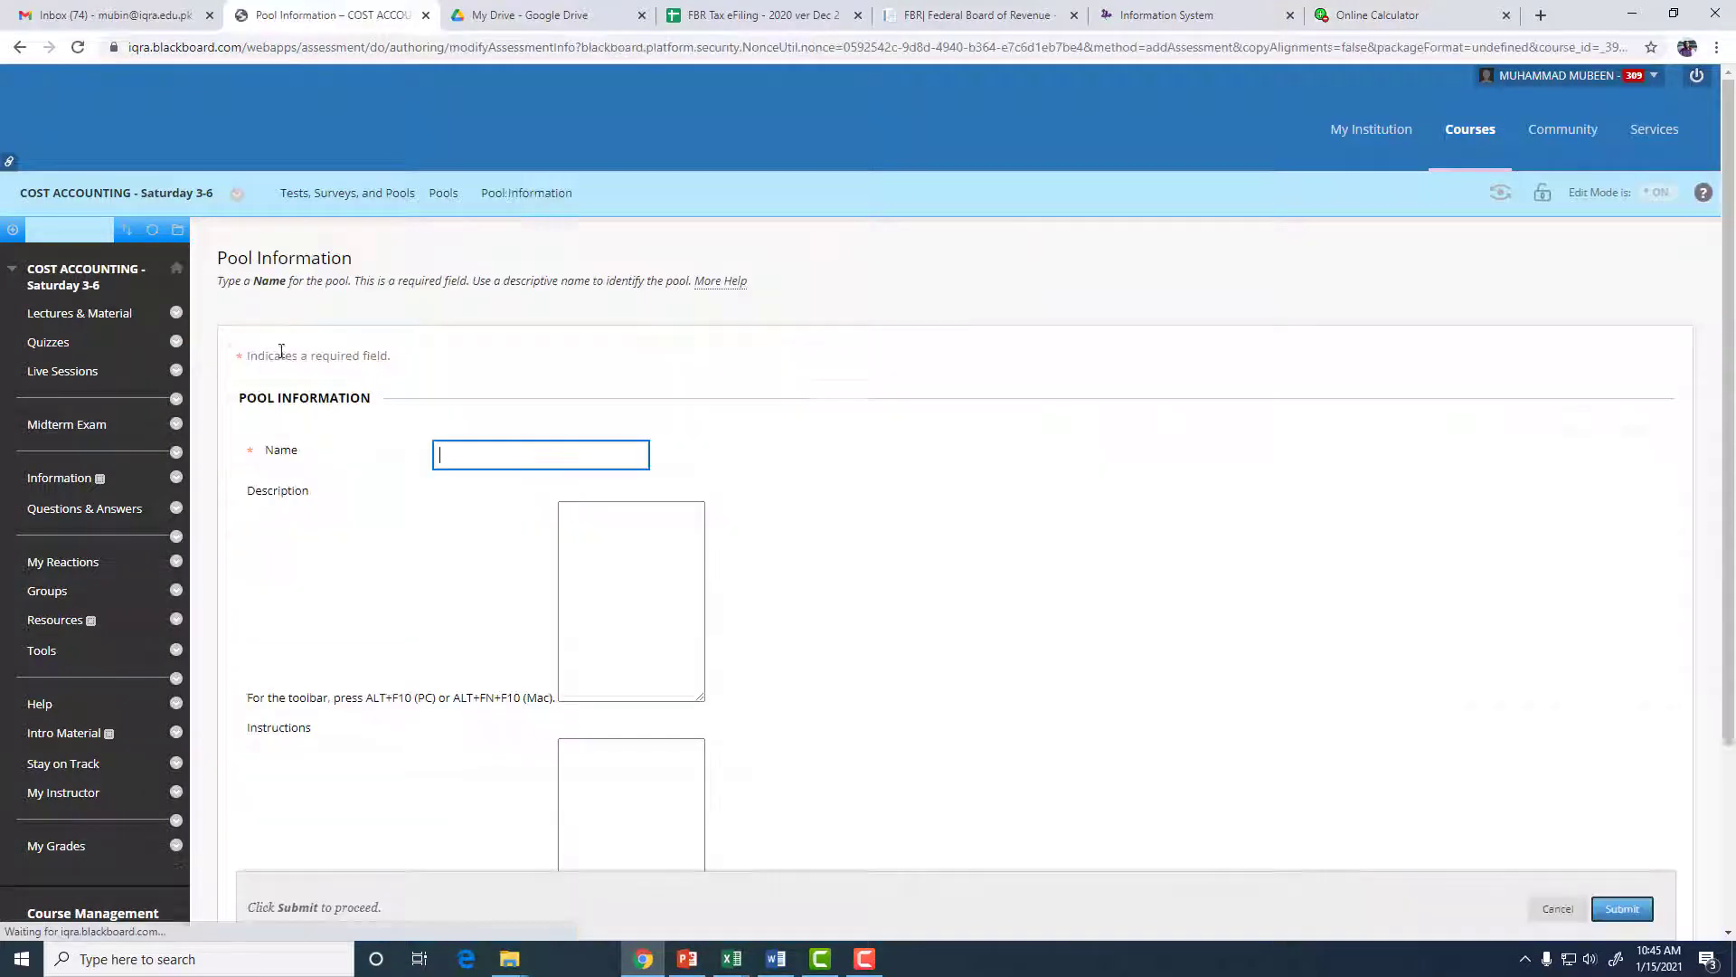
type("Trial for Final")
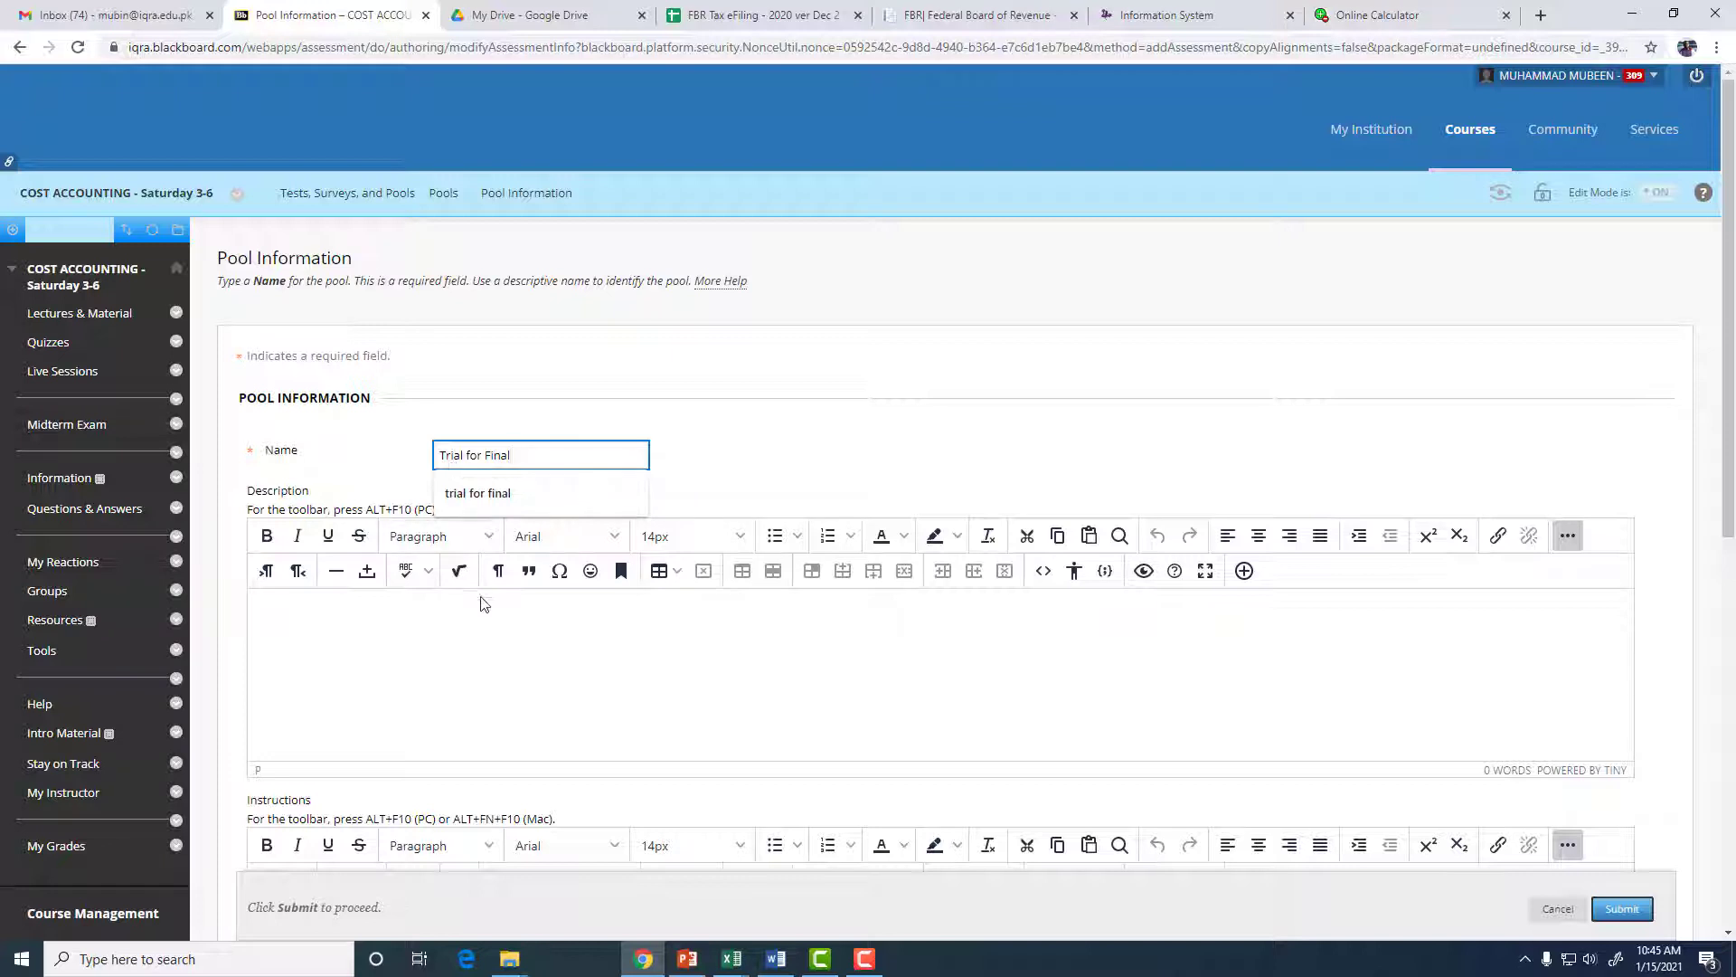
left_click(504, 666)
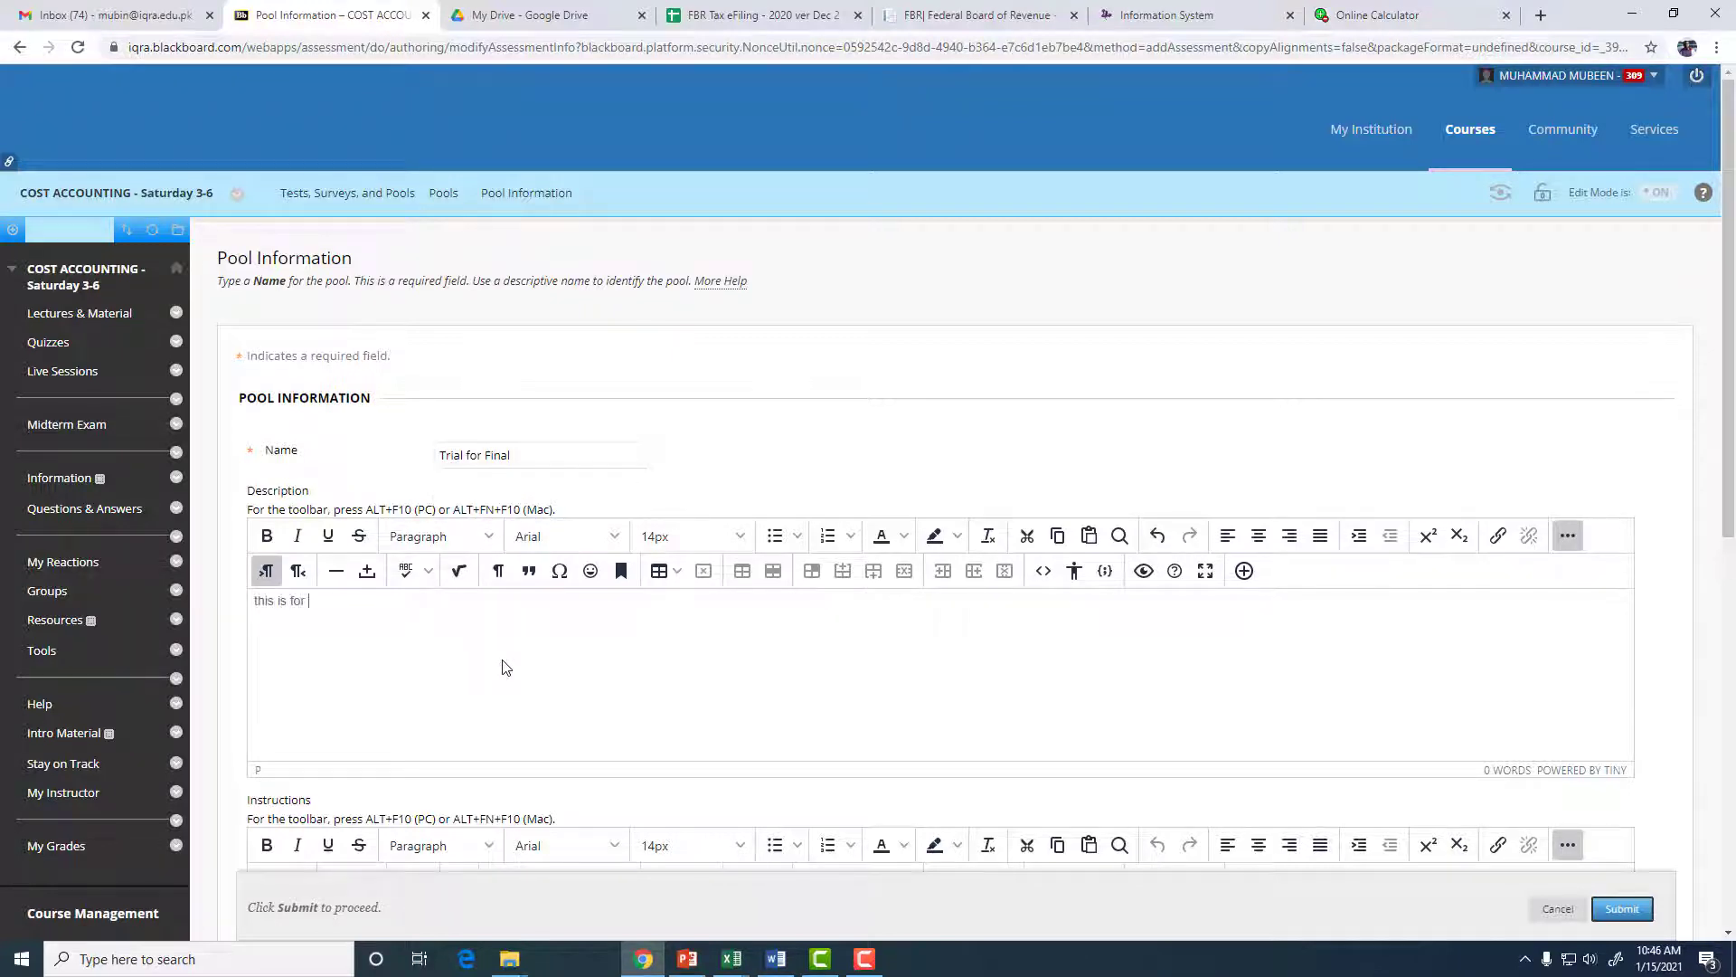
left_click(1622, 908)
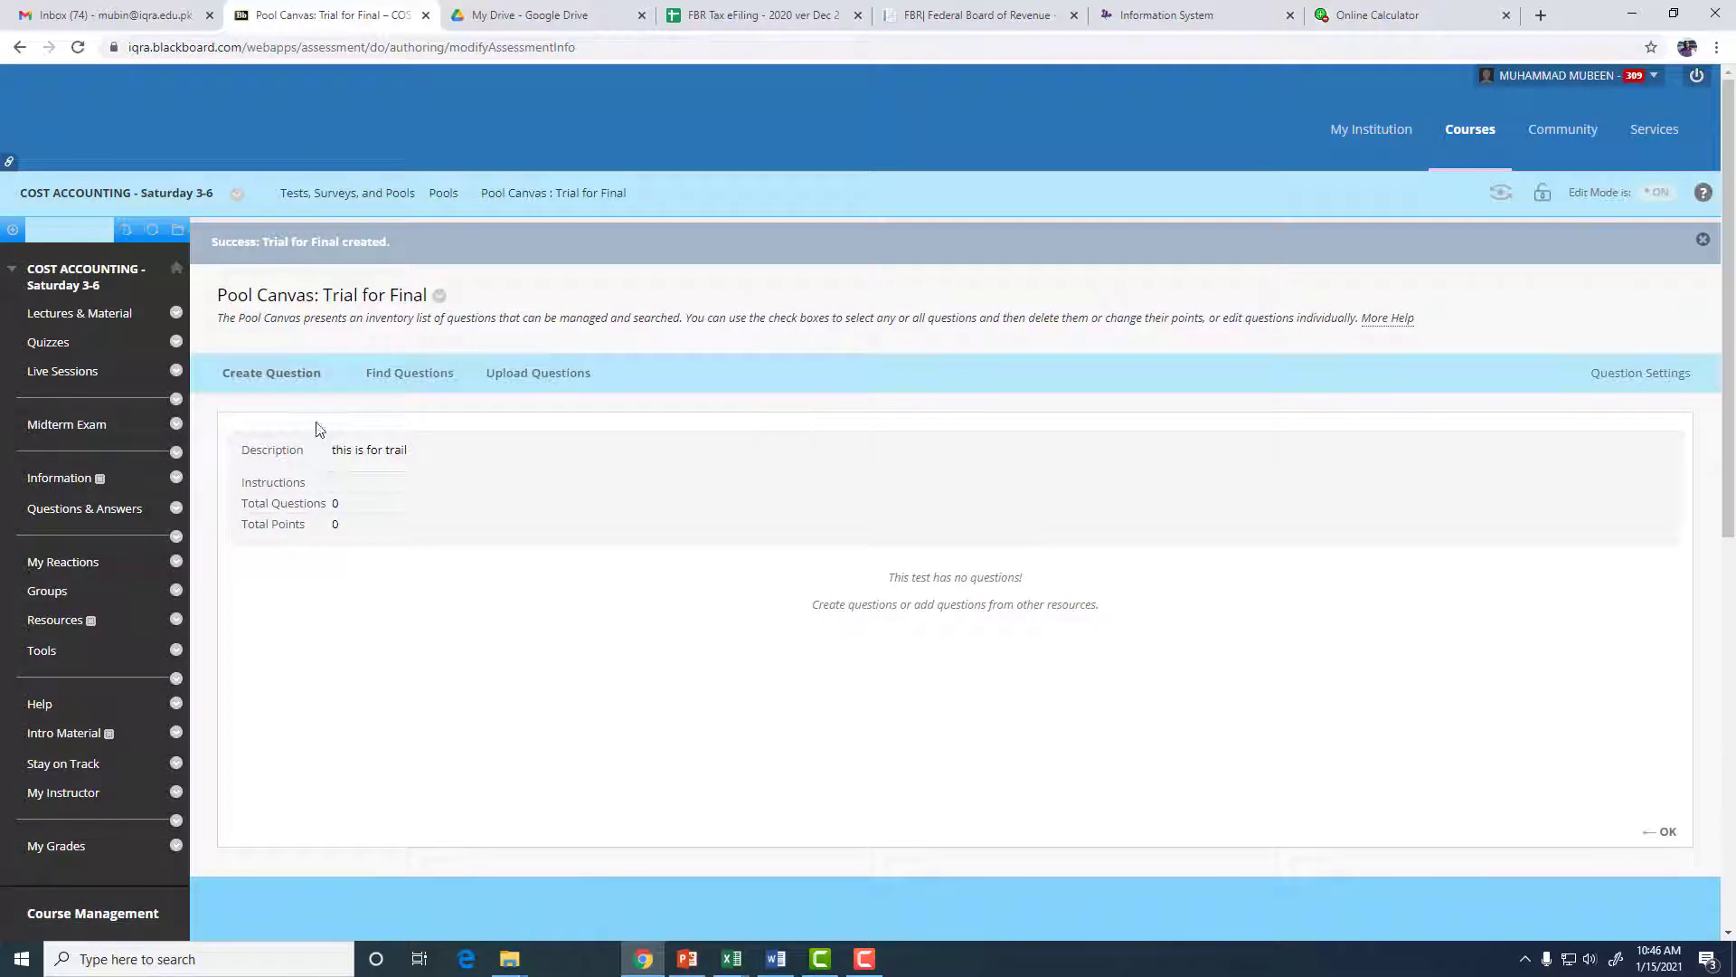
- Start a Multiple Answer question in the pool, title it "Trial 1" and place the cursor in the question text
left_click(302, 387)
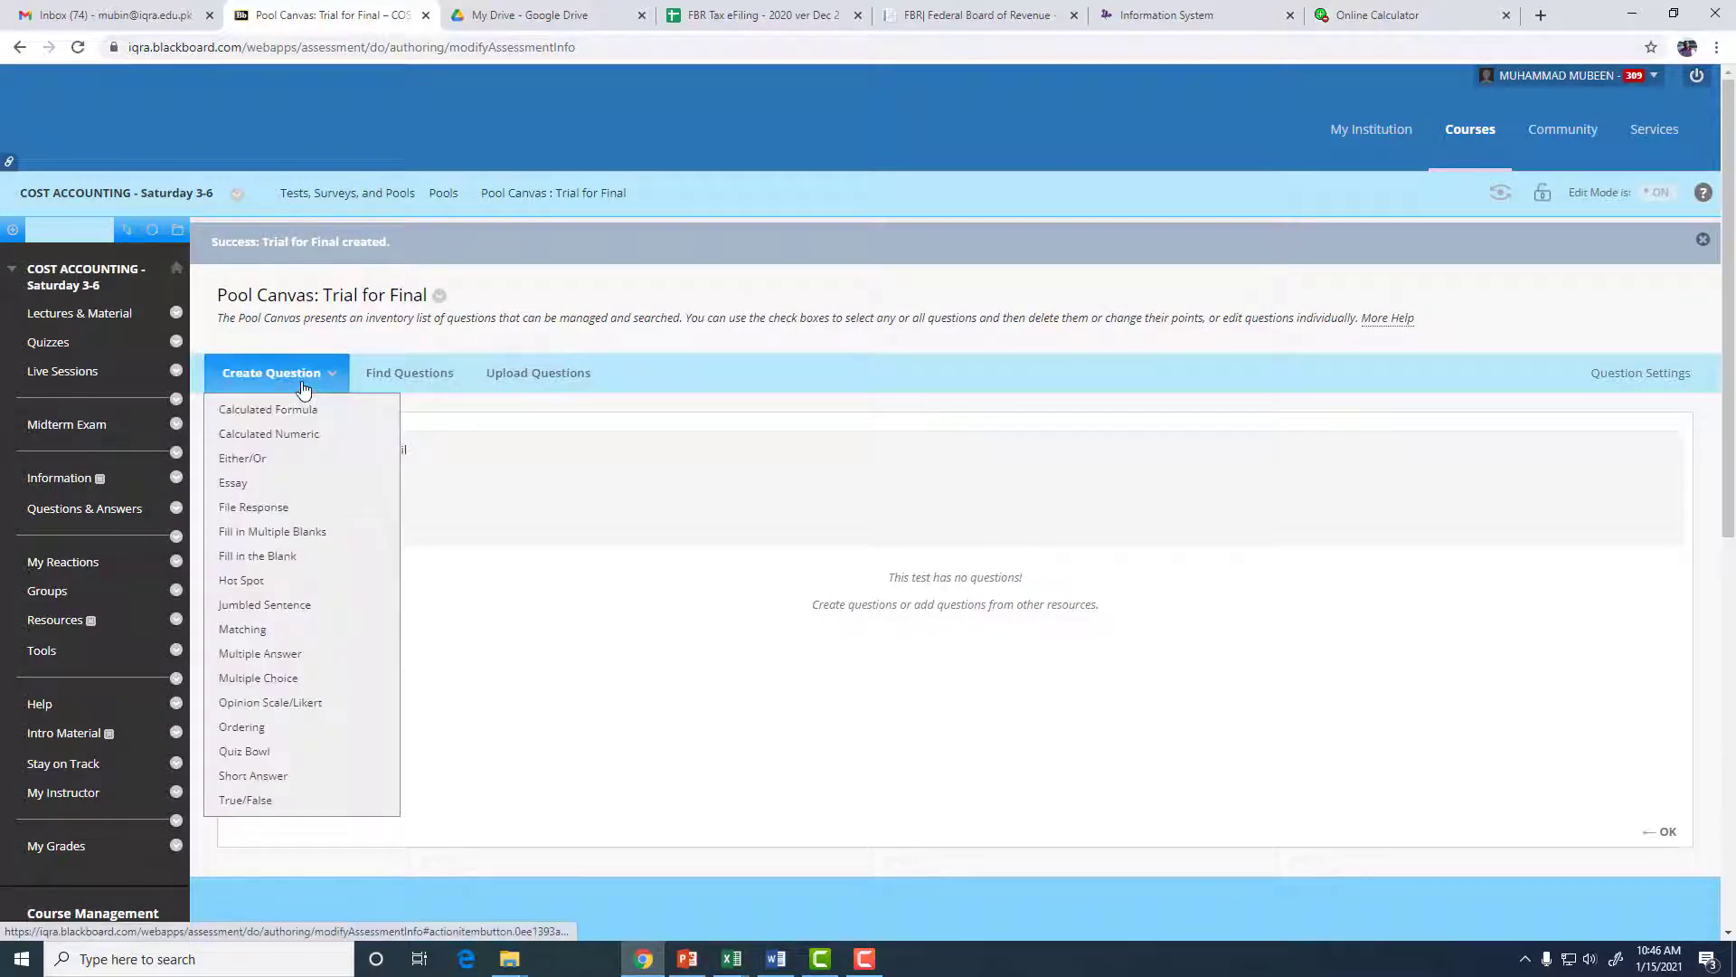
left_click(287, 656)
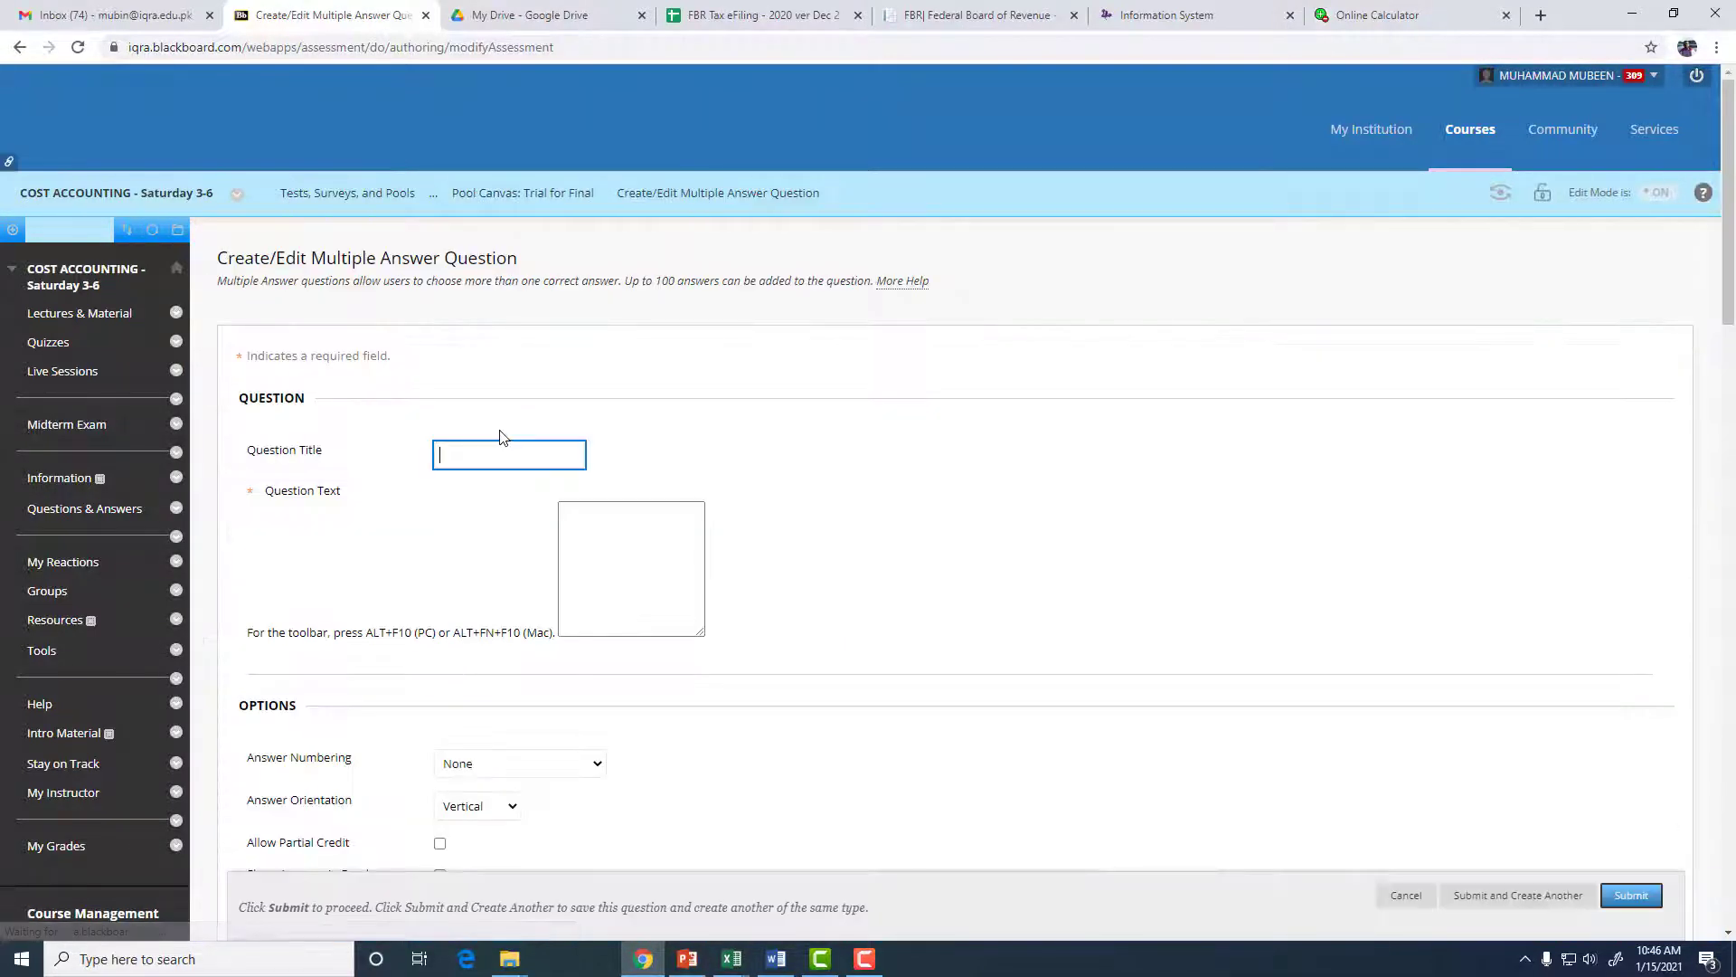
left_click(537, 468)
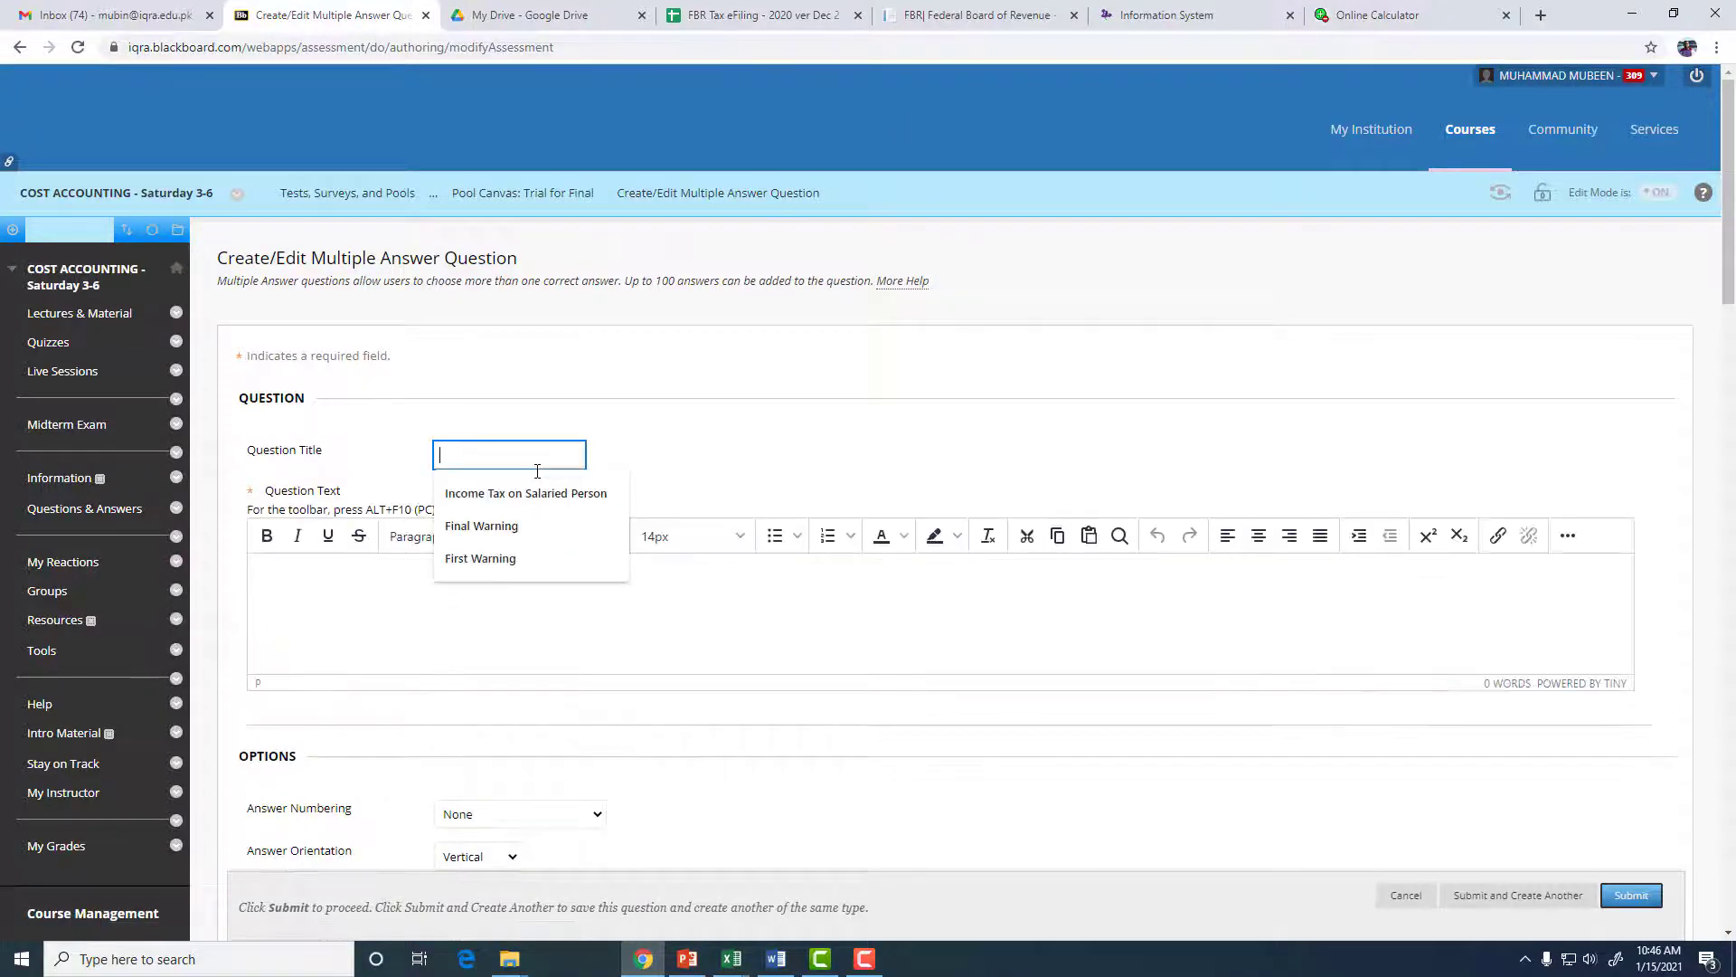
type("Trial 1")
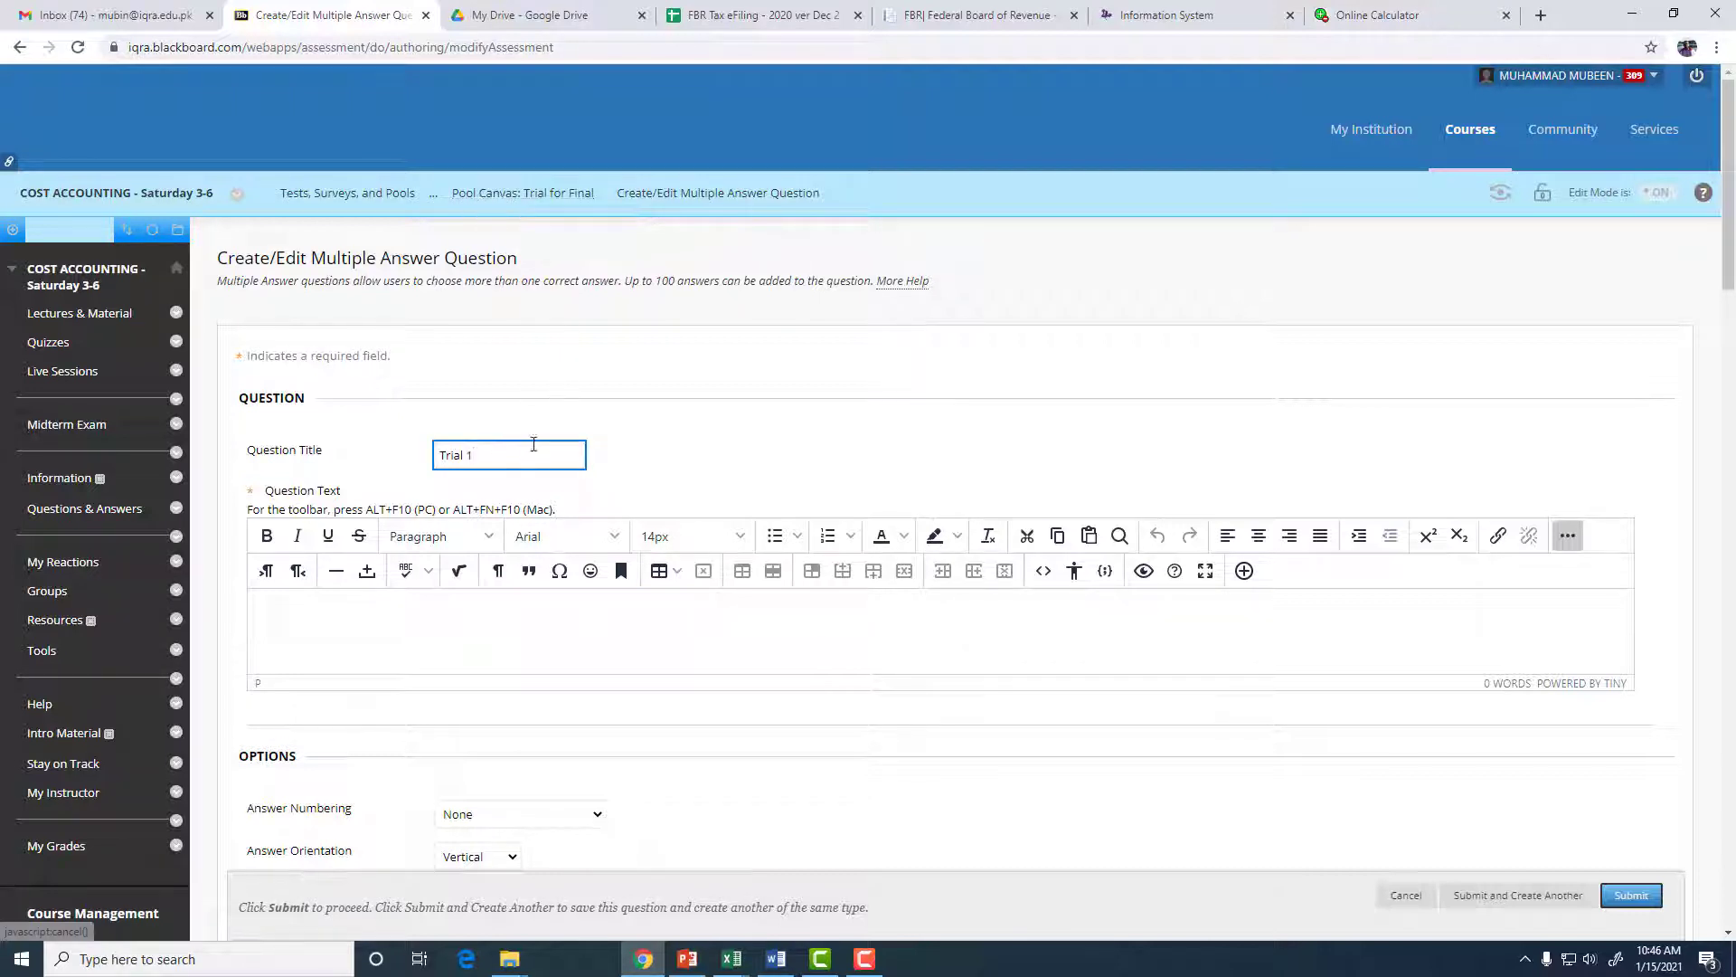
left_click(425, 628)
- Switch to the Tax Numerical Word document and delete the stray yellow highlighter marks in the balances table and at the end of the Calculate list
left_click(776, 958)
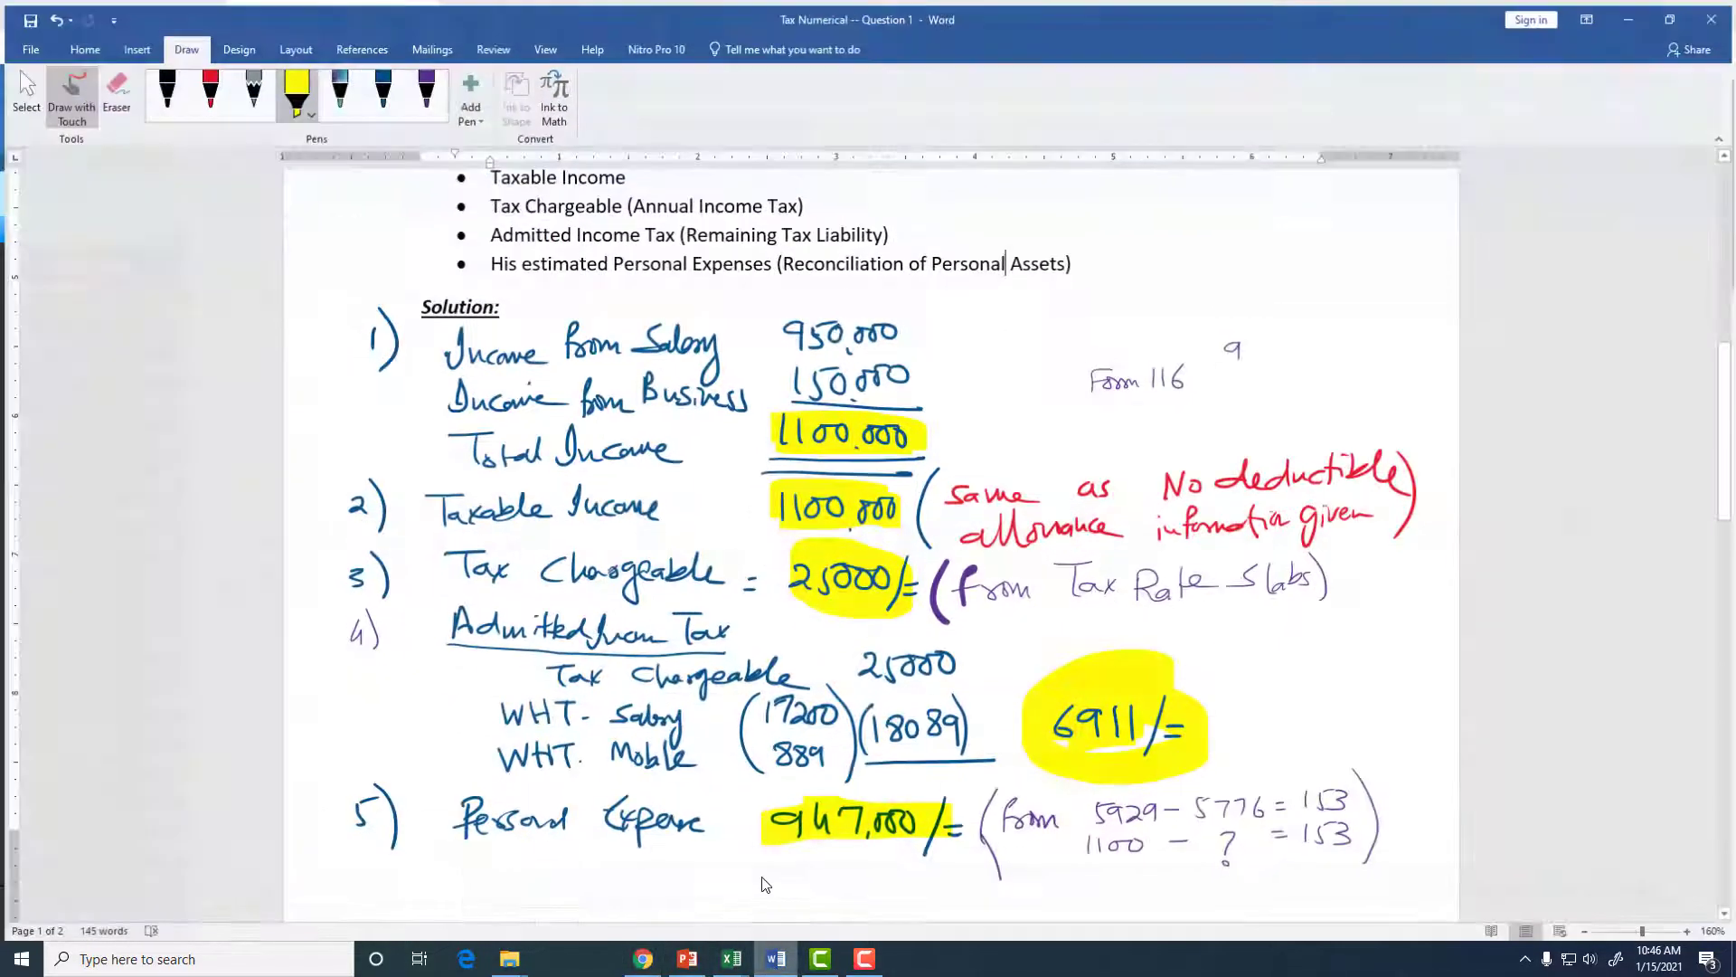
scroll(660, 438, "up", 5)
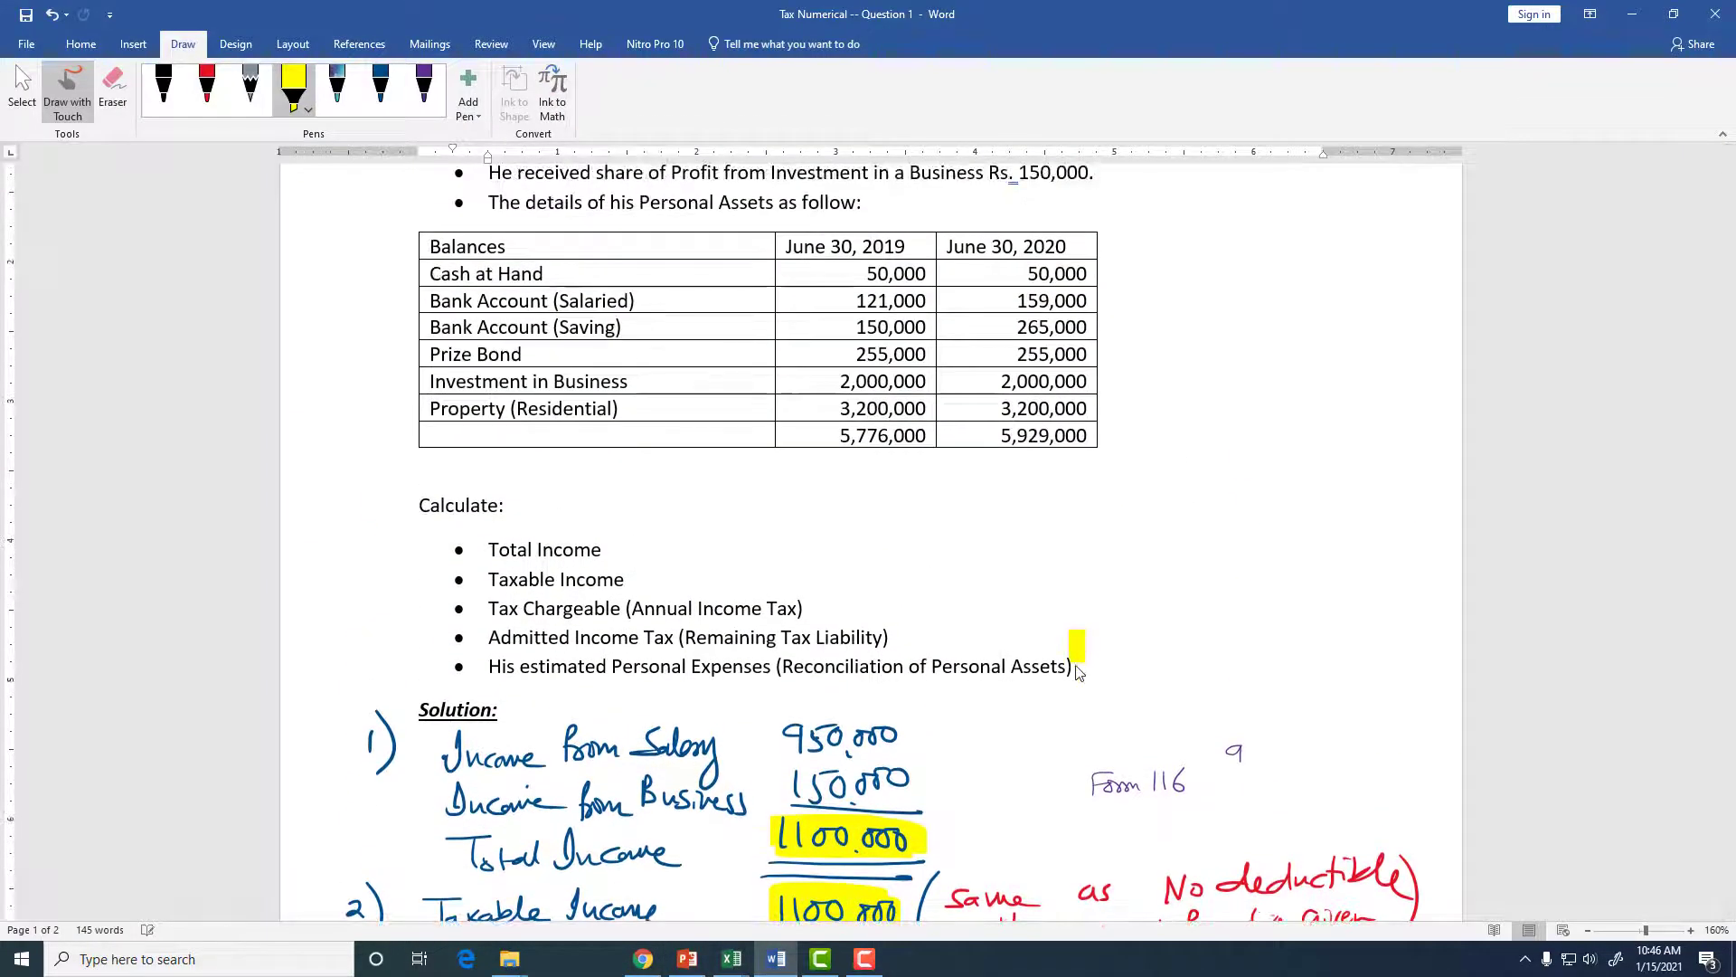
left_click(81, 44)
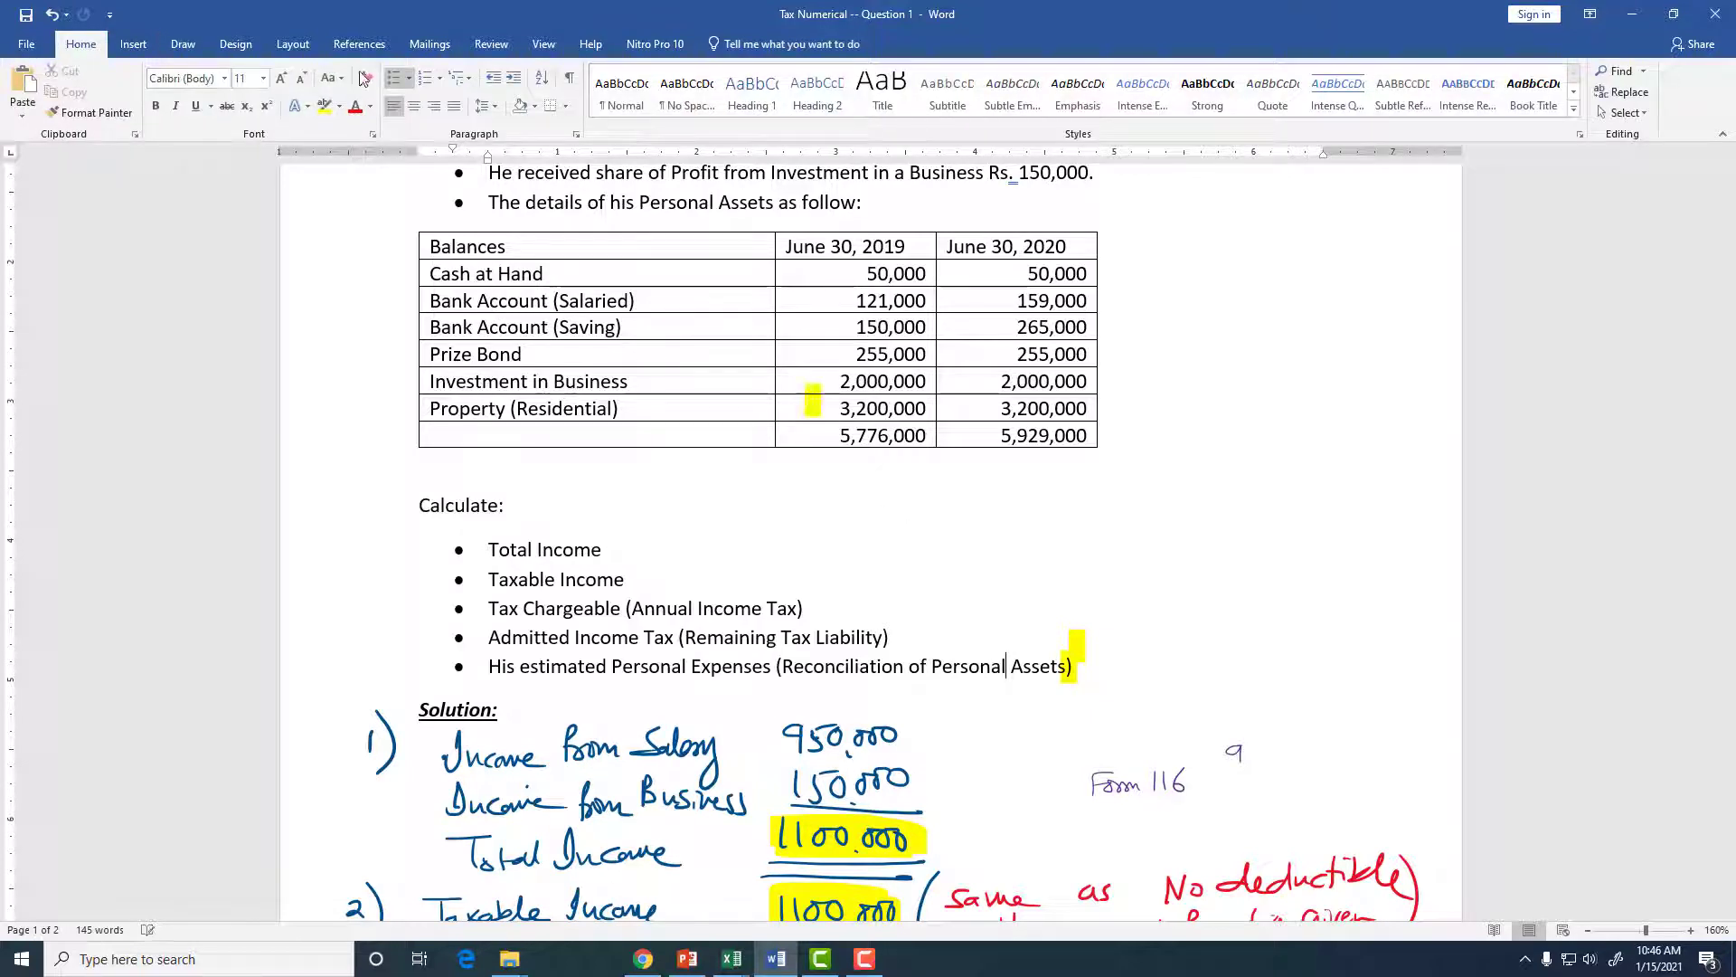
left_click(182, 44)
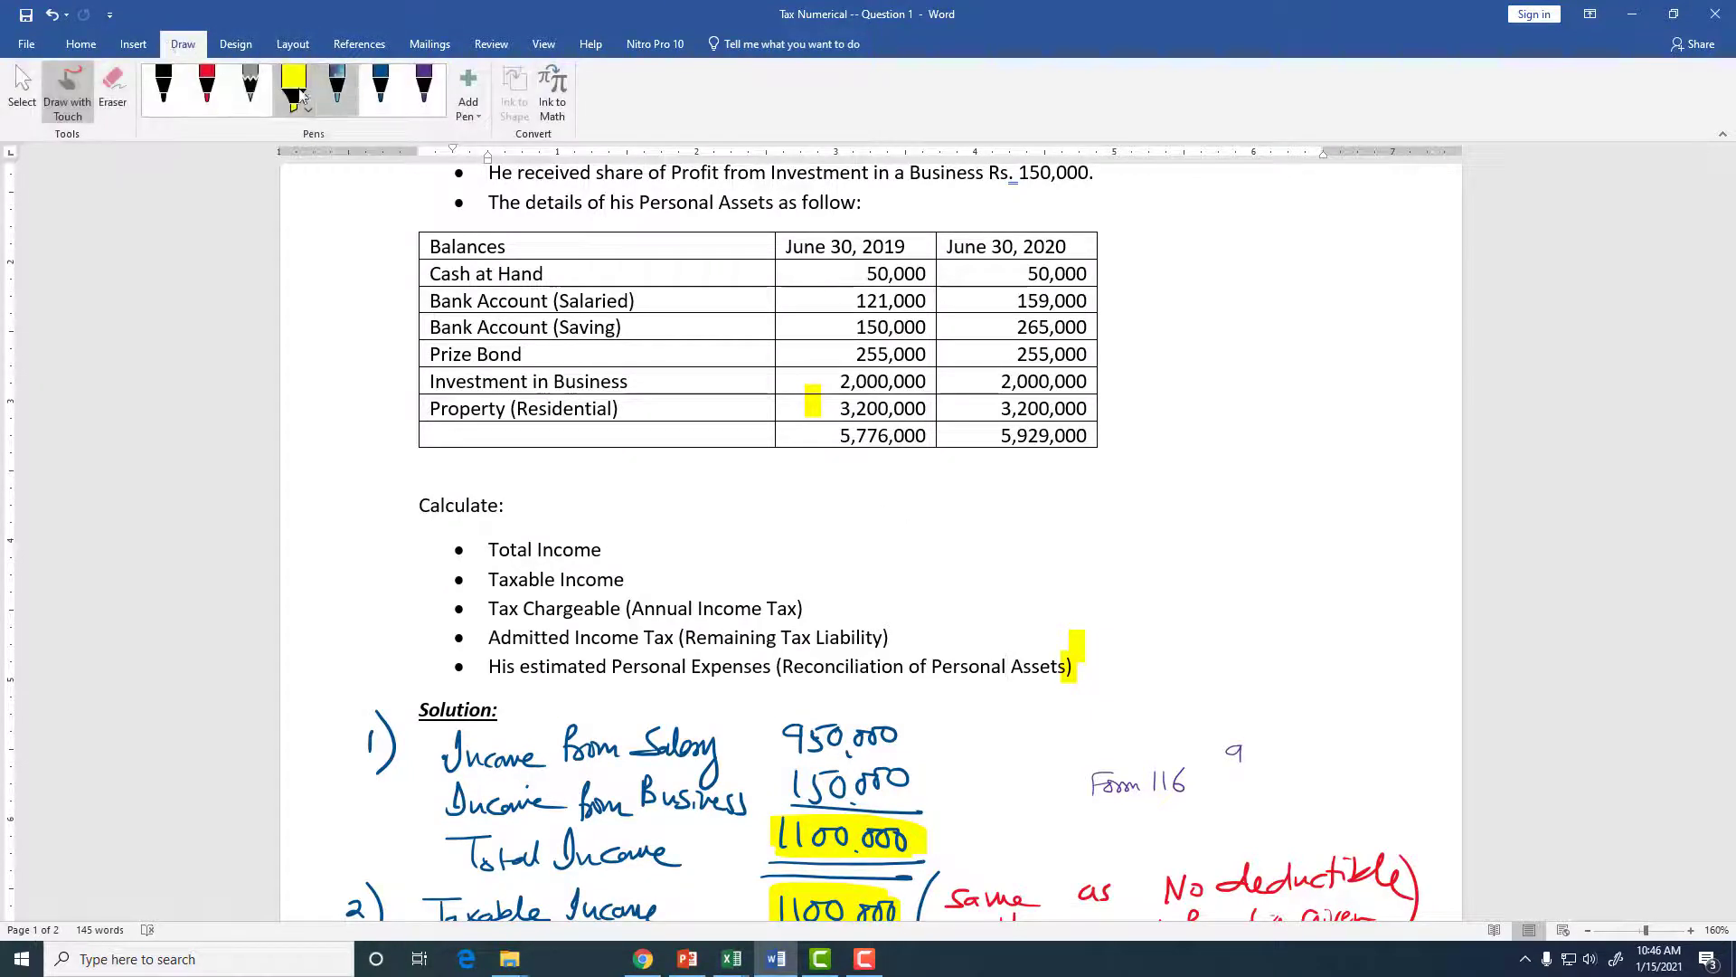
left_click(36, 90)
left_click(80, 44)
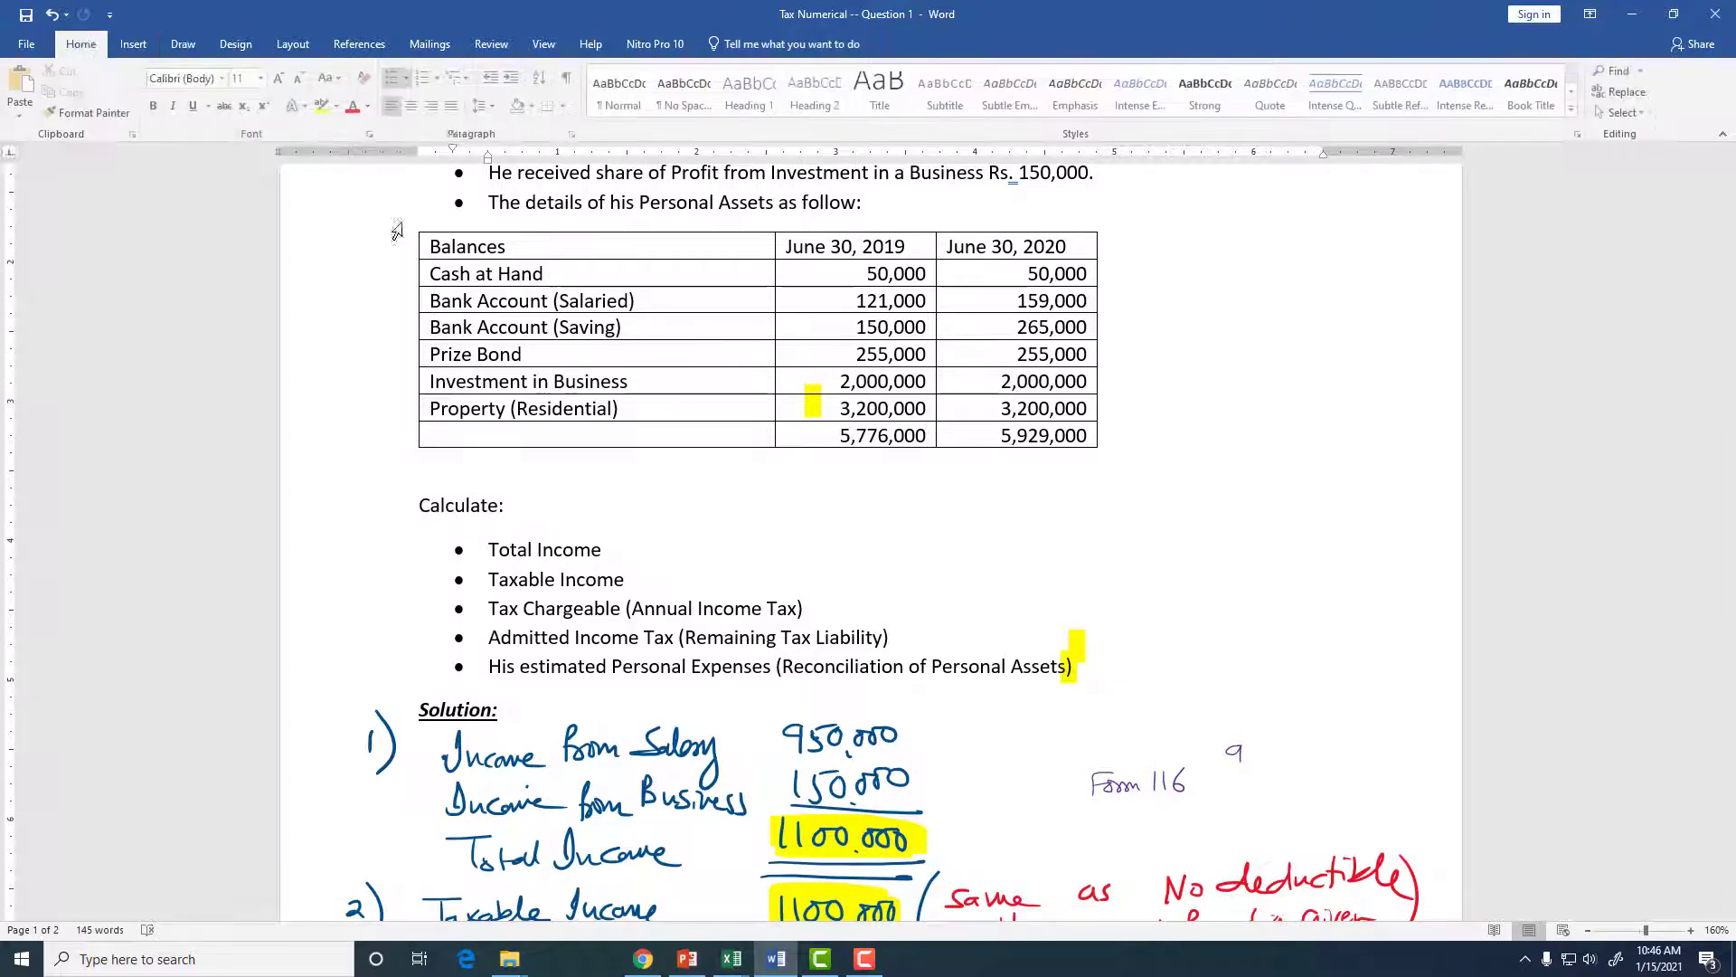
left_click(810, 405)
key("Delete")
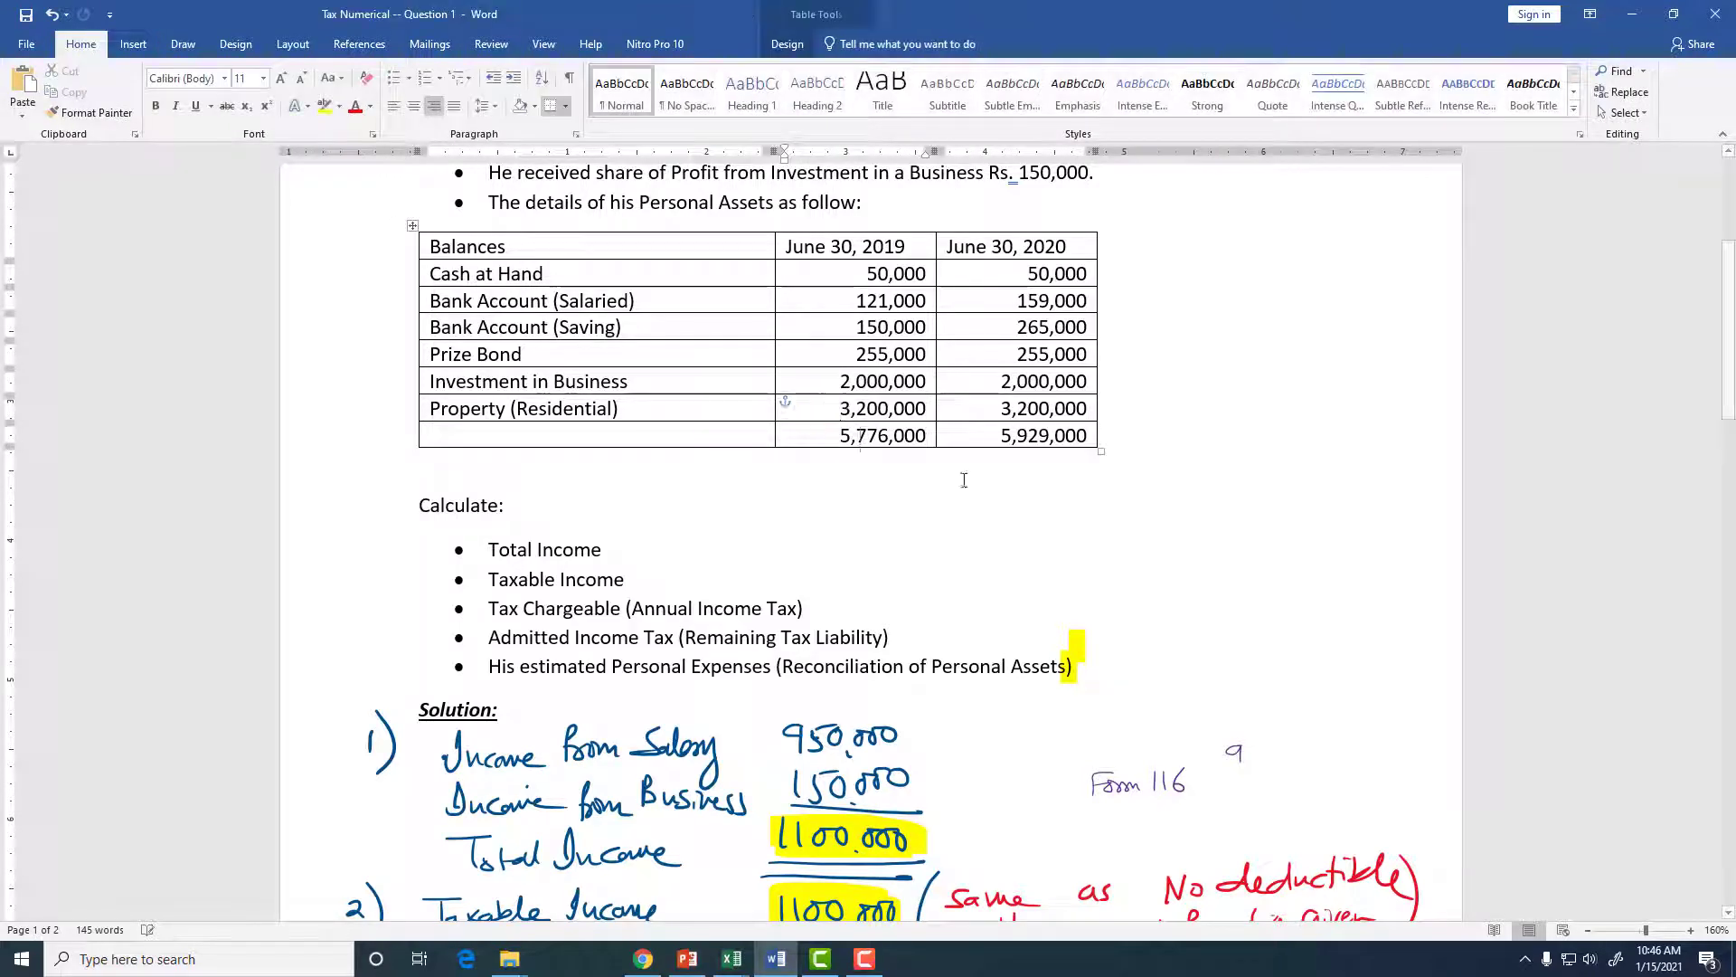
left_click(1086, 644)
key("Delete")
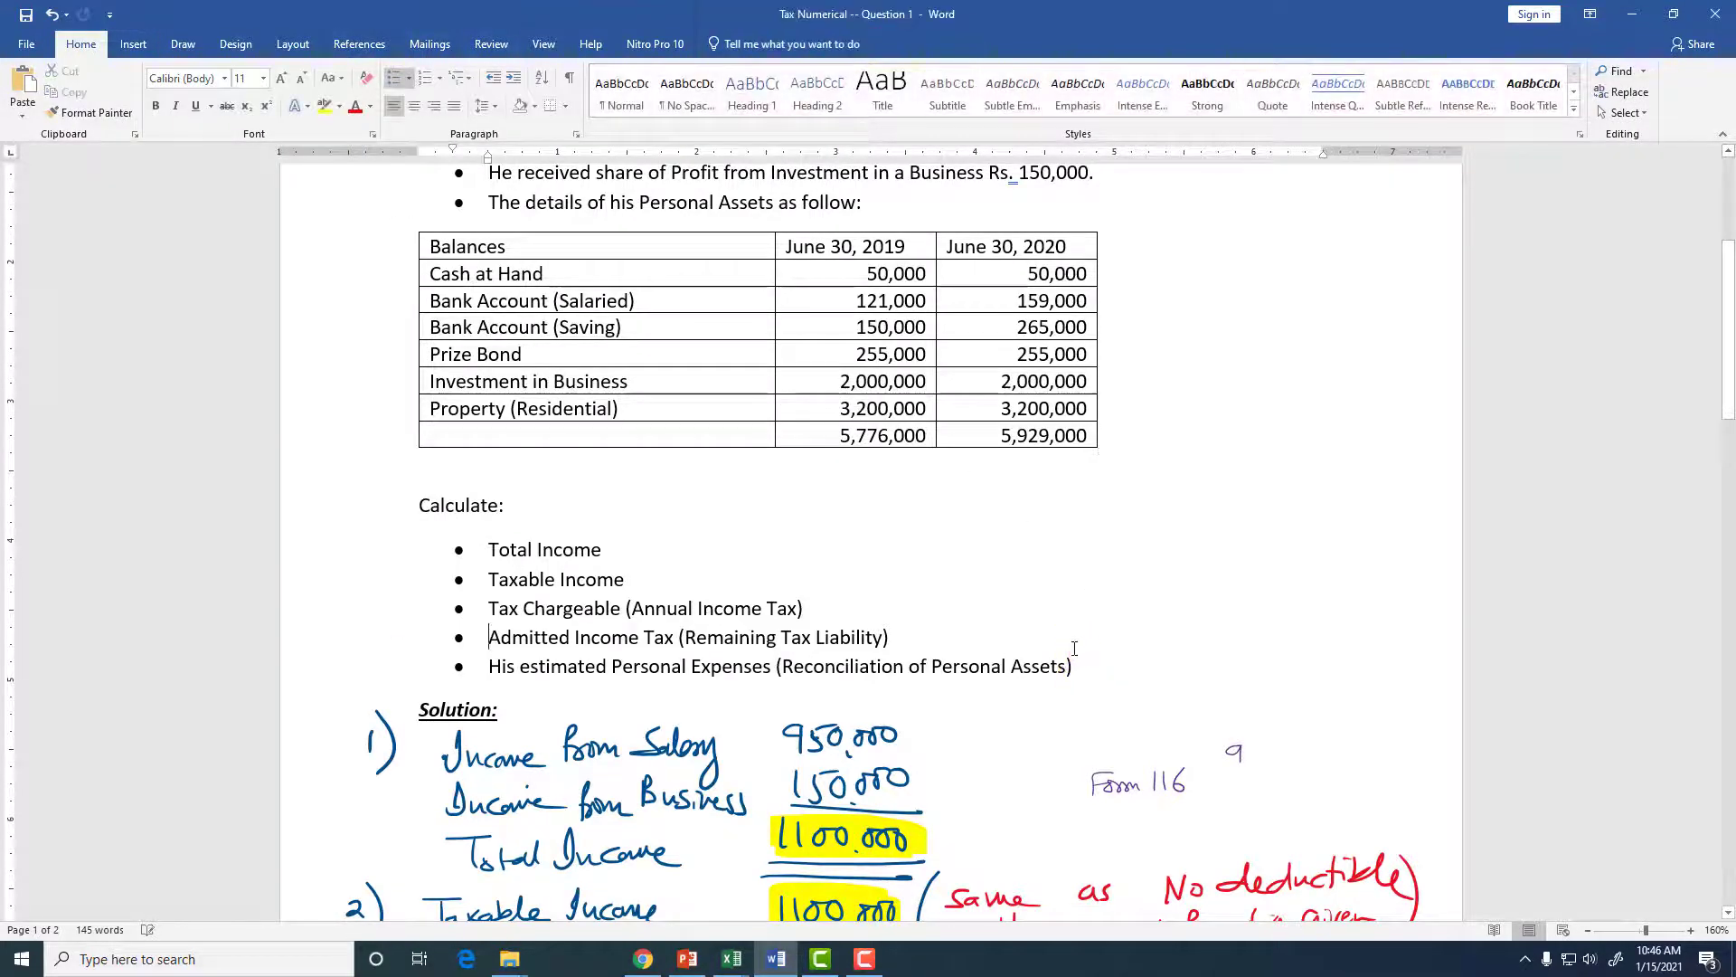
- Select the whole Question 1 text, from its heading through the end of the Calculate list, and copy it
key("shift+Up")
key("shift+Up")
key("shift+Up")
key("shift+Up")
key("shift+Up")
key("shift+Up")
key("shift+Up")
key("shift+Up")
key("shift+Up")
key("shift+Up")
key("shift+Up")
key("shift+Up")
key("shift+Up")
key("shift+Up")
key("shift+Up")
key("shift+Up")
key("shift+Up")
key("shift+Up")
key("shift+Up")
key("shift+Up")
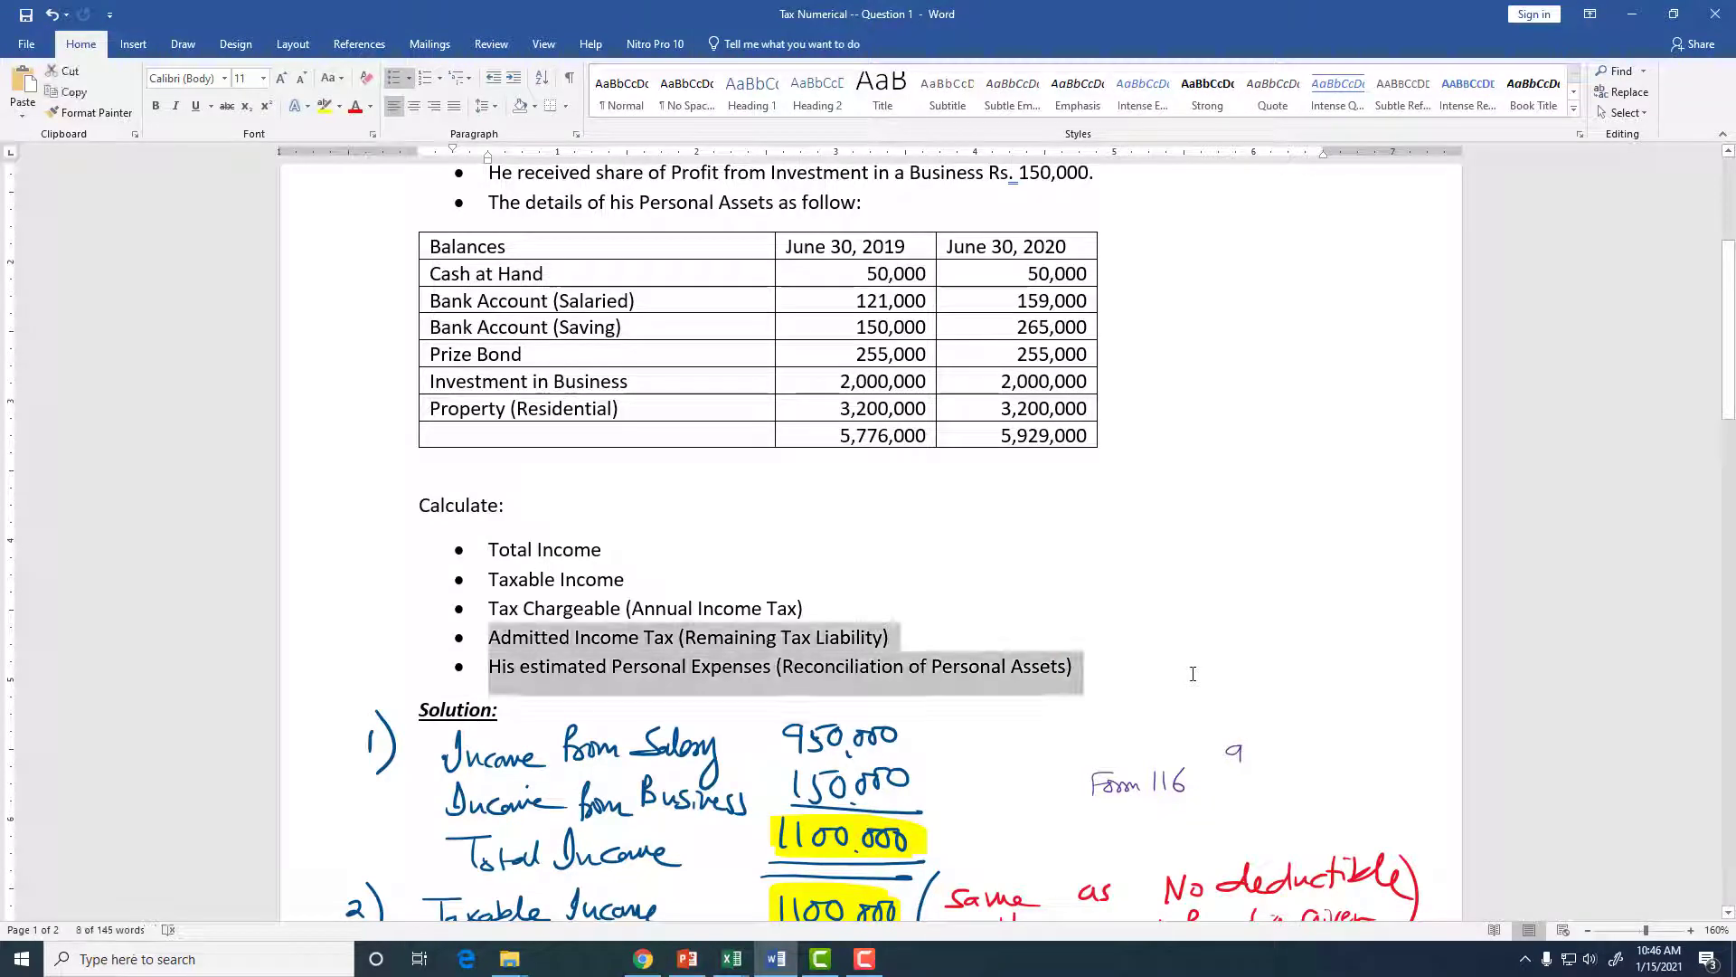
key("ctrl+c")
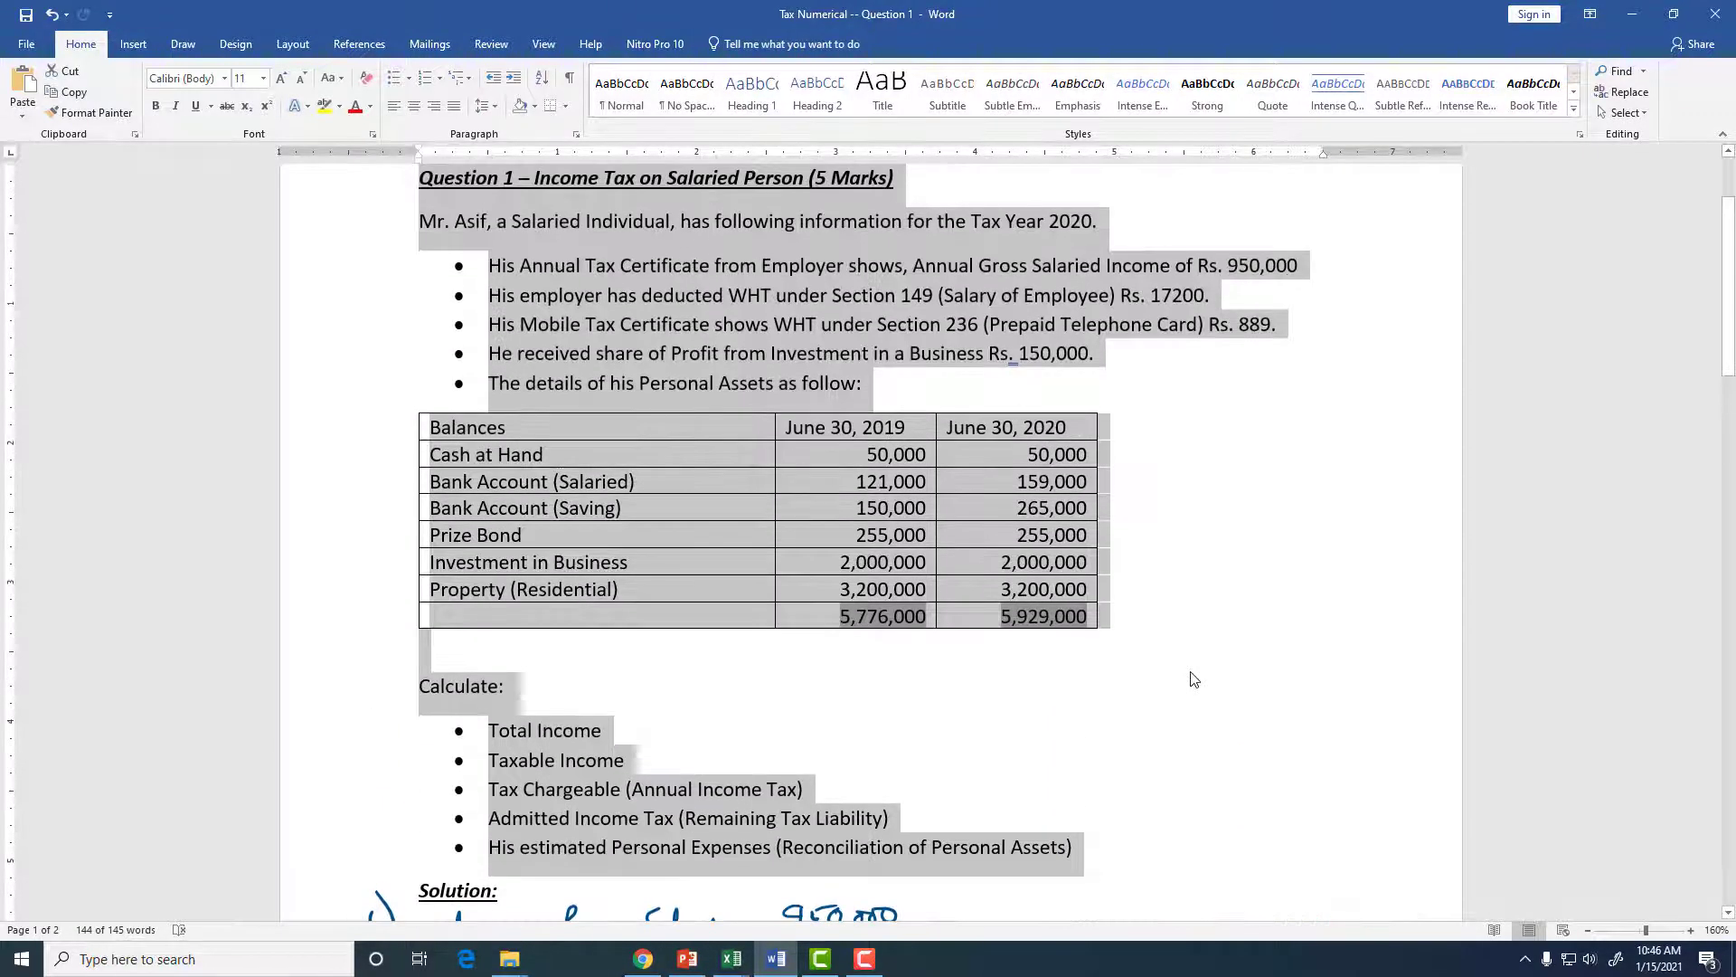
- Switch to Blackboard in Chrome and paste the copied tax numerical into the question text, keeping its formatting
left_click(643, 959)
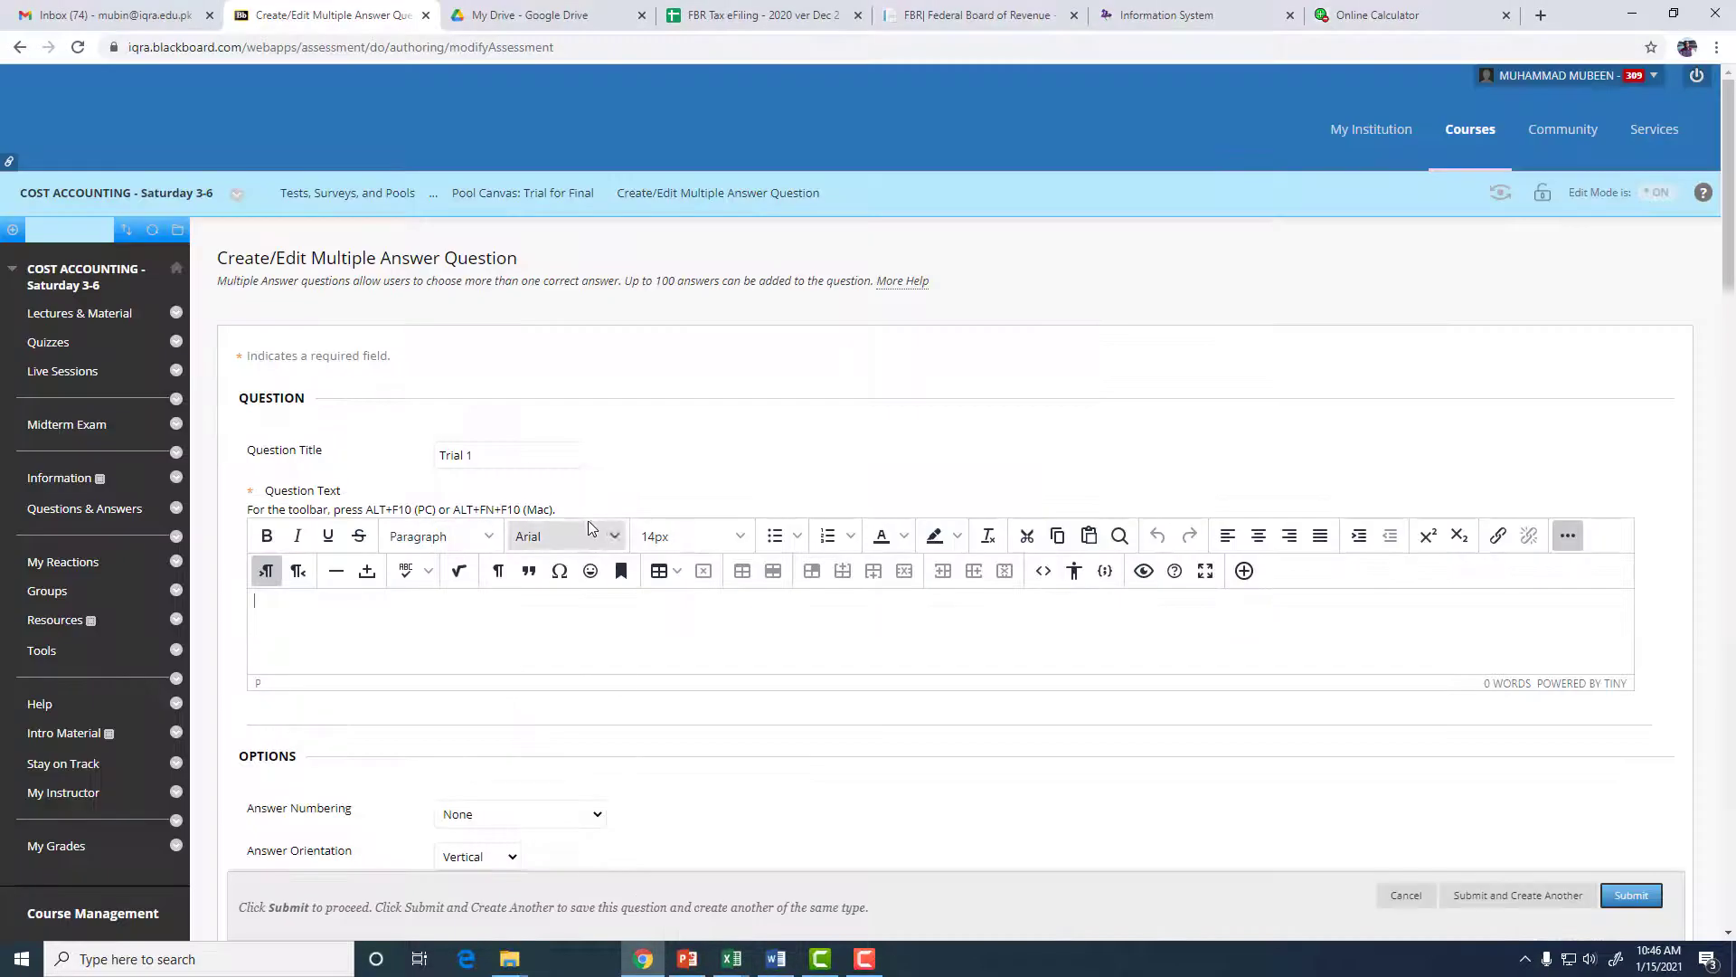
left_click(499, 620)
key("ctrl+v")
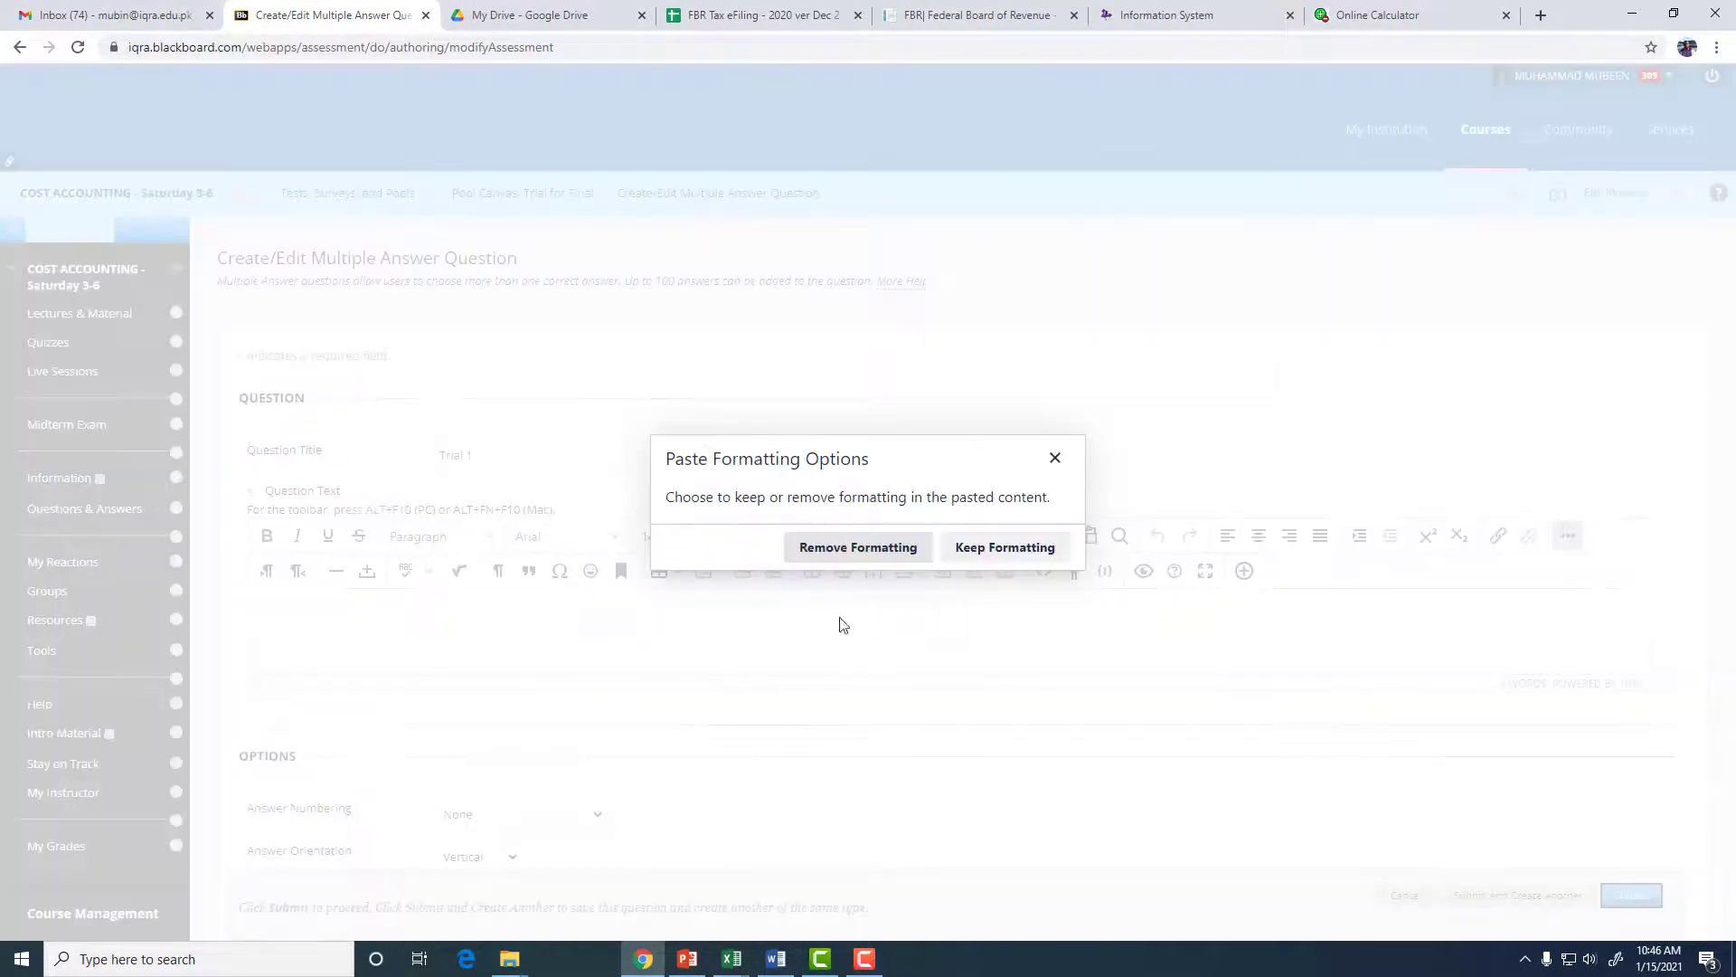
left_click(1004, 547)
scroll(491, 669, "down", 6)
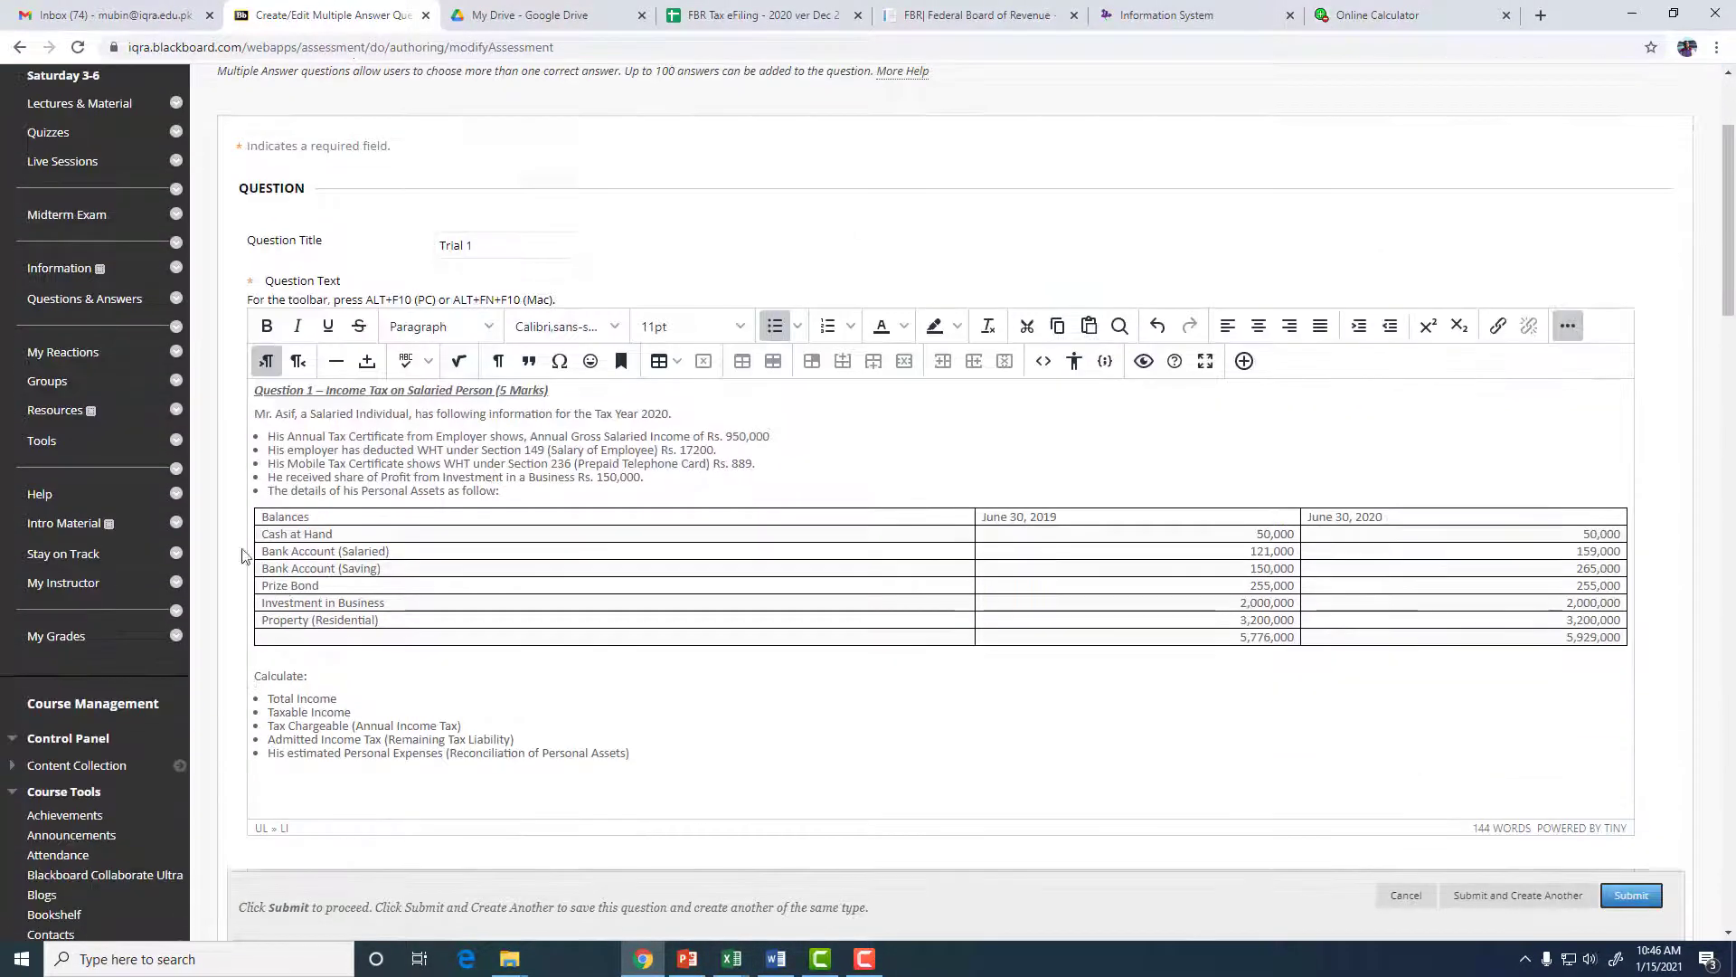
- Allow partial credit for the question and set the number of answers to 10
scroll(395, 606, "down", 1)
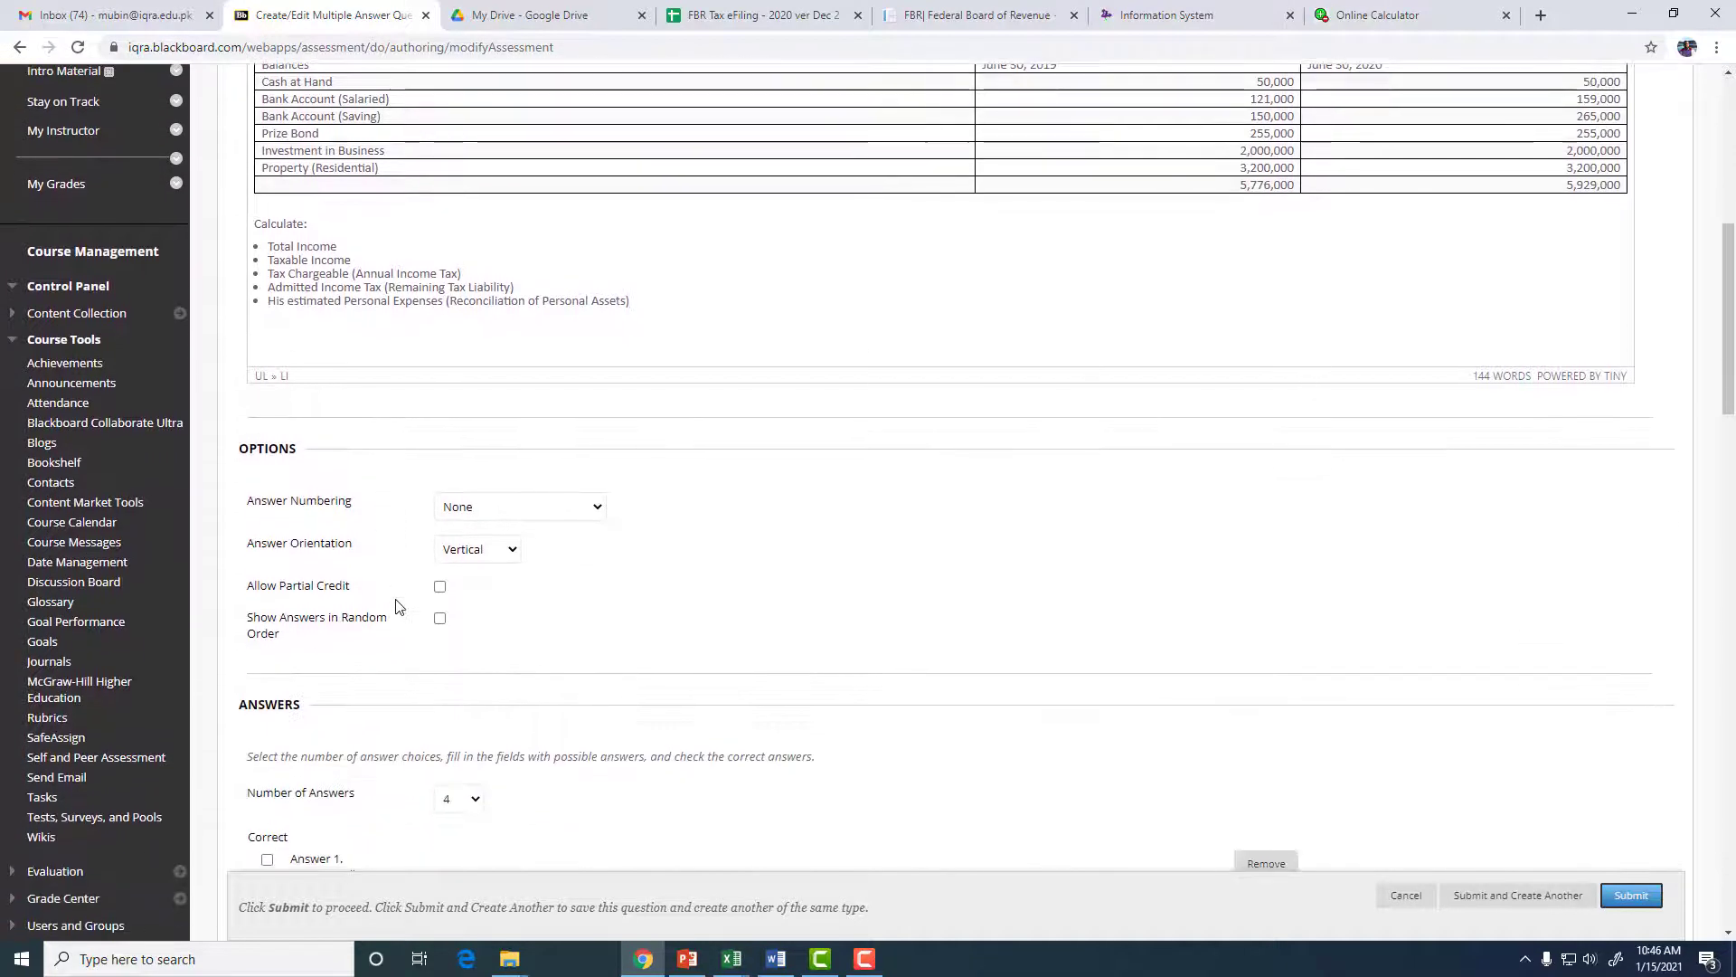
scroll(309, 511, "down", 1)
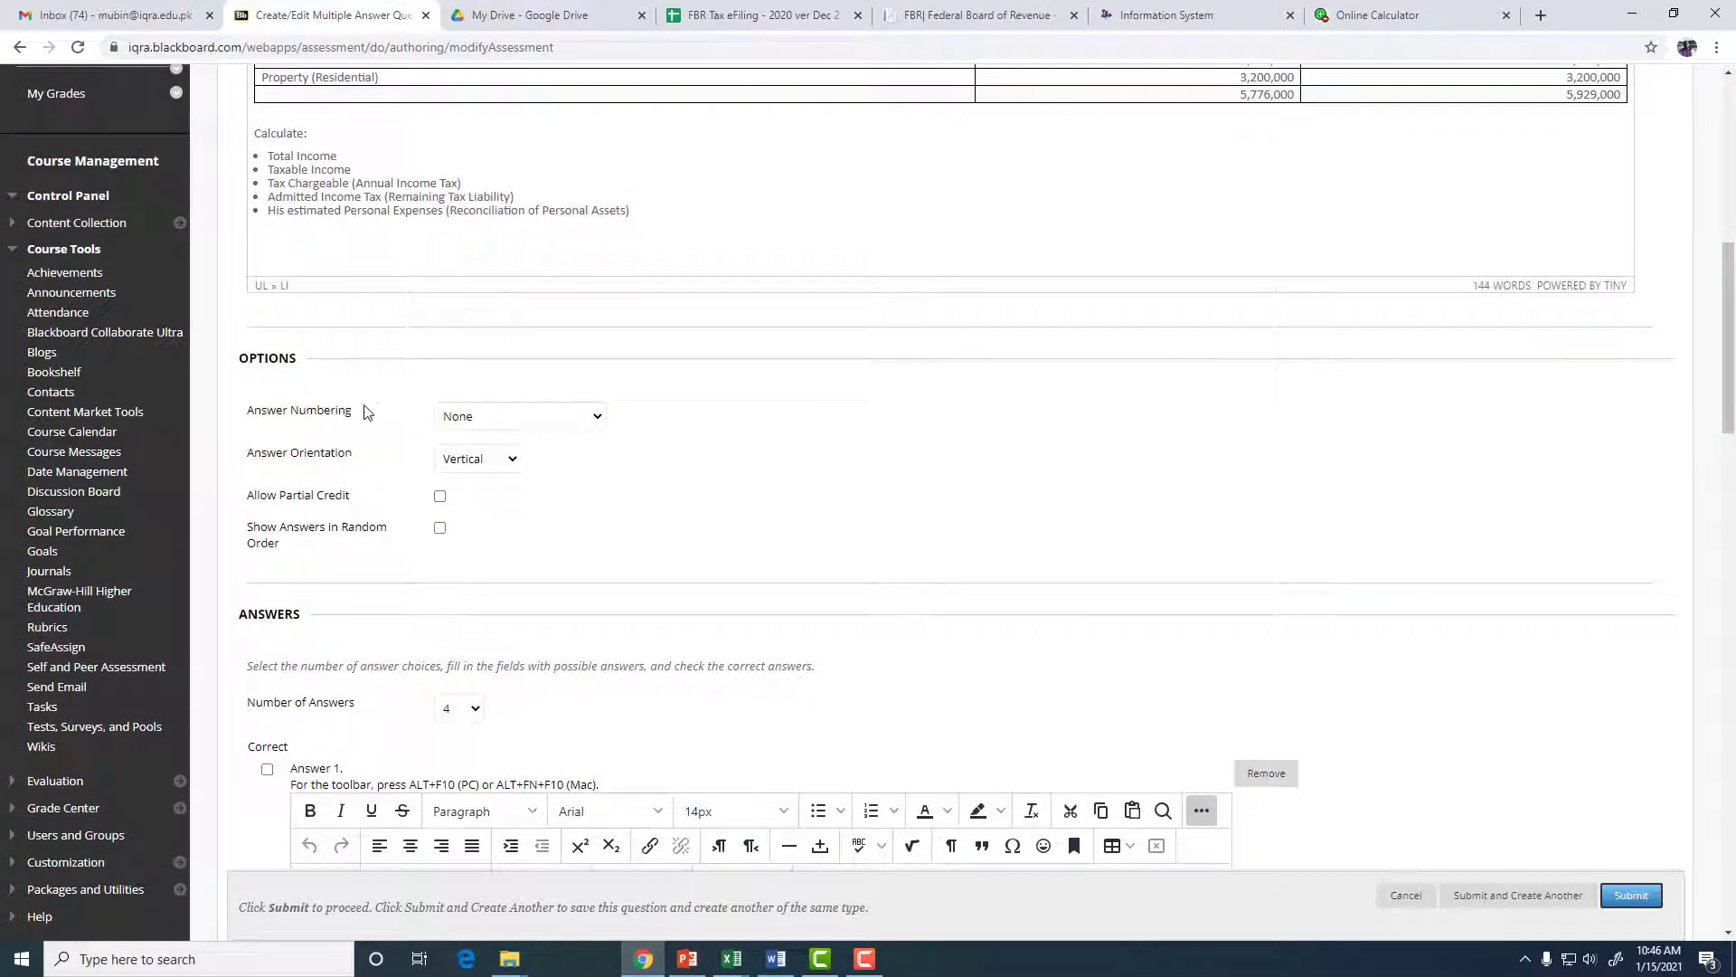
left_click(456, 418)
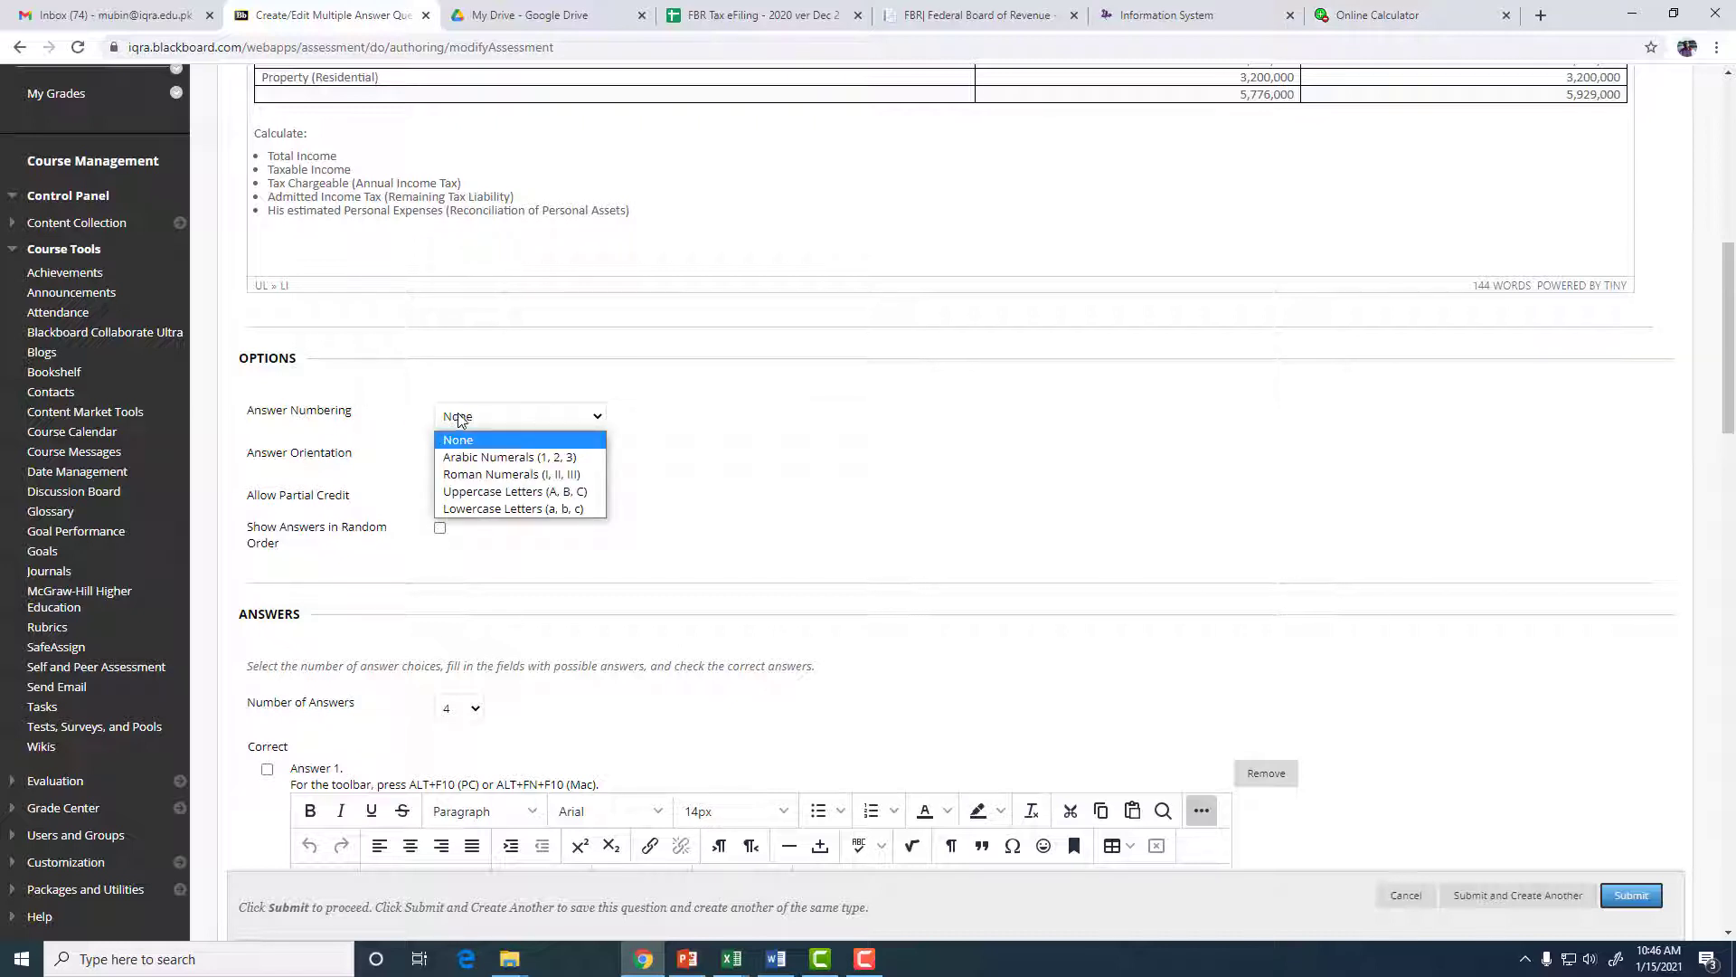
left_click(459, 419)
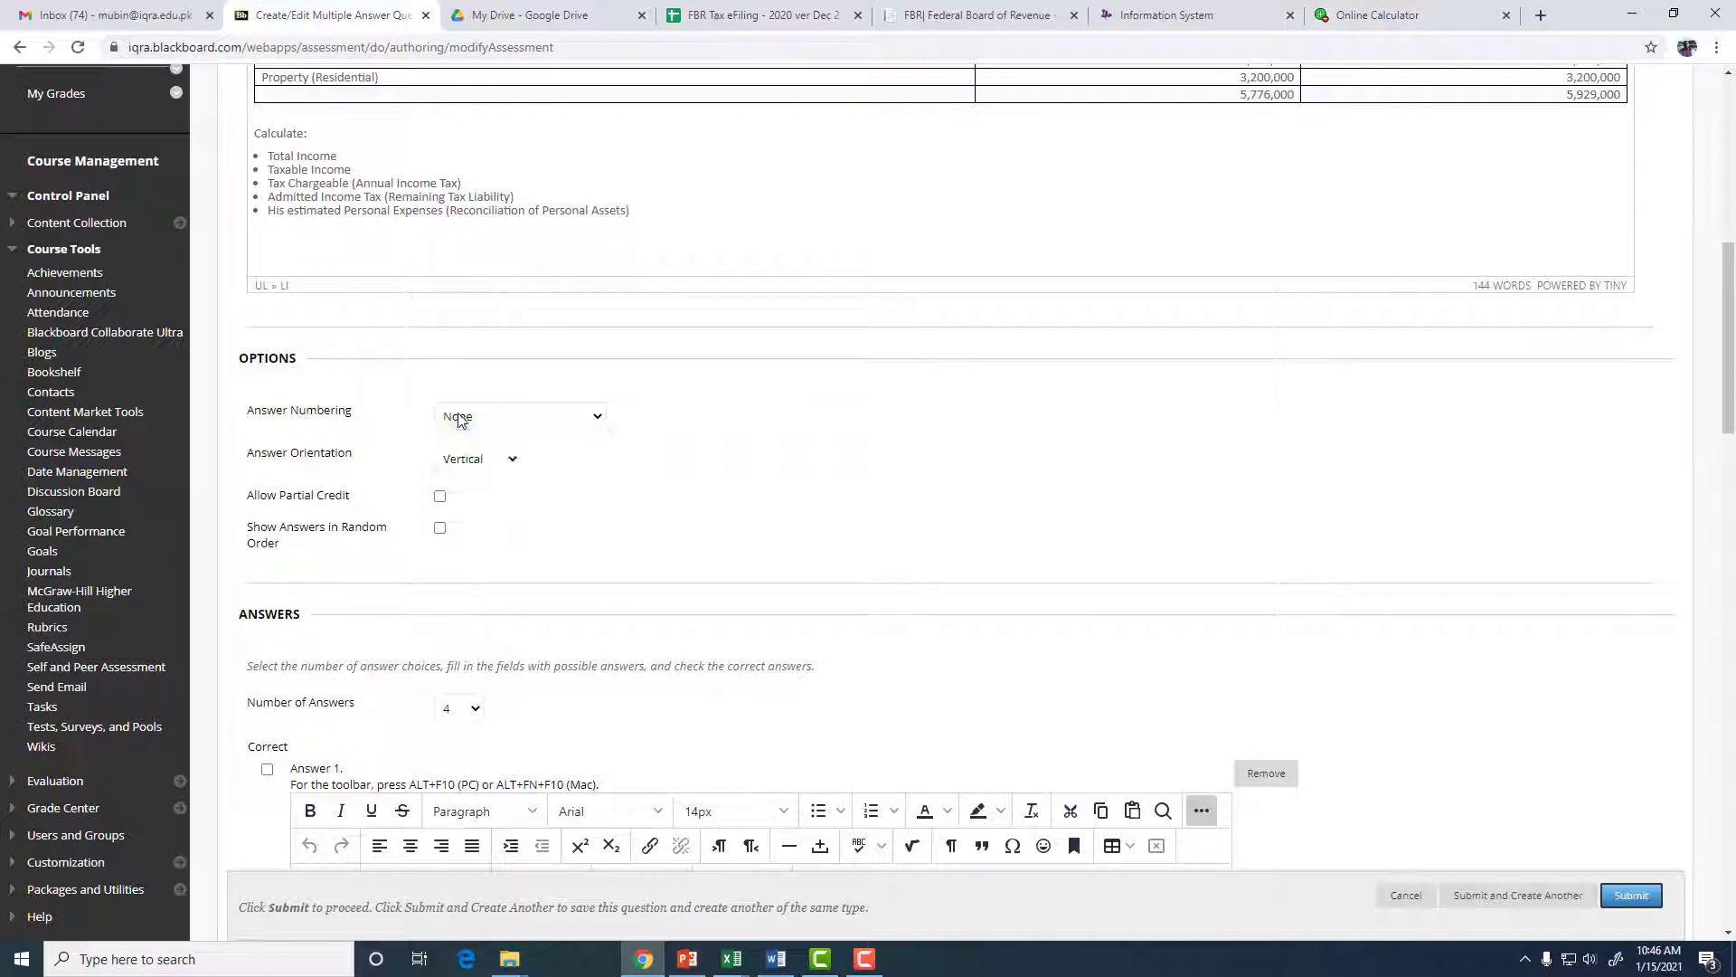
left_click(441, 499)
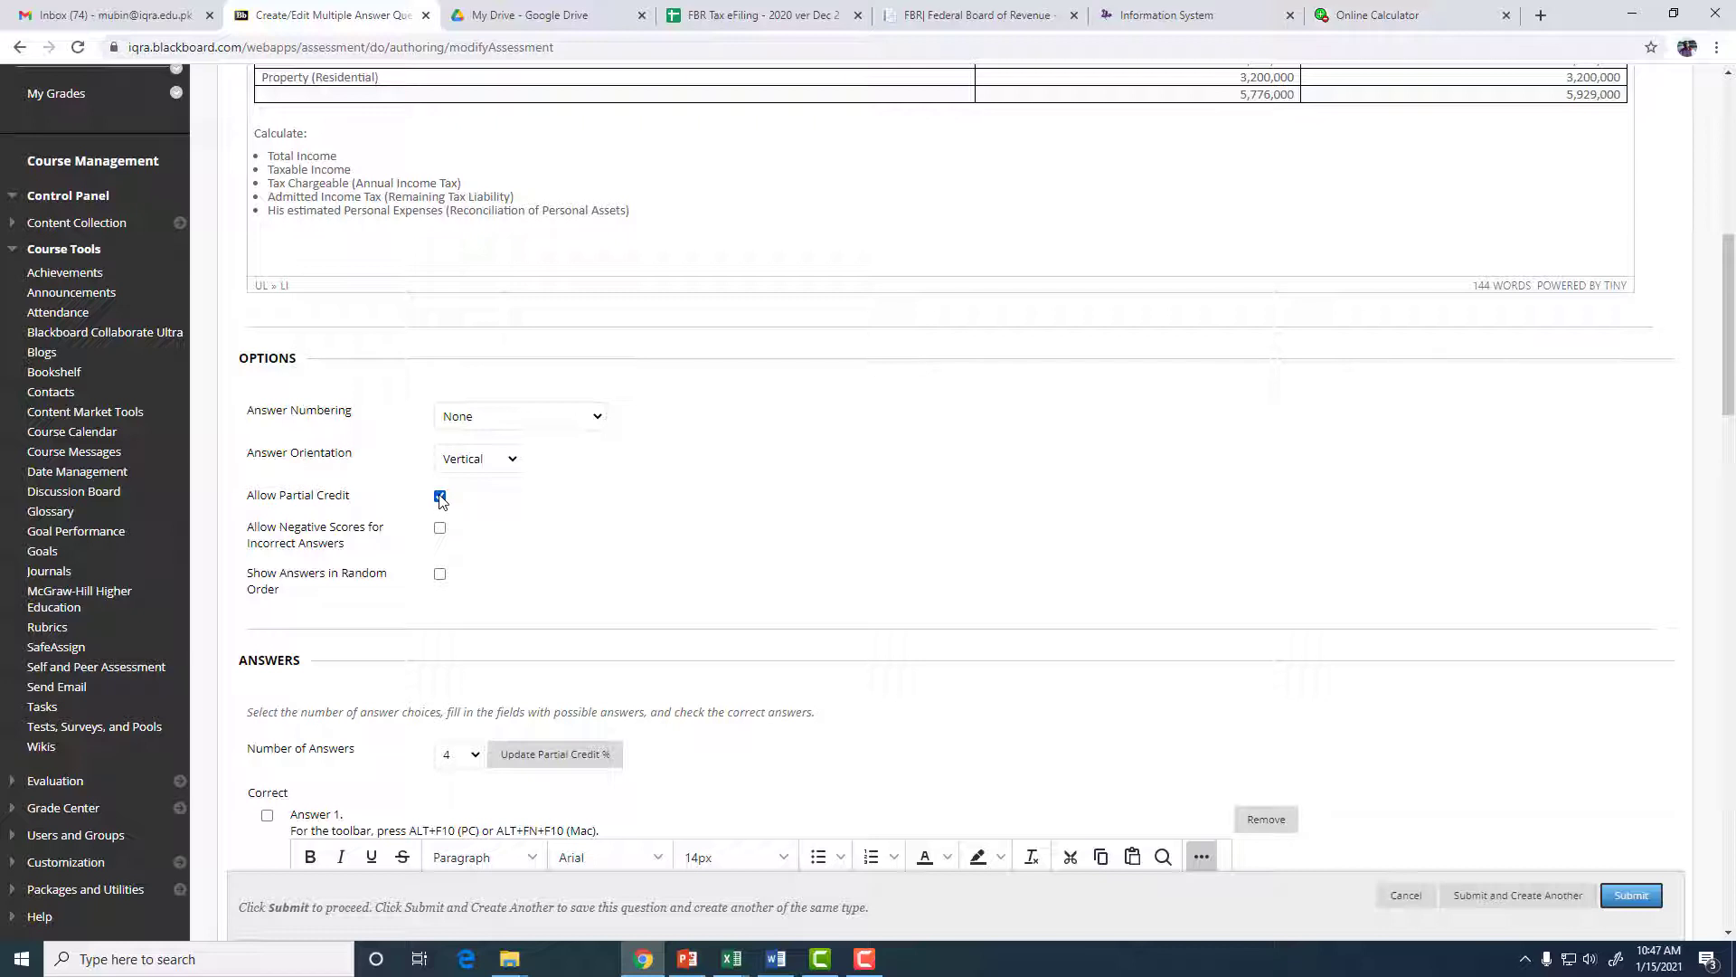
scroll(440, 499, "down", 3)
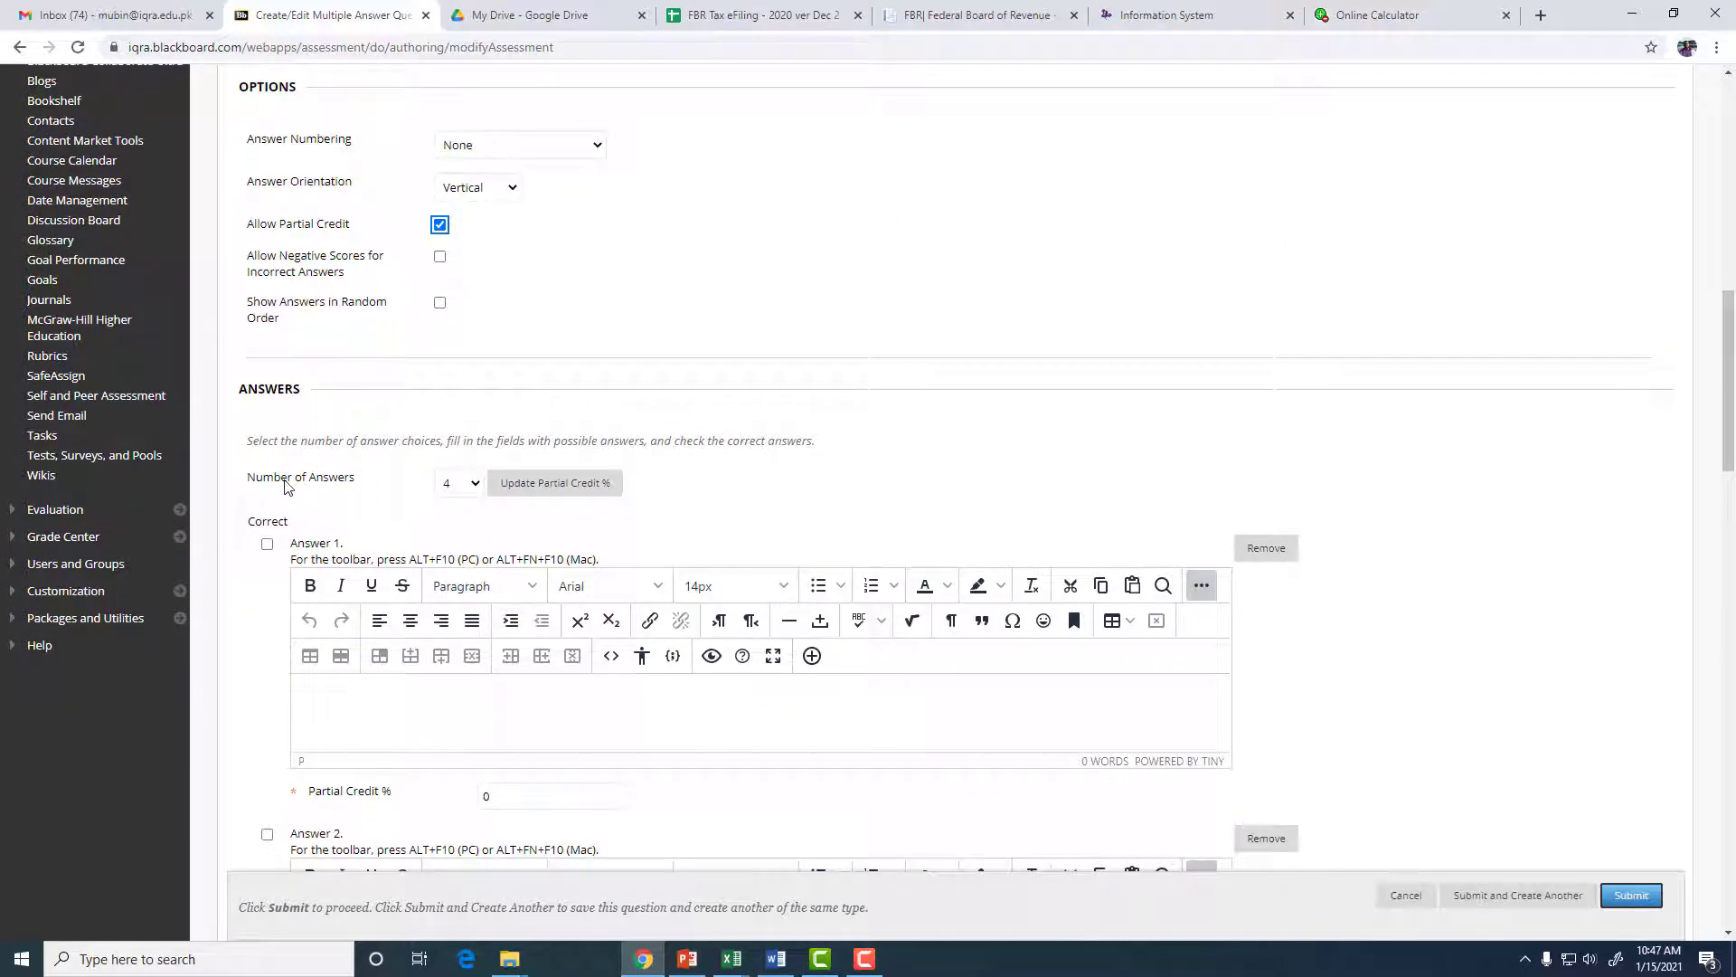
left_click(450, 485)
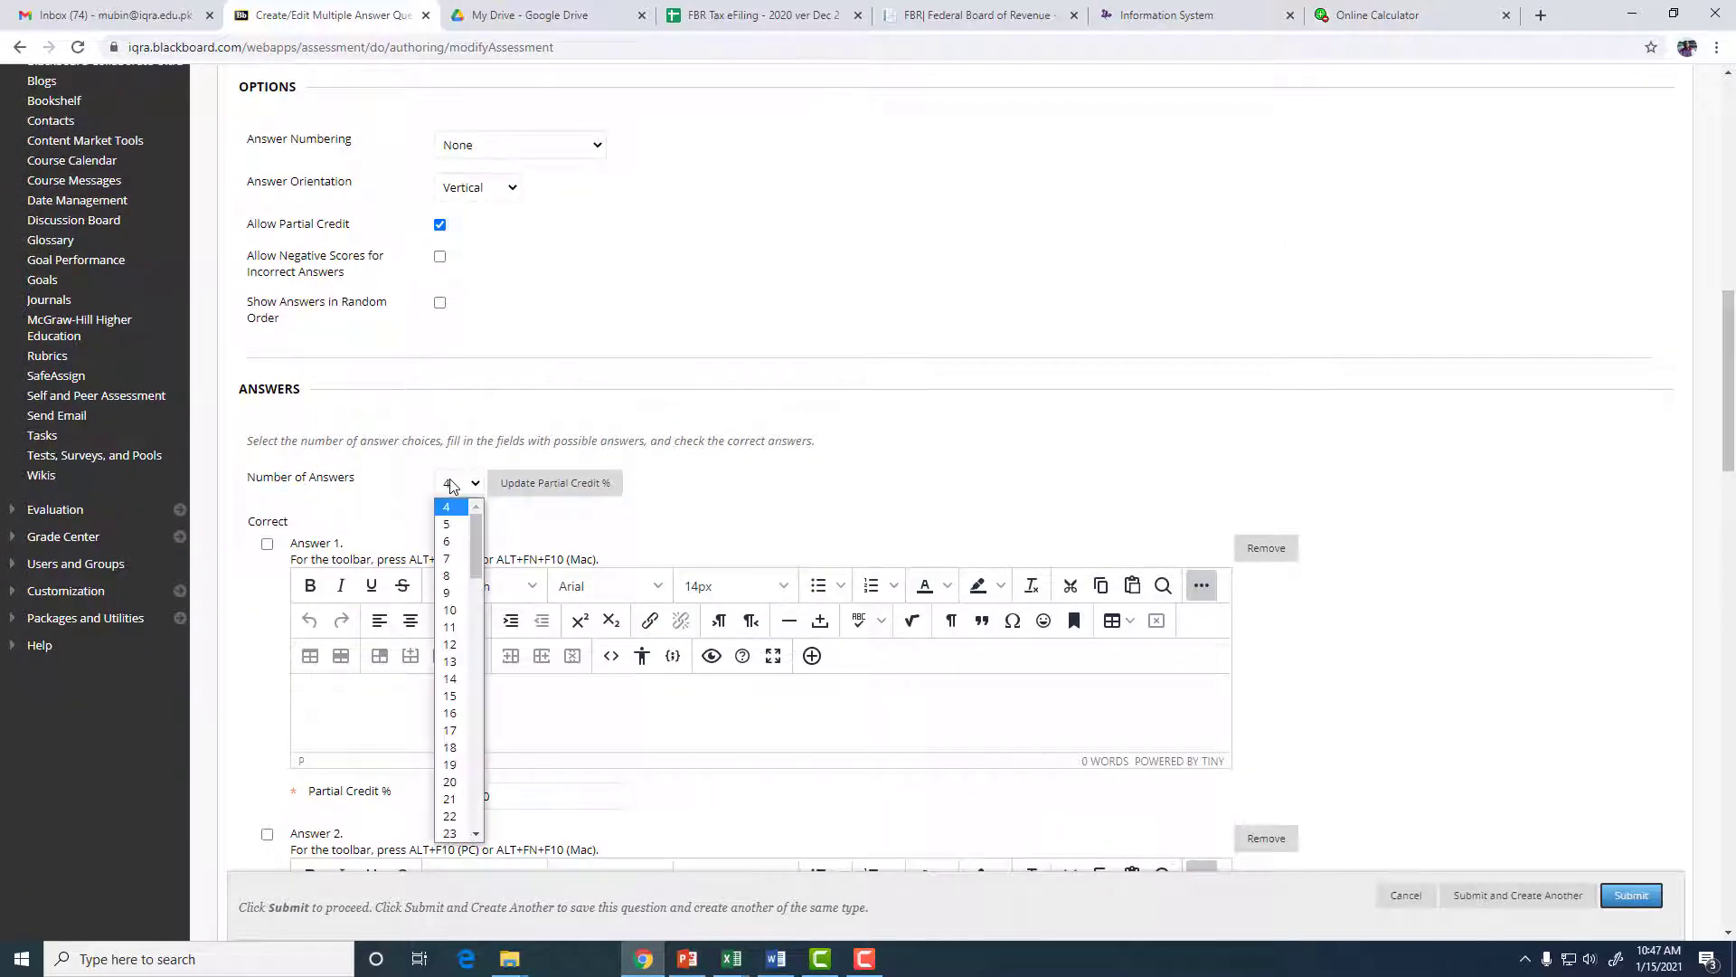
left_click(452, 611)
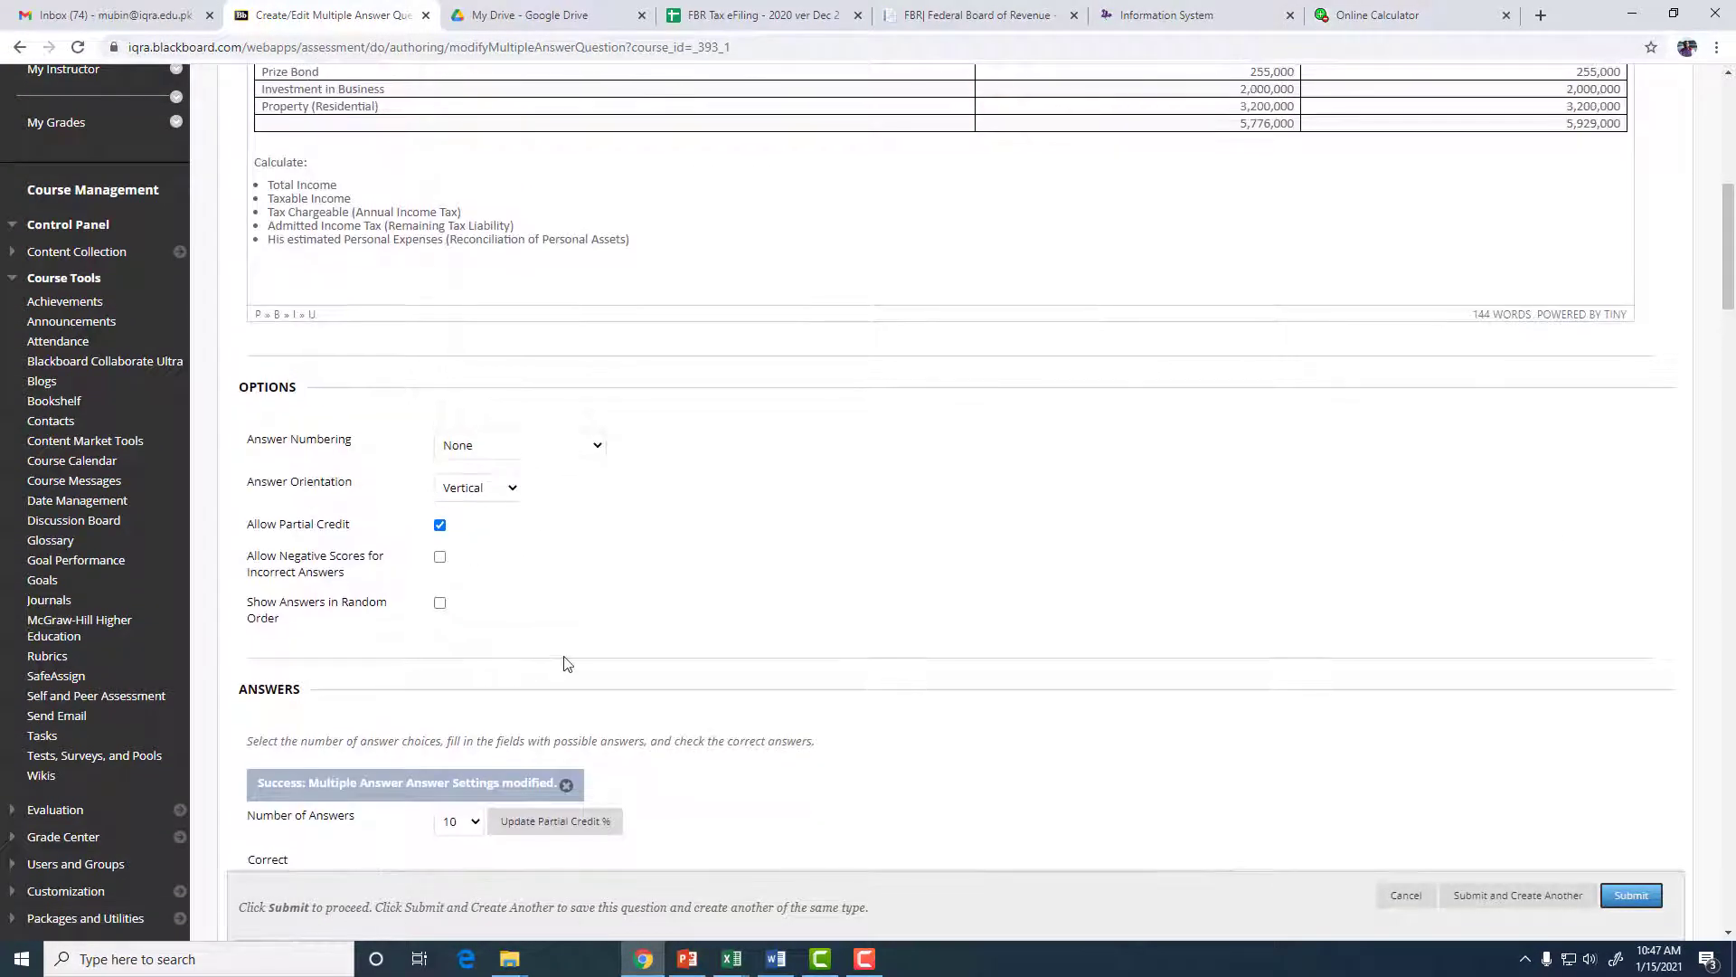
- Mark Answer 1 as correct with the text "Correct answer" and enter "Incorrect" as the text of Answer 2
scroll(434, 606, "down", 3)
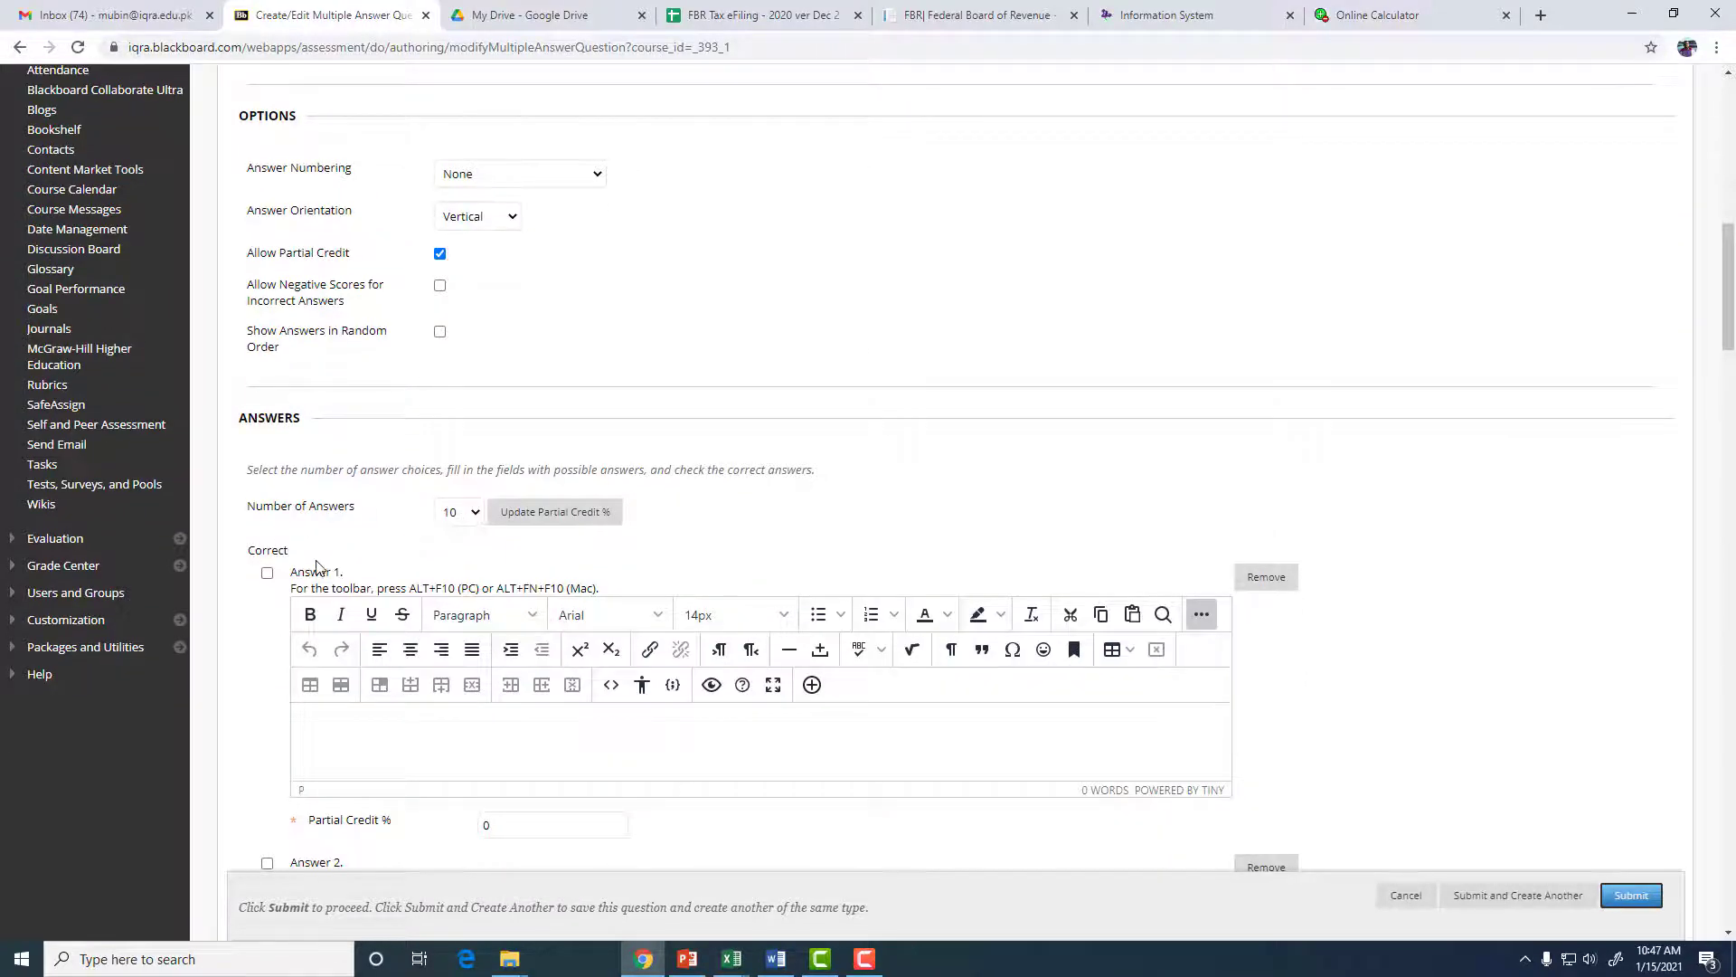
scroll(312, 579, "down", 7)
scroll(332, 480, "down", 20)
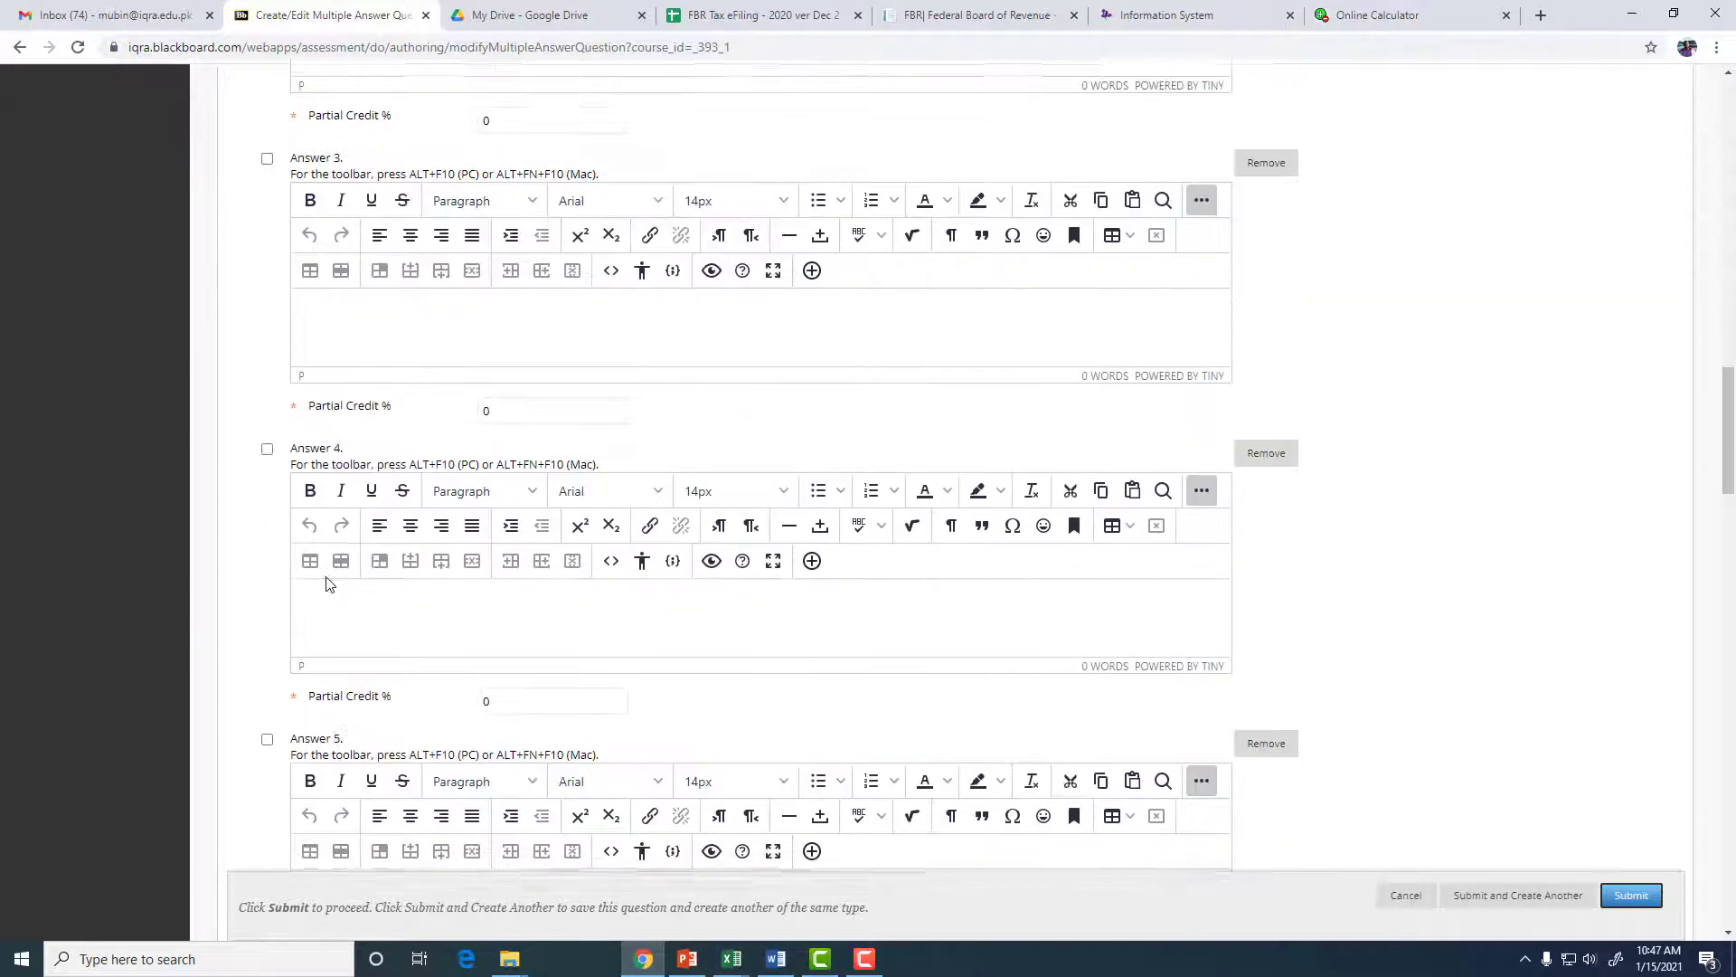
scroll(328, 588, "up", 20)
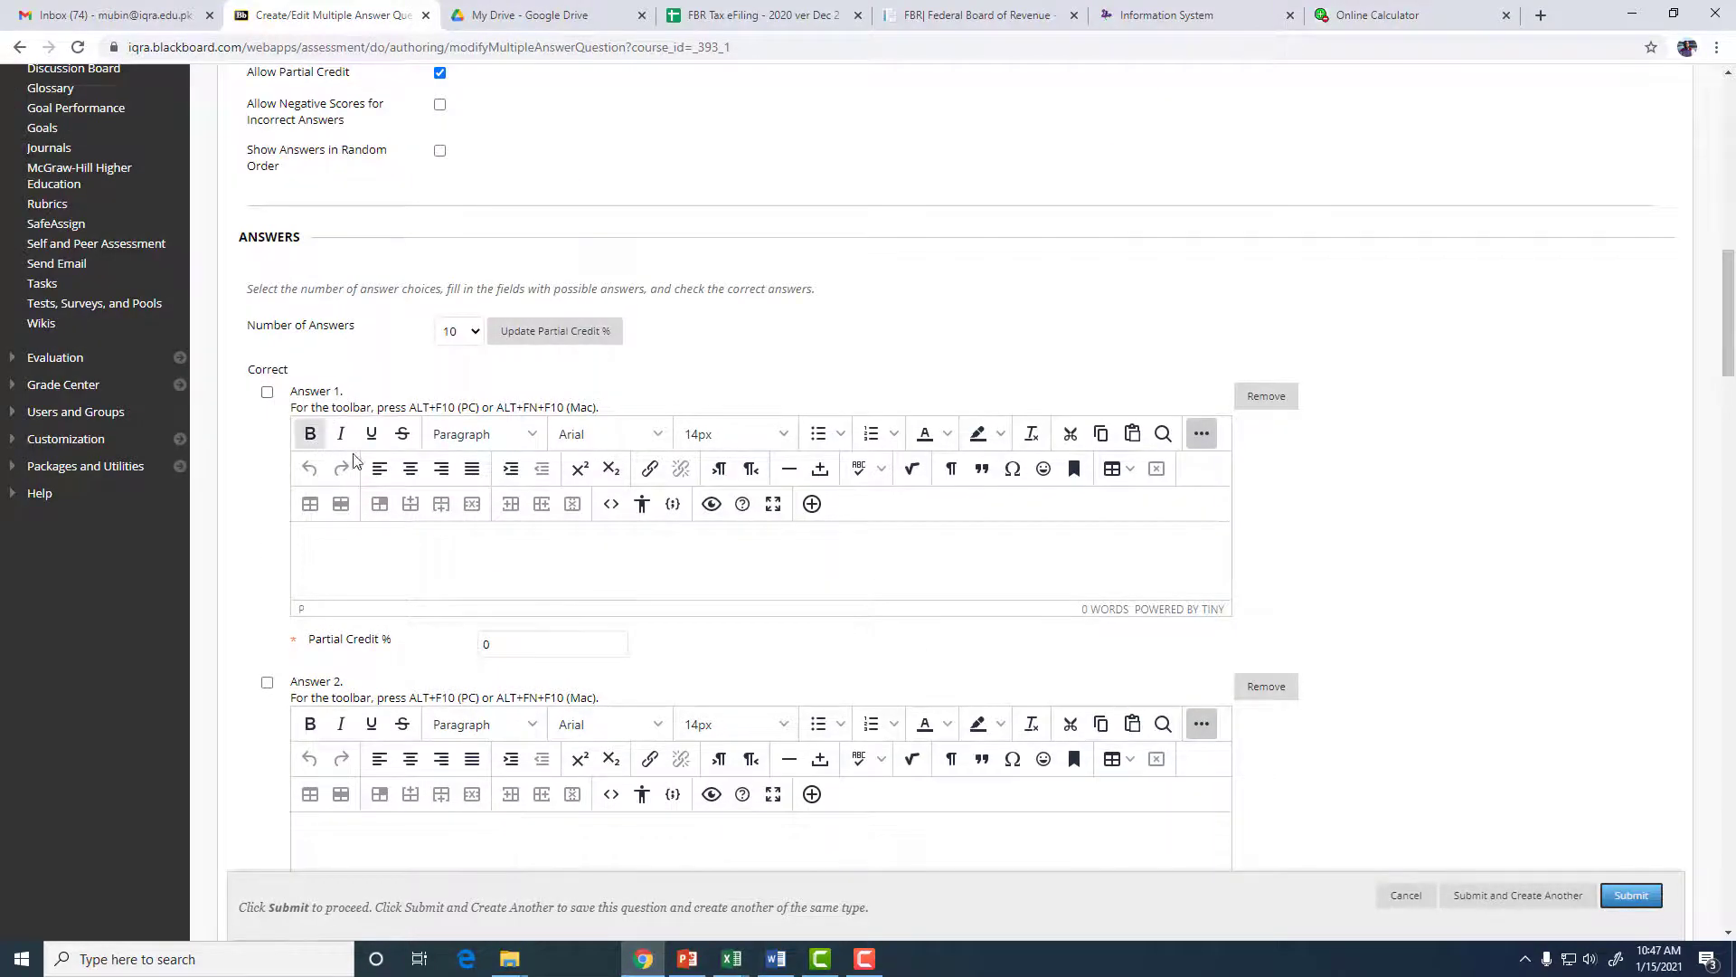
scroll(372, 465, "down", 14)
scroll(371, 475, "up", 12)
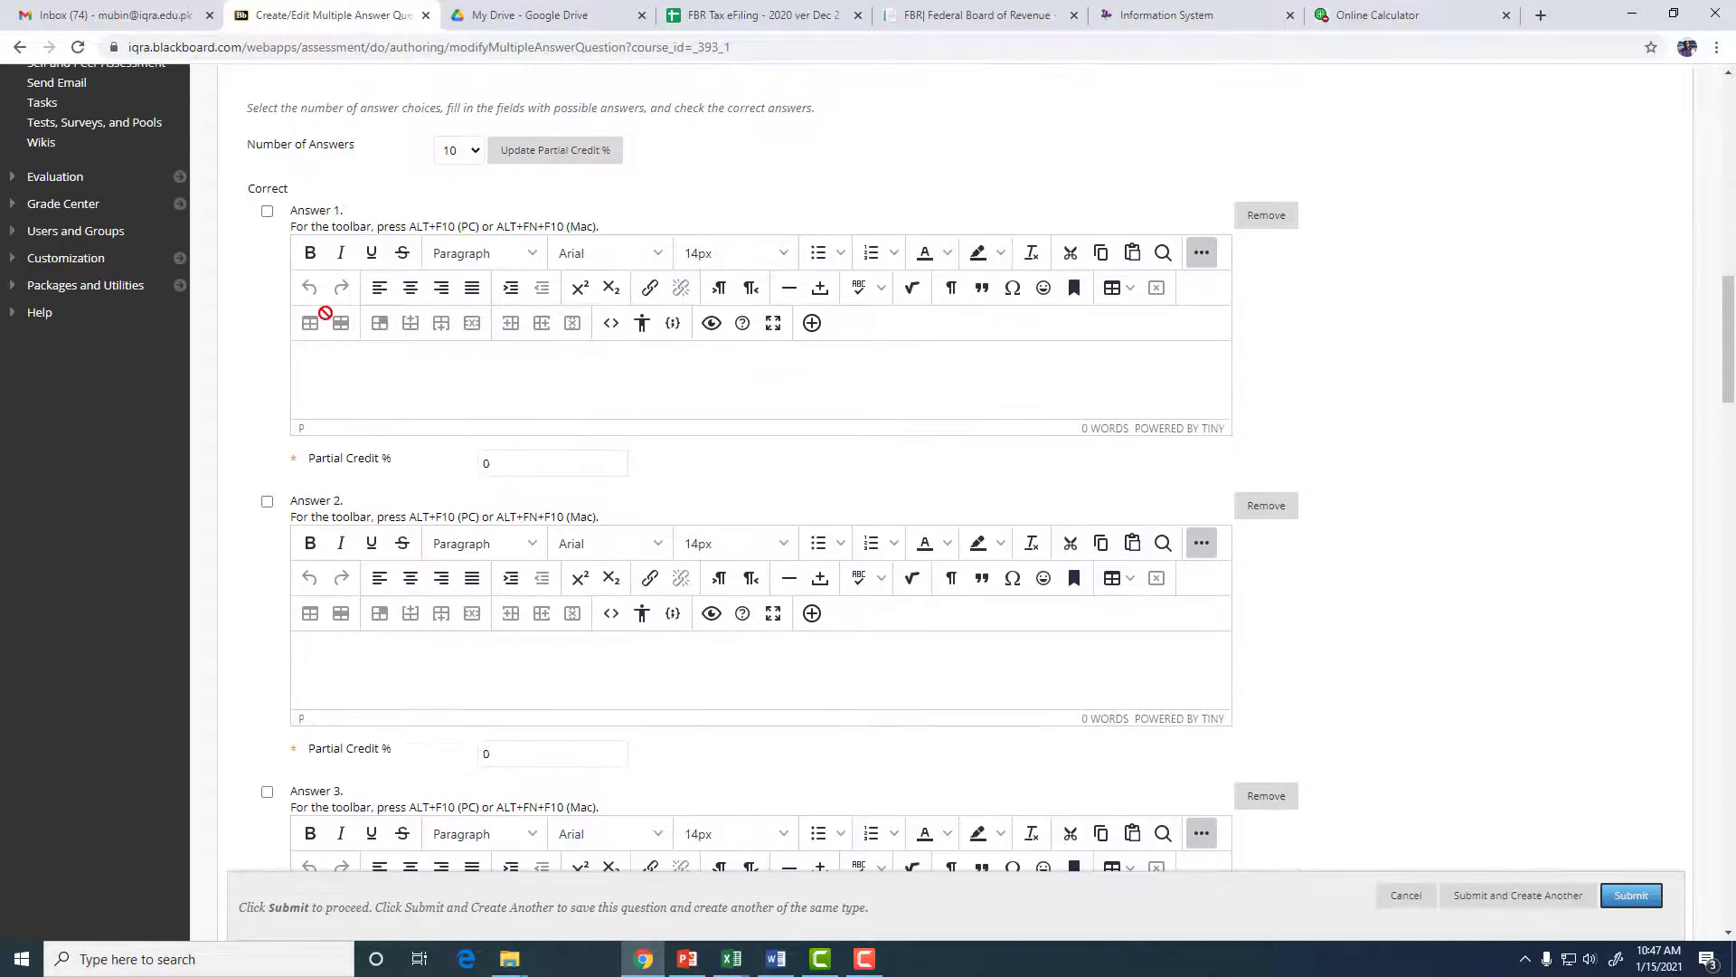
left_click(268, 216)
left_click(362, 371)
type("T")
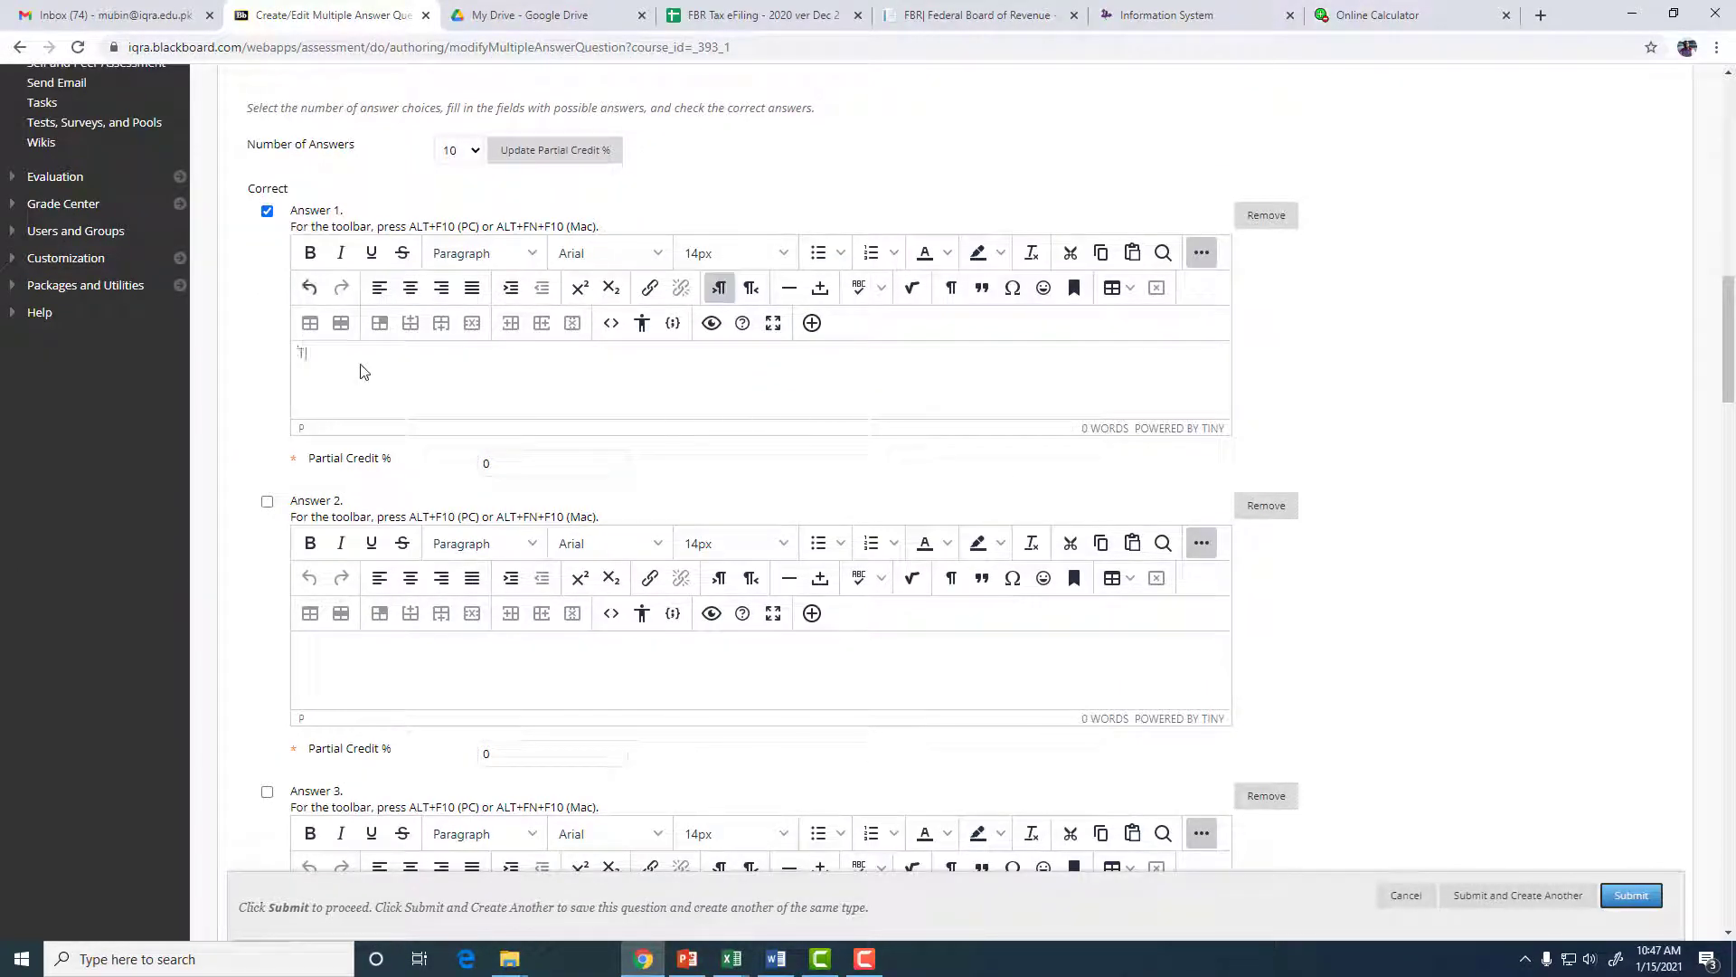
type("otal income 11")
key("ctrl+a")
type("C")
left_click(488, 692)
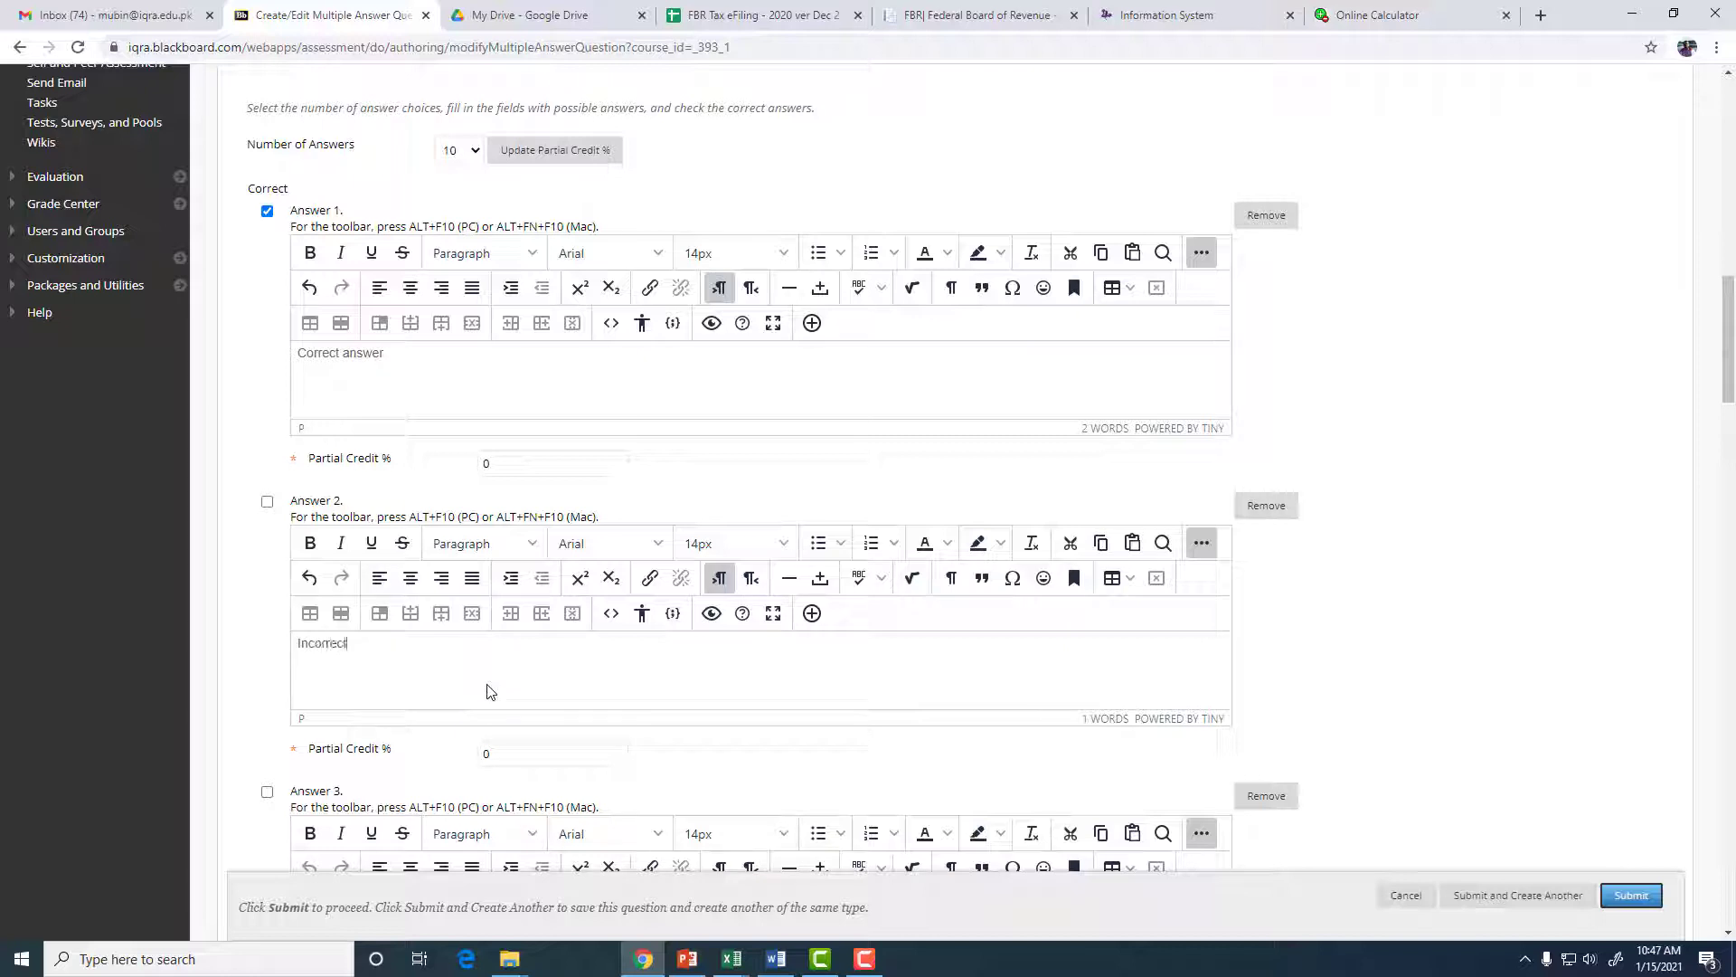
- Set the partial credit of Answer 1 to 20%
left_click(267, 214)
left_click_drag(502, 466, 454, 463)
type("20")
- Mark Answer 3 as correct with the text "correct" and 20% partial credit, and enter "incorrect" for Answer 4
scroll(407, 679, "down", 3)
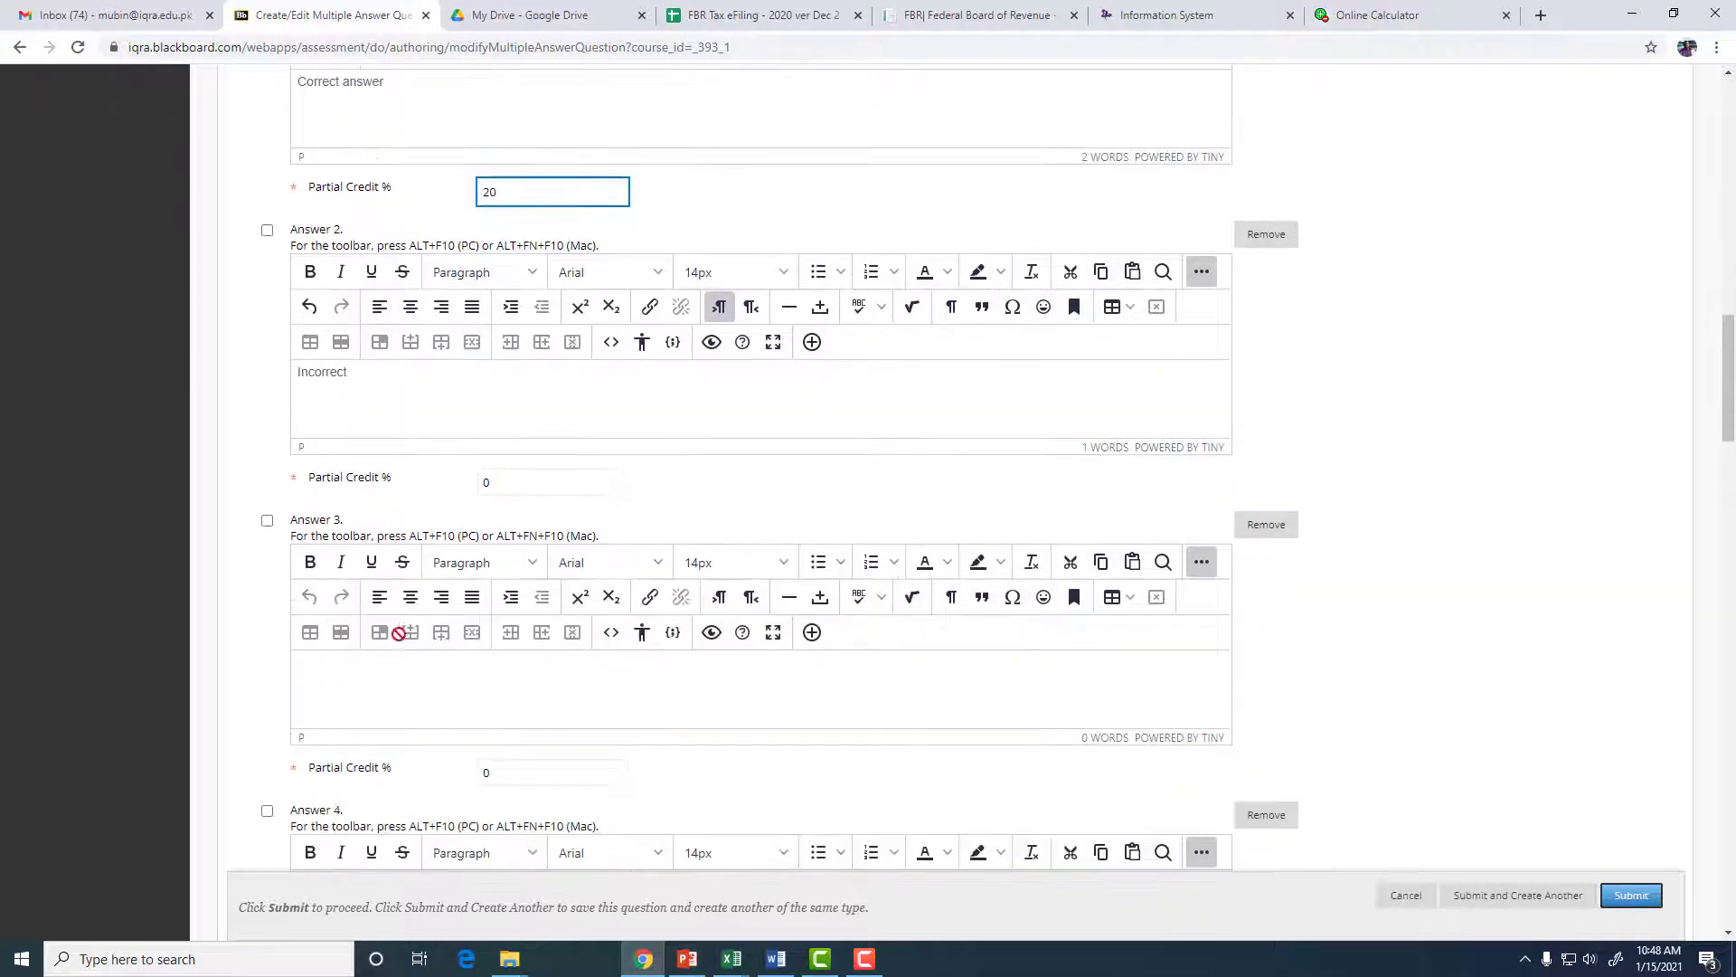
left_click(267, 519)
left_click(374, 696)
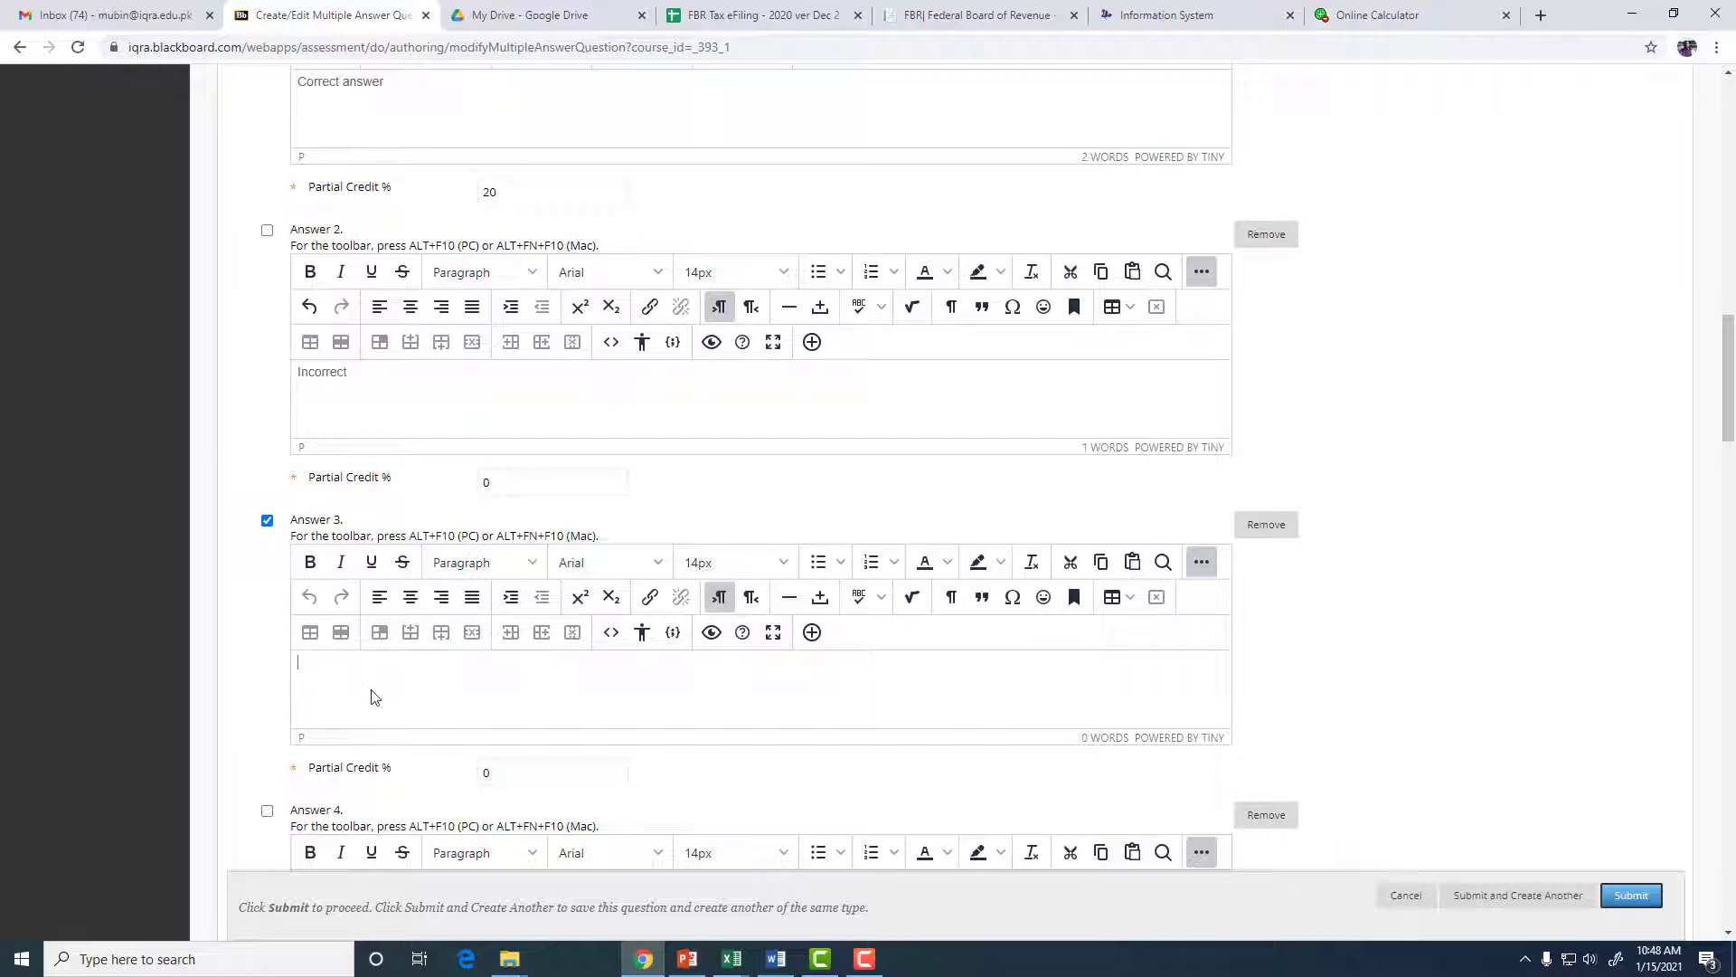
type("correct")
double_click(485, 773)
type("20")
scroll(394, 680, "down", 4)
left_click(373, 615)
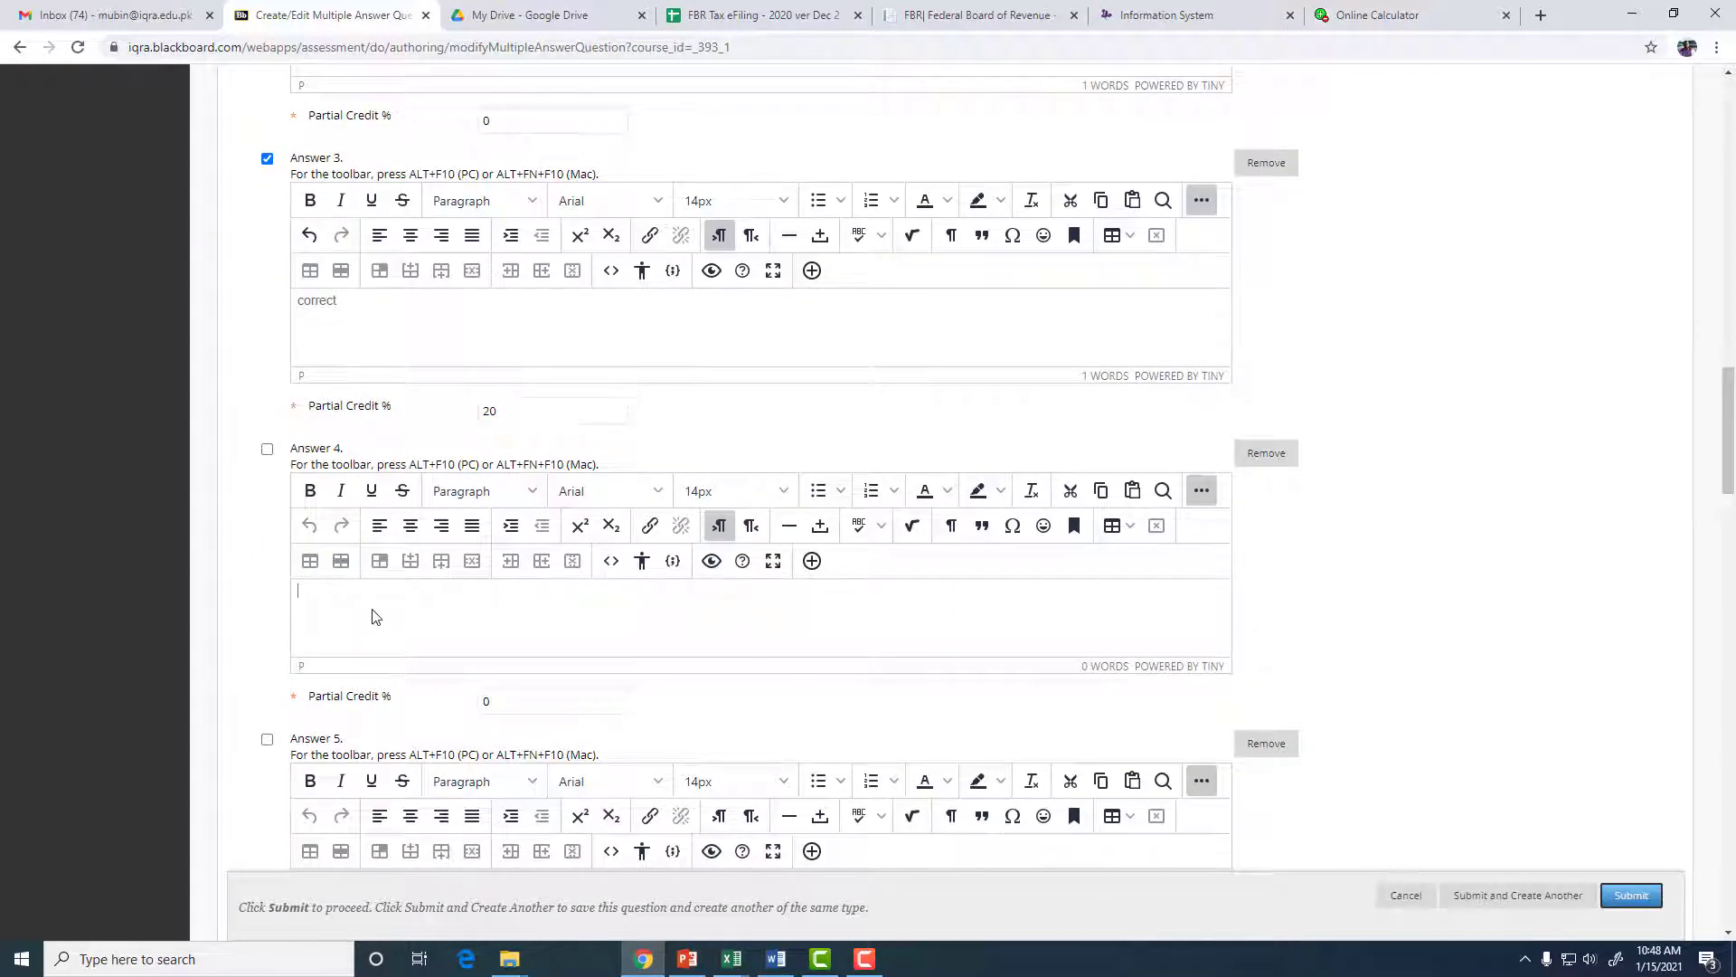
type("incorrect")
- Mark Answer 5 as correct with 20% partial credit and the text "correct", and enter "incorrect" for Answer 6
scroll(498, 651, "down", 1)
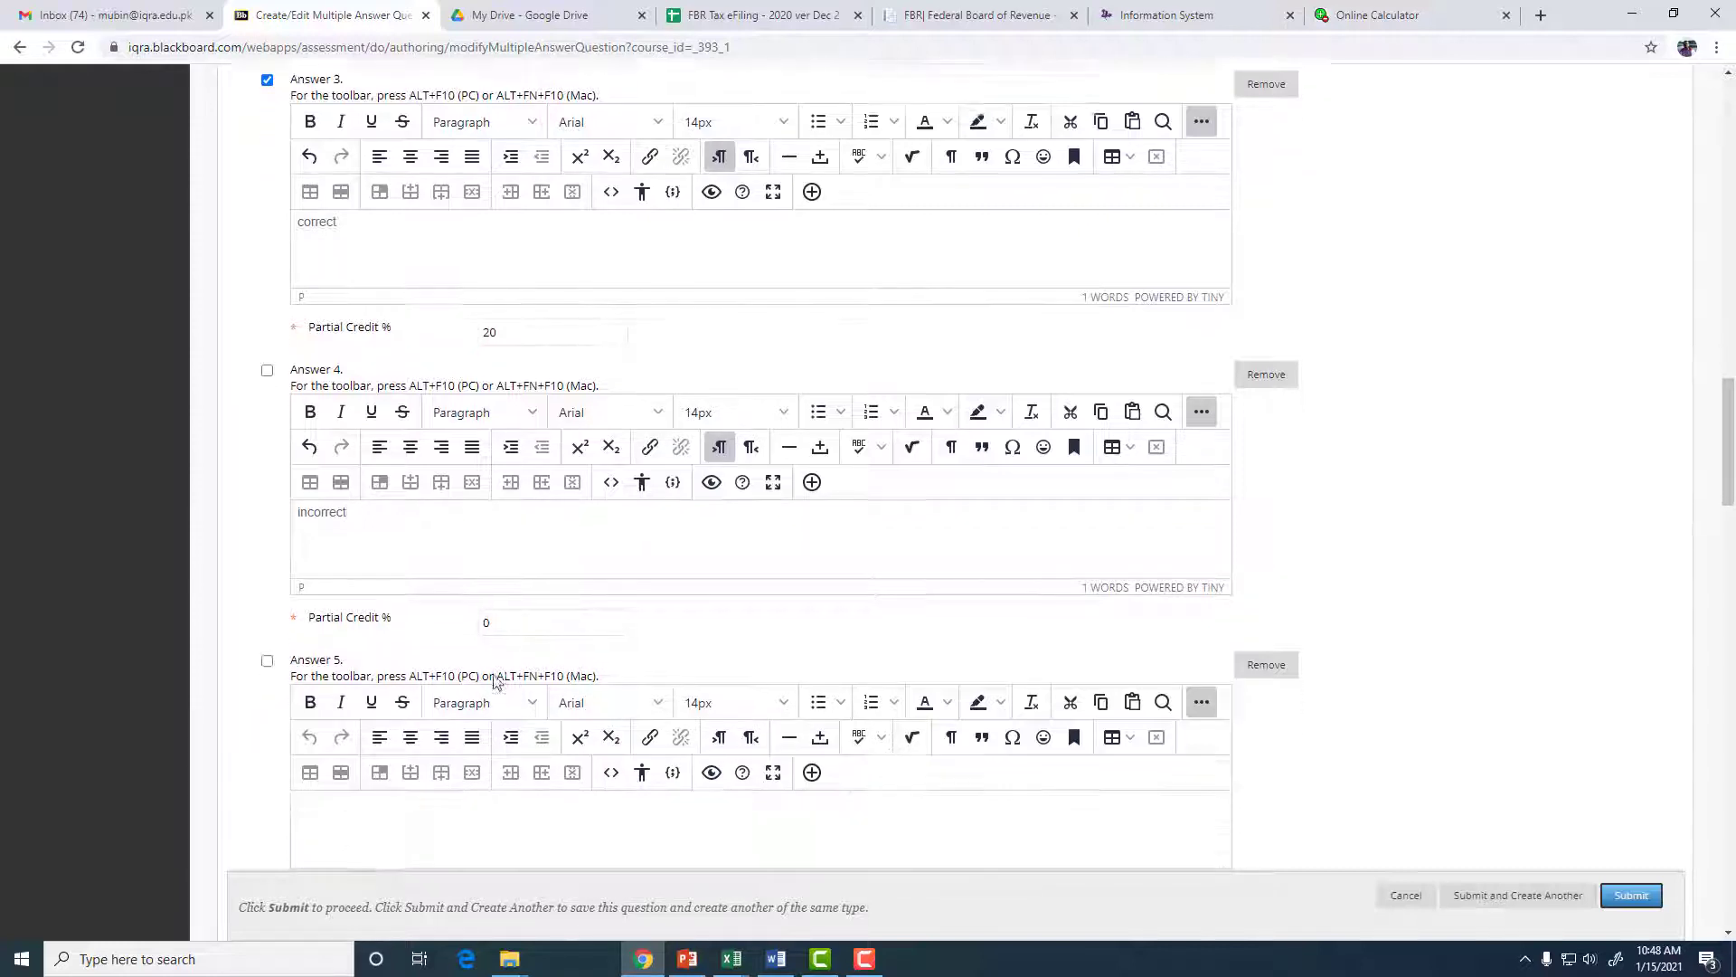
scroll(298, 443, "down", 4)
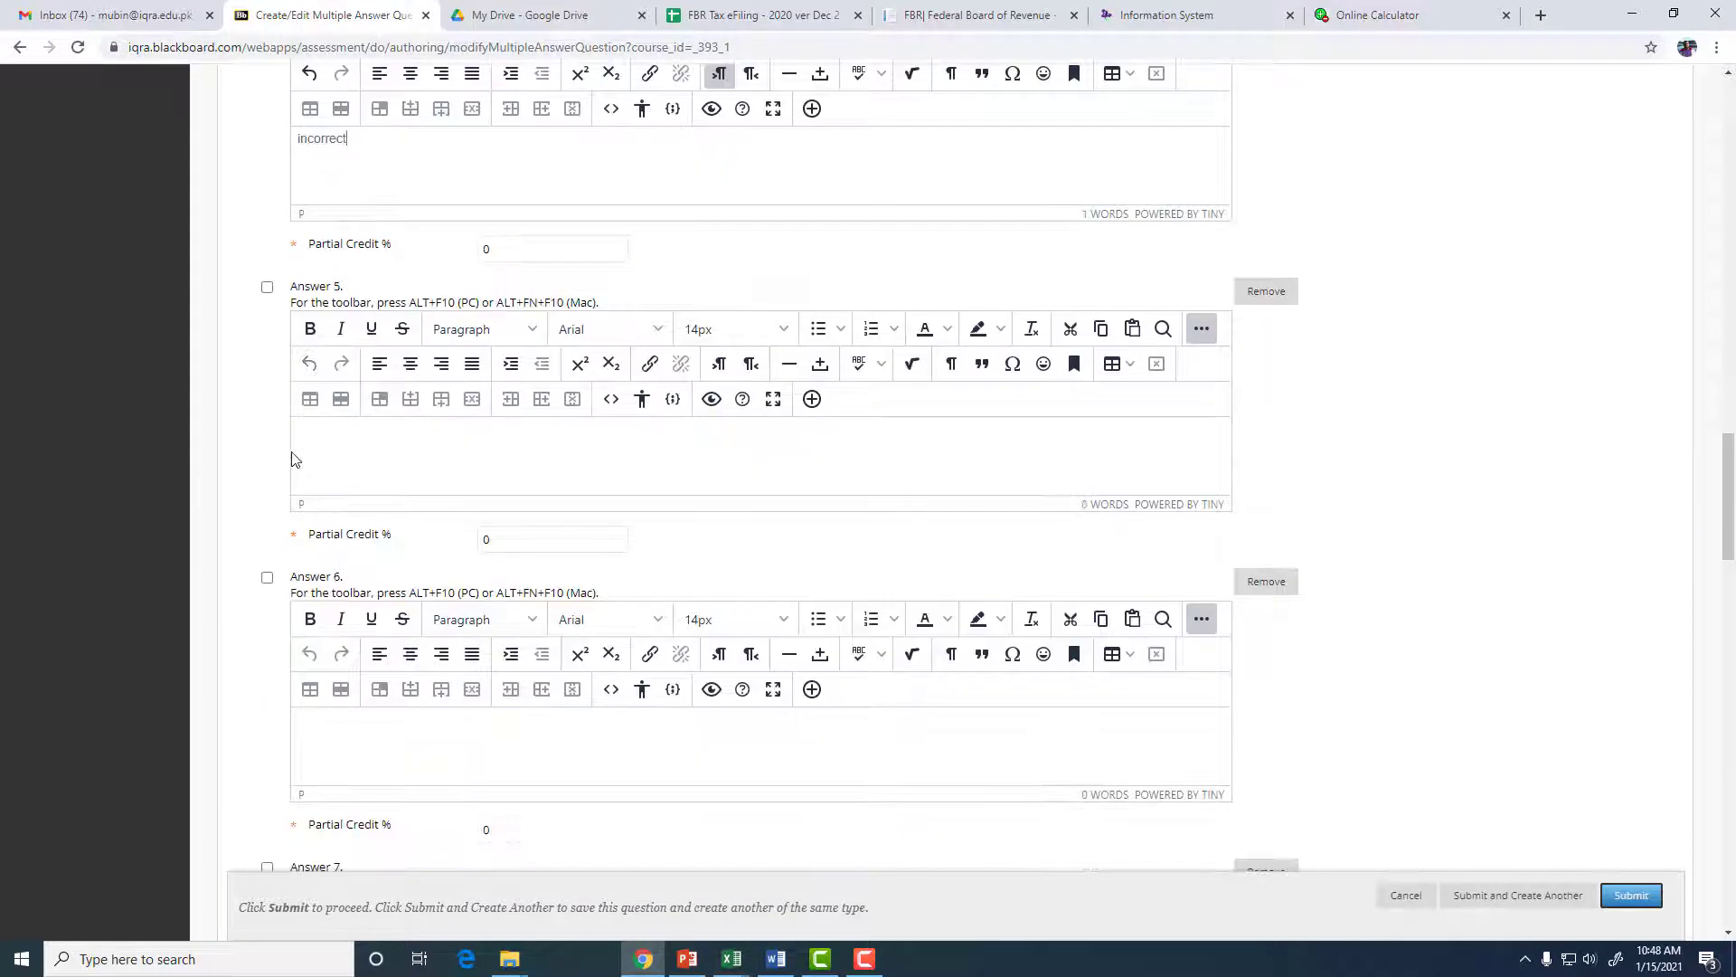
left_click(267, 287)
double_click(486, 539)
type("20")
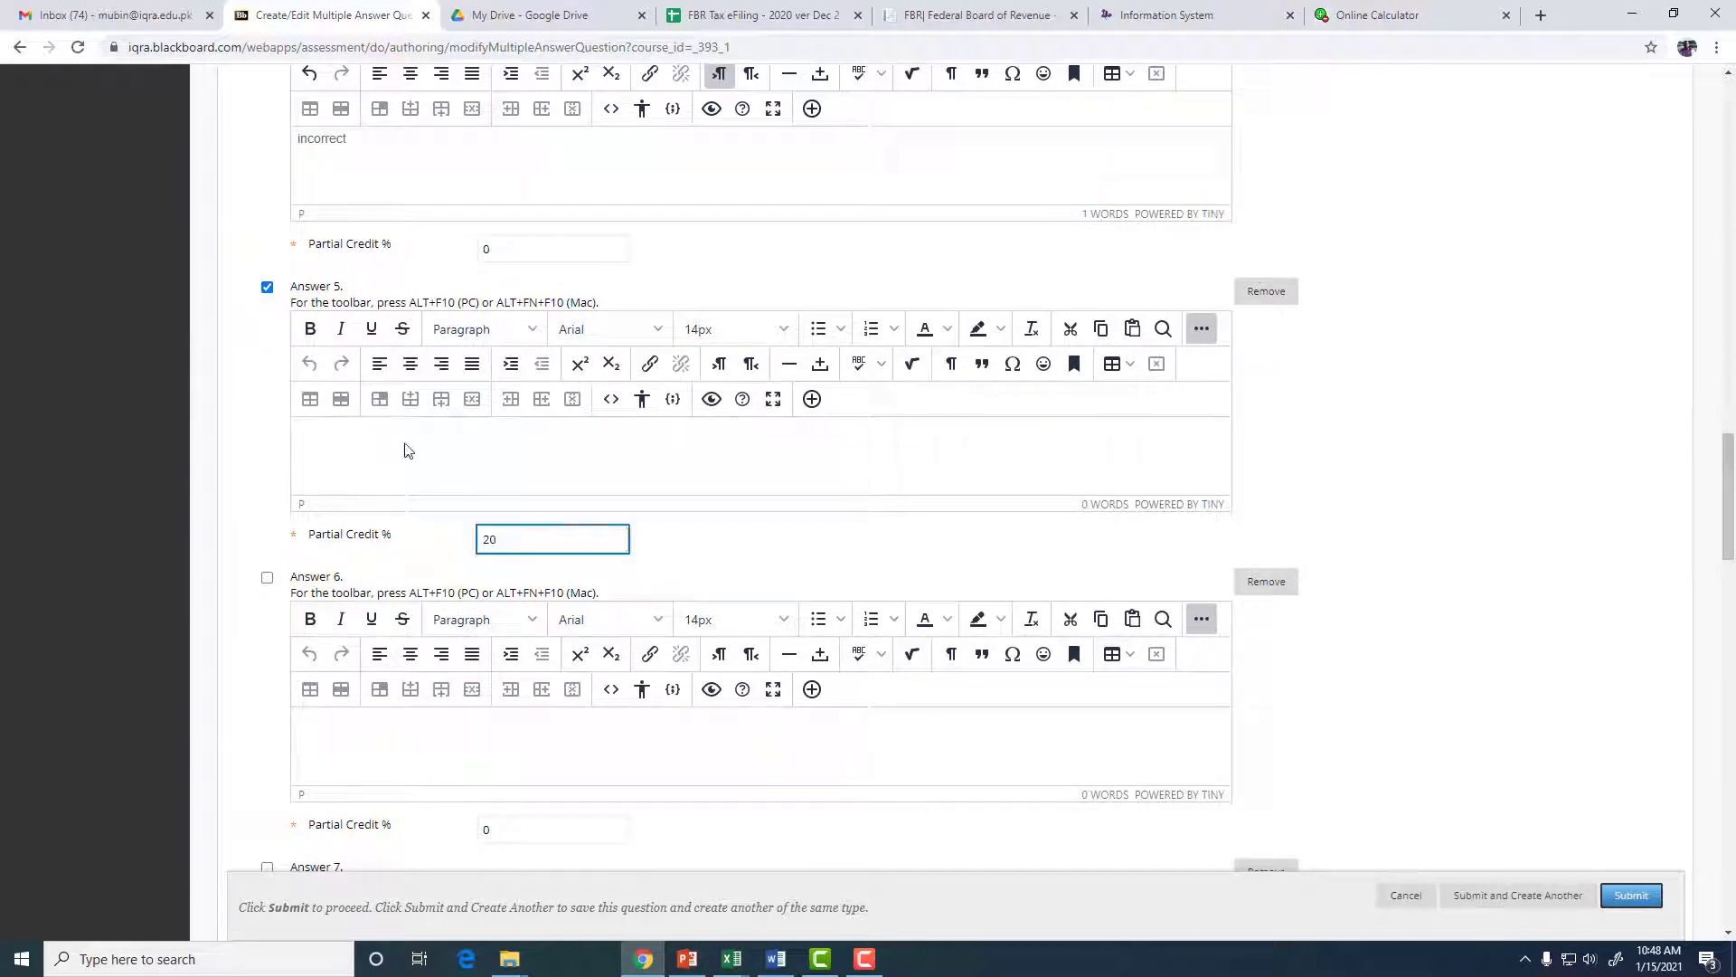
left_click(404, 450)
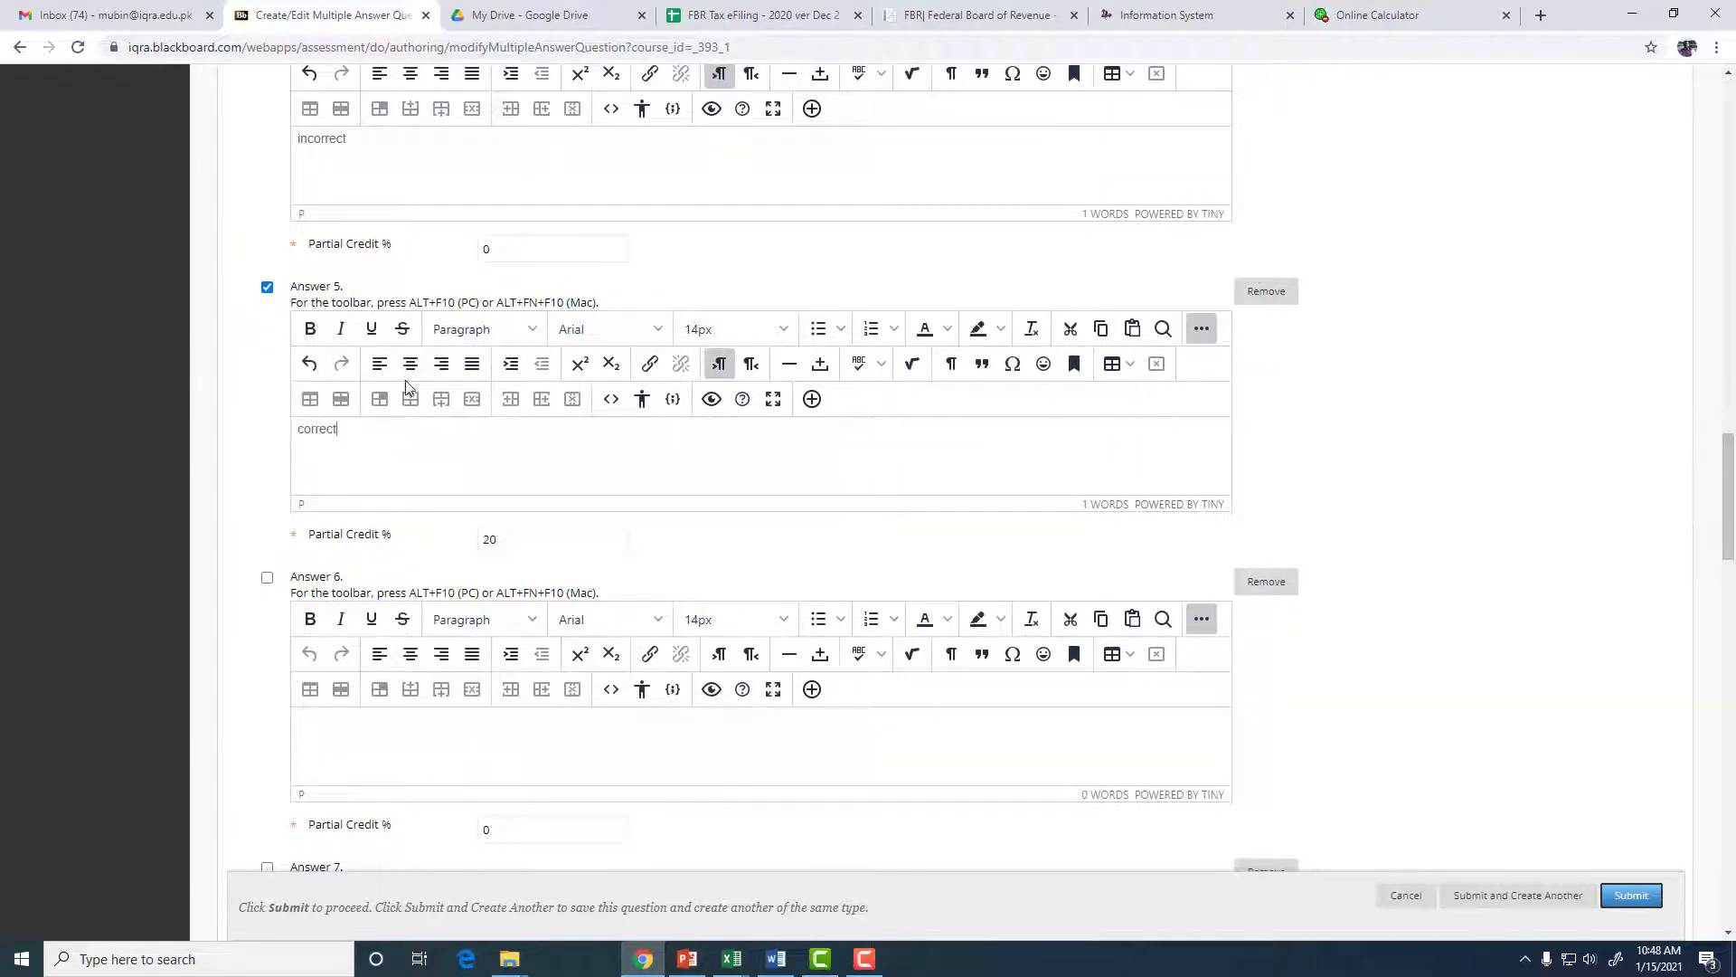
scroll(405, 386, "down", 4)
left_click(353, 381)
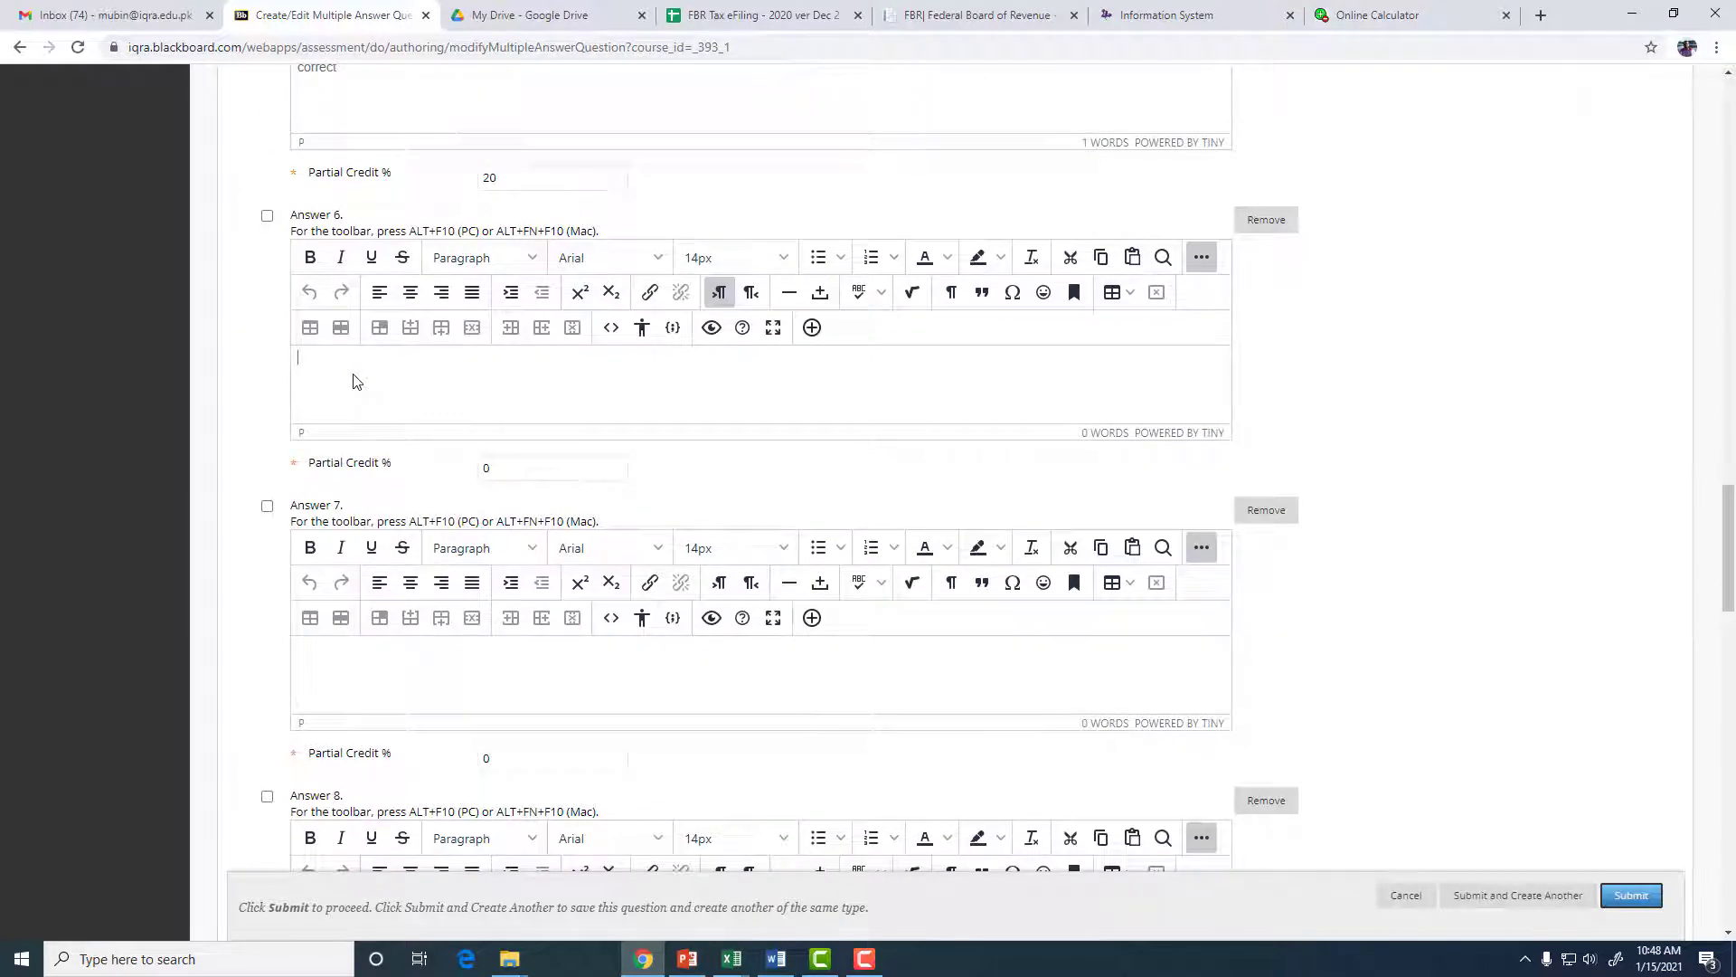
type("incorrect")
- Give Answer 7 the text "correct" and 20% partial credit, and enter "incoorect" for Answer 8
left_click(360, 689)
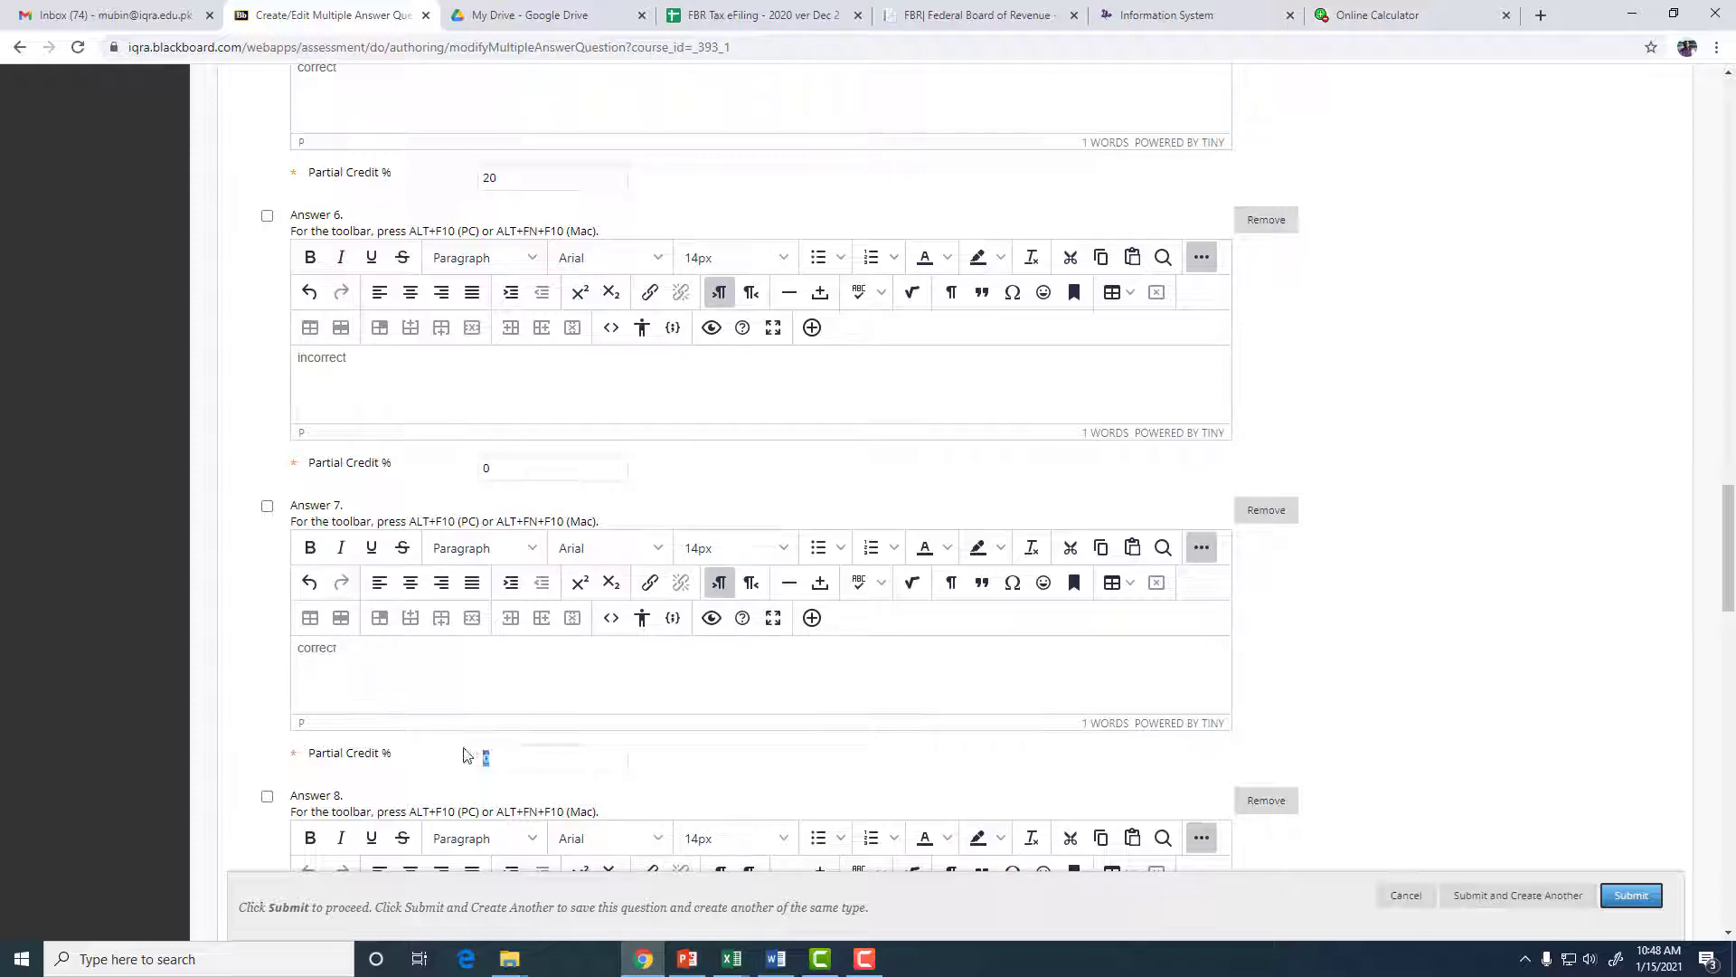
scroll(457, 752, "down", 7)
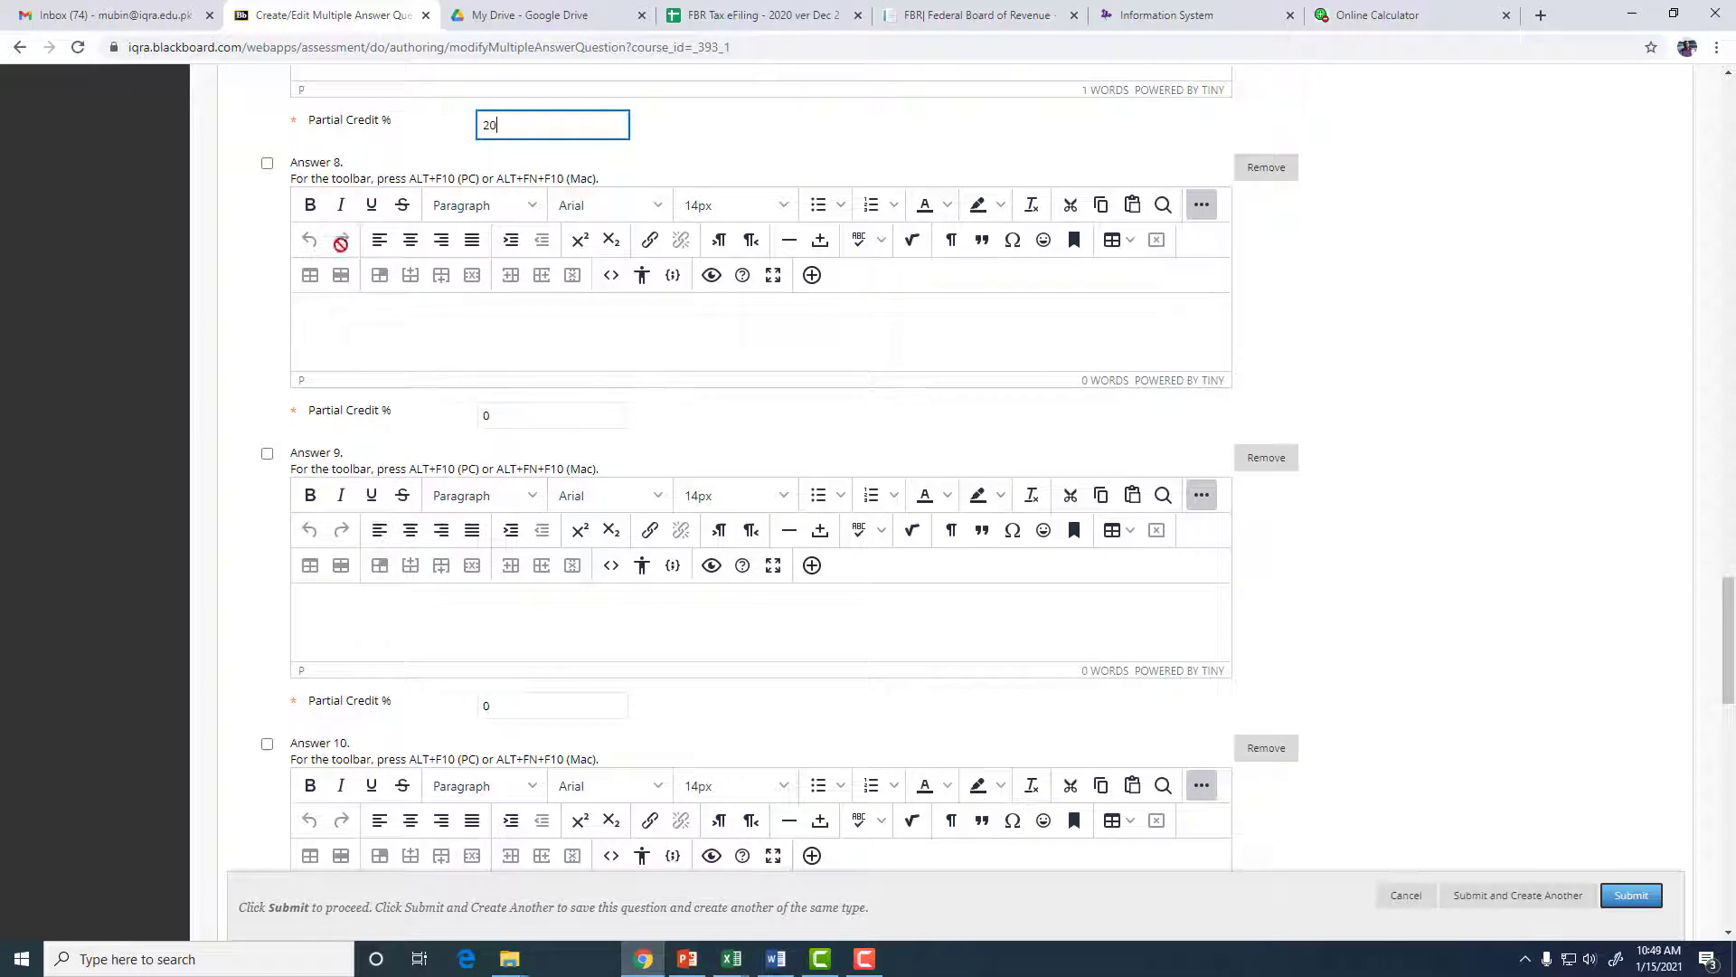
left_click(359, 331)
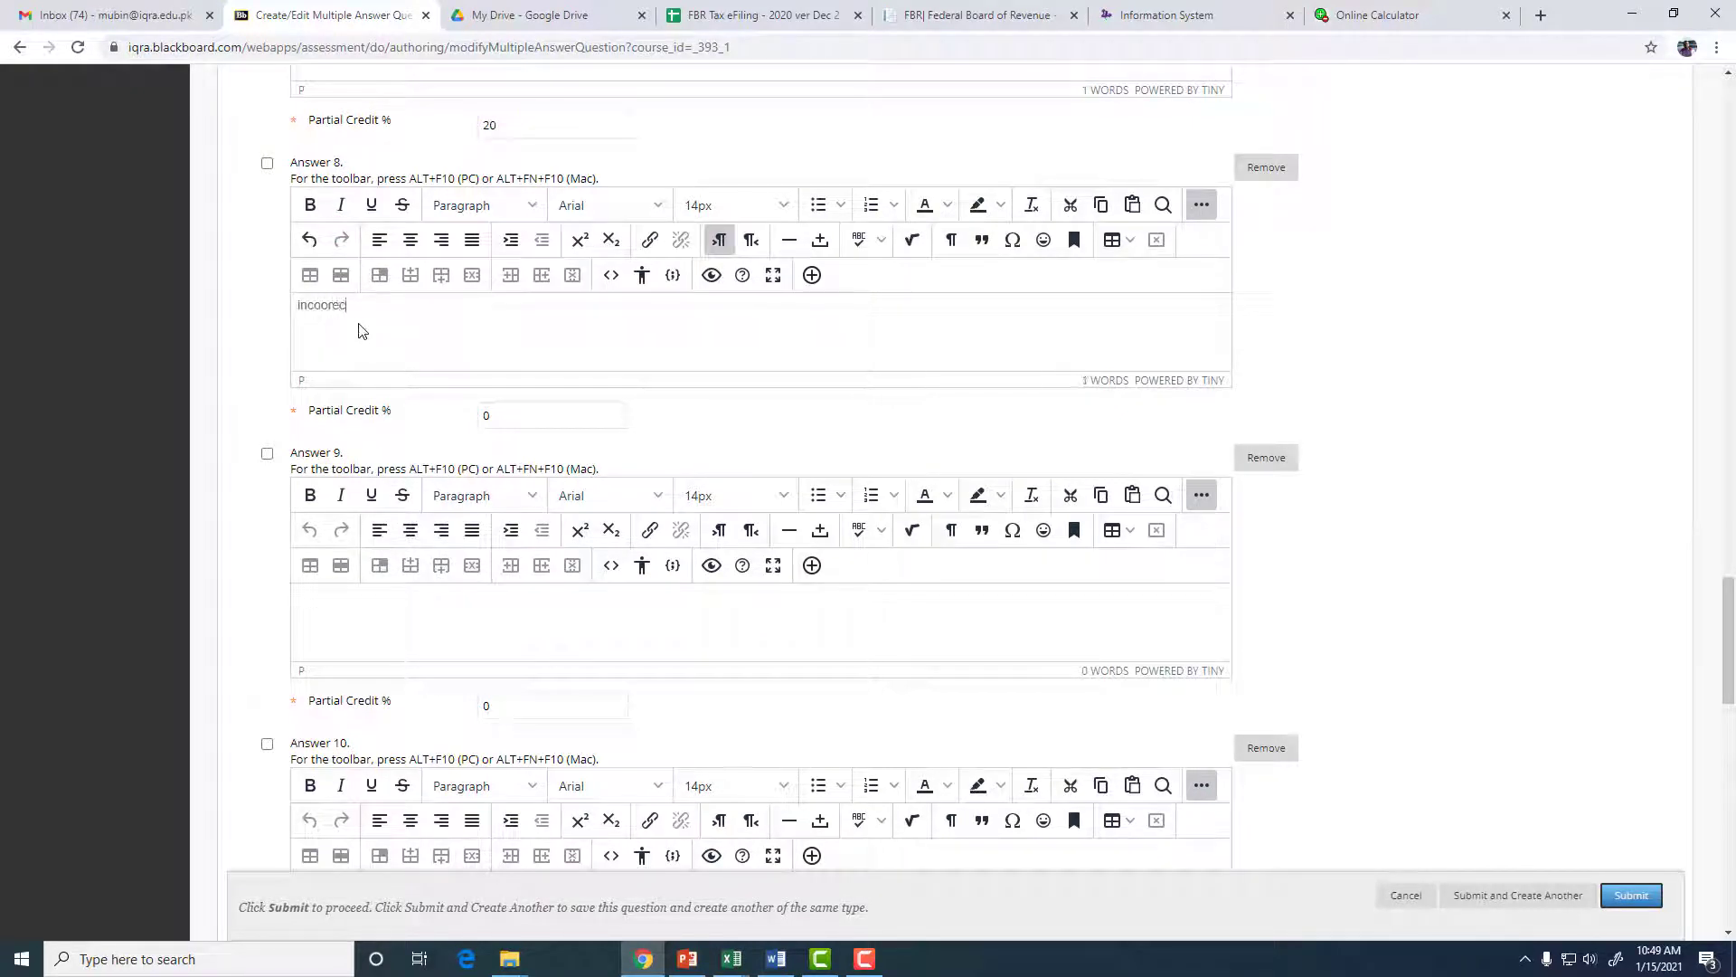
- Mark Answer 9 as correct with the text "correct" and 20% partial credit, and enter "incoorect" for Answer 10
left_click(267, 454)
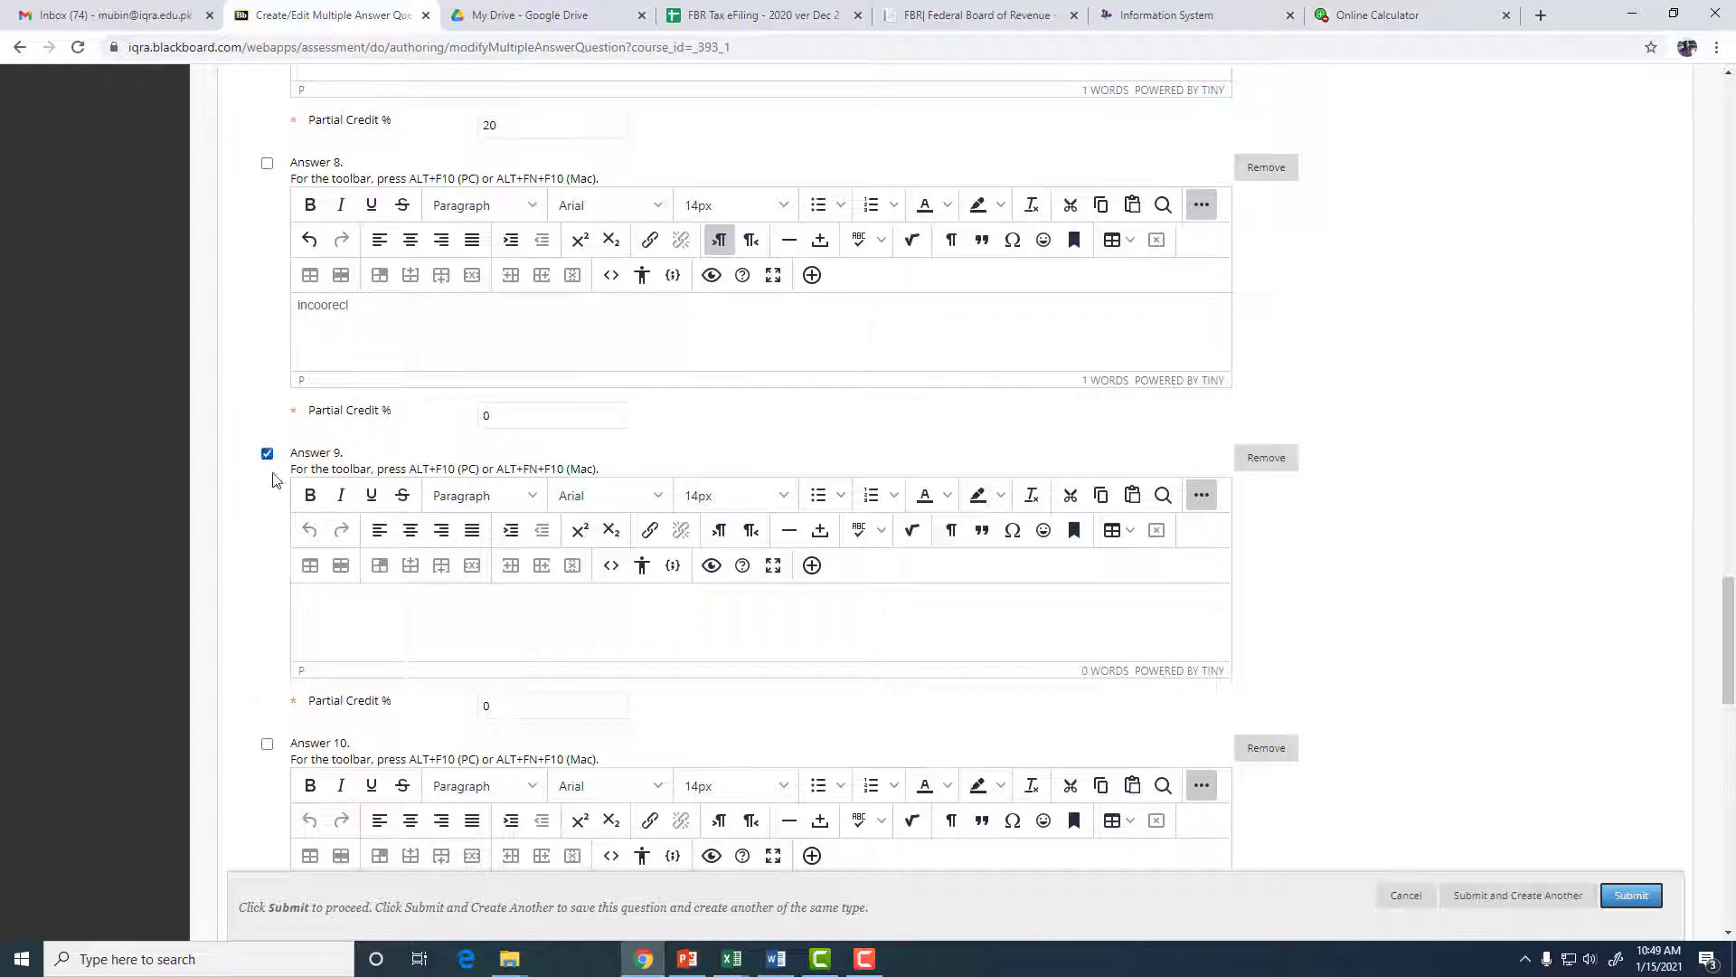
left_click(379, 637)
type("c")
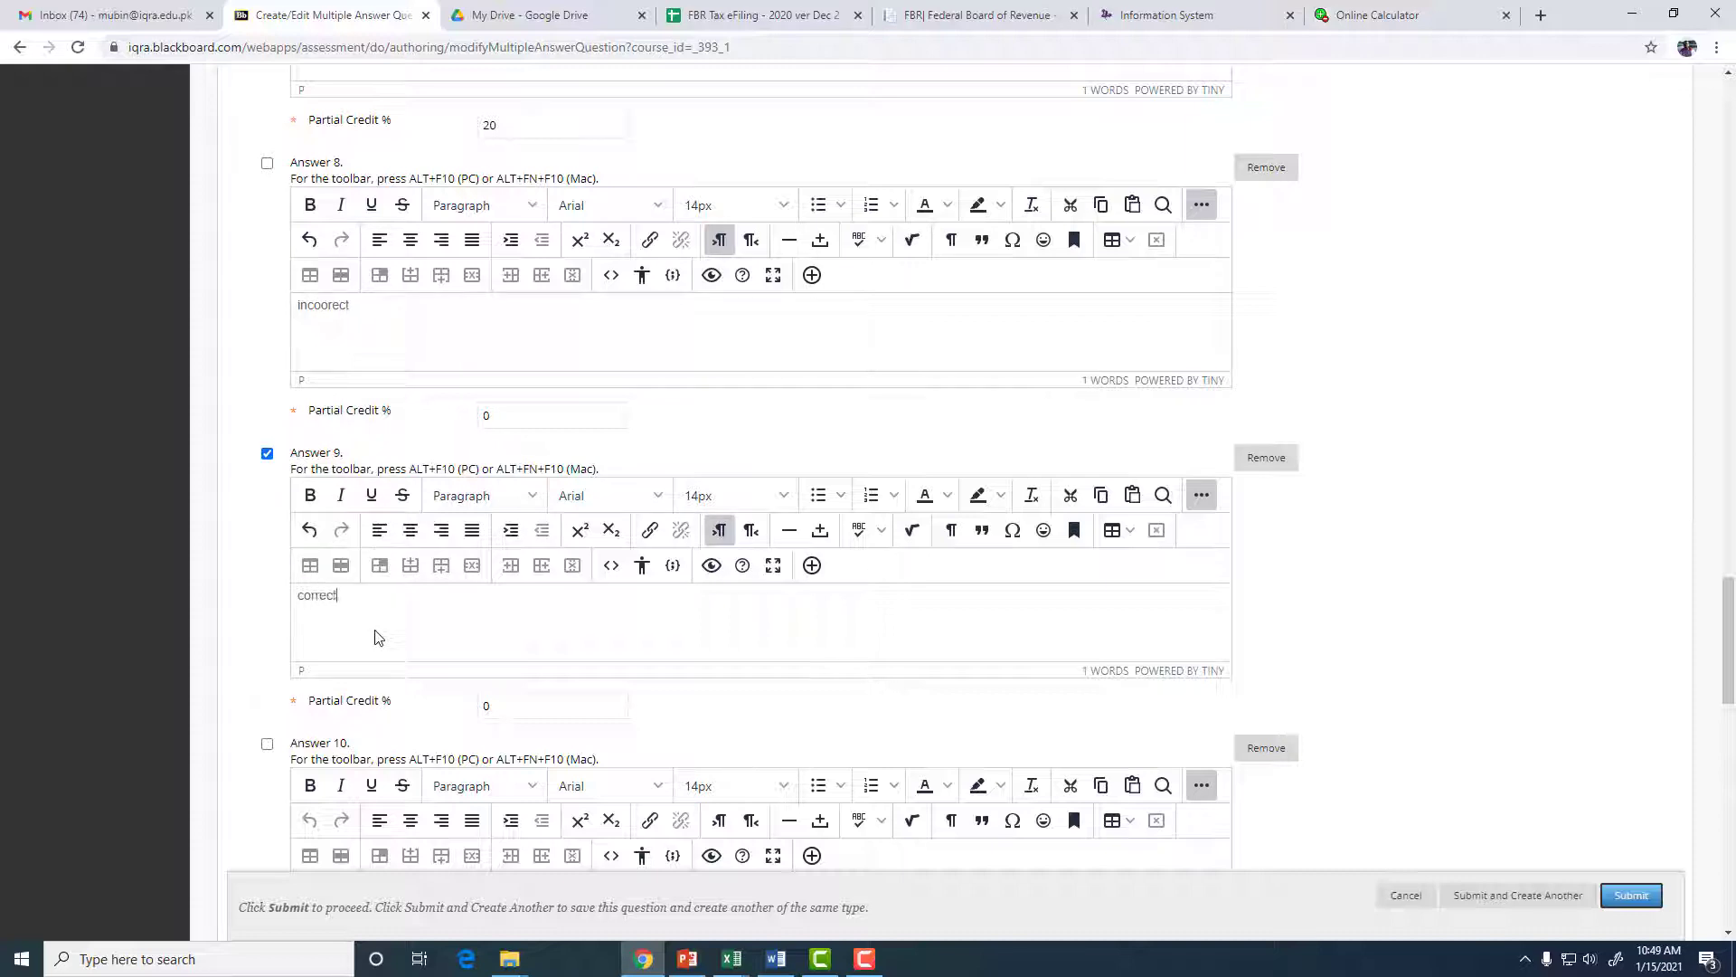
type("orrect")
scroll(513, 488, "up", 5)
scroll(521, 535, "down", 6)
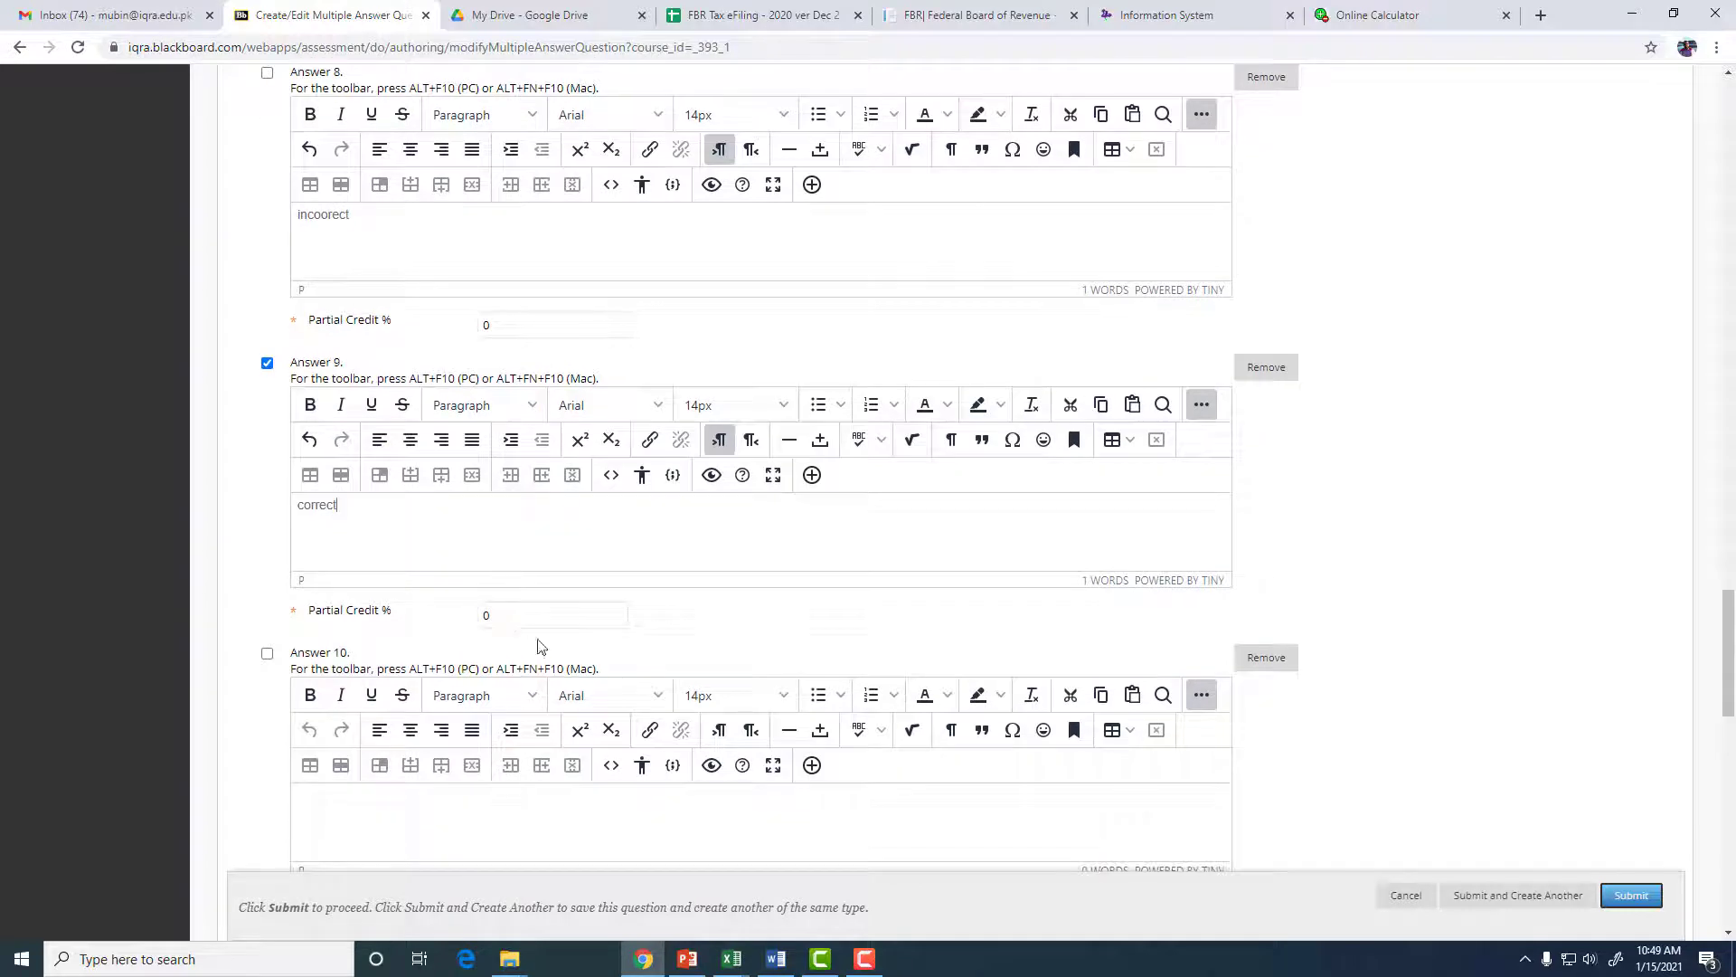
scroll(507, 608, "down", 3)
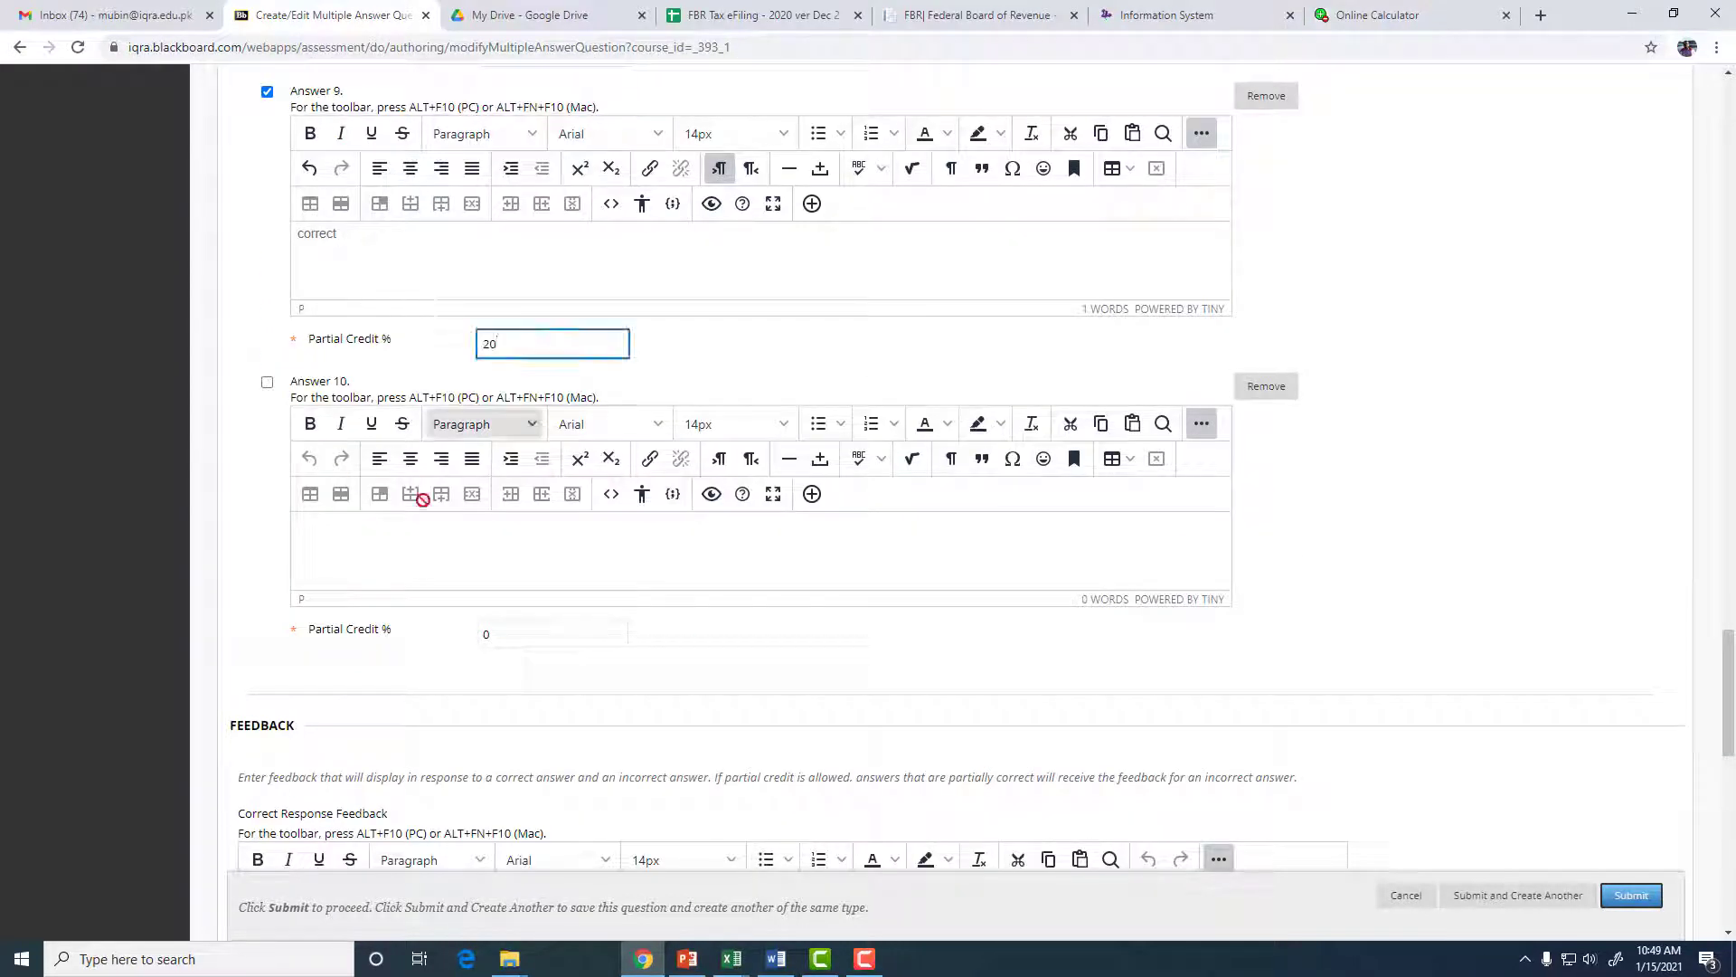
left_click(430, 547)
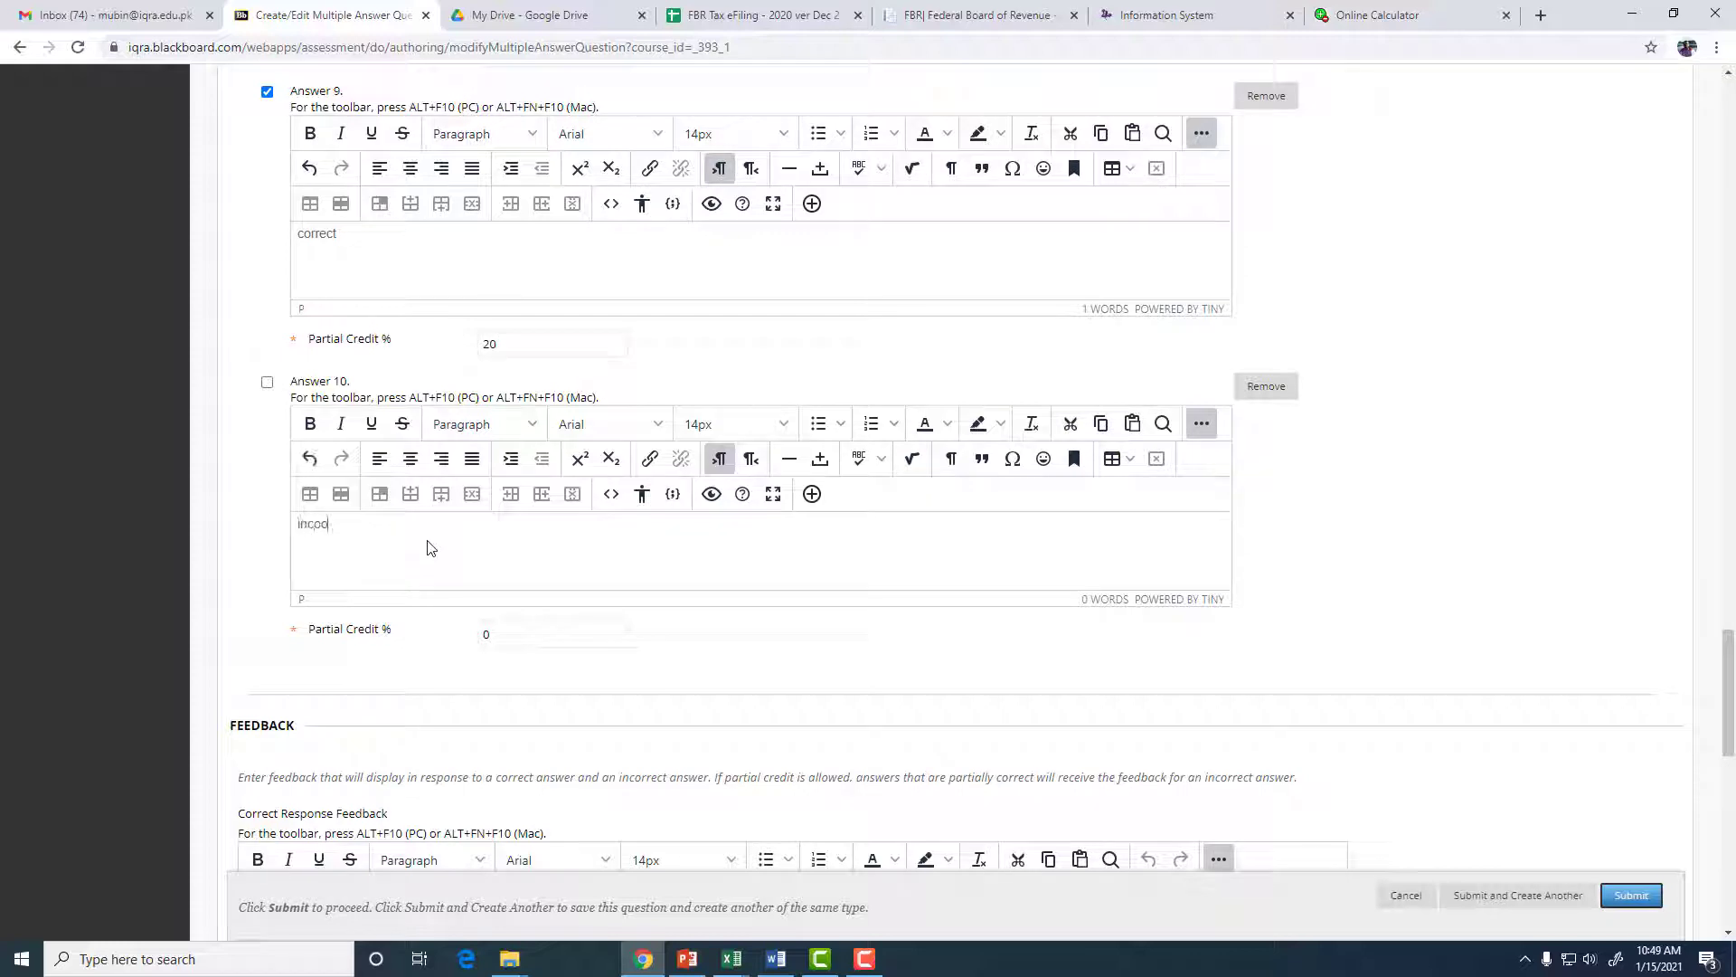
- Try to submit the multiple answer question
scroll(574, 637, "down", 5)
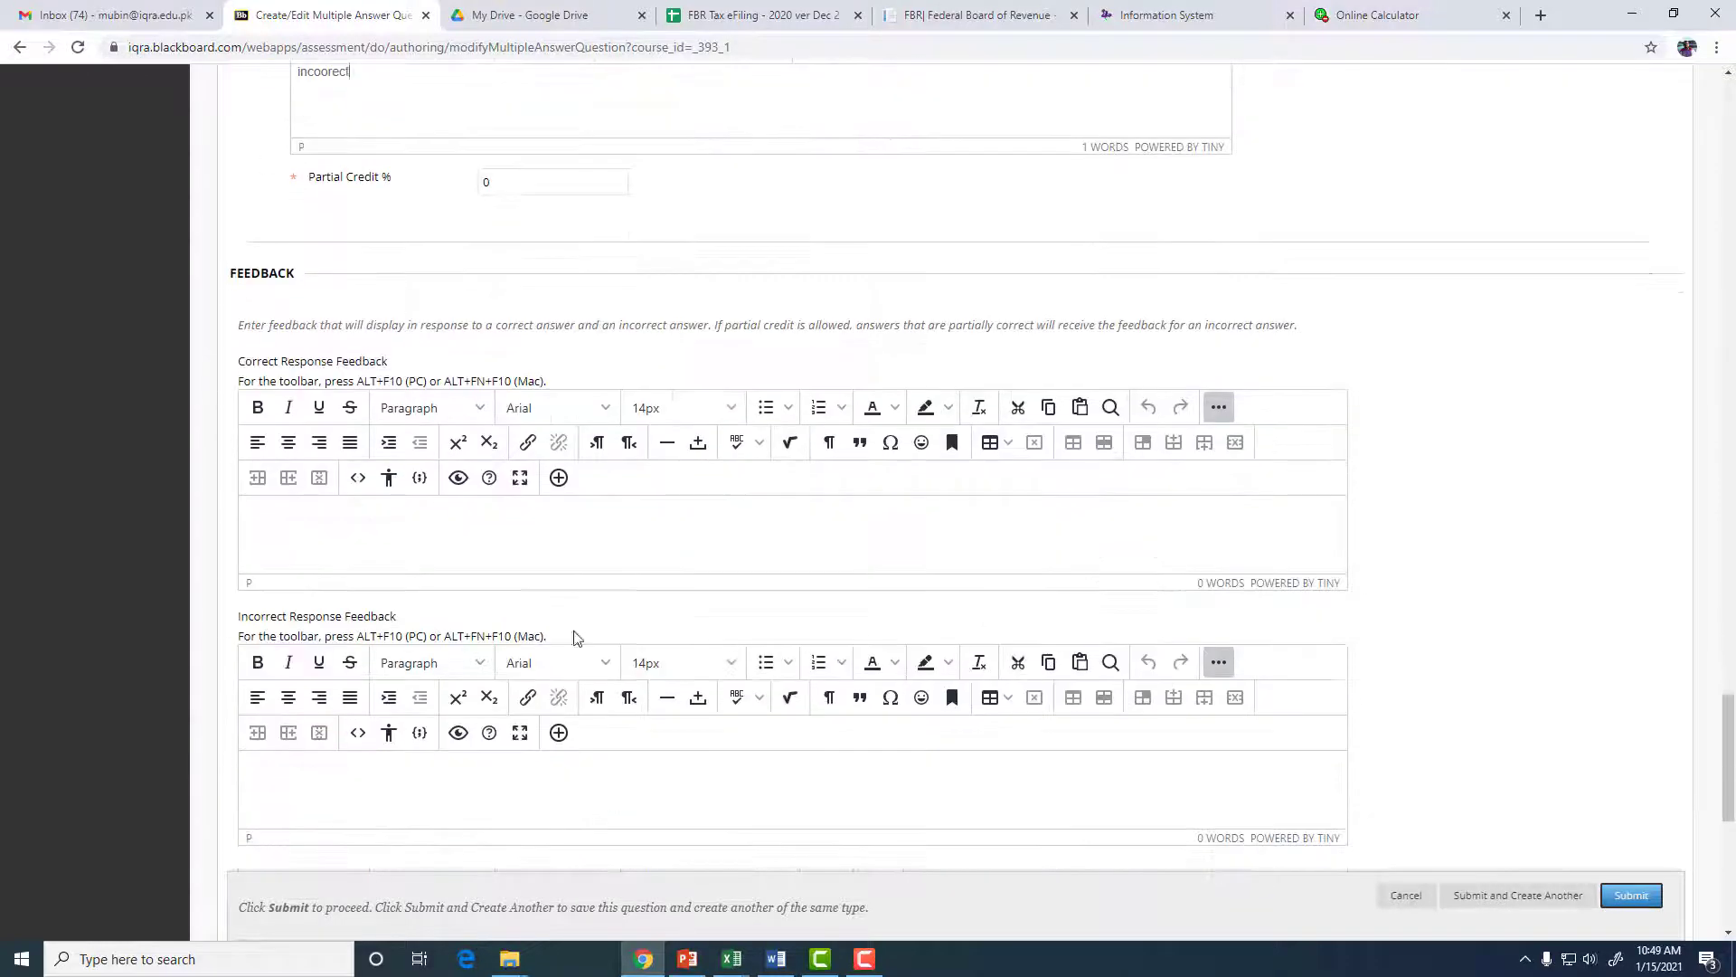
left_click(1625, 898)
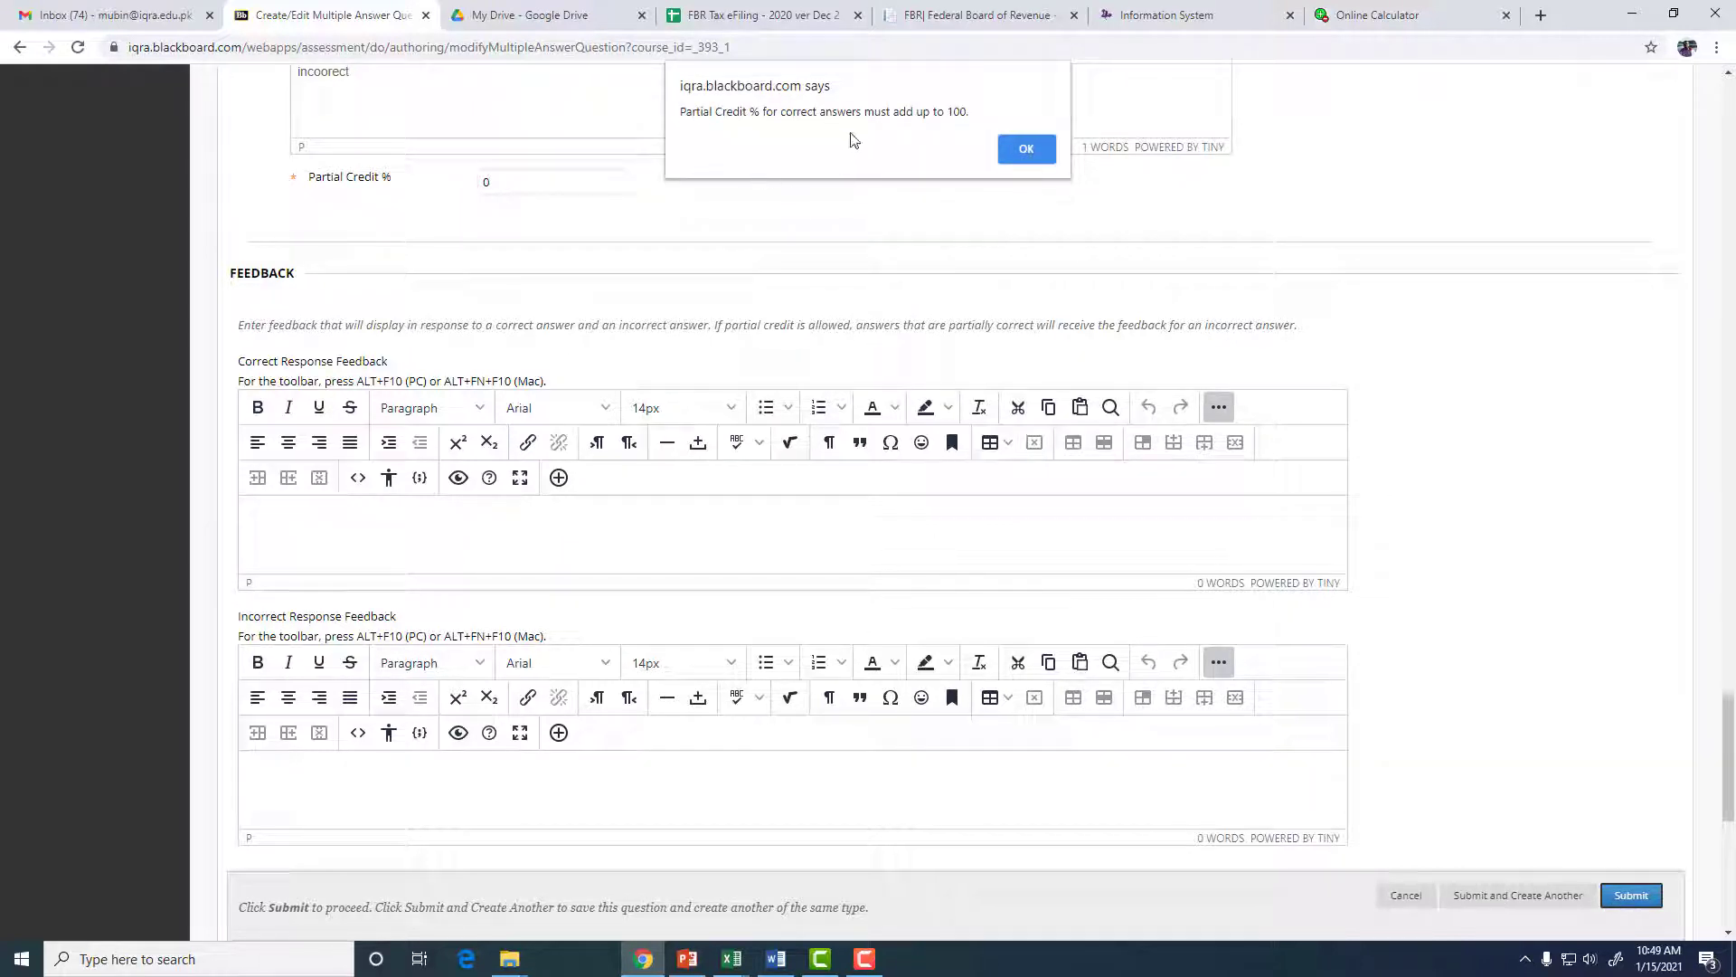
left_click(1027, 151)
- Review the correct marks and partial credit percentages of all ten answers, along with the question's scoring options
scroll(620, 399, "up", 9)
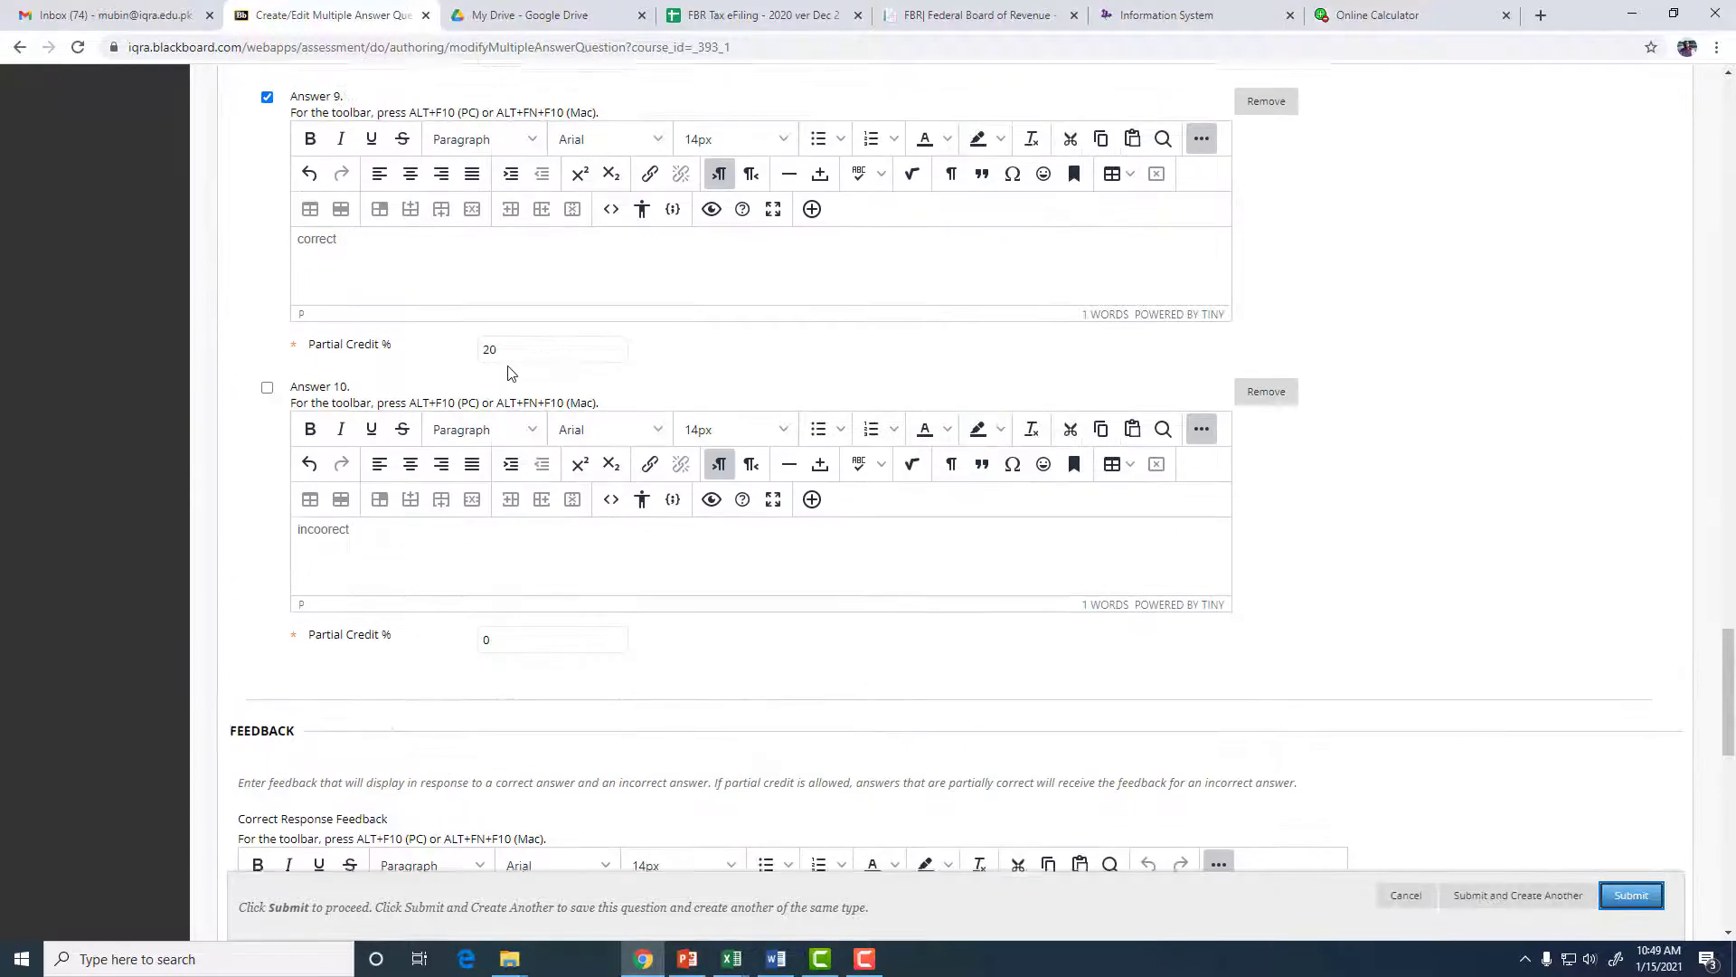
scroll(521, 376, "up", 12)
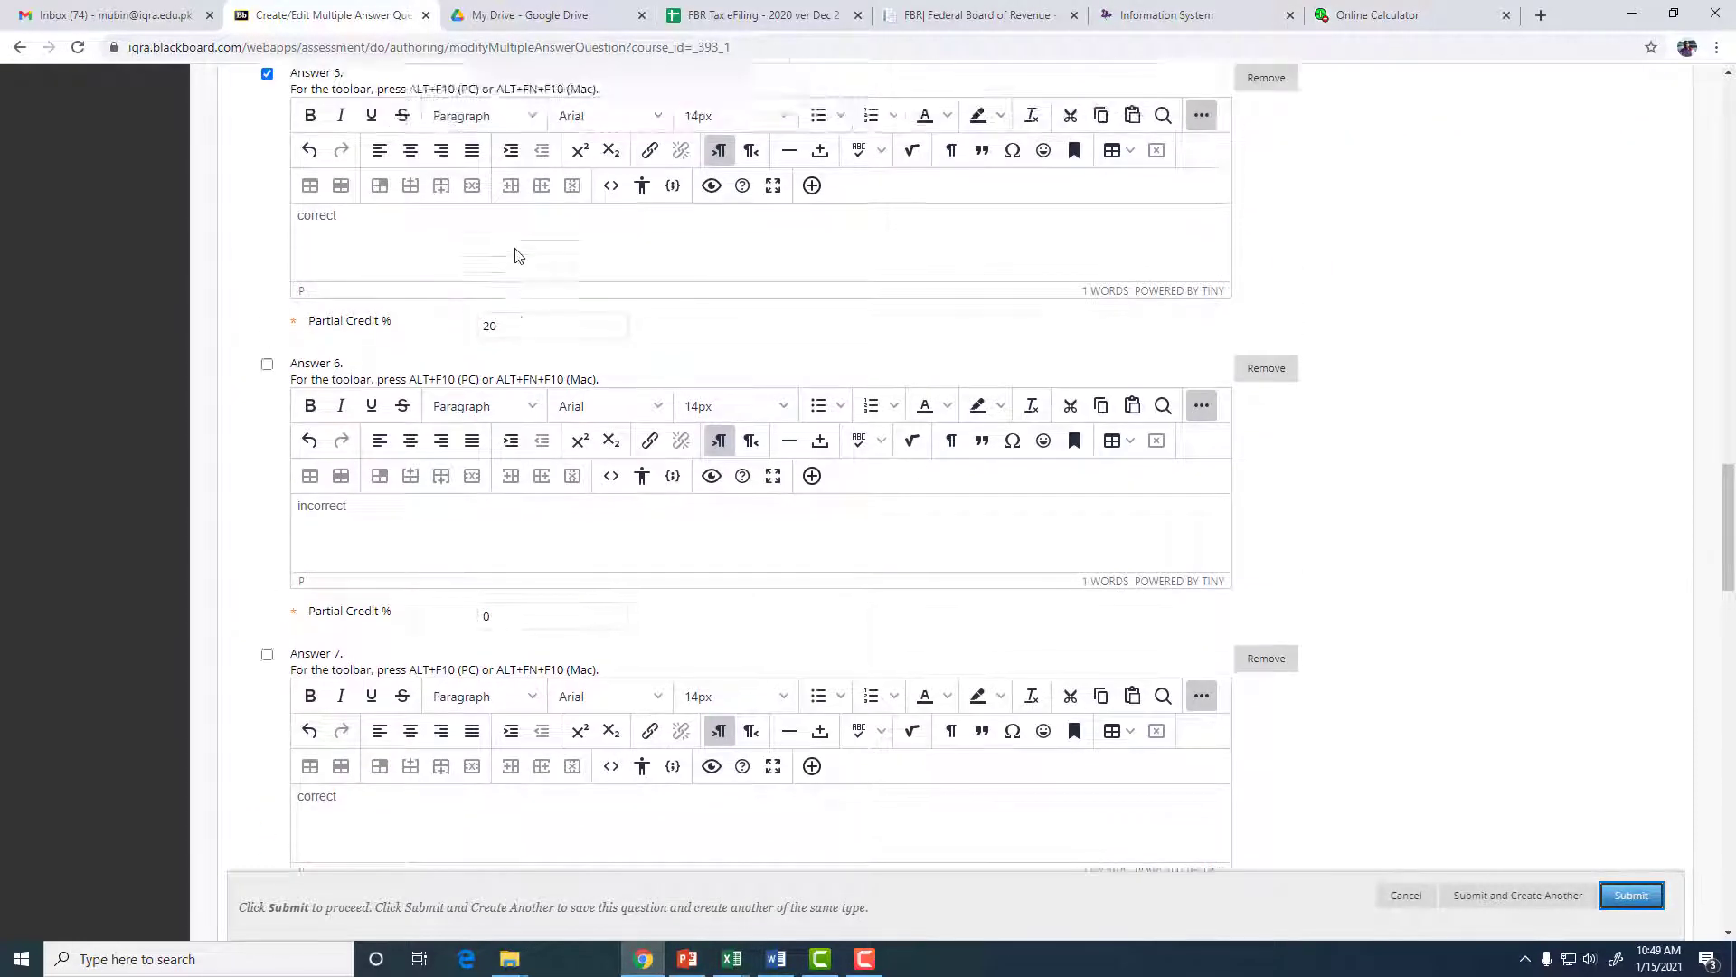
scroll(525, 256, "up", 10)
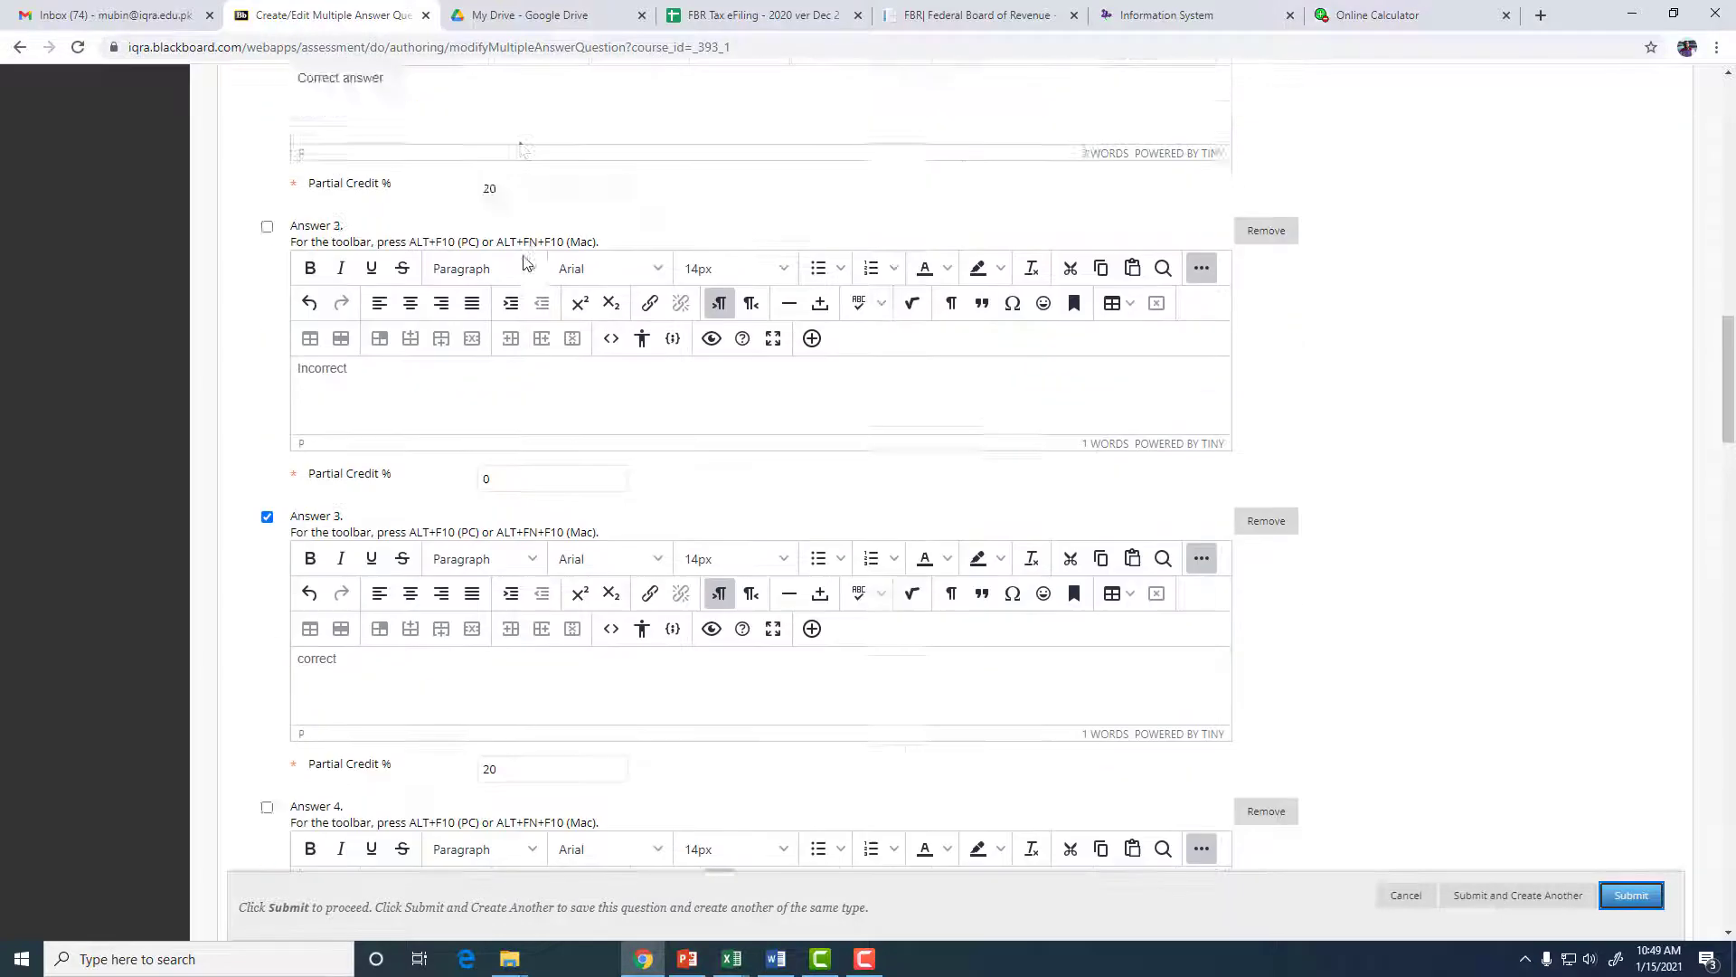
scroll(527, 263, "up", 2)
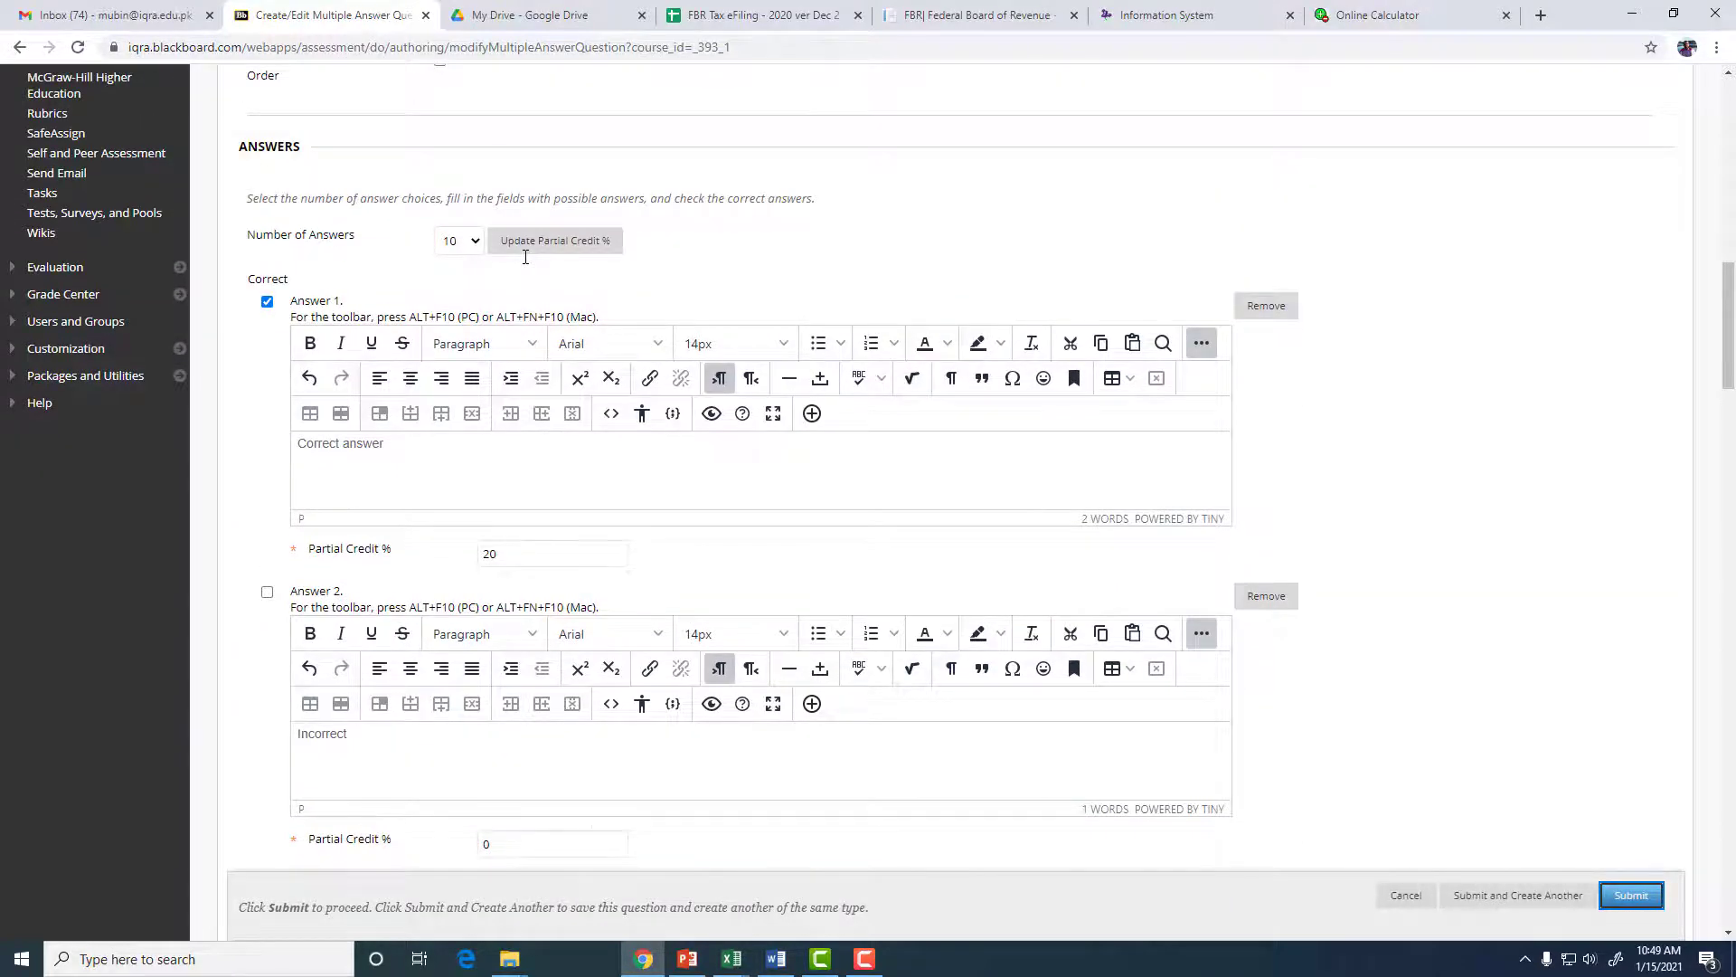
scroll(528, 260, "up", 5)
scroll(527, 263, "down", 2)
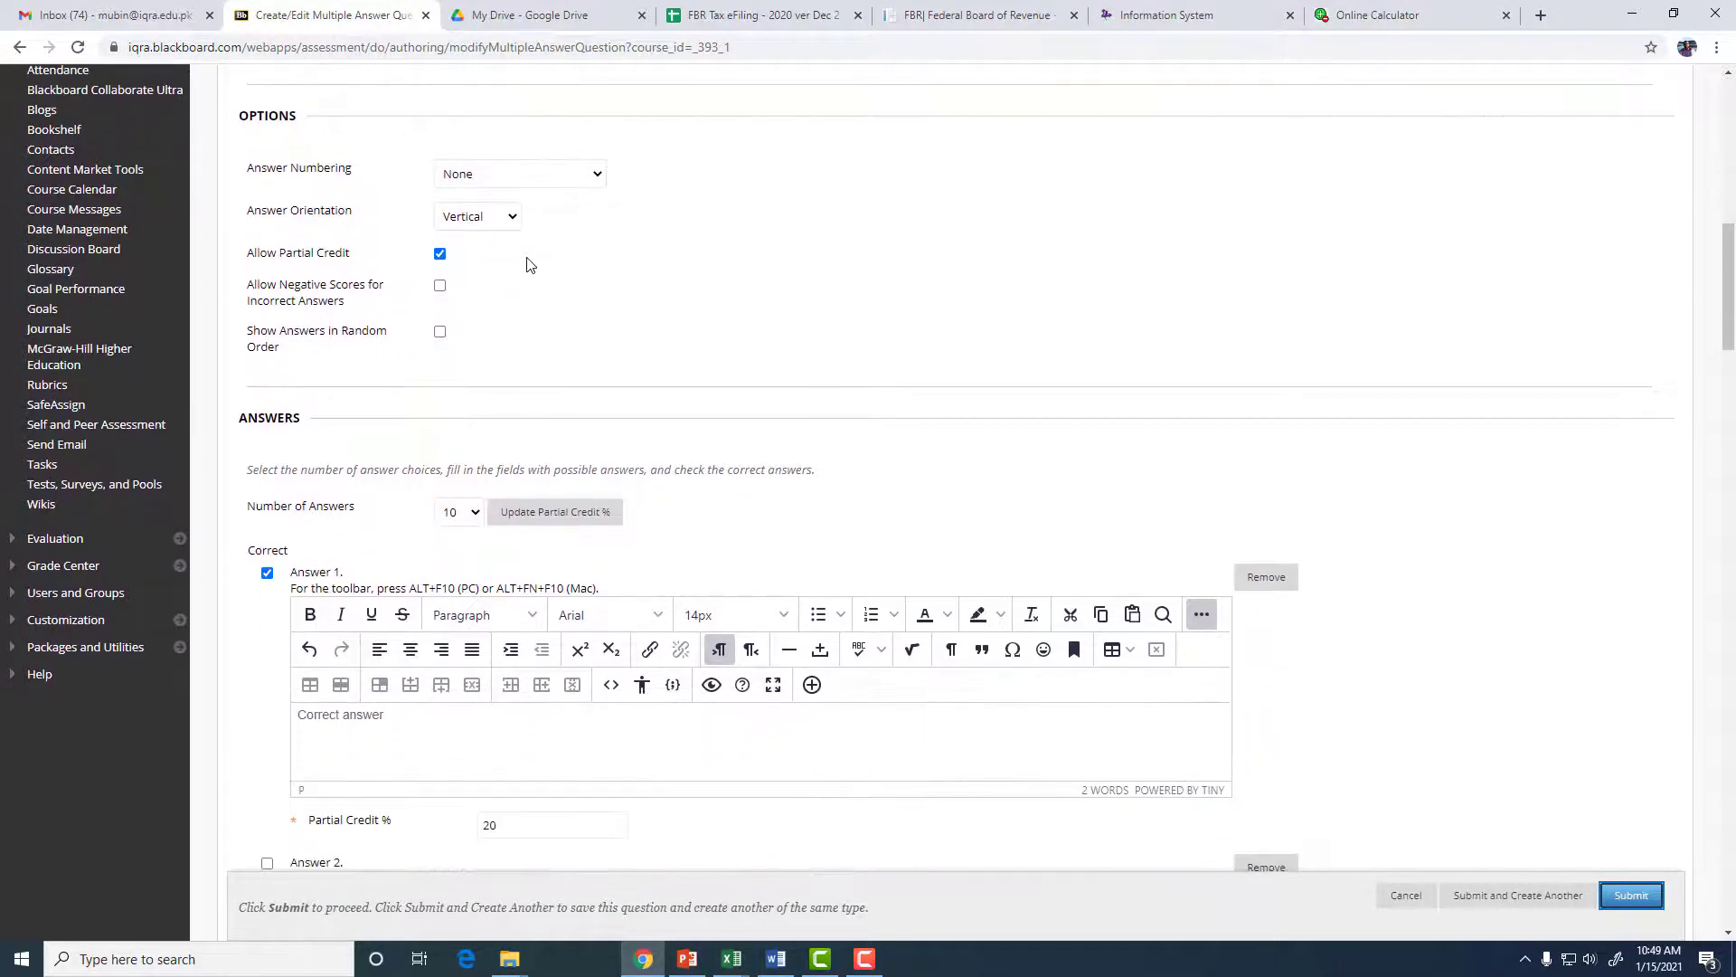
scroll(542, 295, "down", 3)
scroll(511, 486, "down", 13)
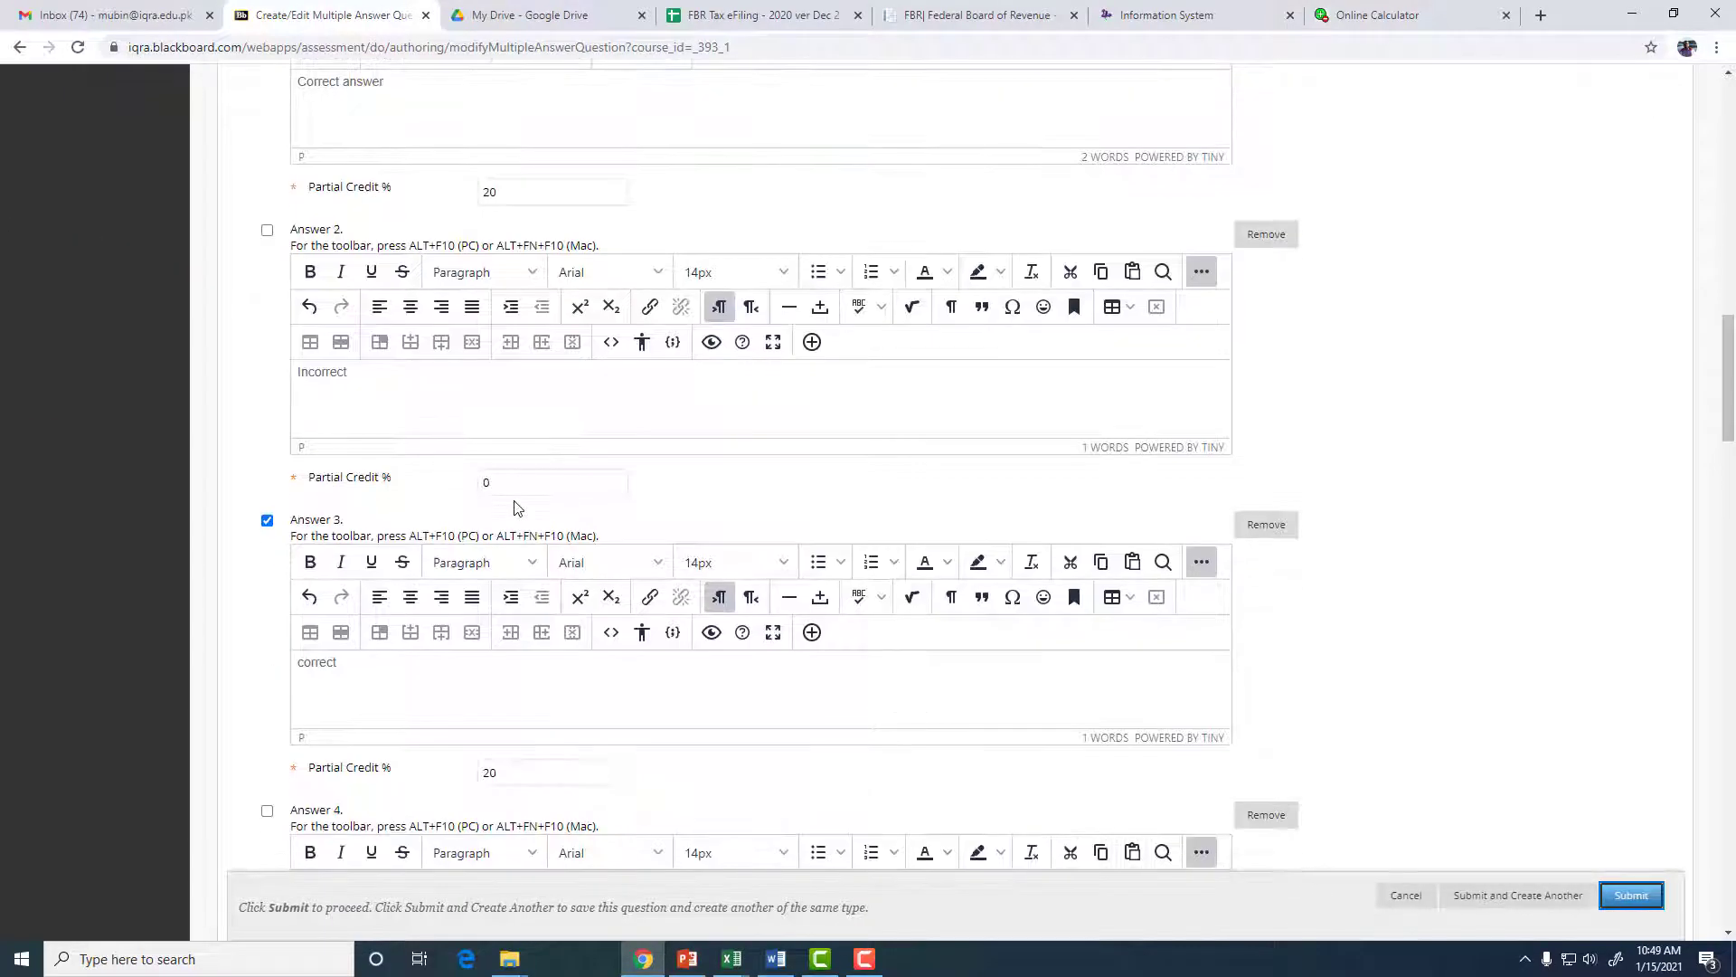
scroll(529, 454, "down", 12)
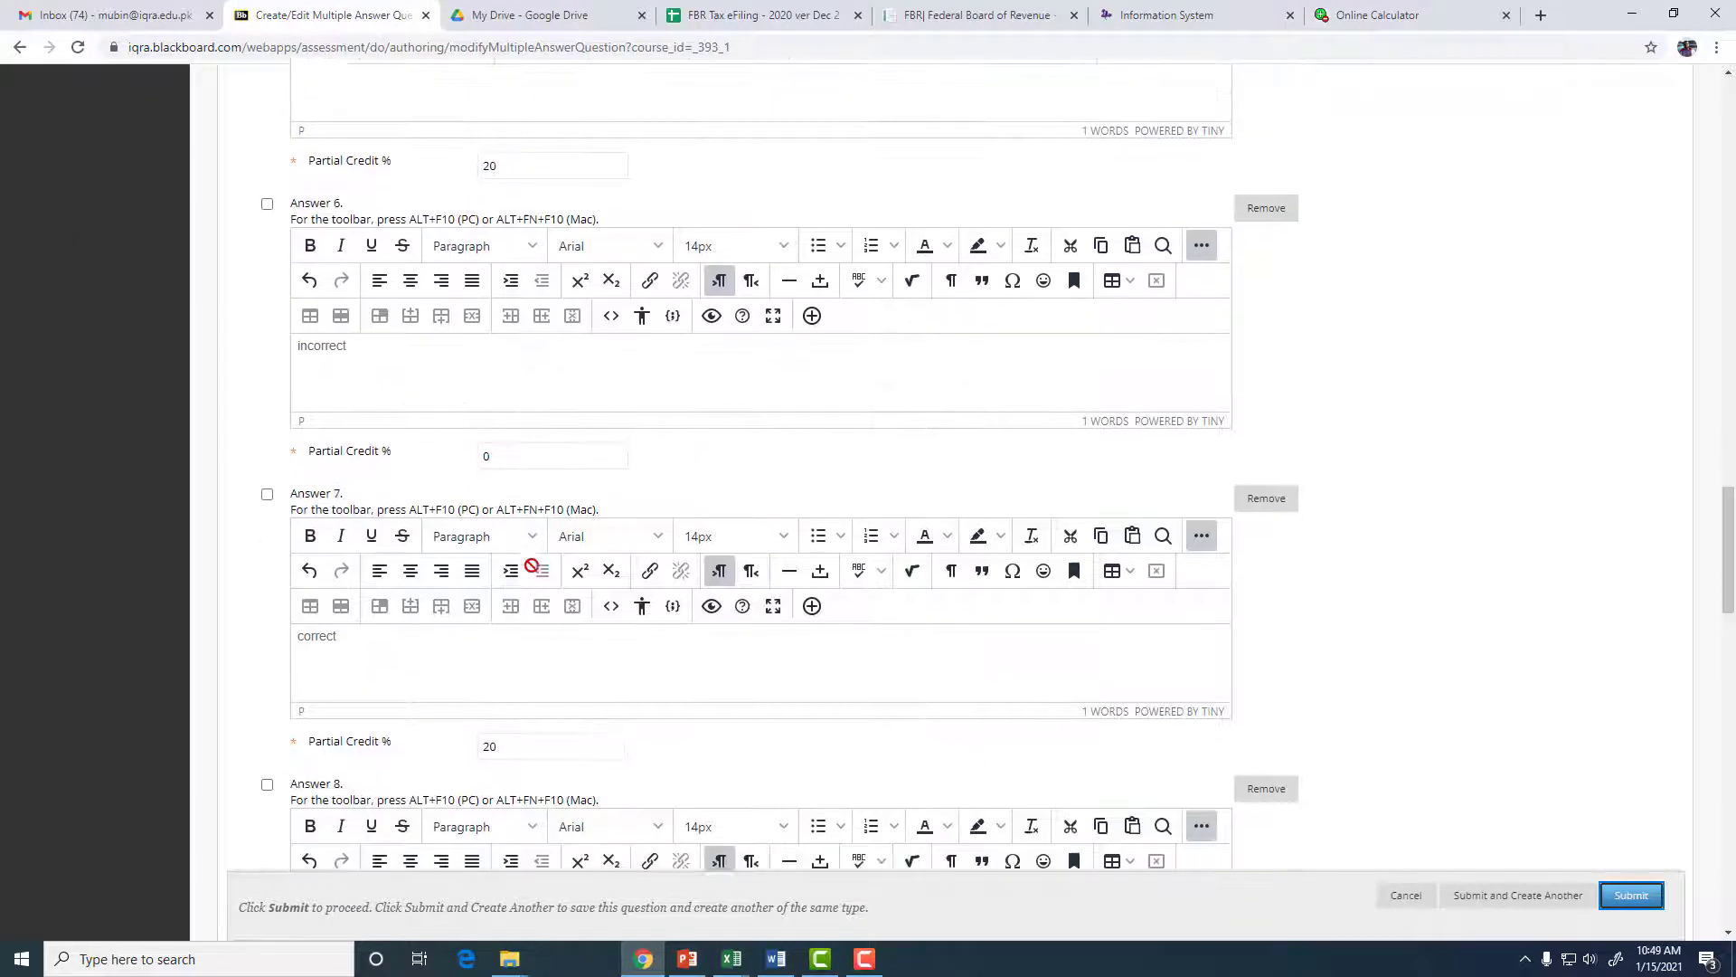
scroll(531, 564, "down", 2)
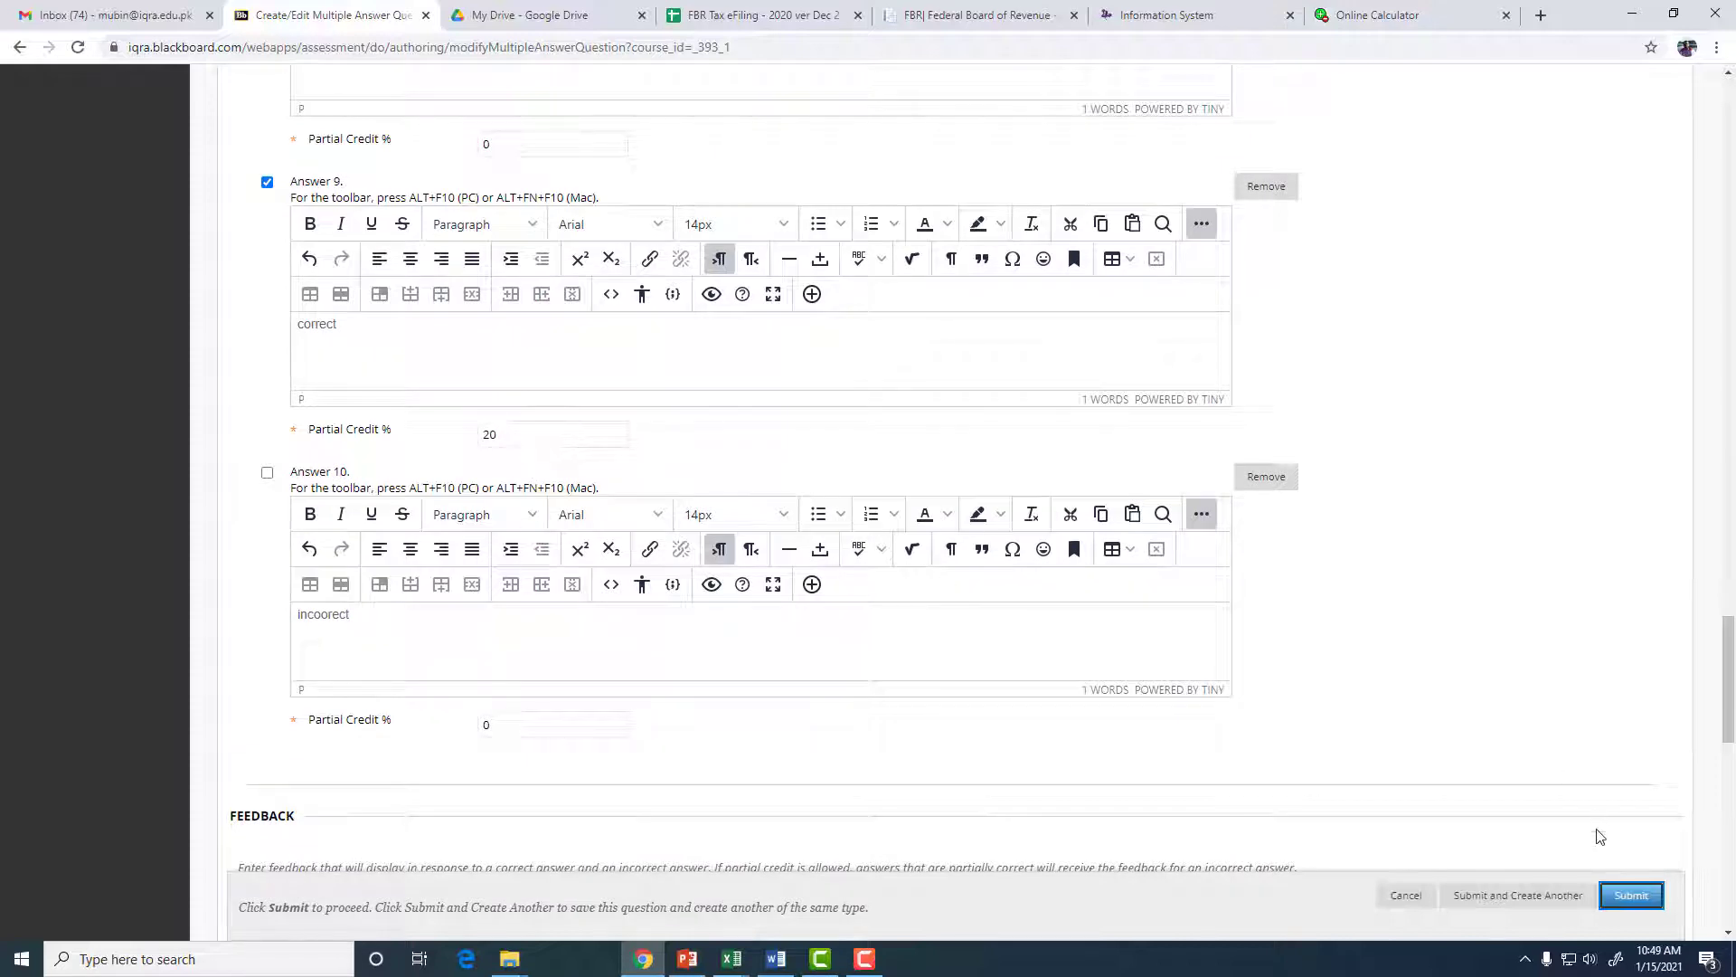
- Try to submit the question again, and have the partial credit percentages recalculated automatically across the answers
left_click(1628, 894)
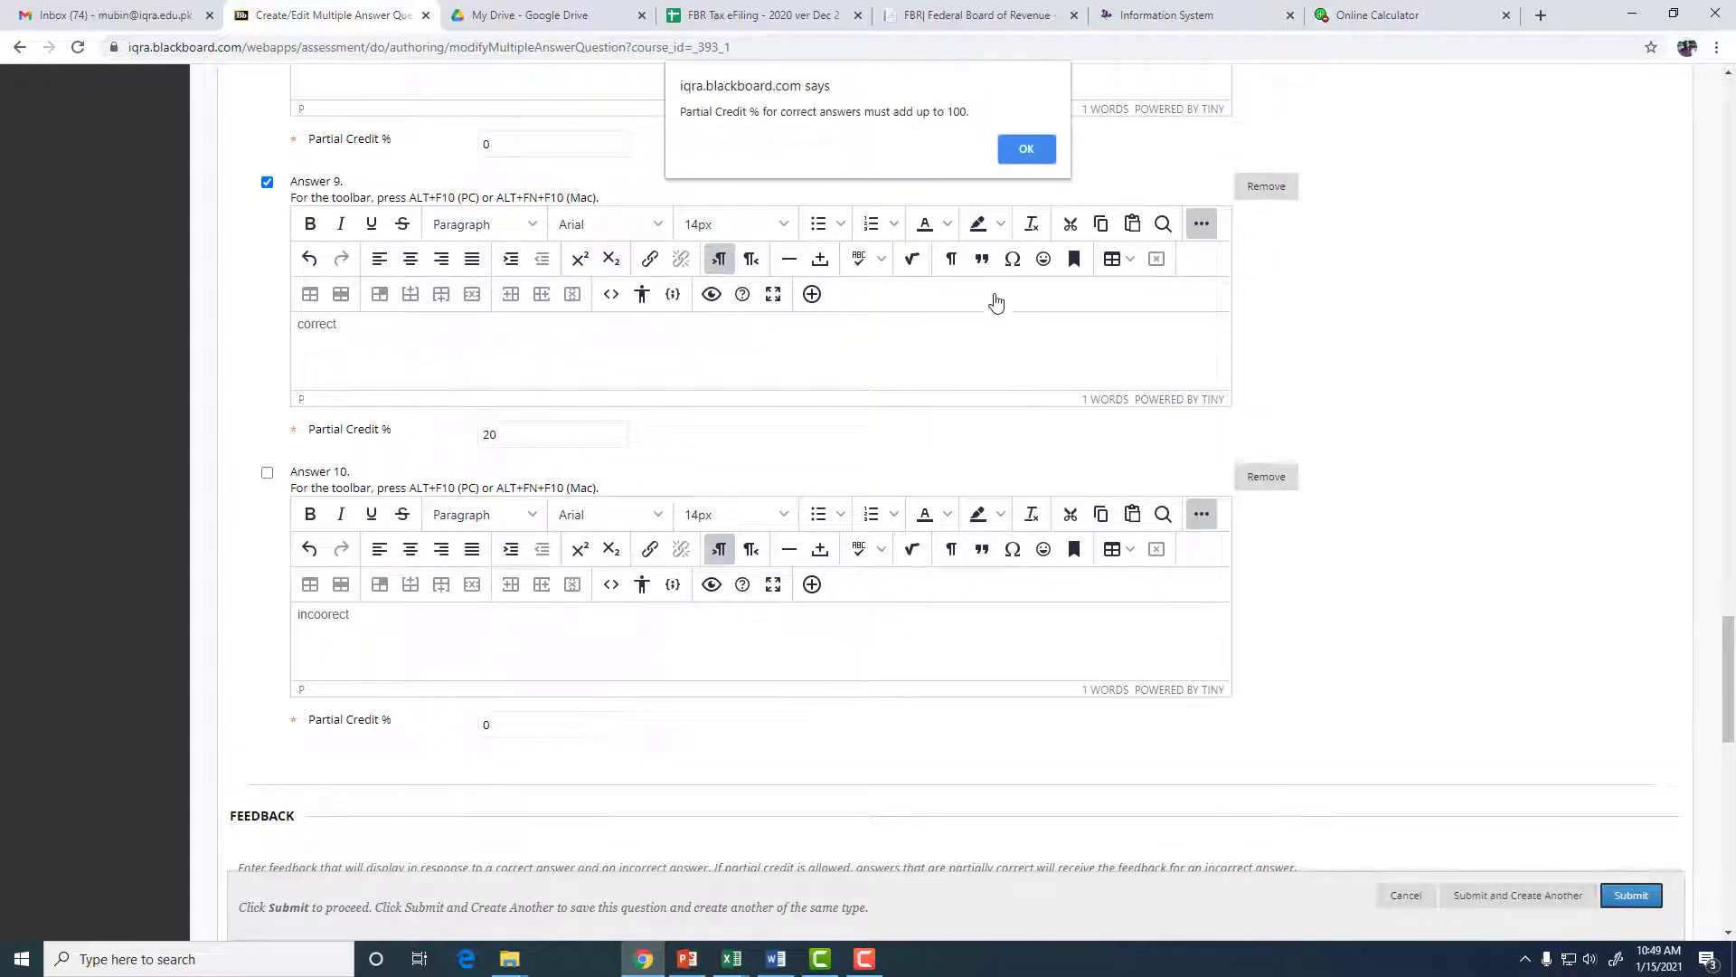
left_click(1029, 149)
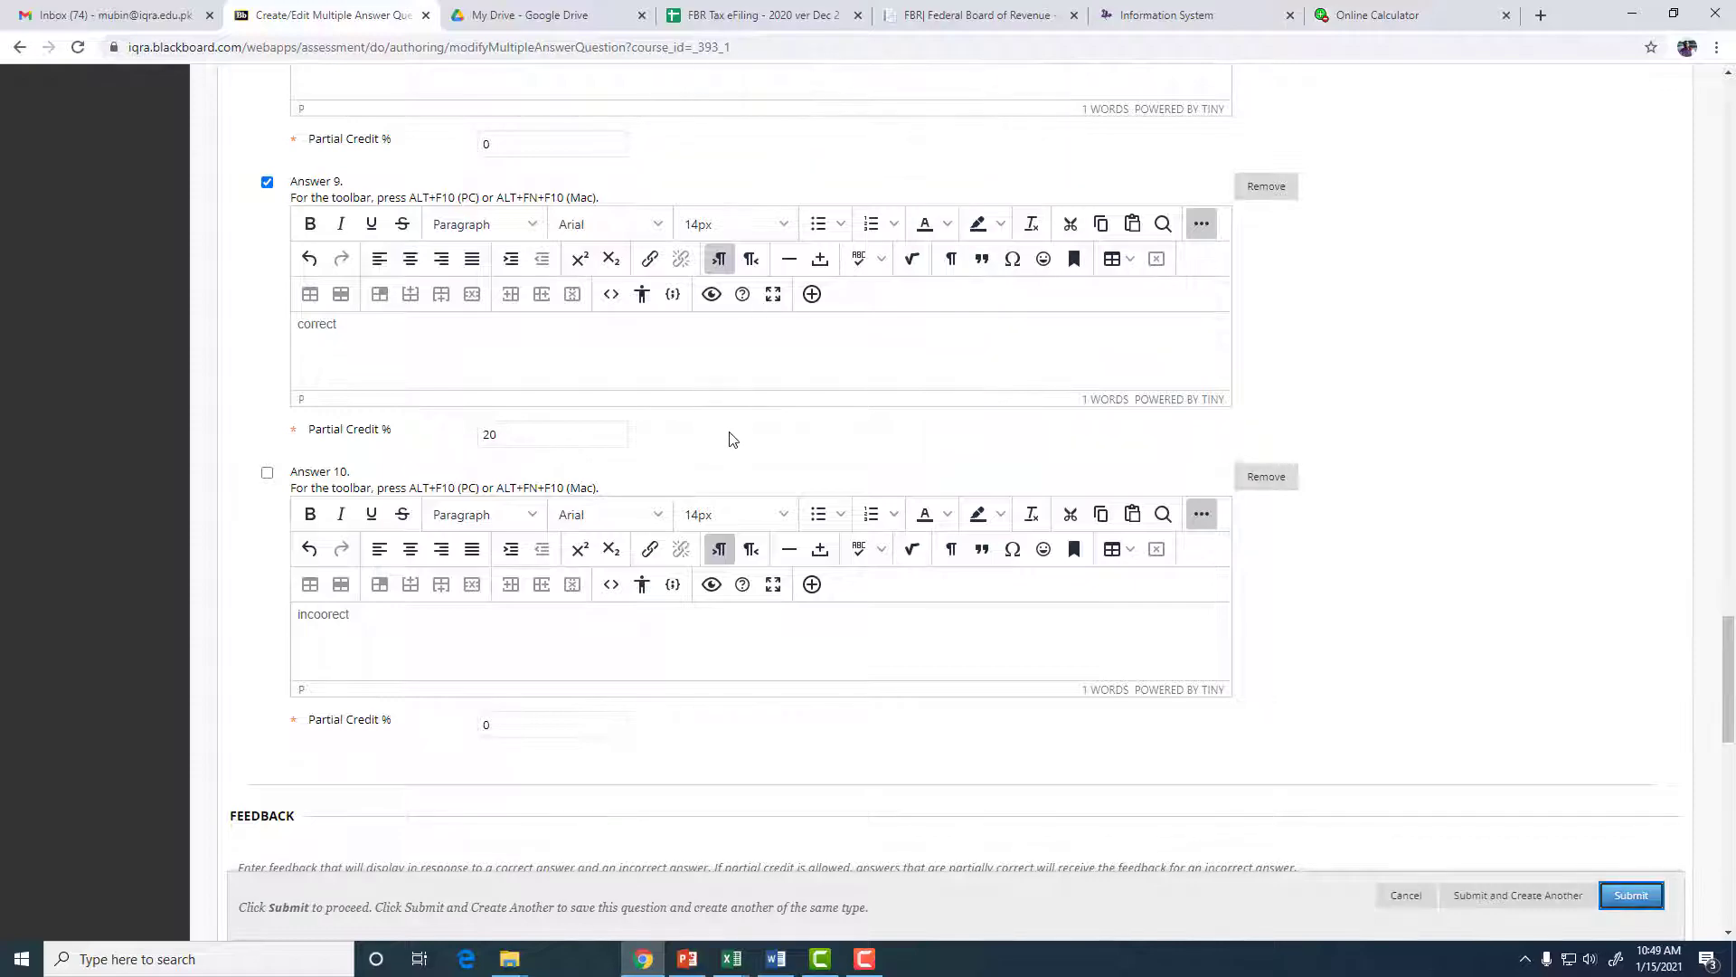
scroll(728, 446, "down", 4)
scroll(733, 446, "up", 7)
scroll(733, 446, "up", 10)
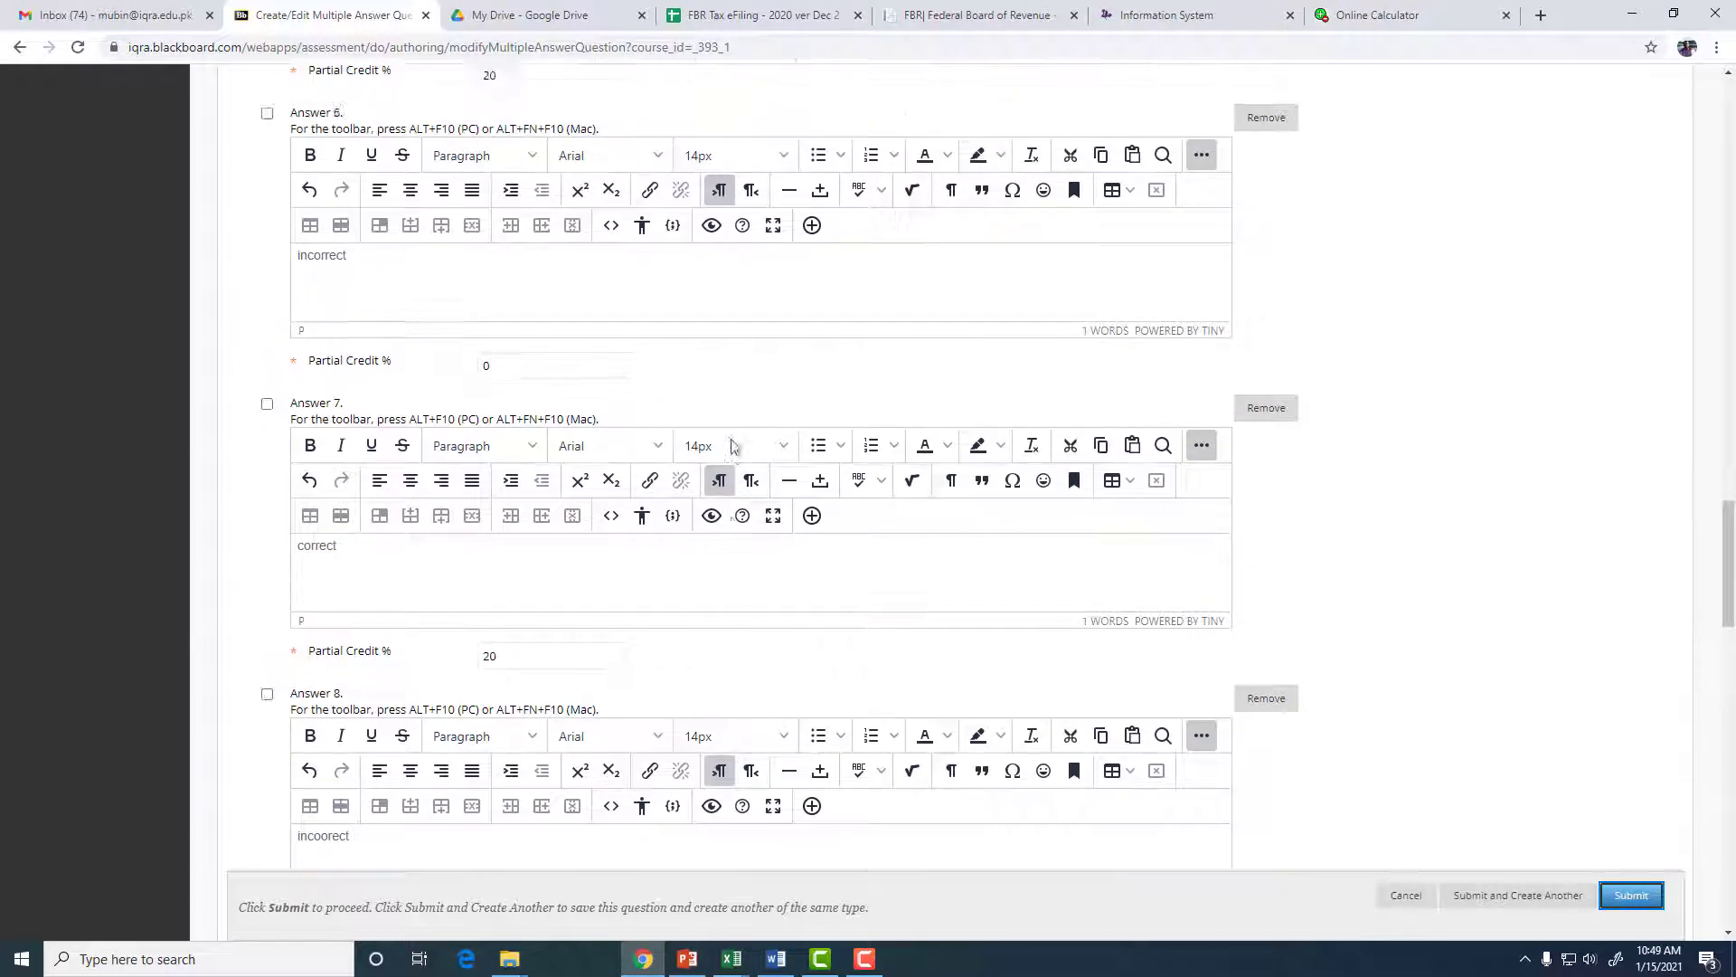
scroll(733, 445, "up", 10)
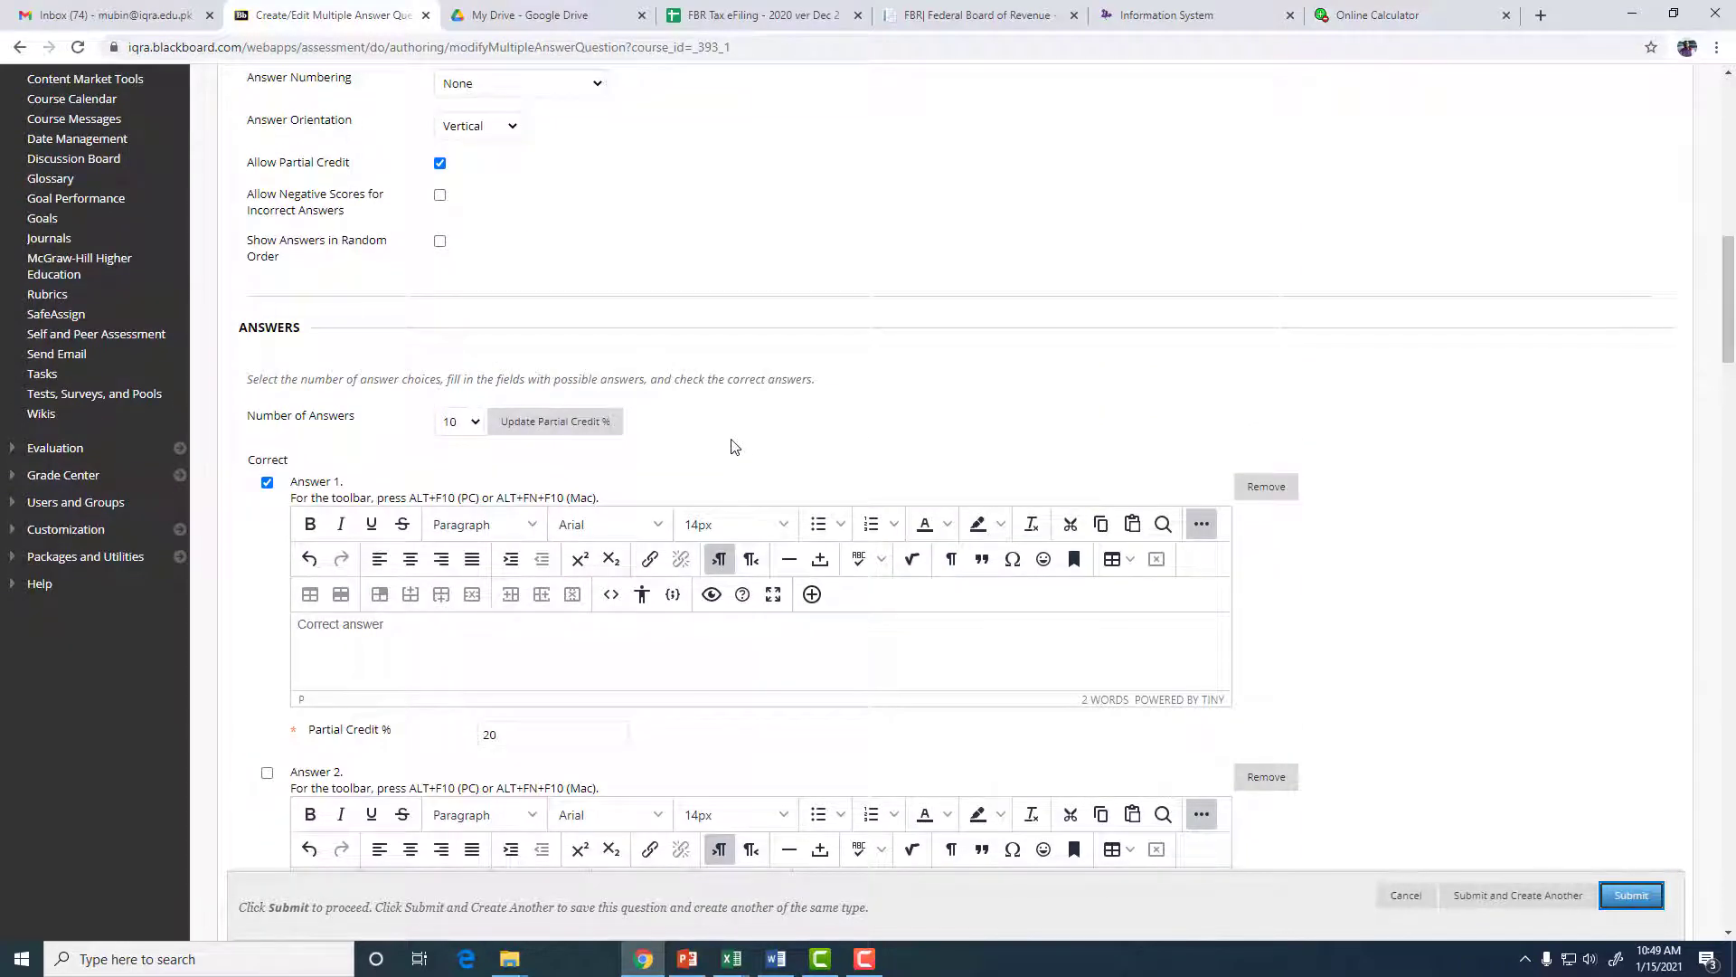
left_click(562, 421)
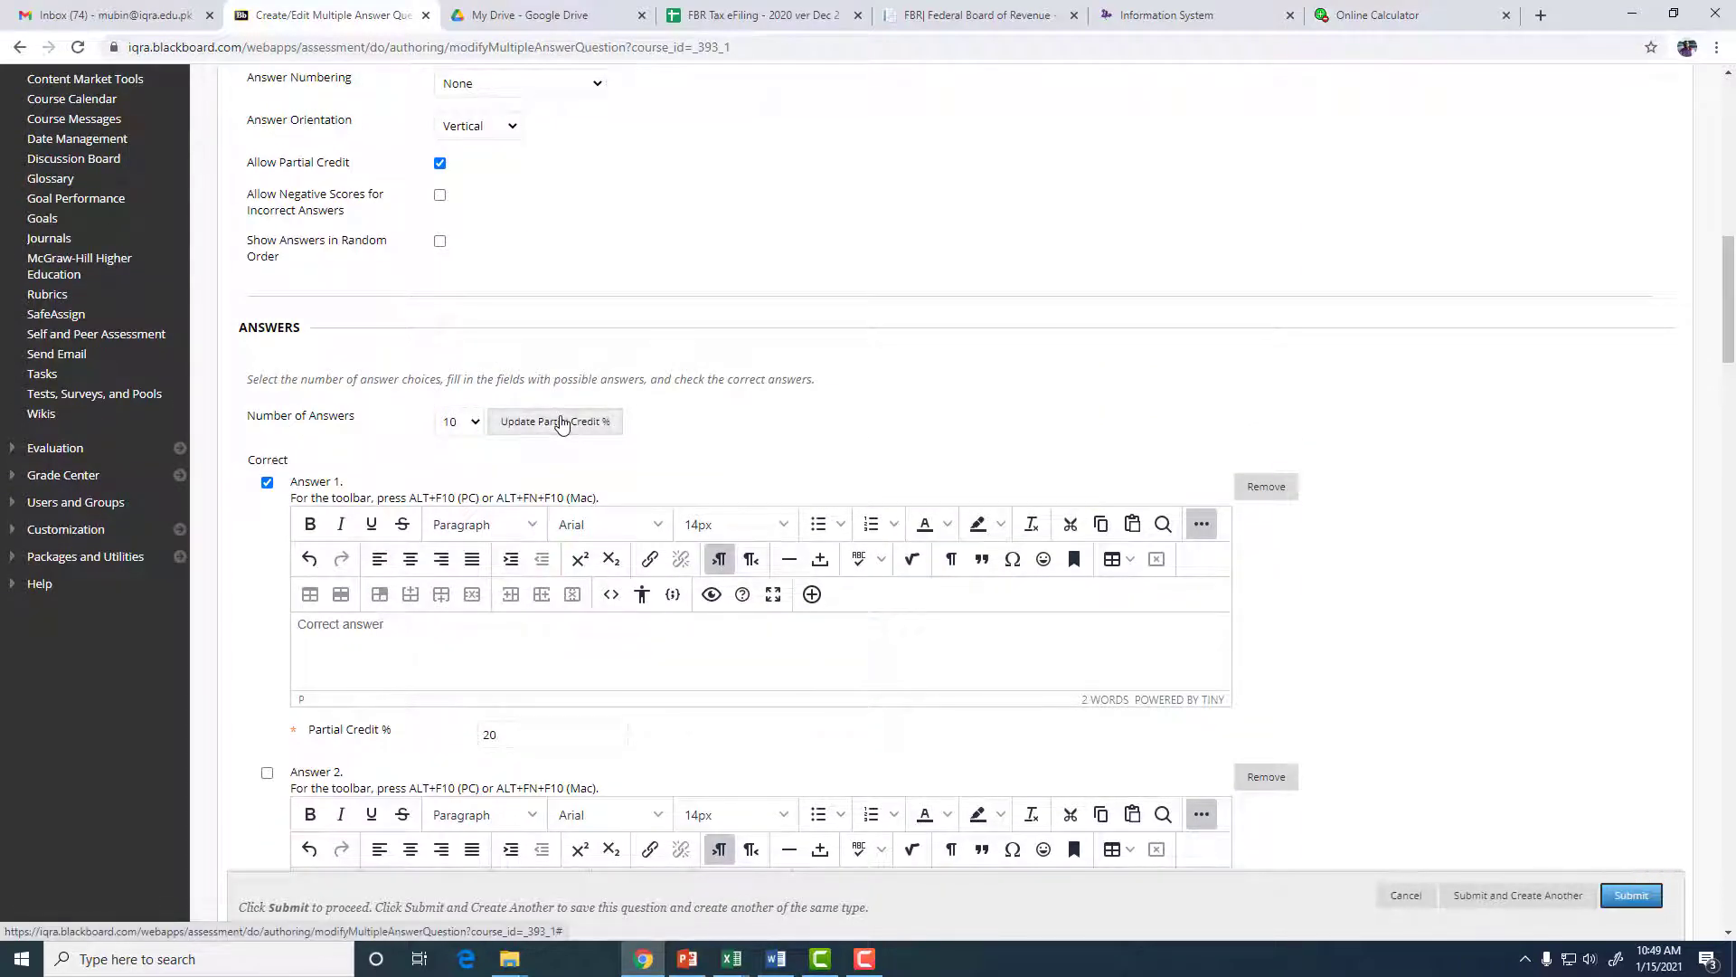
- Check the answers for a missing correct mark and mark Answer 7 as correct
scroll(573, 657, "down", 9)
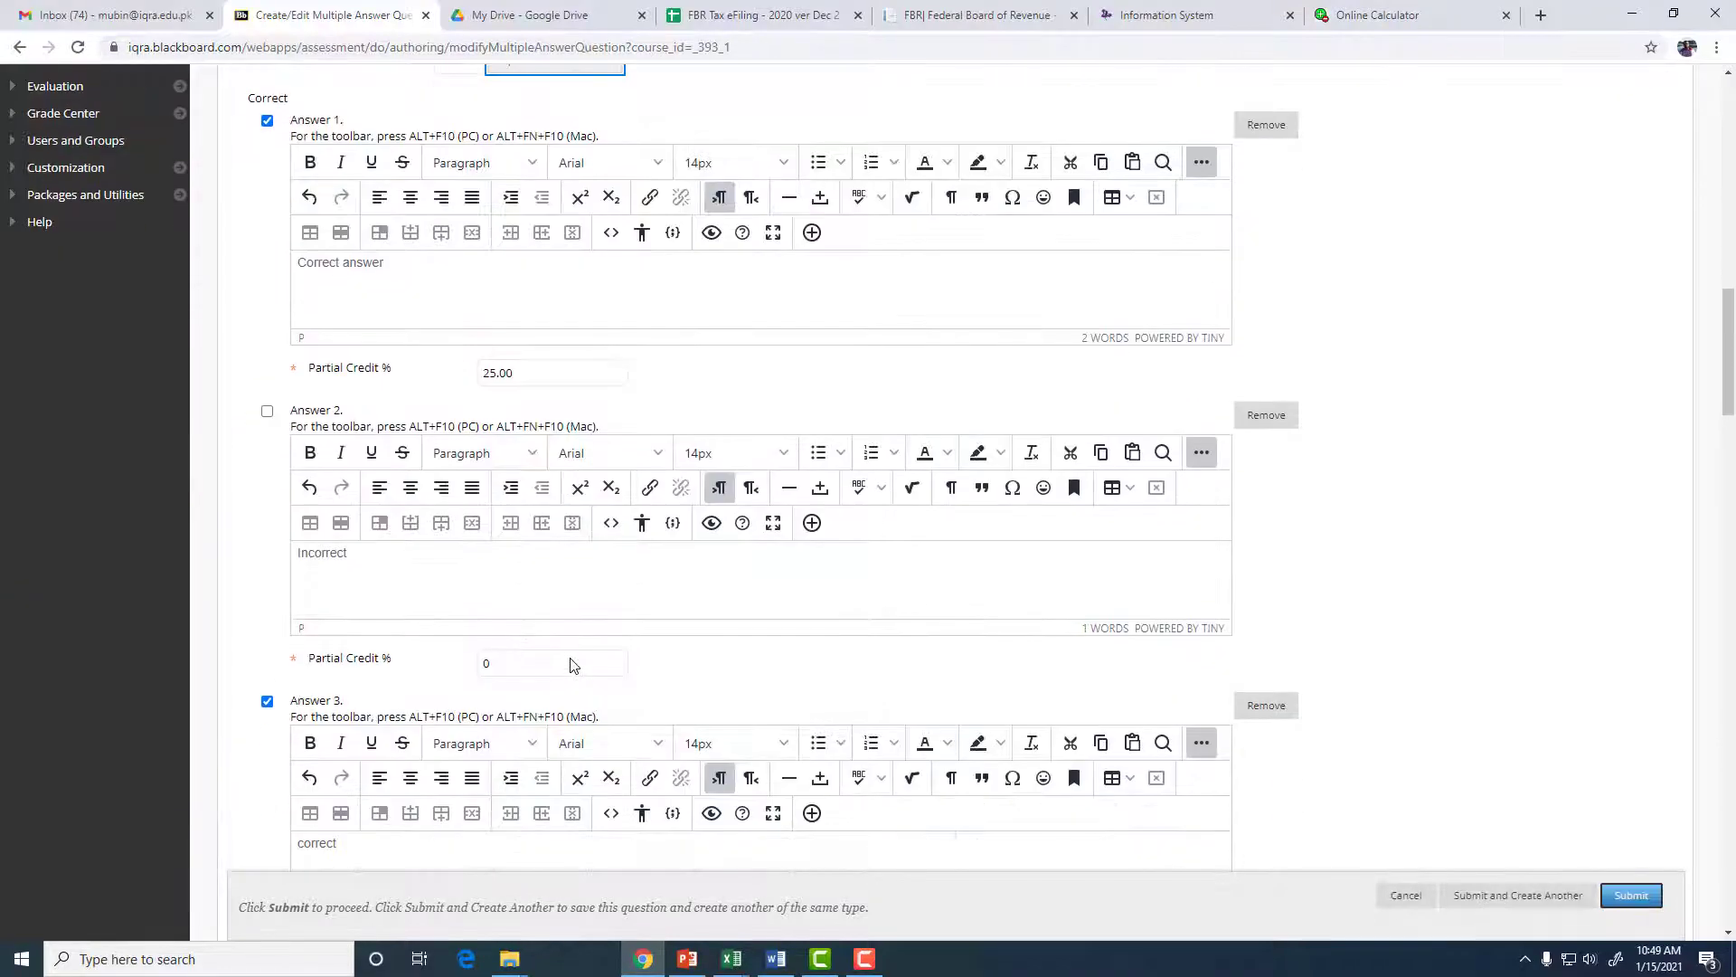
scroll(572, 657, "down", 9)
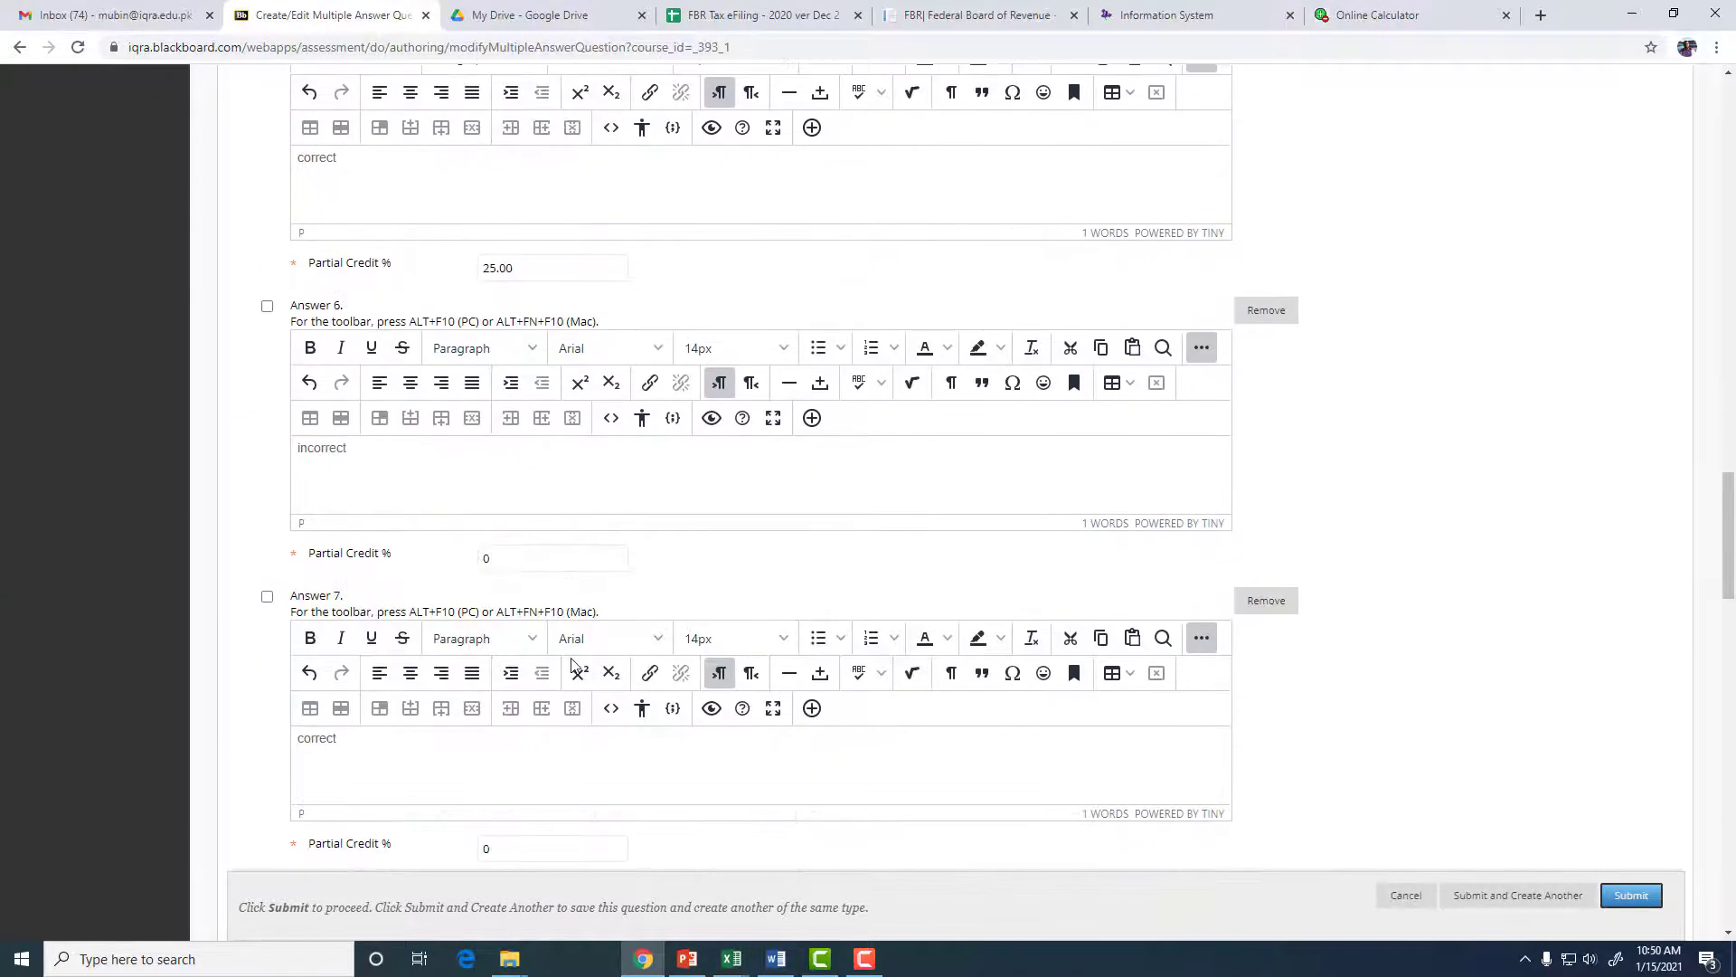
scroll(573, 661, "down", 5)
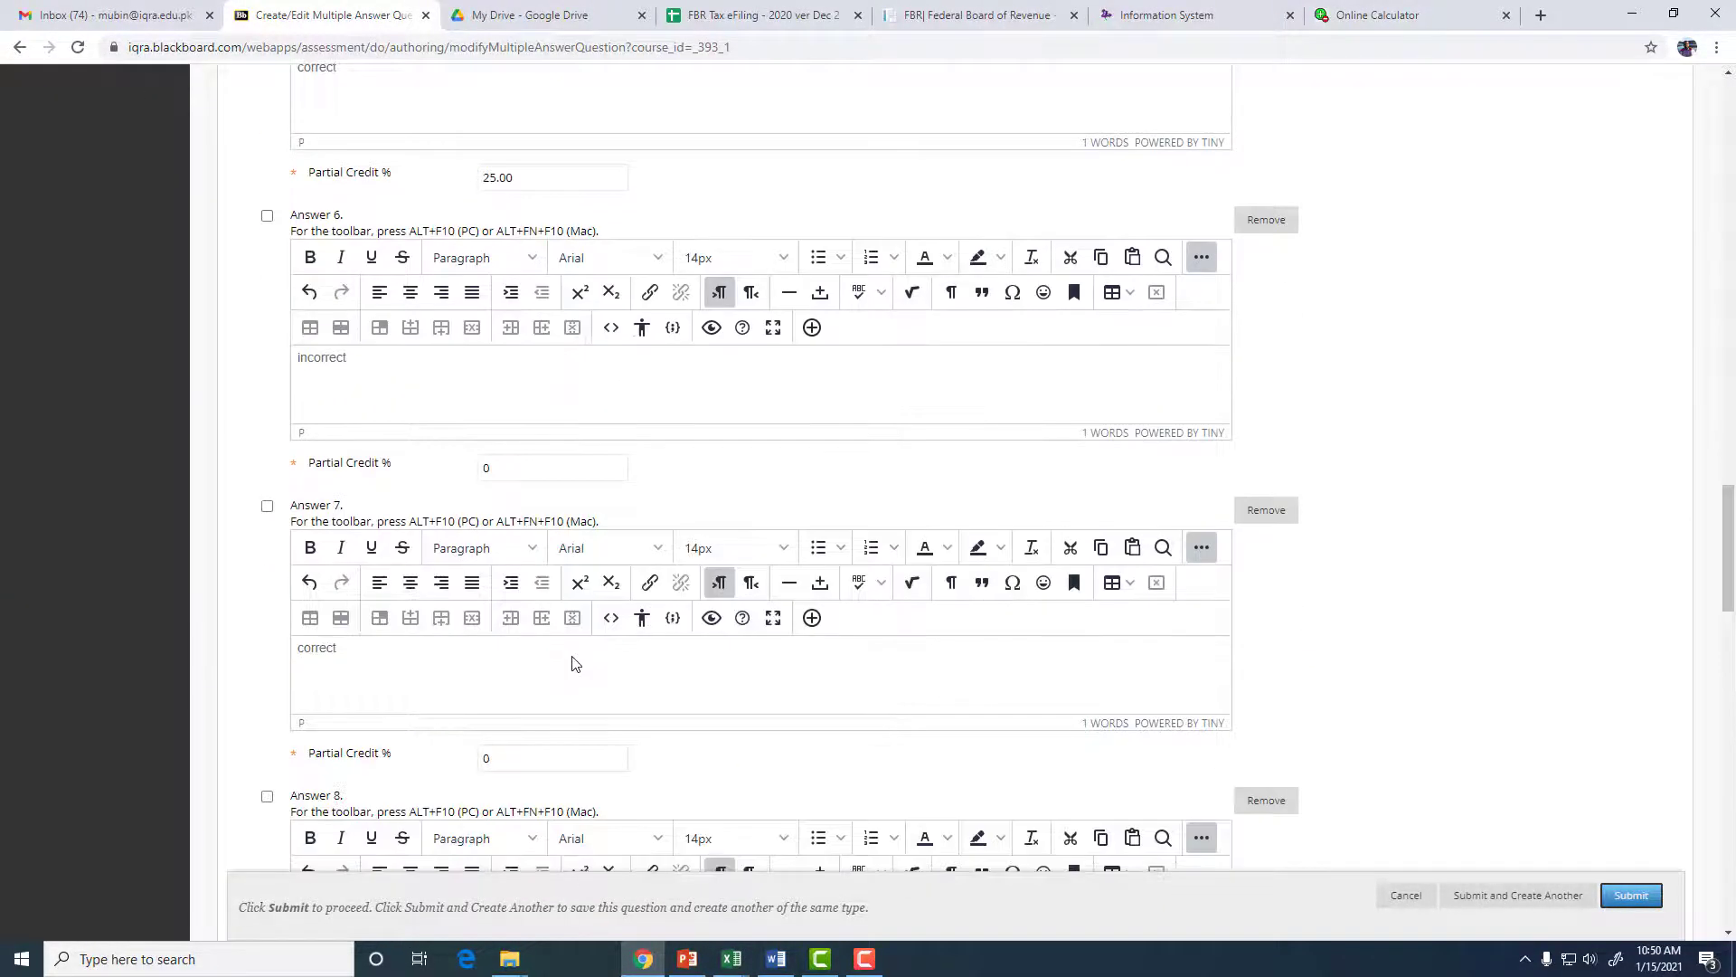
scroll(572, 660, "down", 7)
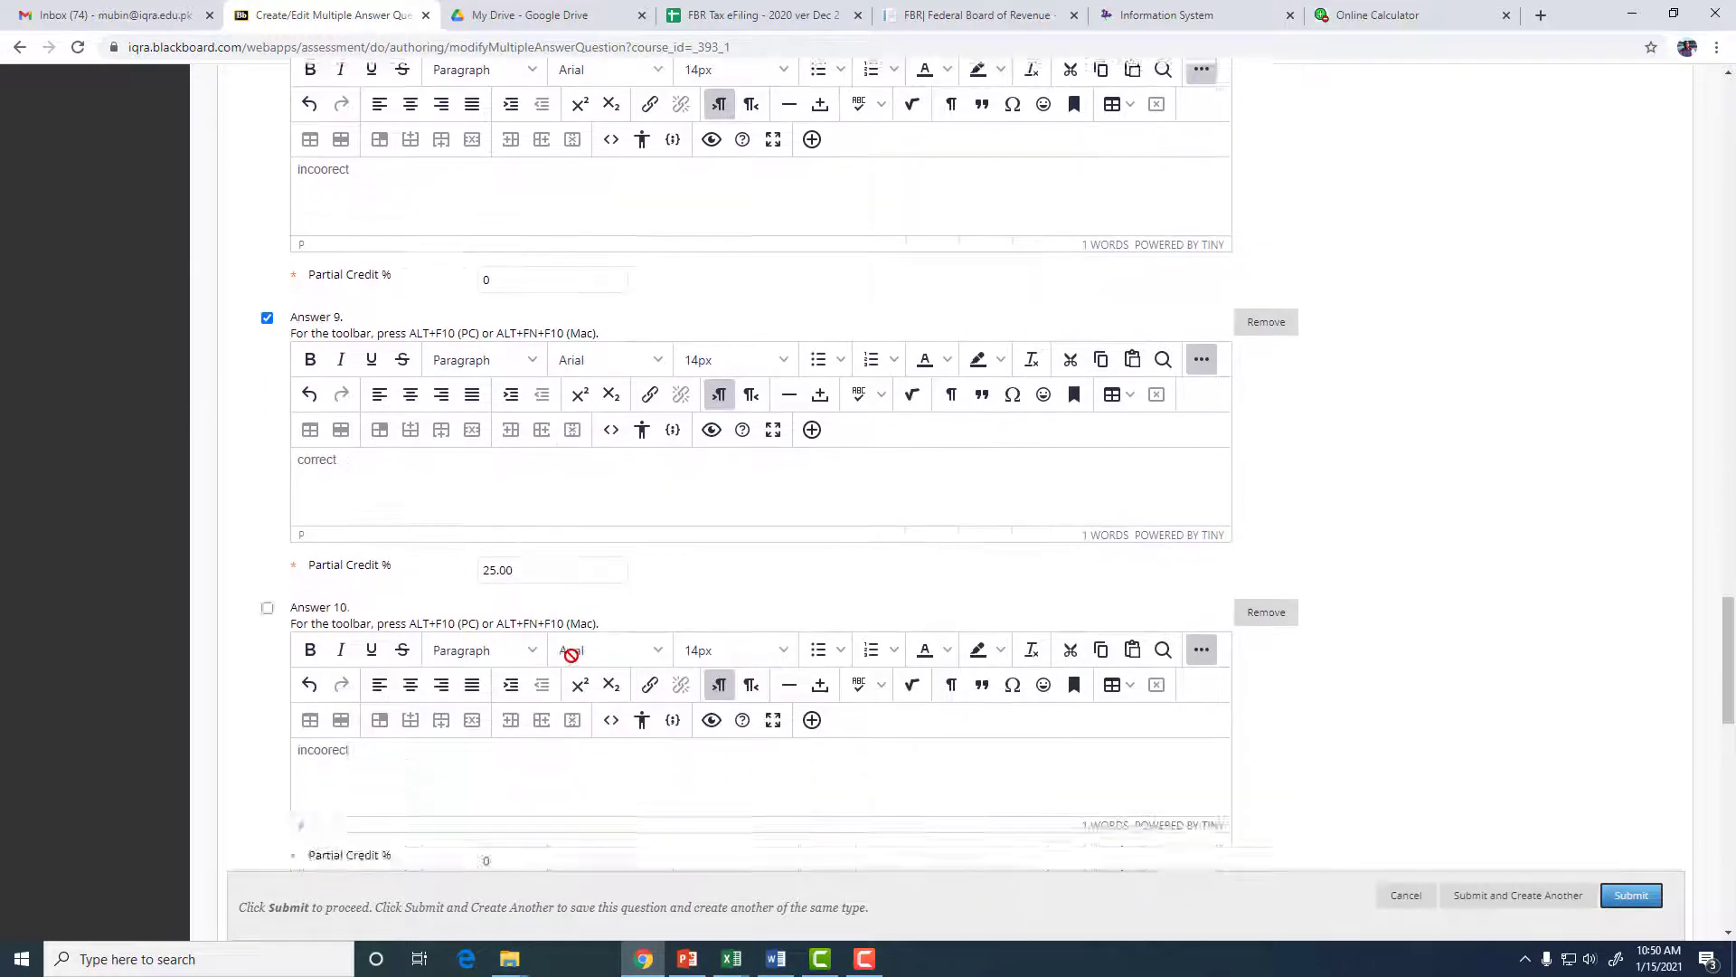
scroll(572, 658, "down", 1)
scroll(572, 659, "up", 7)
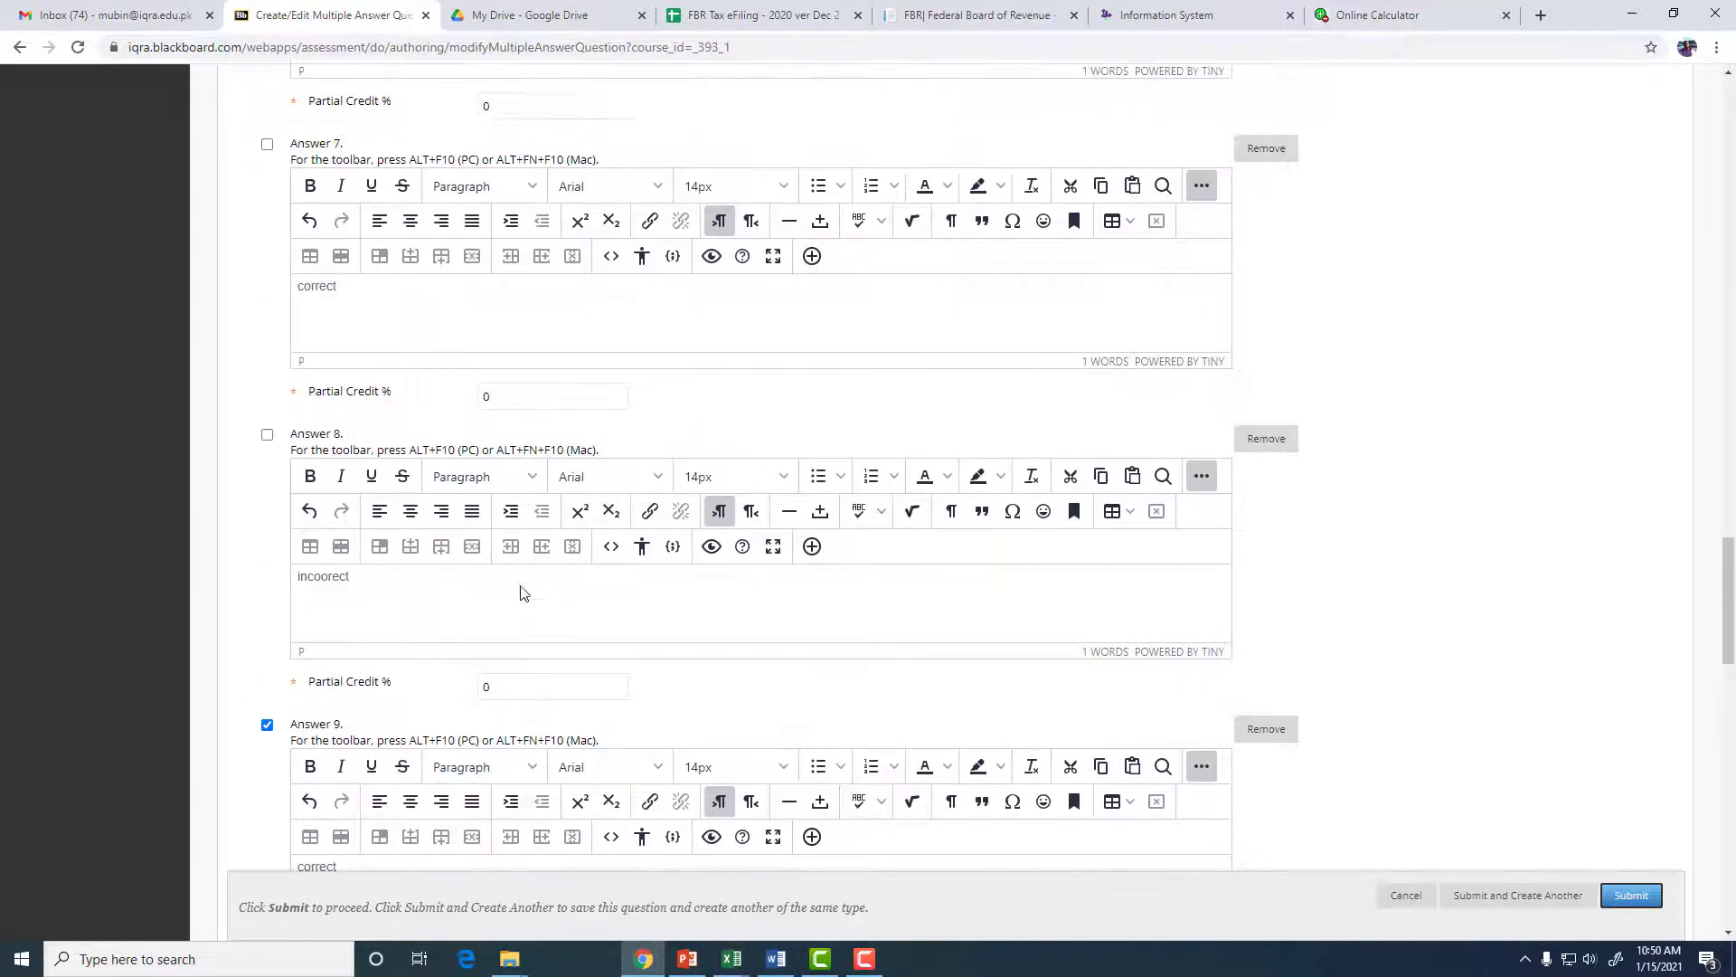
scroll(298, 633, "up", 2)
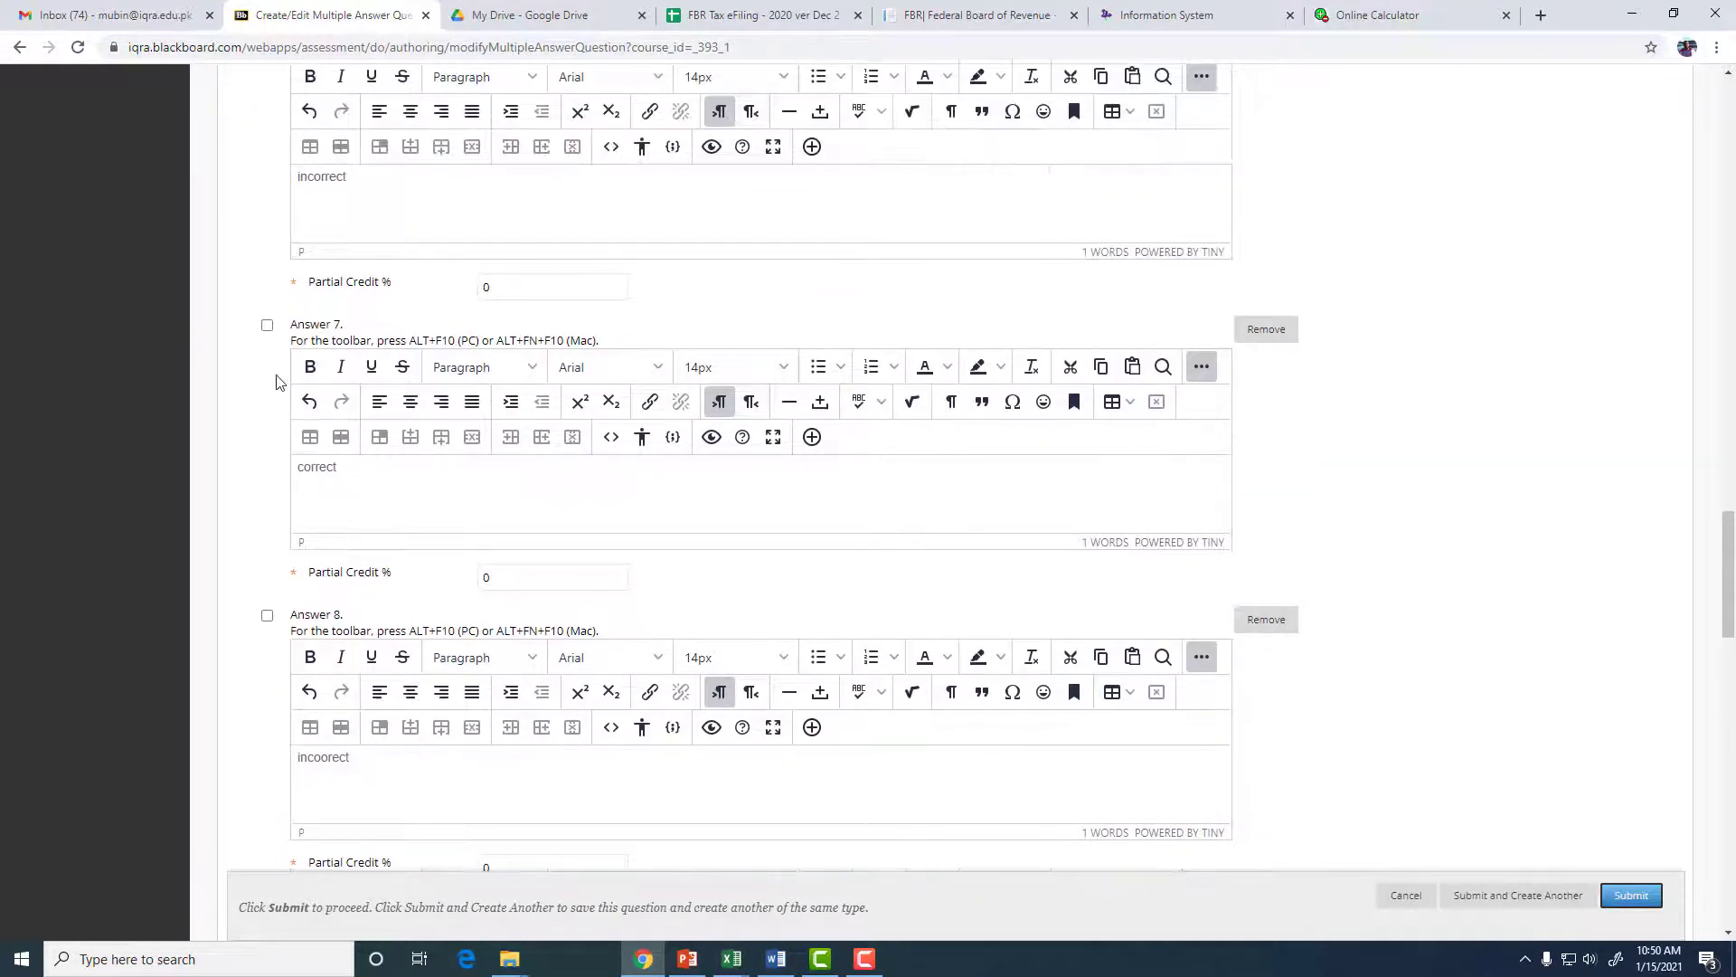
left_click(266, 325)
- Set the partial credit of Answer 9 and Answer 7 to 20%
scroll(470, 588, "down", 5)
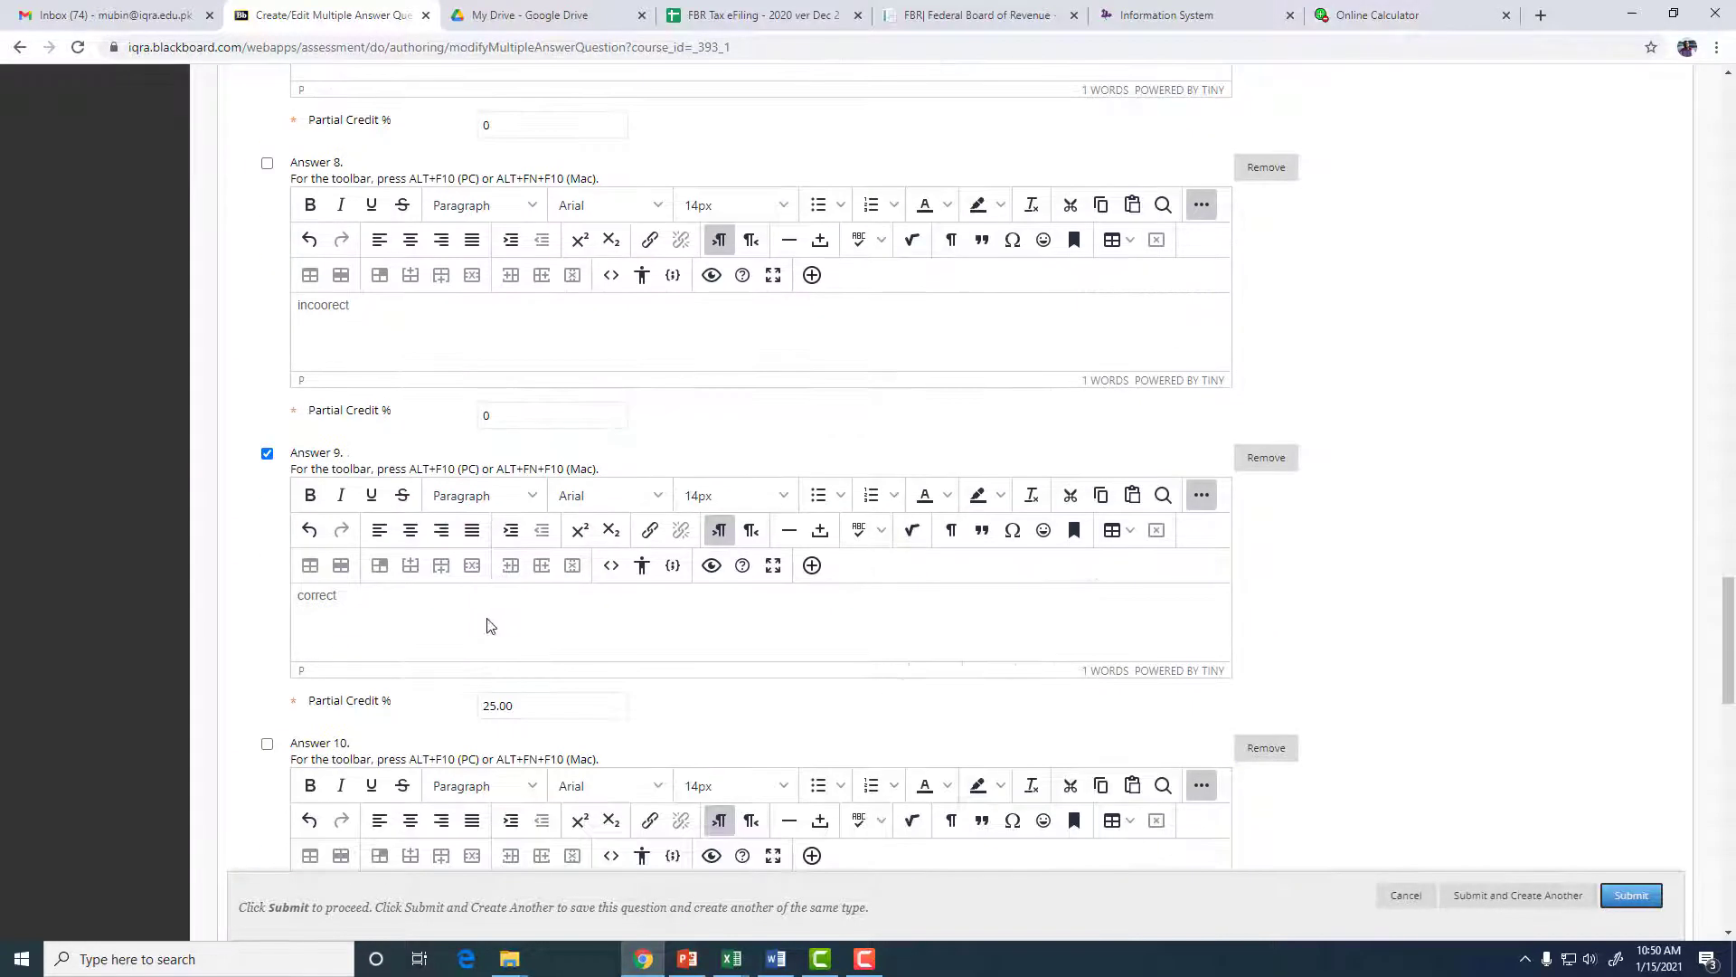
left_click_drag(532, 696, 422, 703)
scroll(426, 690, "up", 6)
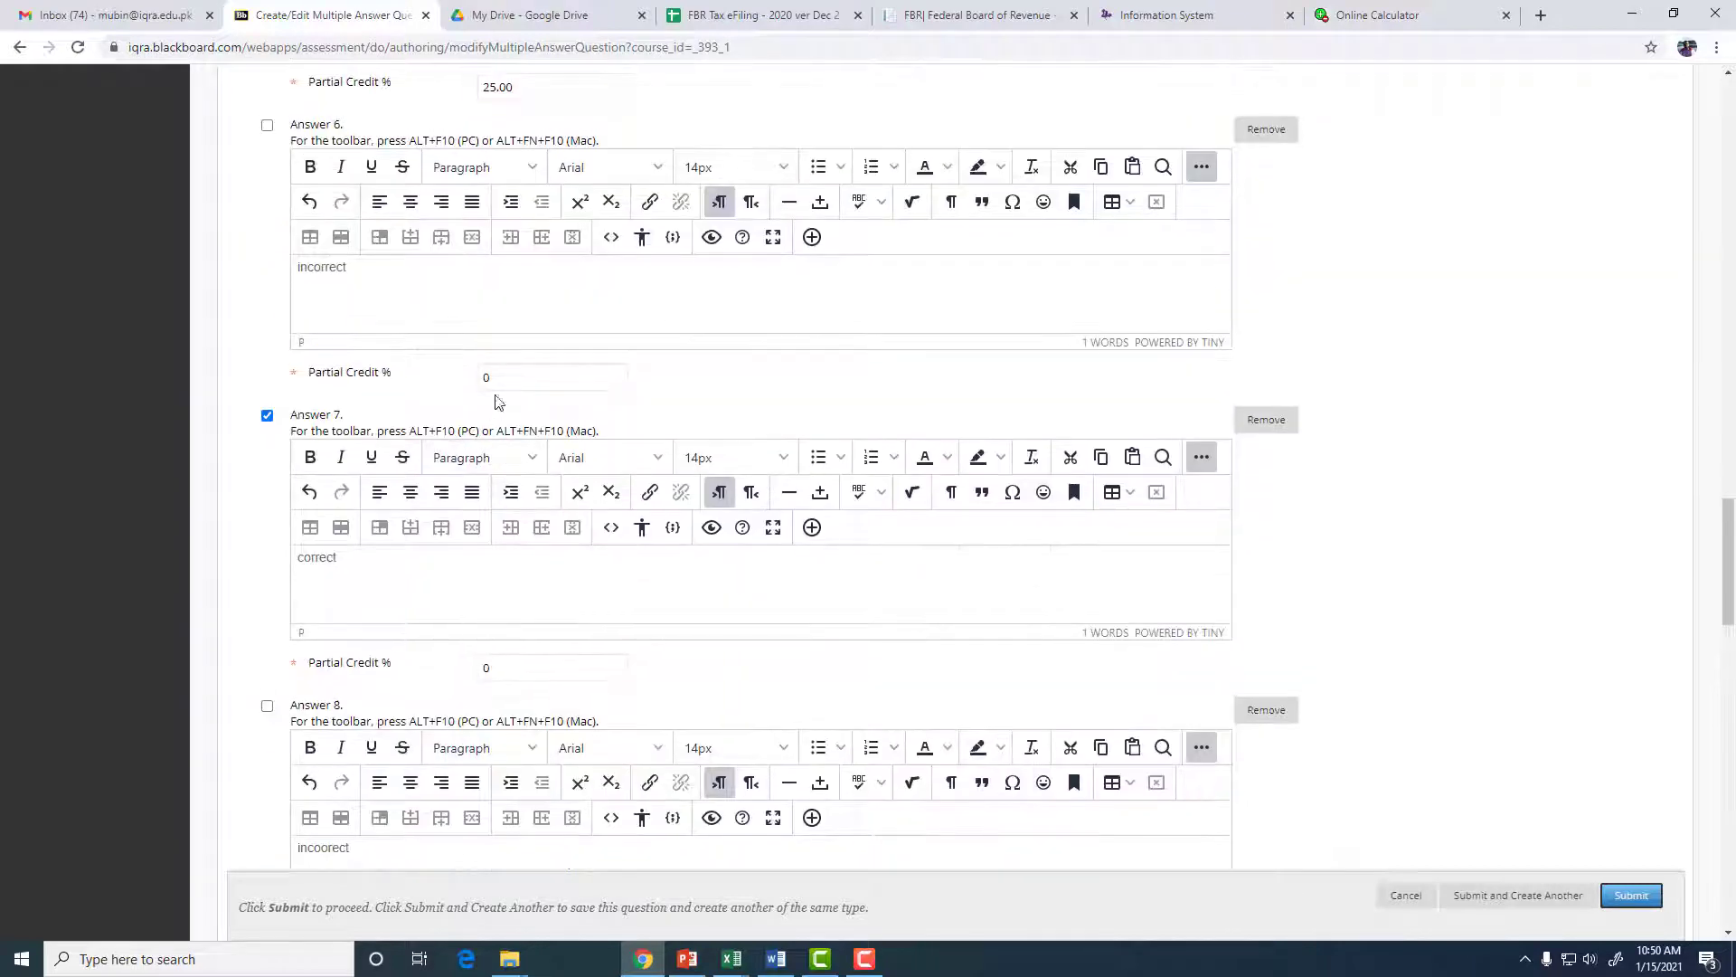
left_click(488, 667)
key("BackSpace")
type("25")
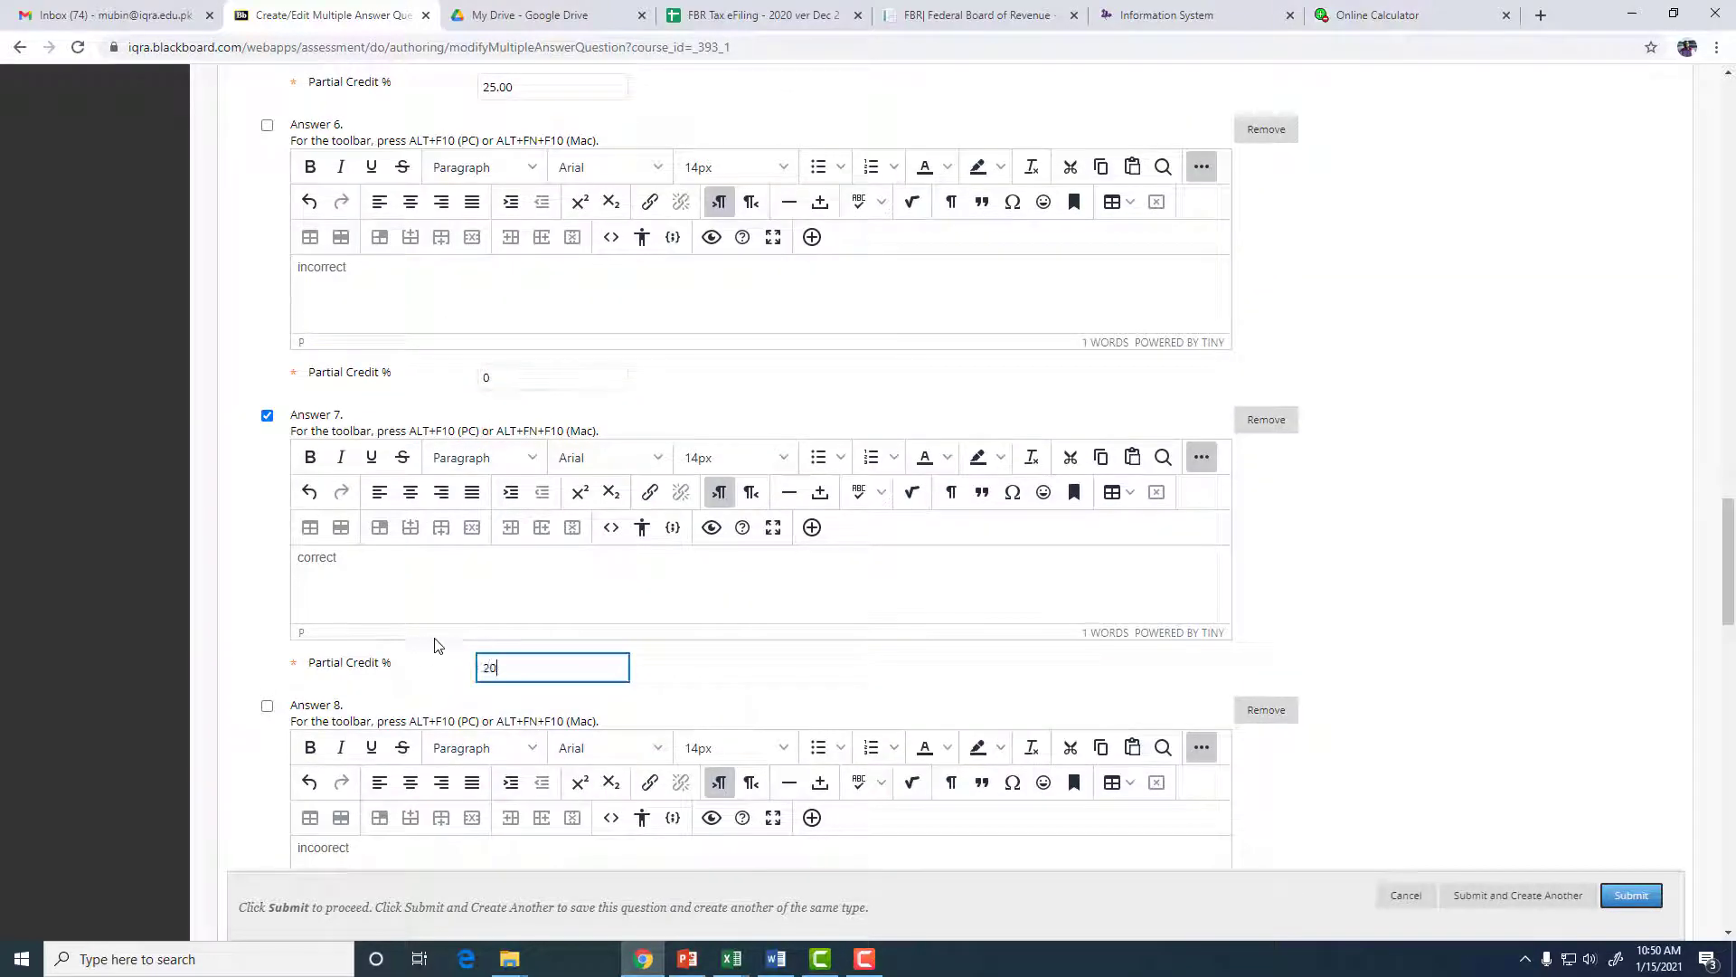
- Set the partial credit of Answer 5, Answer 3 and Answer 1 to 20%
scroll(441, 633, "up", 4)
scroll(444, 579, "up", 3)
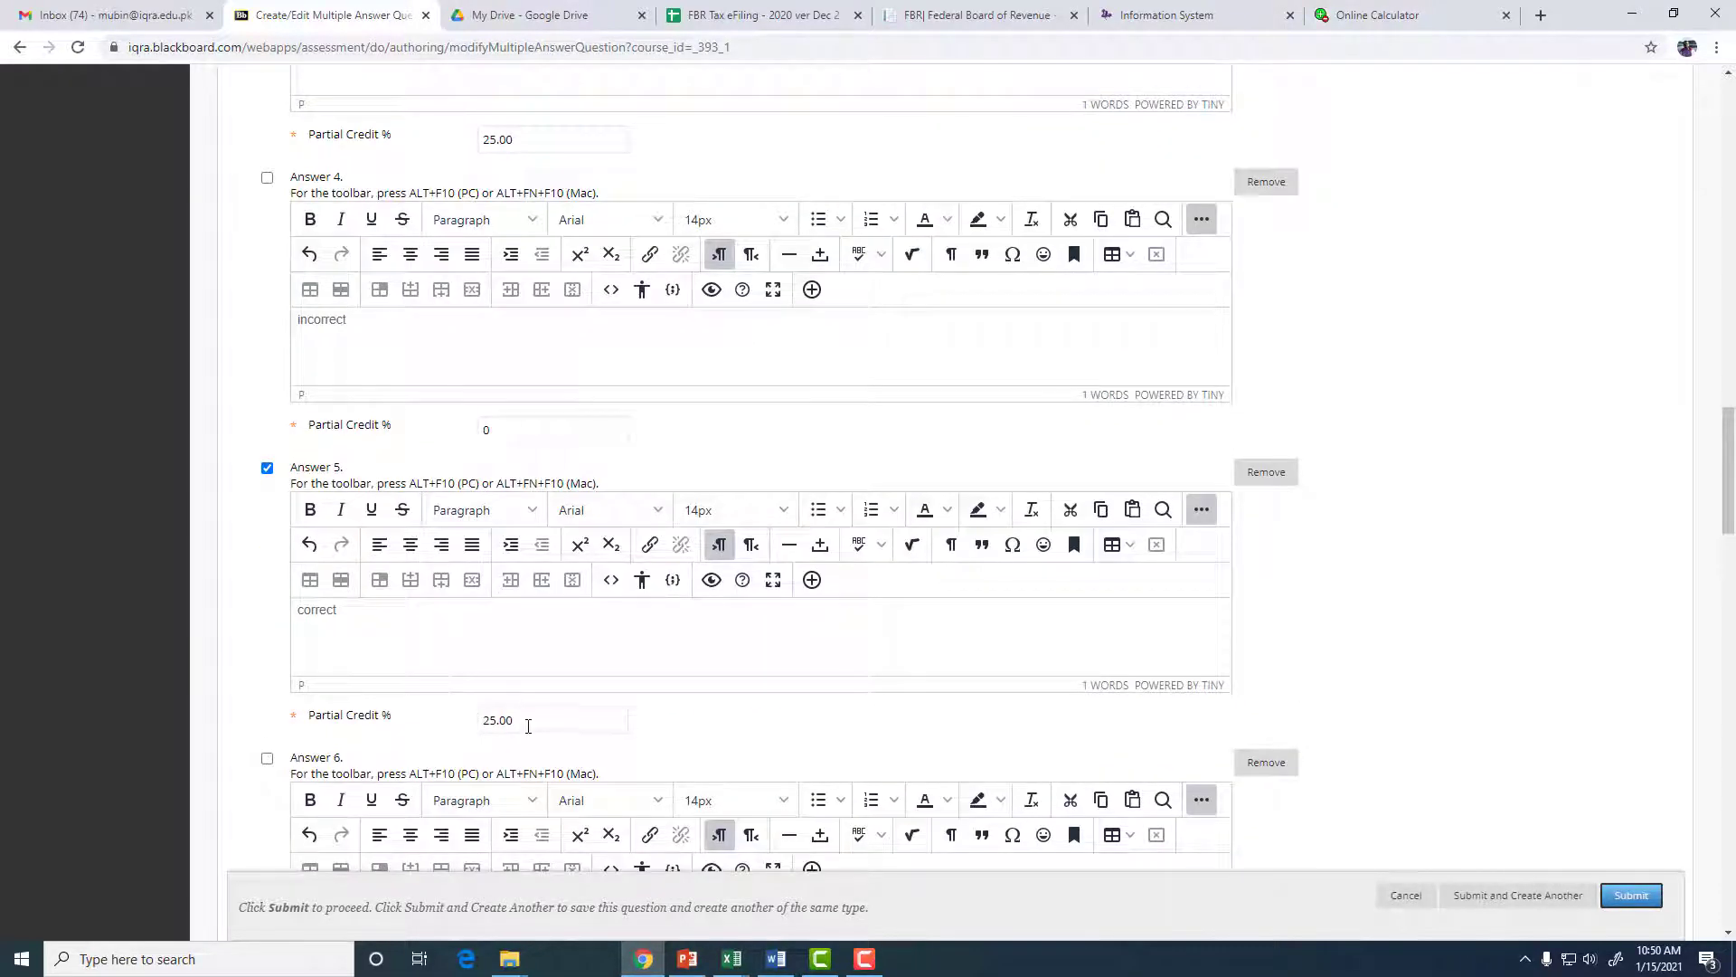
left_click_drag(528, 726, 457, 722)
type("020")
scroll(443, 722, "up", 3)
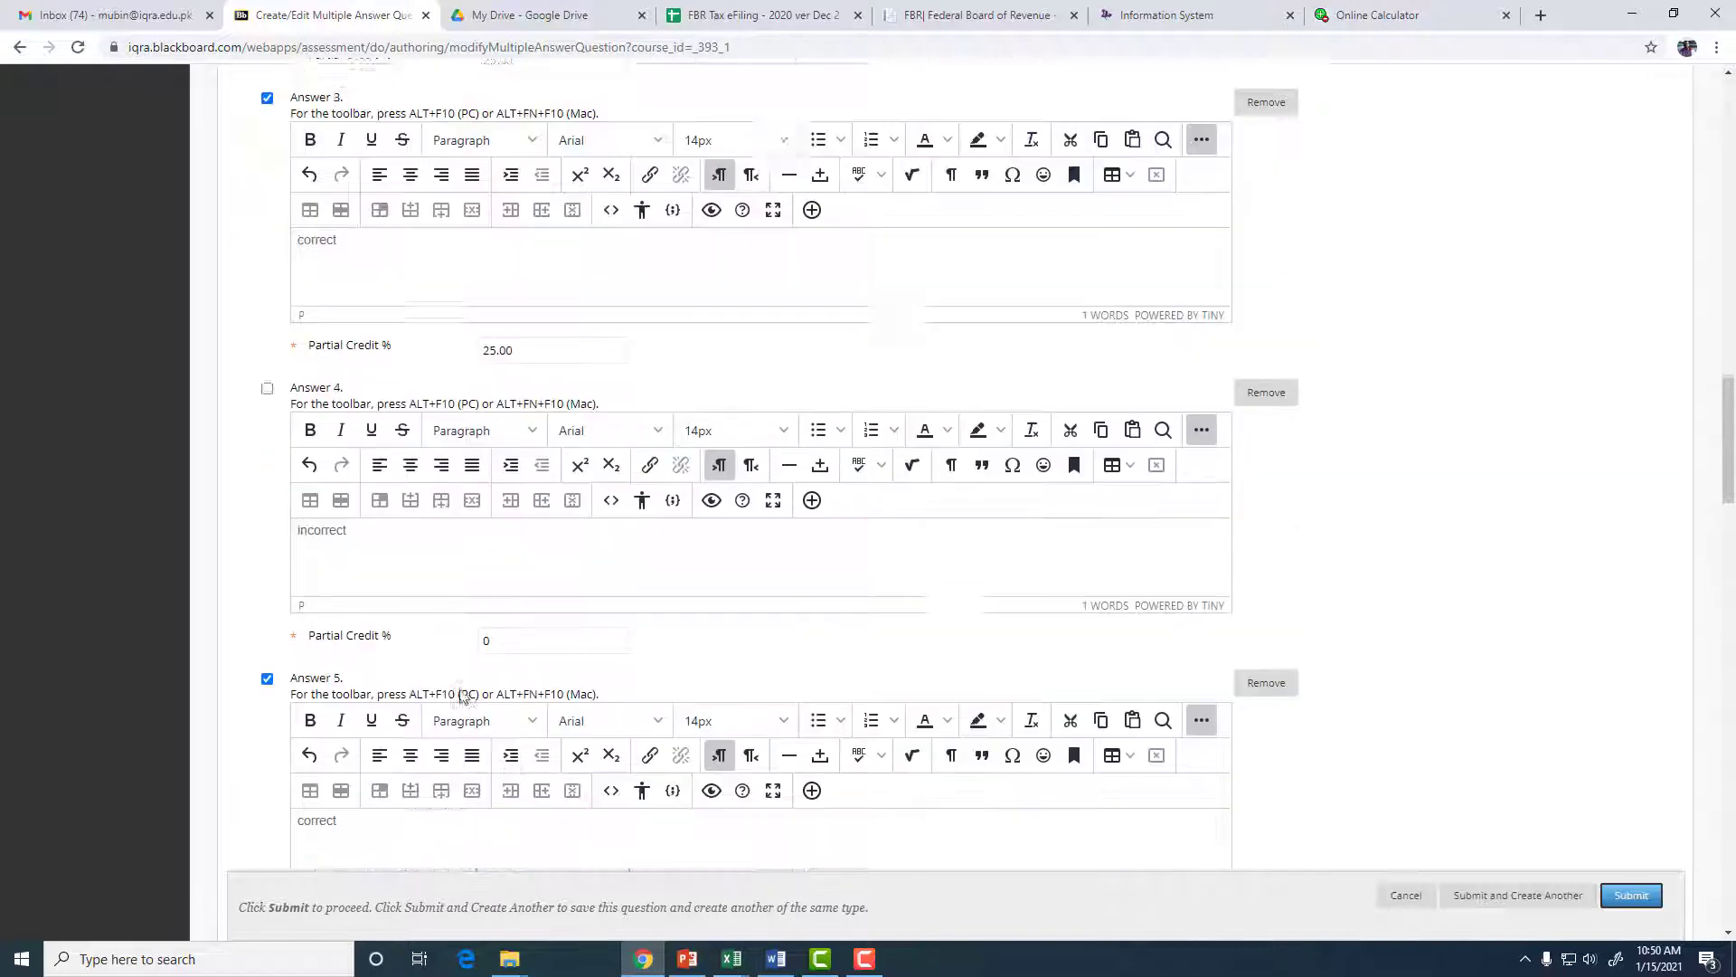
left_click_drag(516, 410, 439, 411)
type("20")
scroll(462, 460, "up", 8)
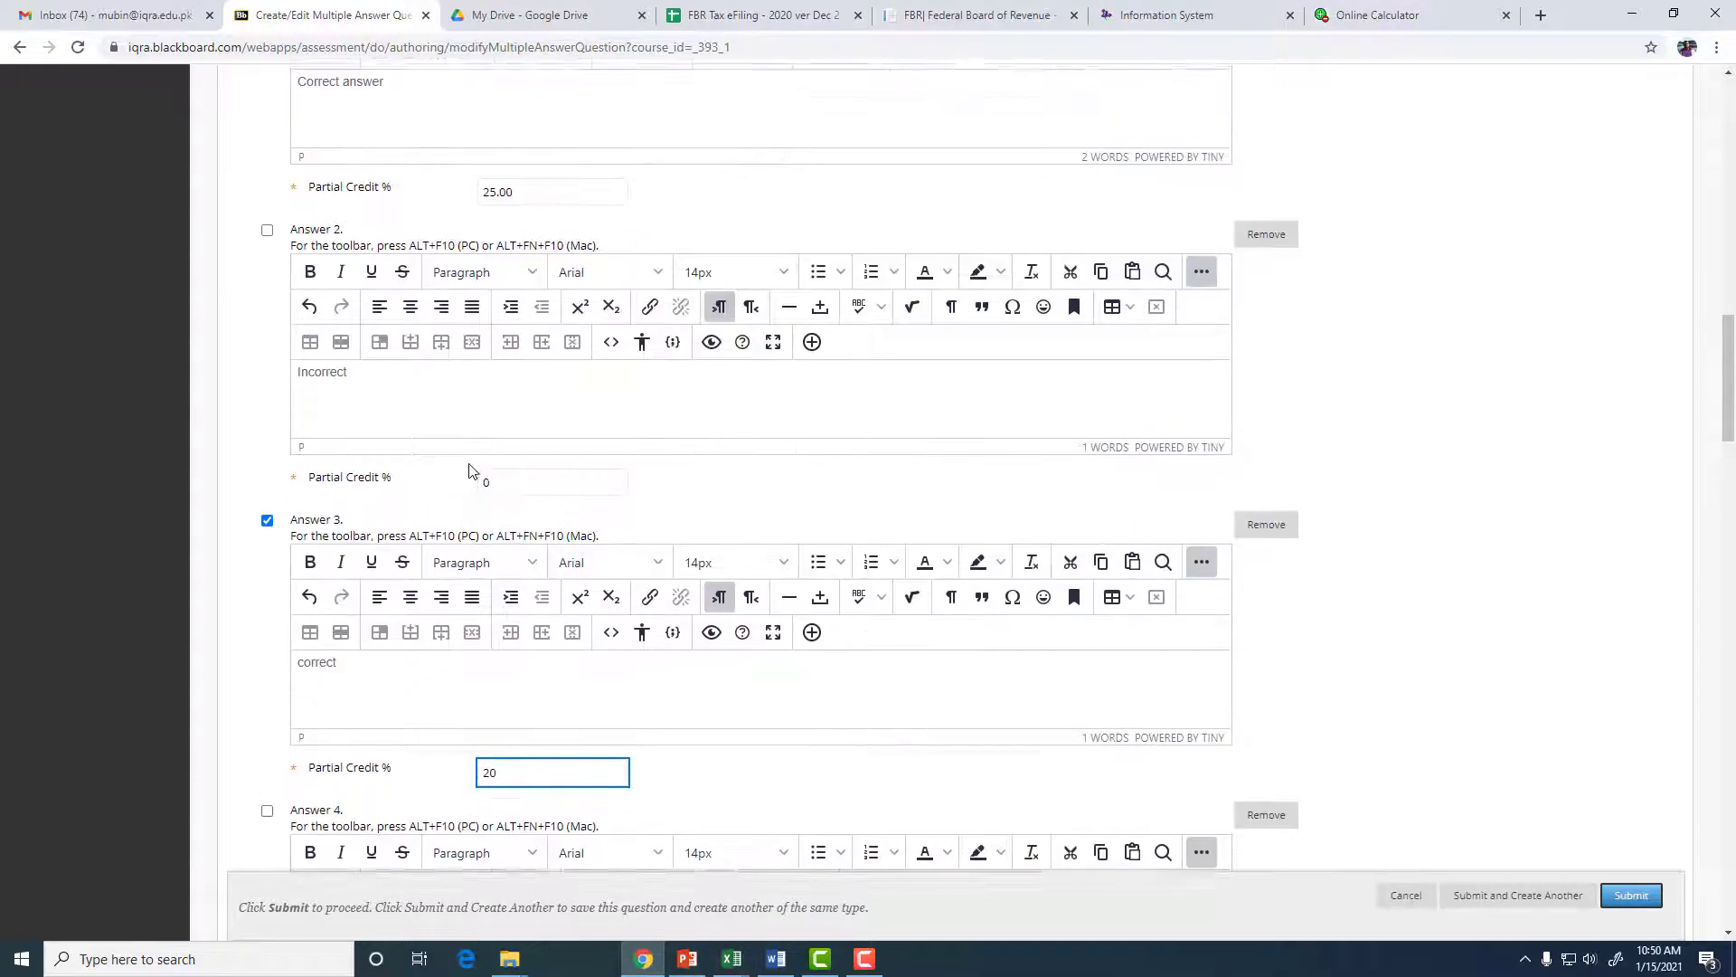
left_click_drag(520, 555, 446, 554)
type("20")
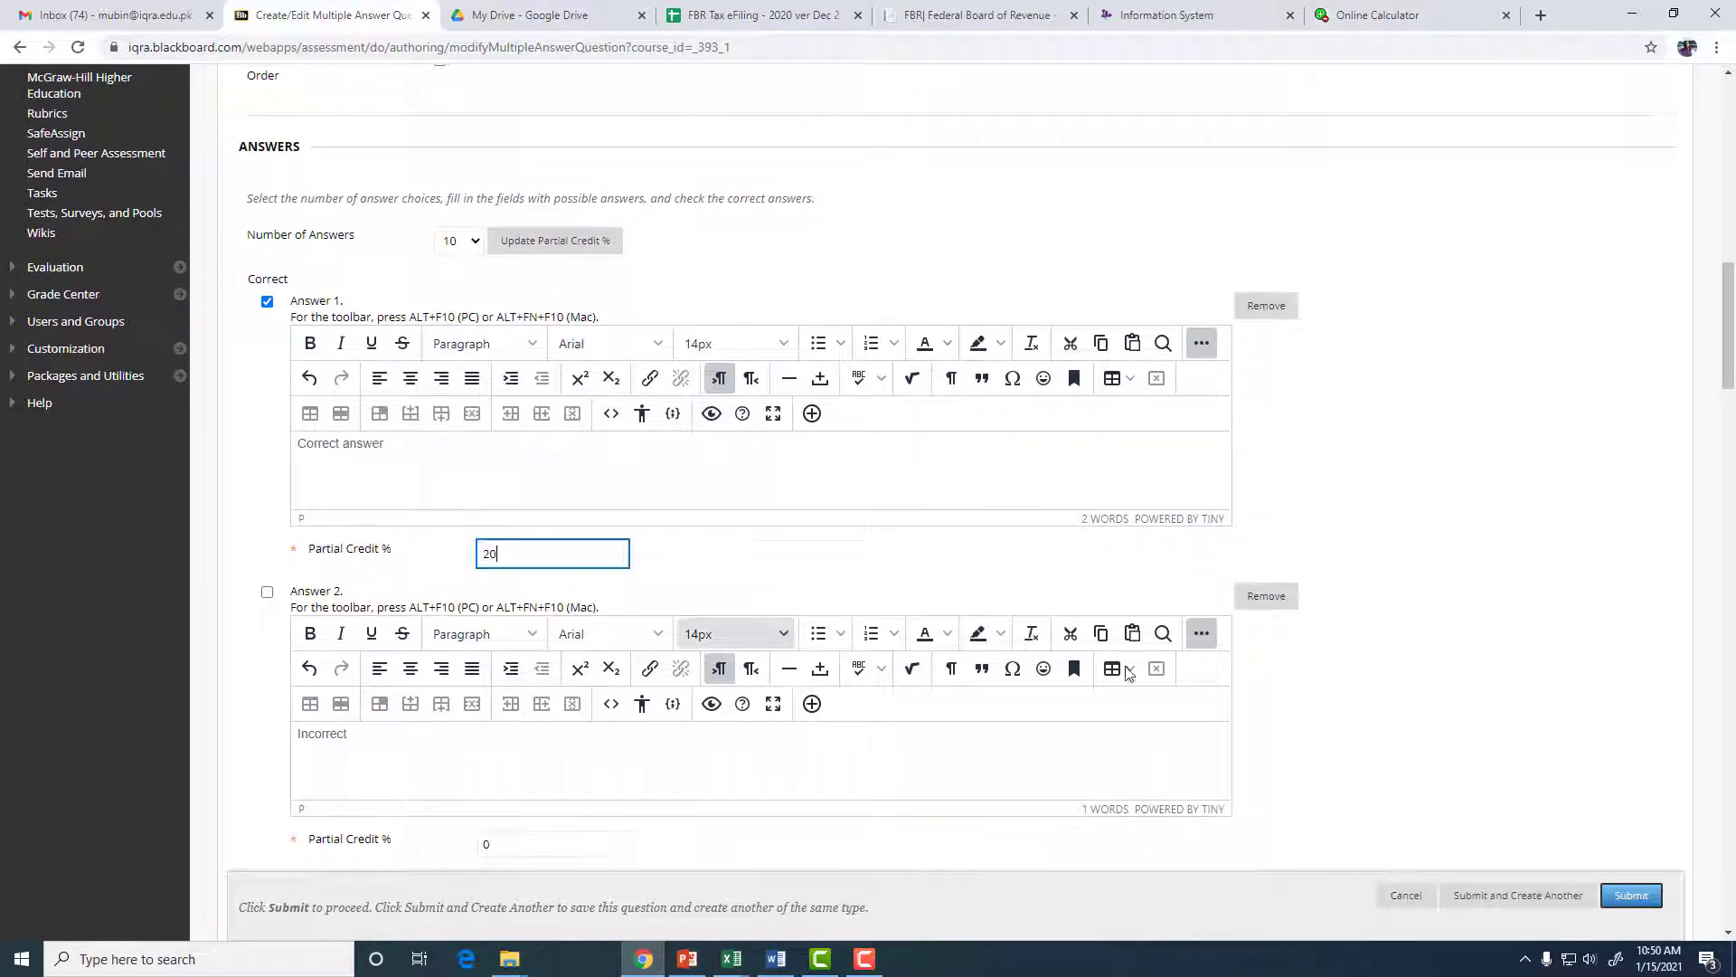
- Submit the question to the Trial for Final pool and return to the list of pools
left_click(1632, 895)
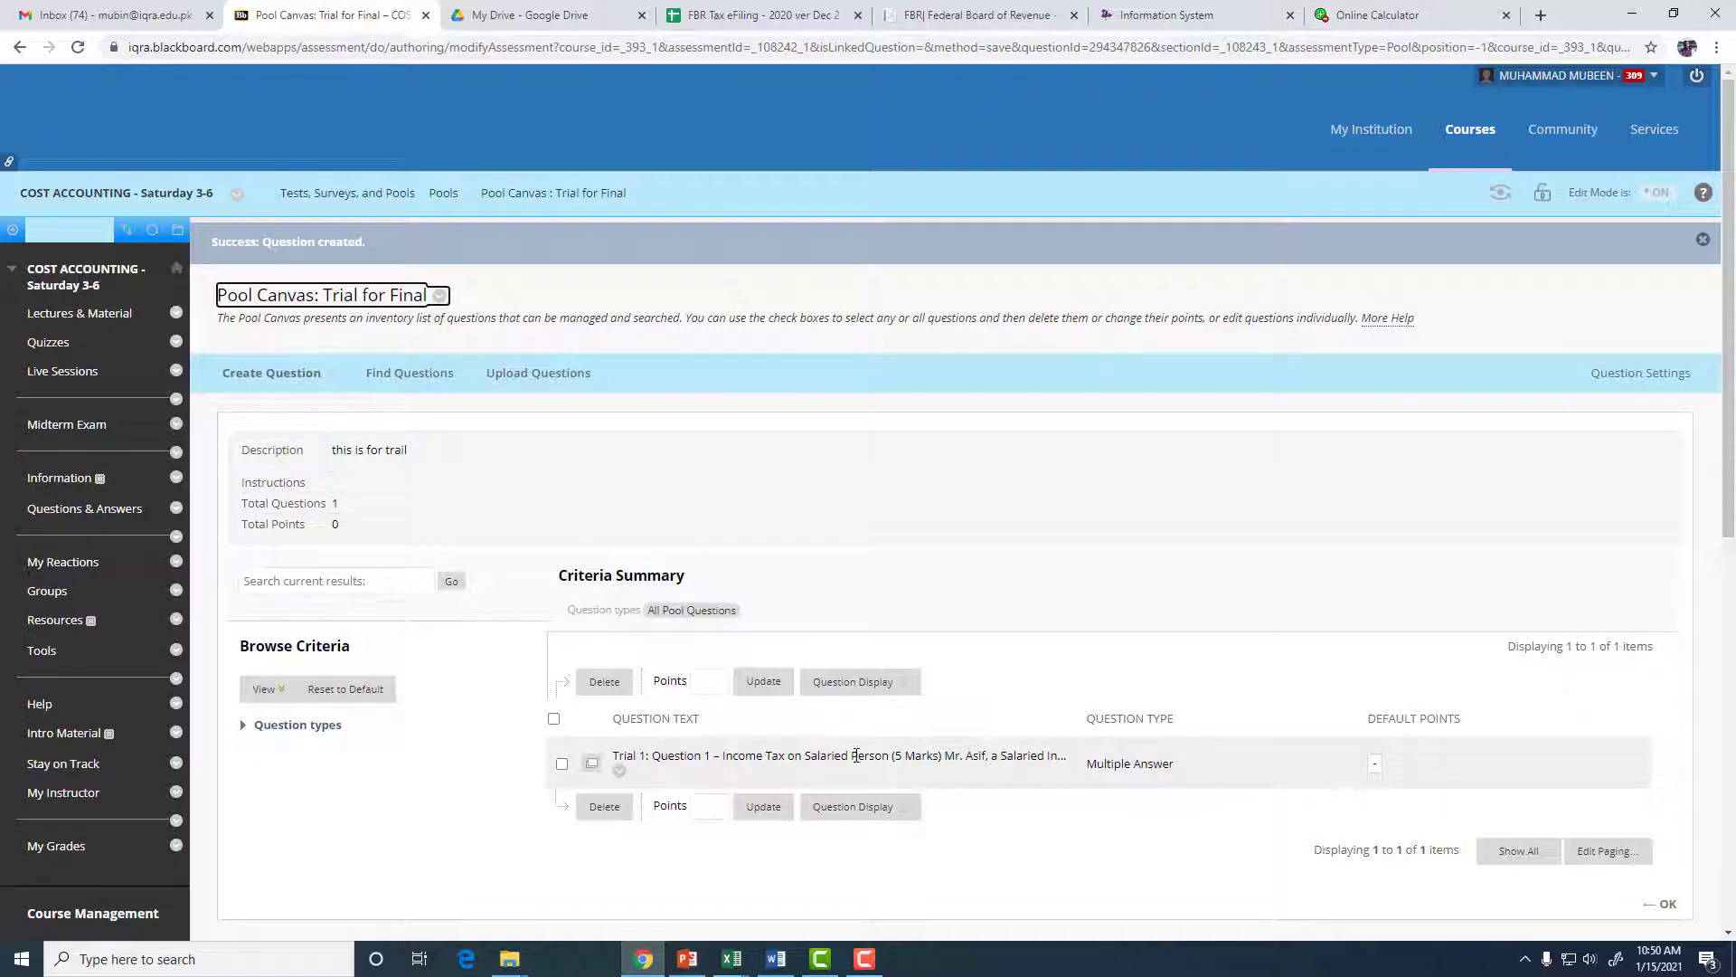
left_click(1669, 917)
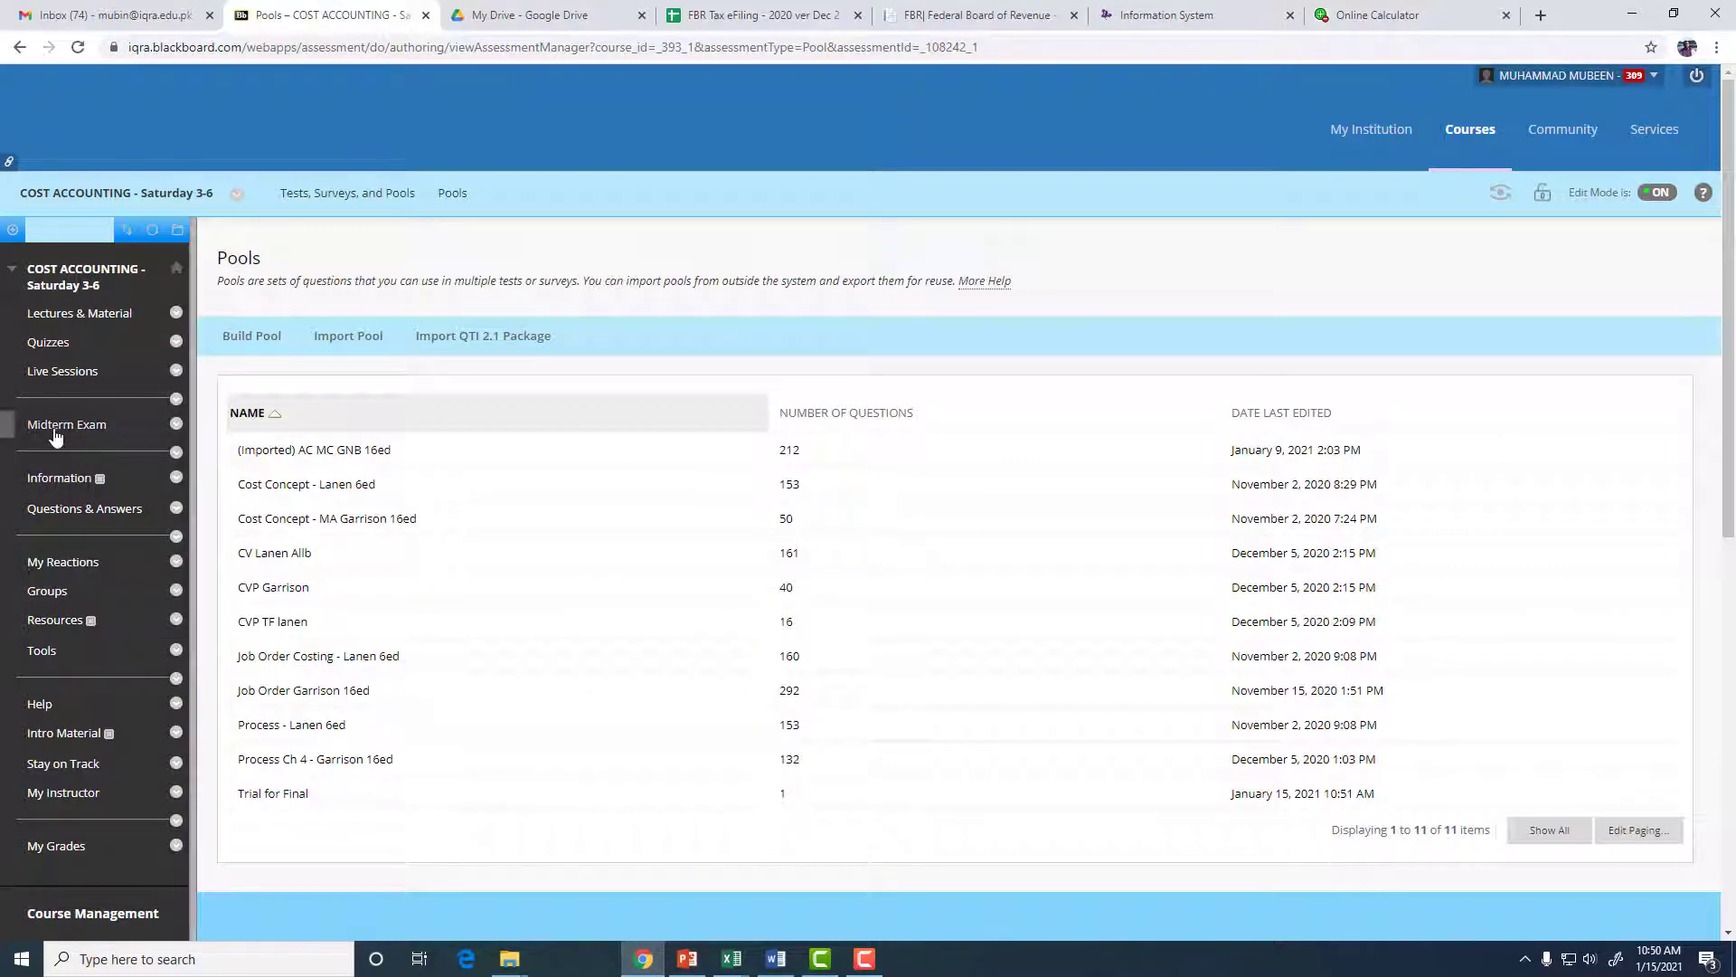
- Start creating a new test in the course's Midterm Exam content area
left_click(63, 435)
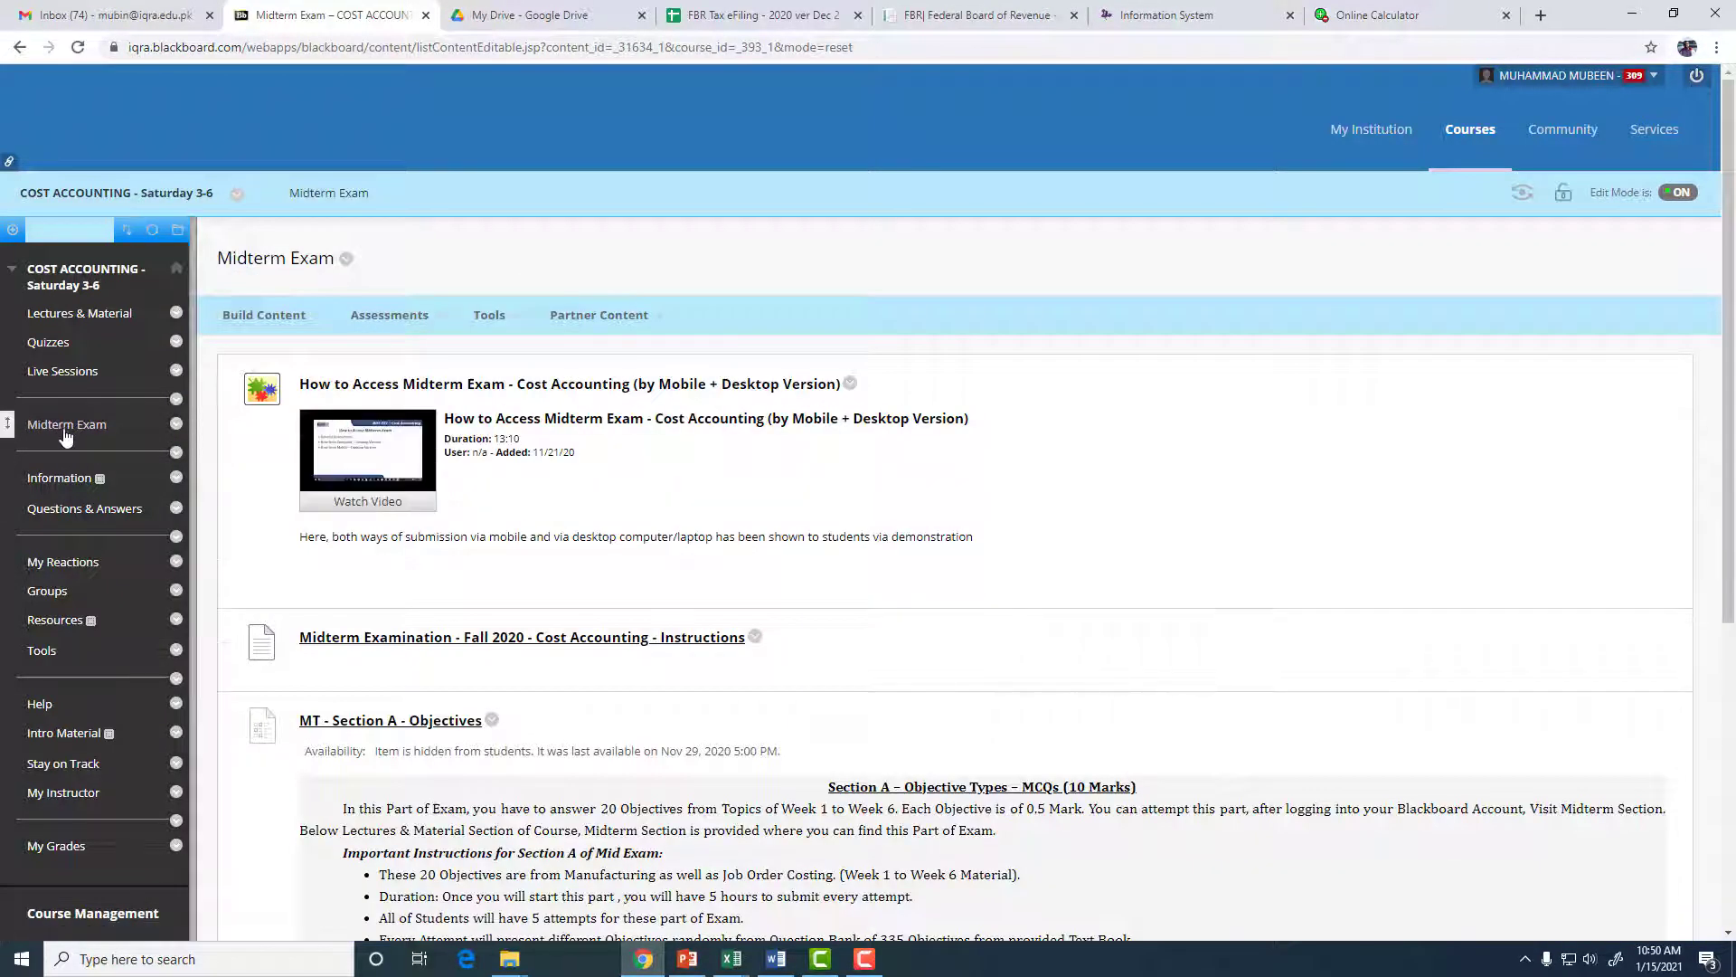
left_click(389, 315)
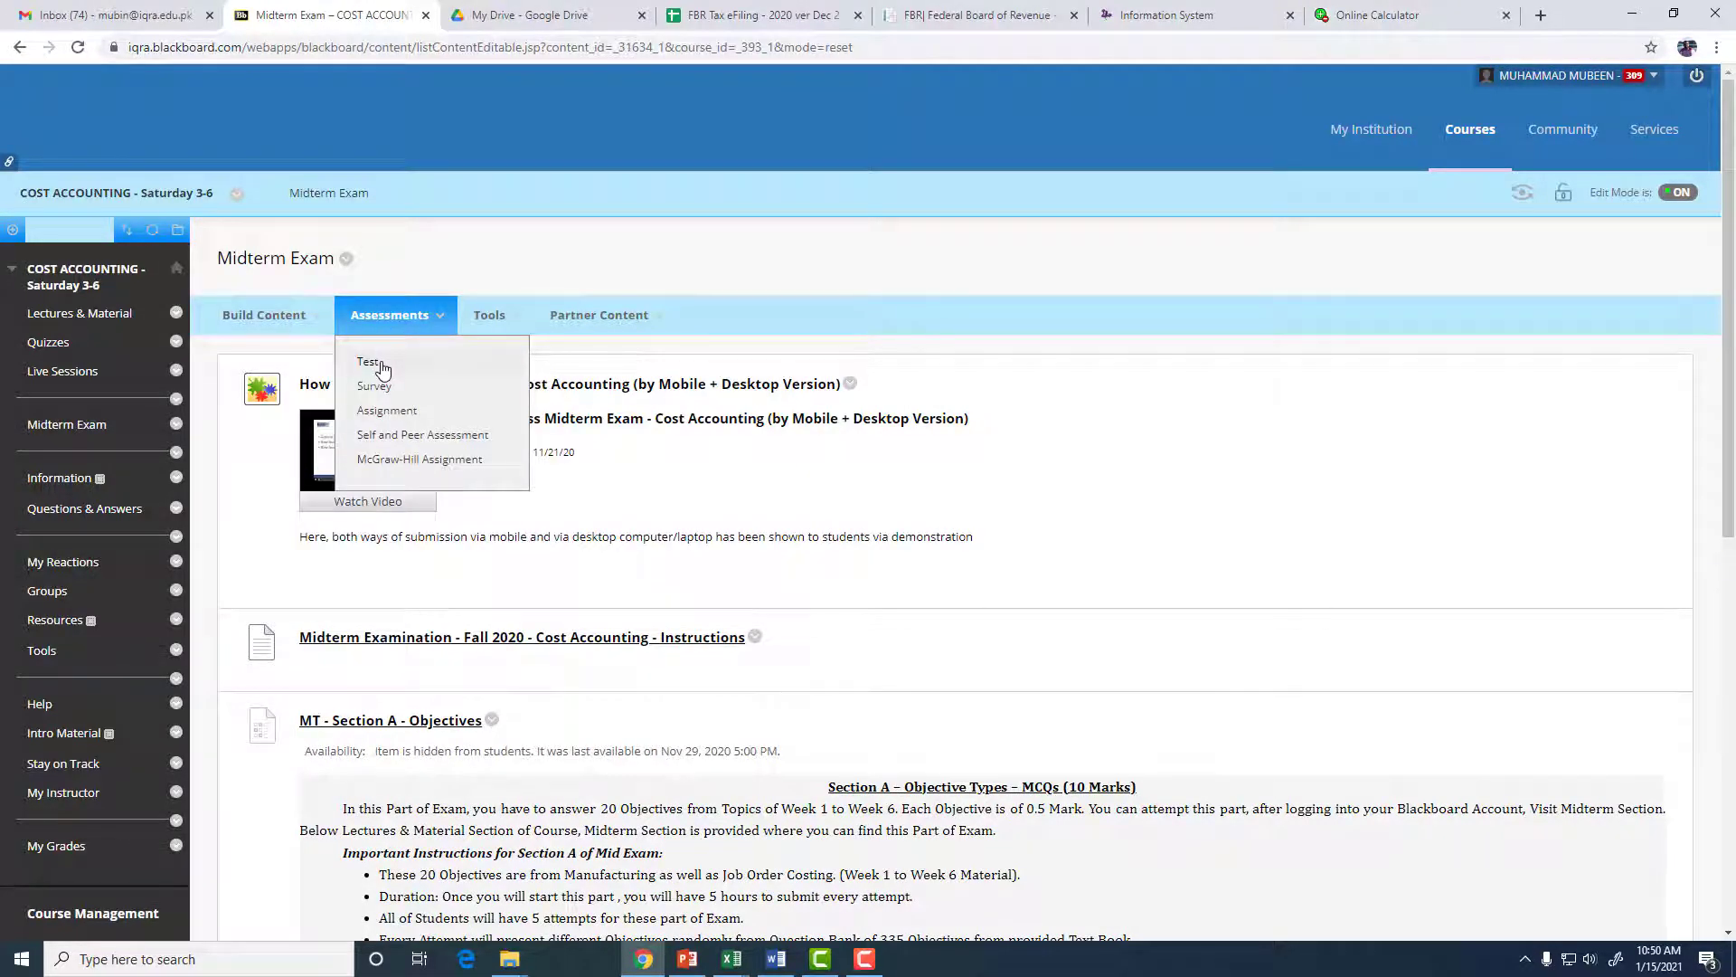
left_click(370, 362)
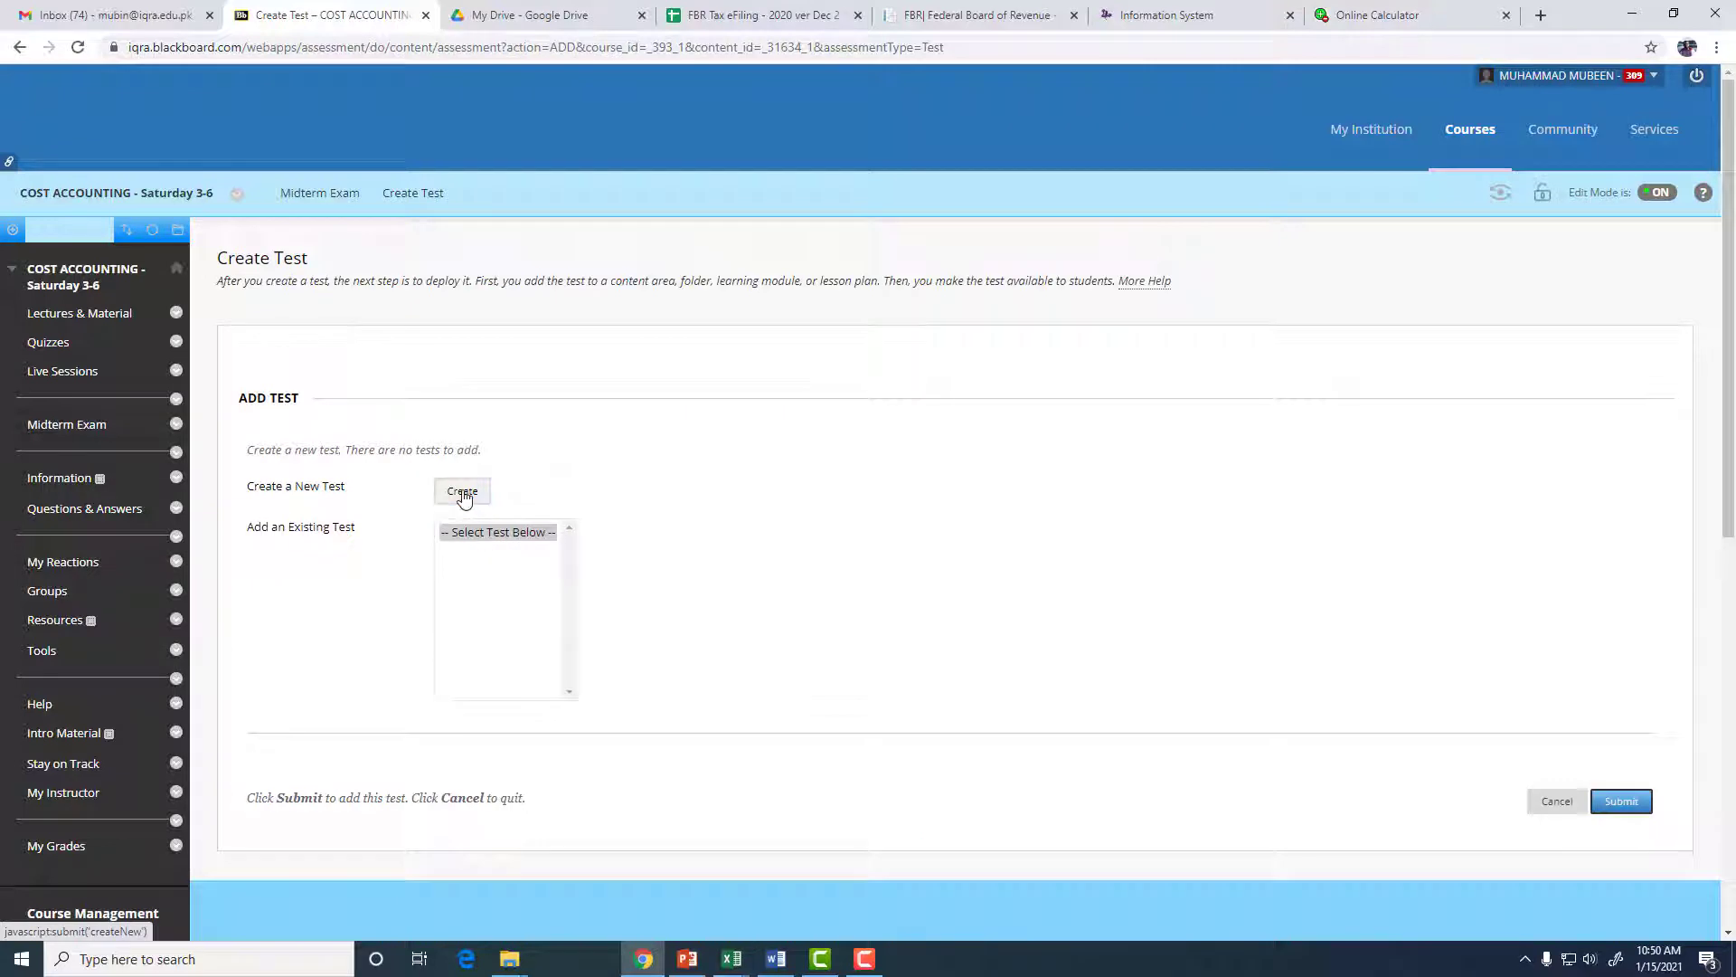
left_click(463, 491)
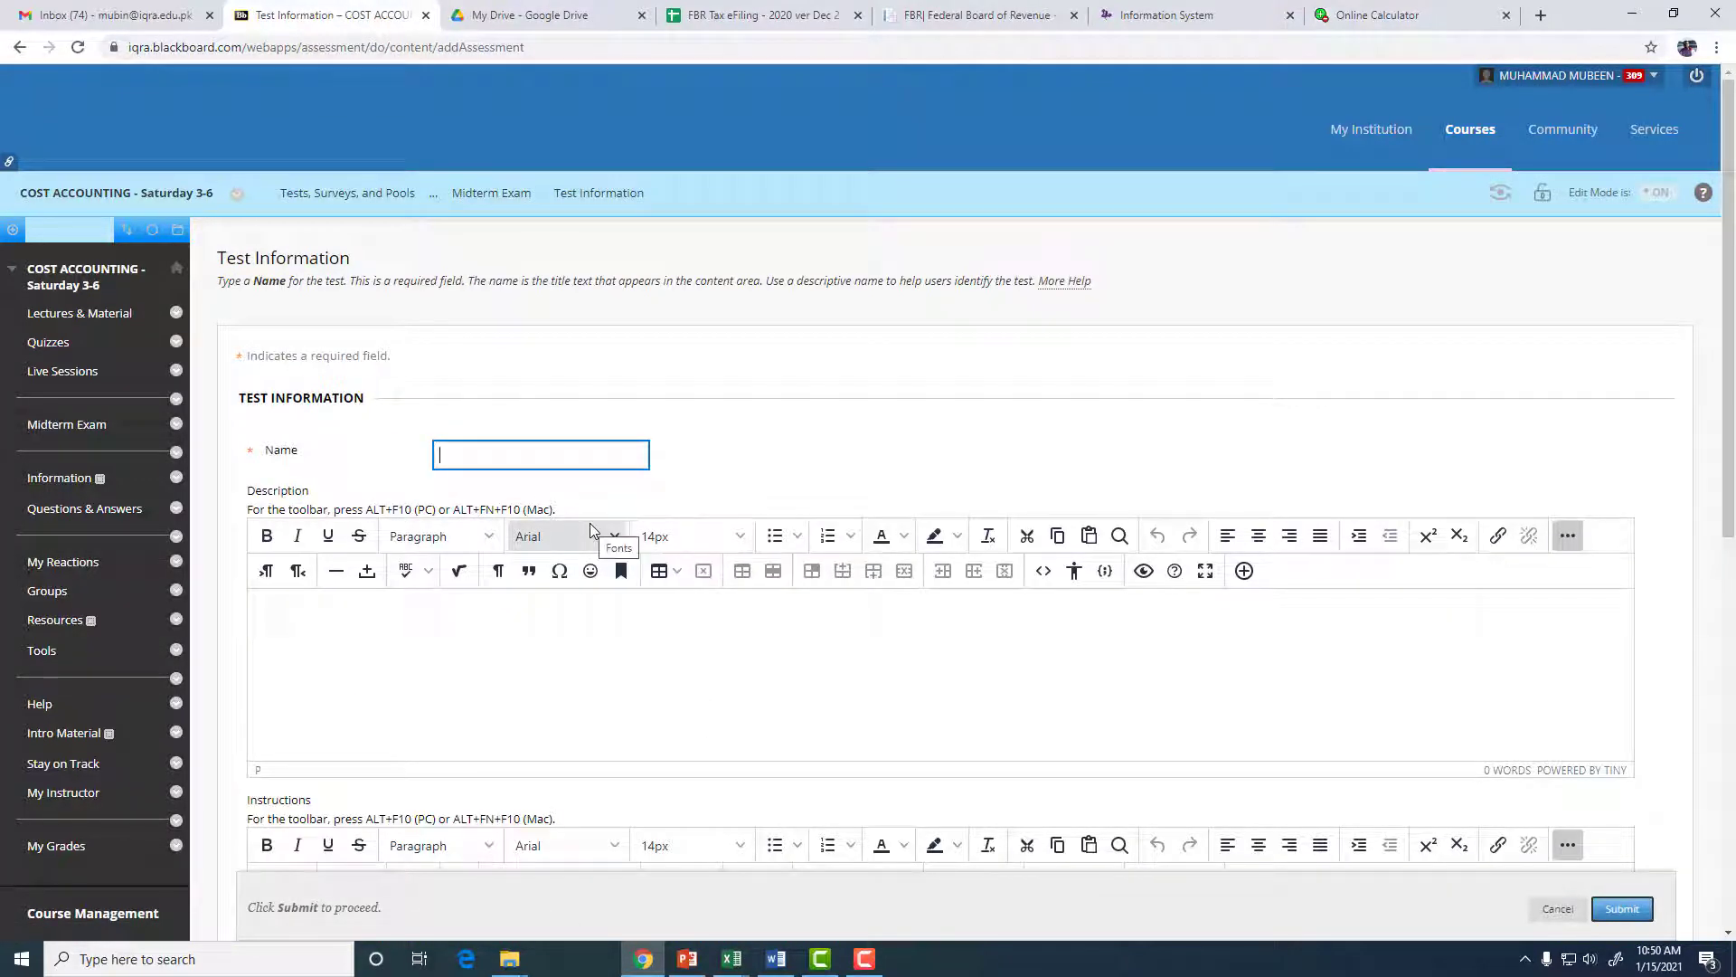
- Name the test Trial for Final, enter the description "tra" and submit the test information
type("tia")
key("BackSpace")
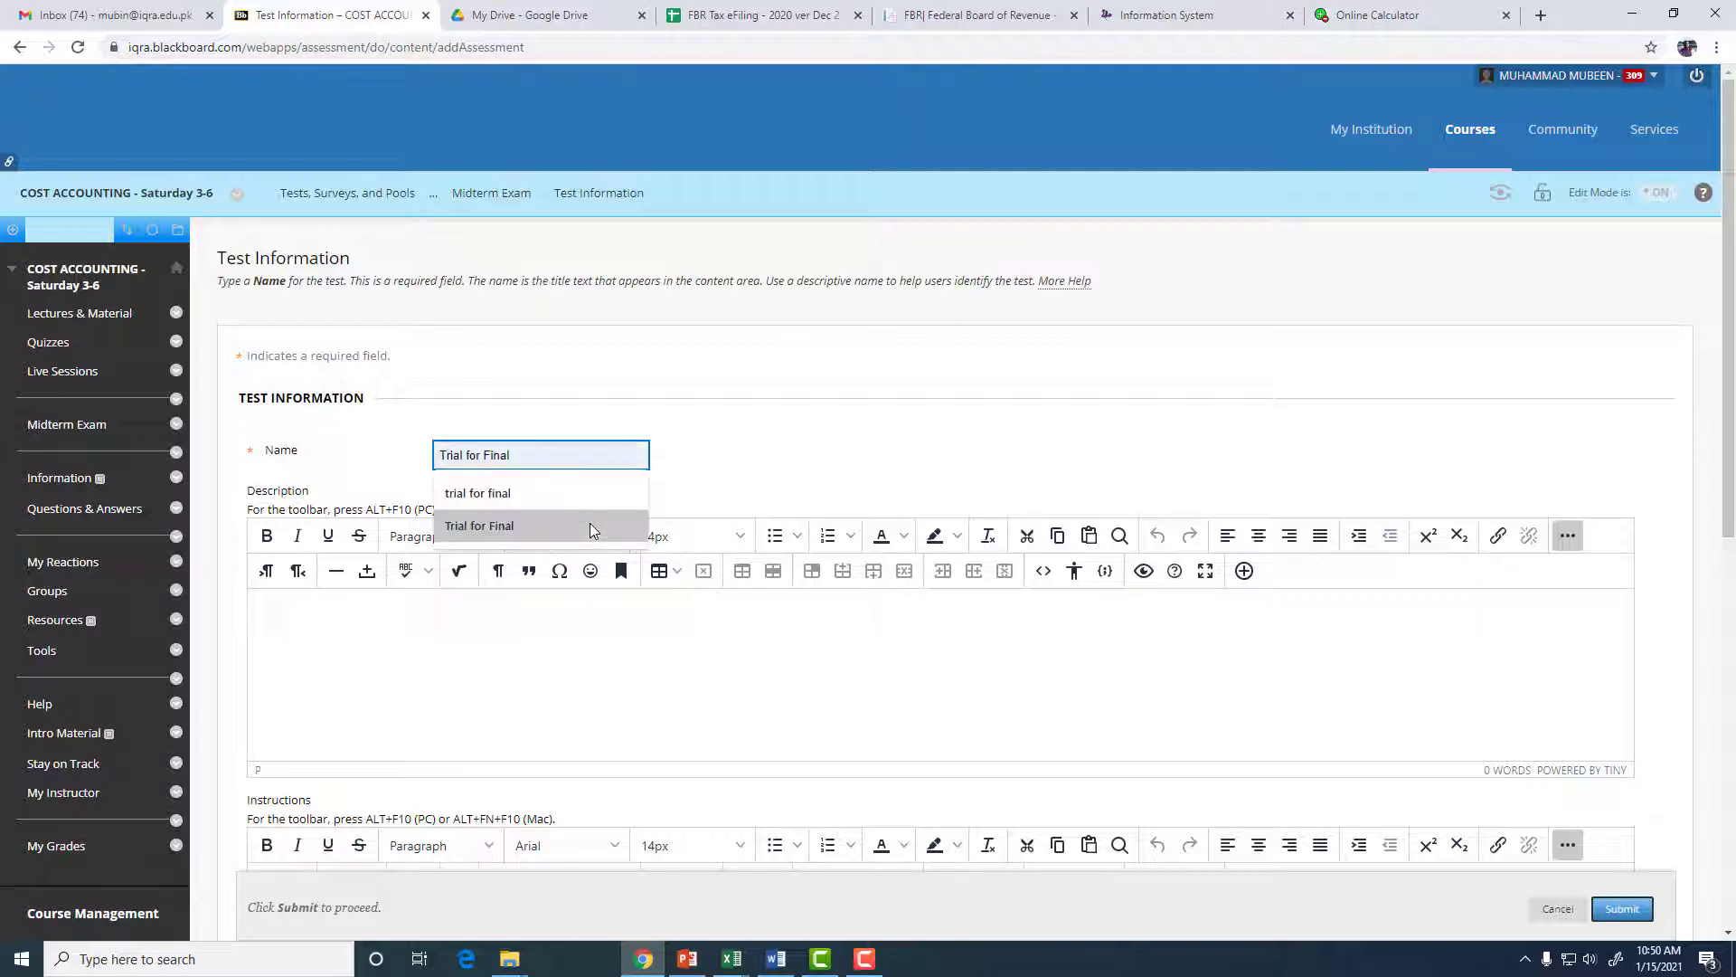
left_click(590, 523)
left_click(511, 685)
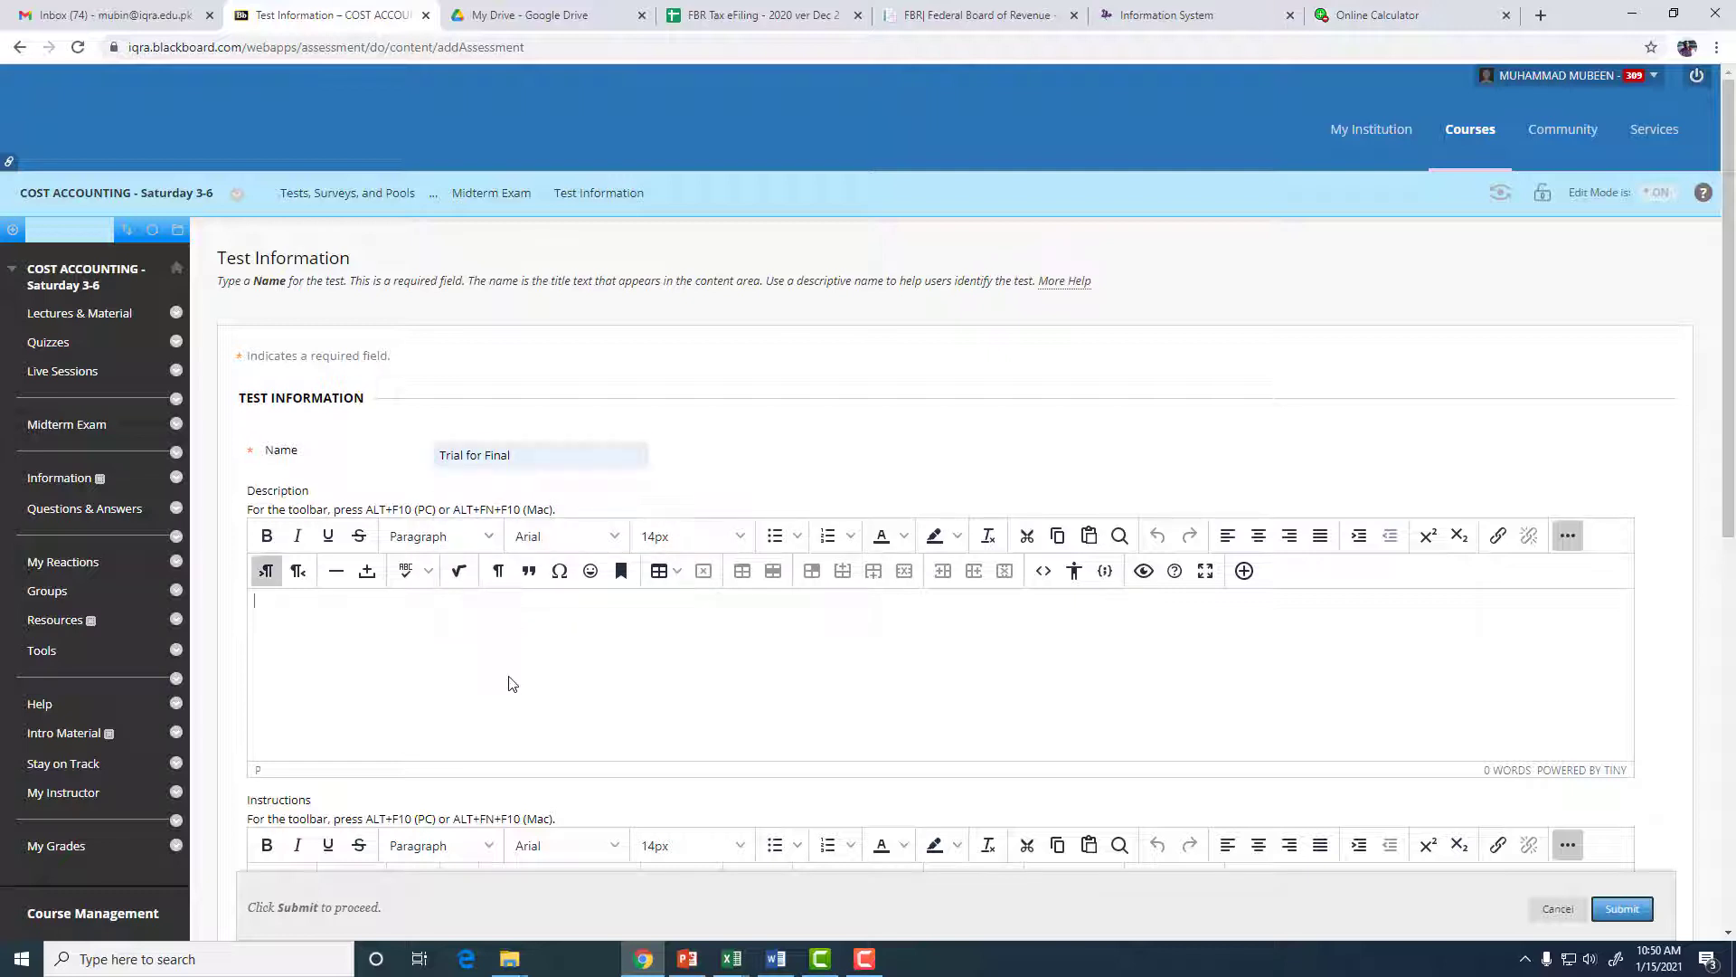
left_click(1622, 908)
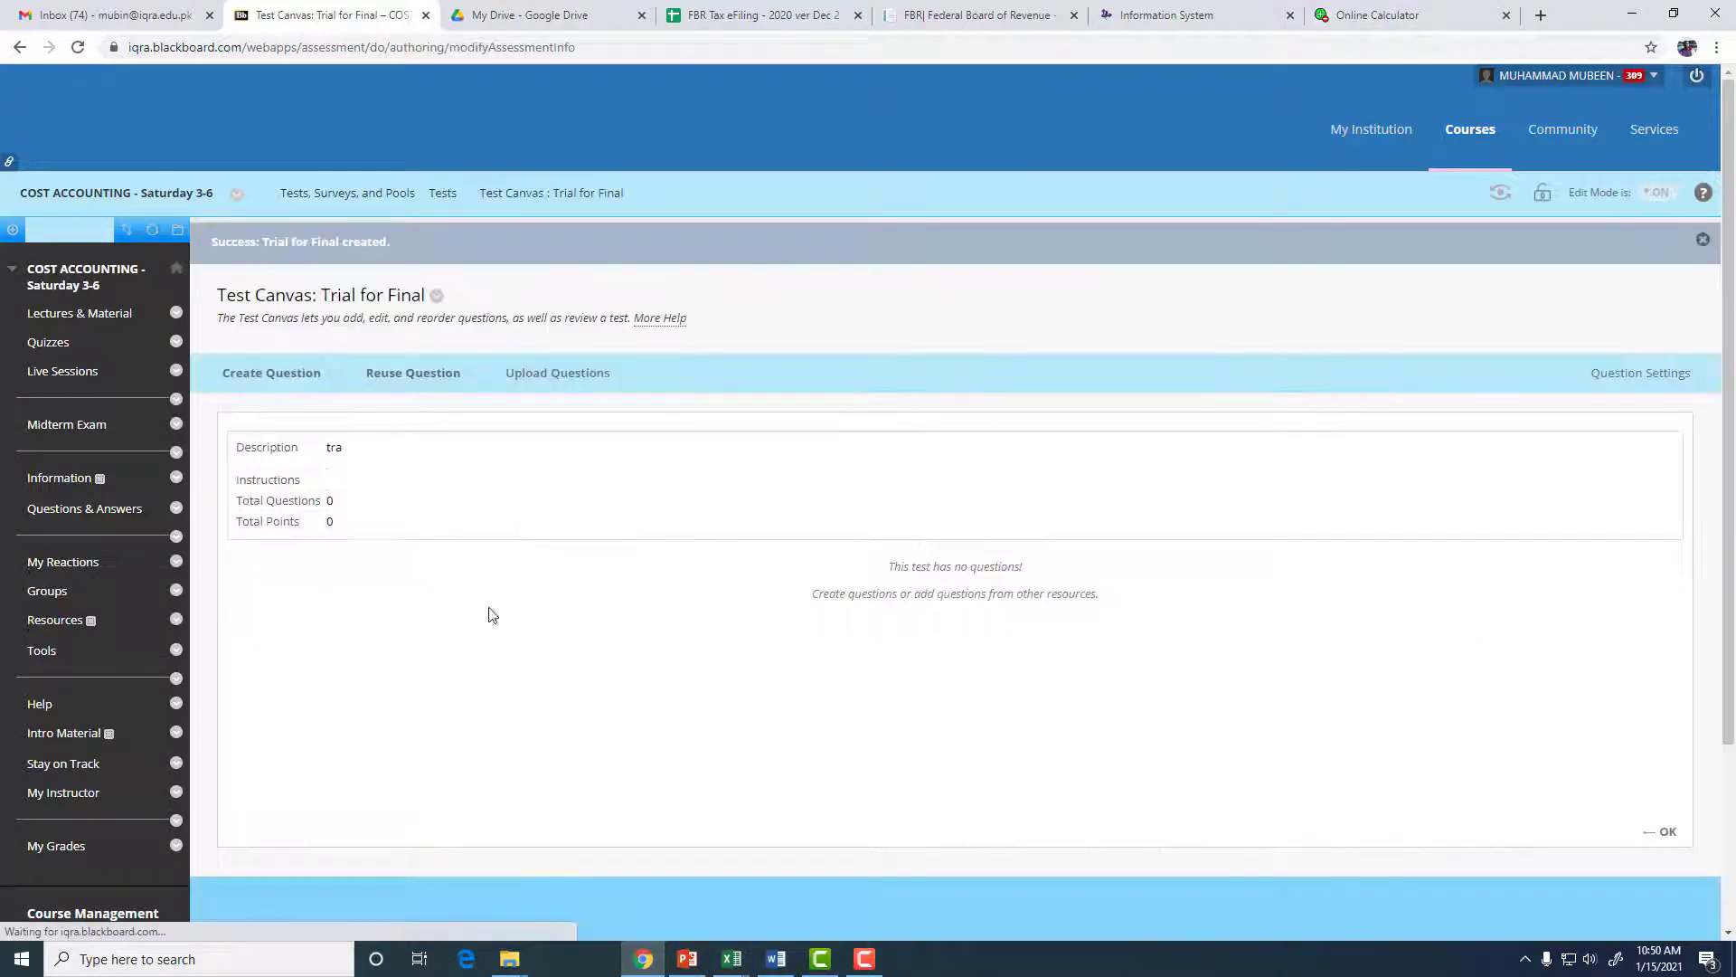
- Add a question set to the test containing the income tax multiple answer question from the Trial for Final pool
mouse_move(404, 374)
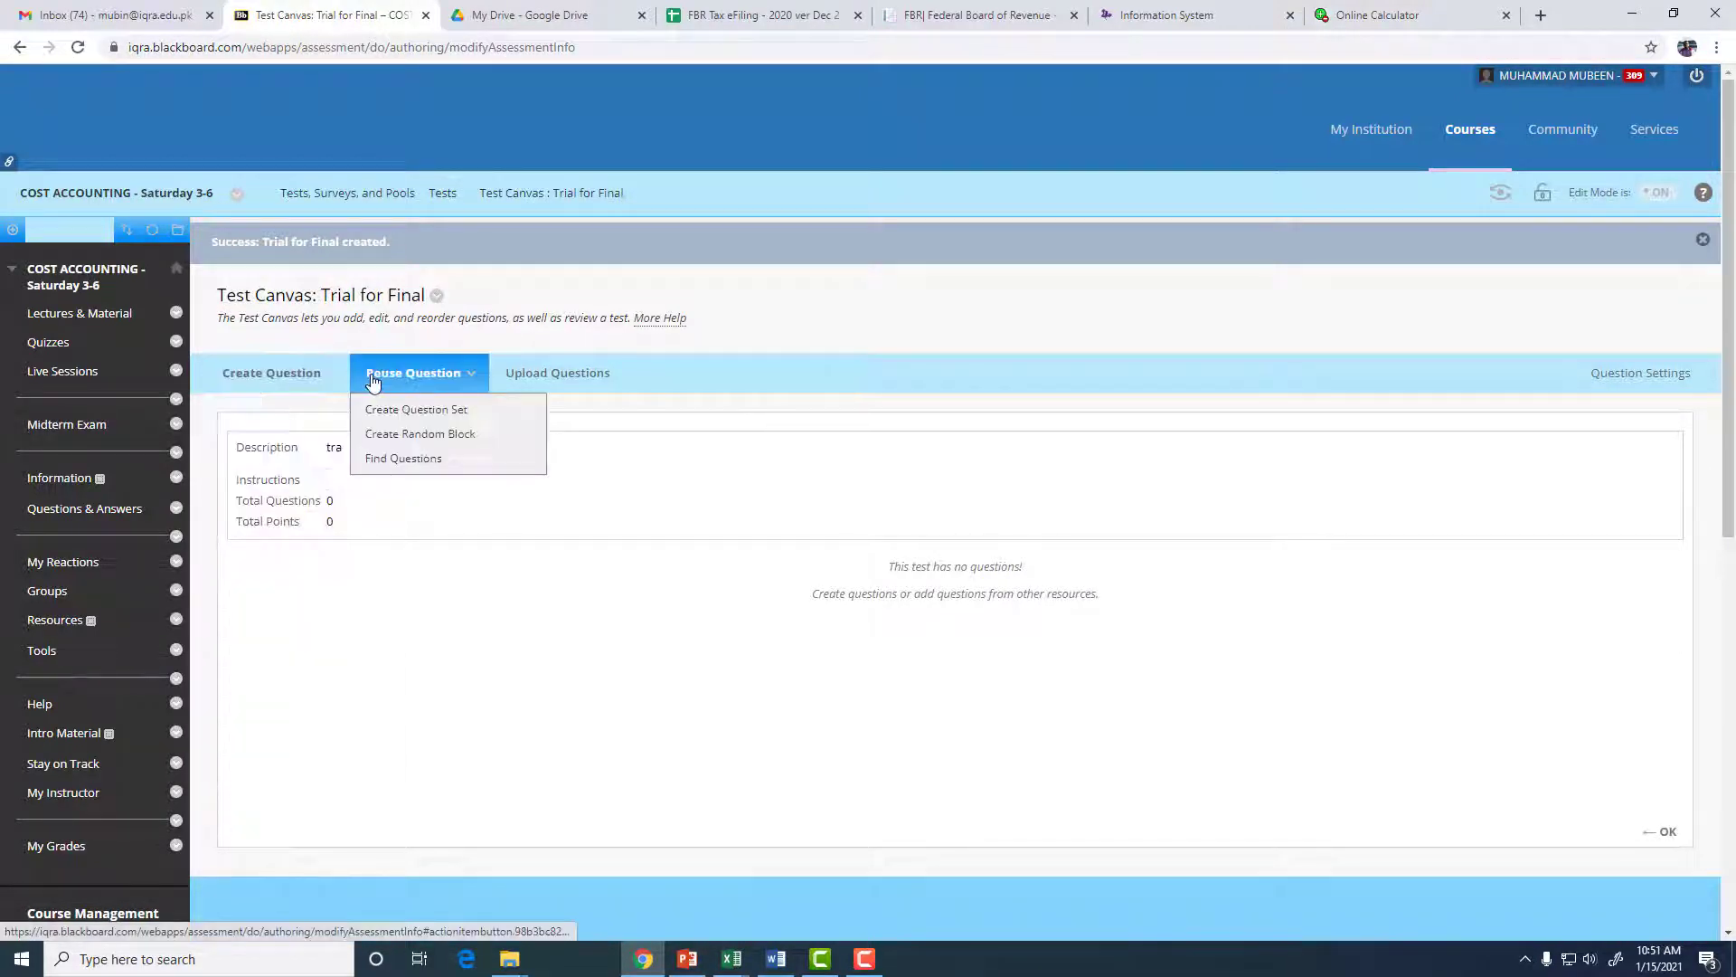
left_click(396, 410)
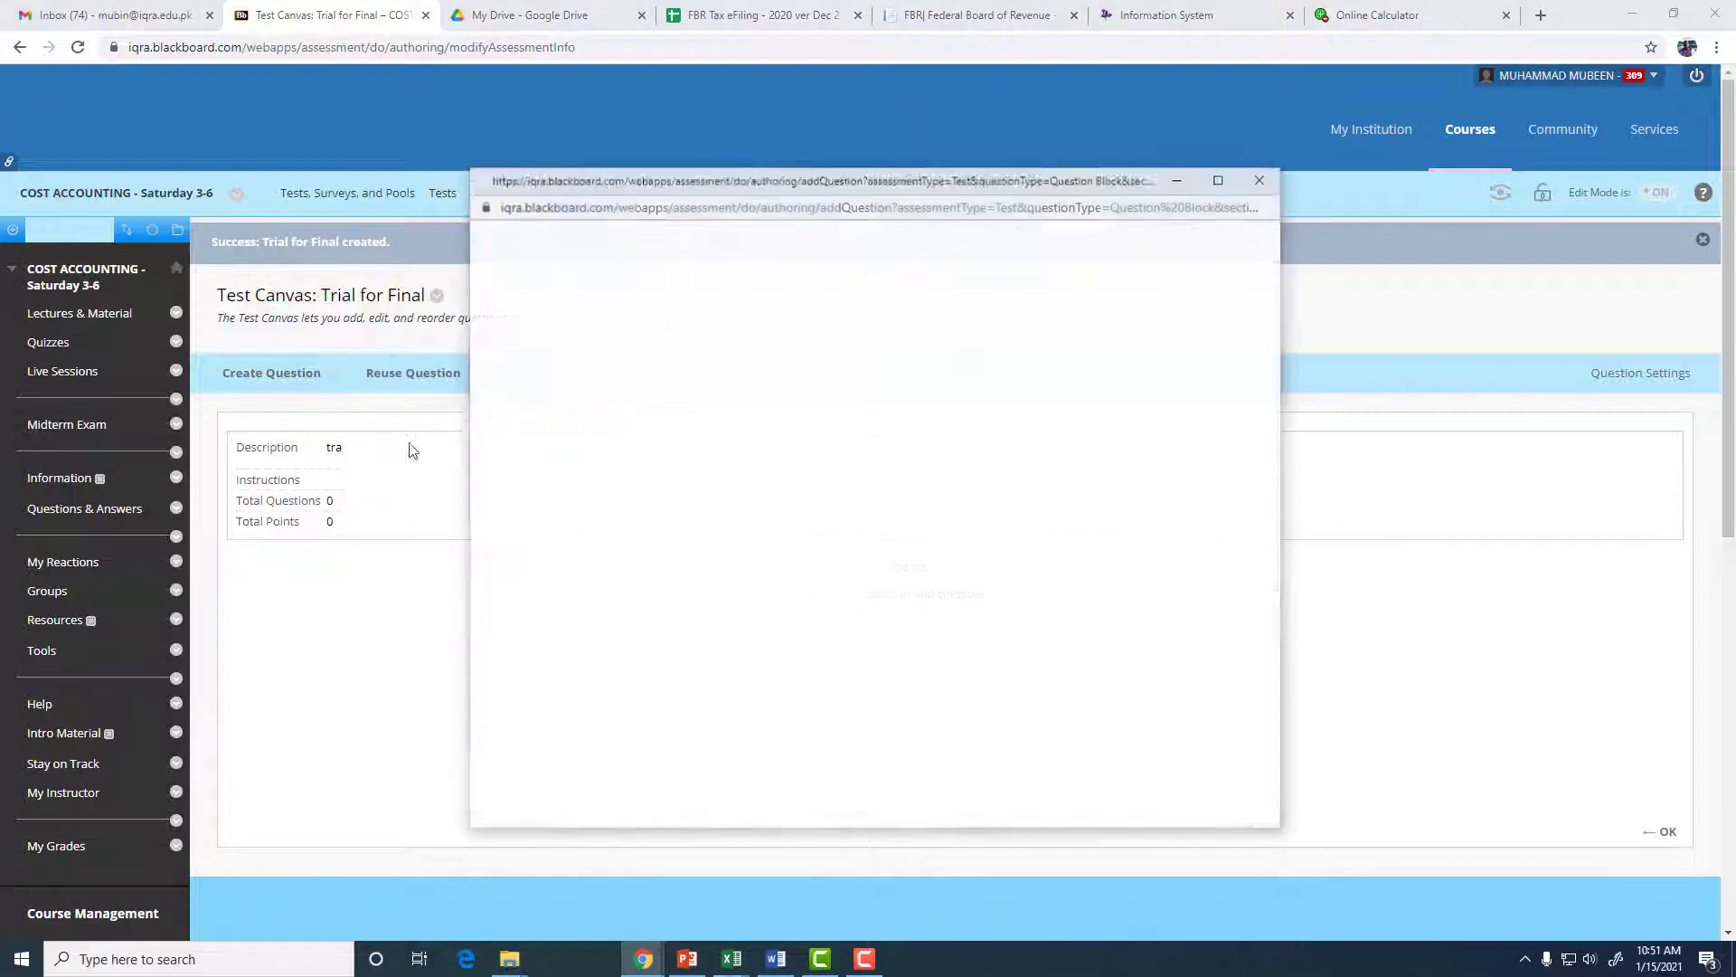
scroll(597, 618, "down", 3)
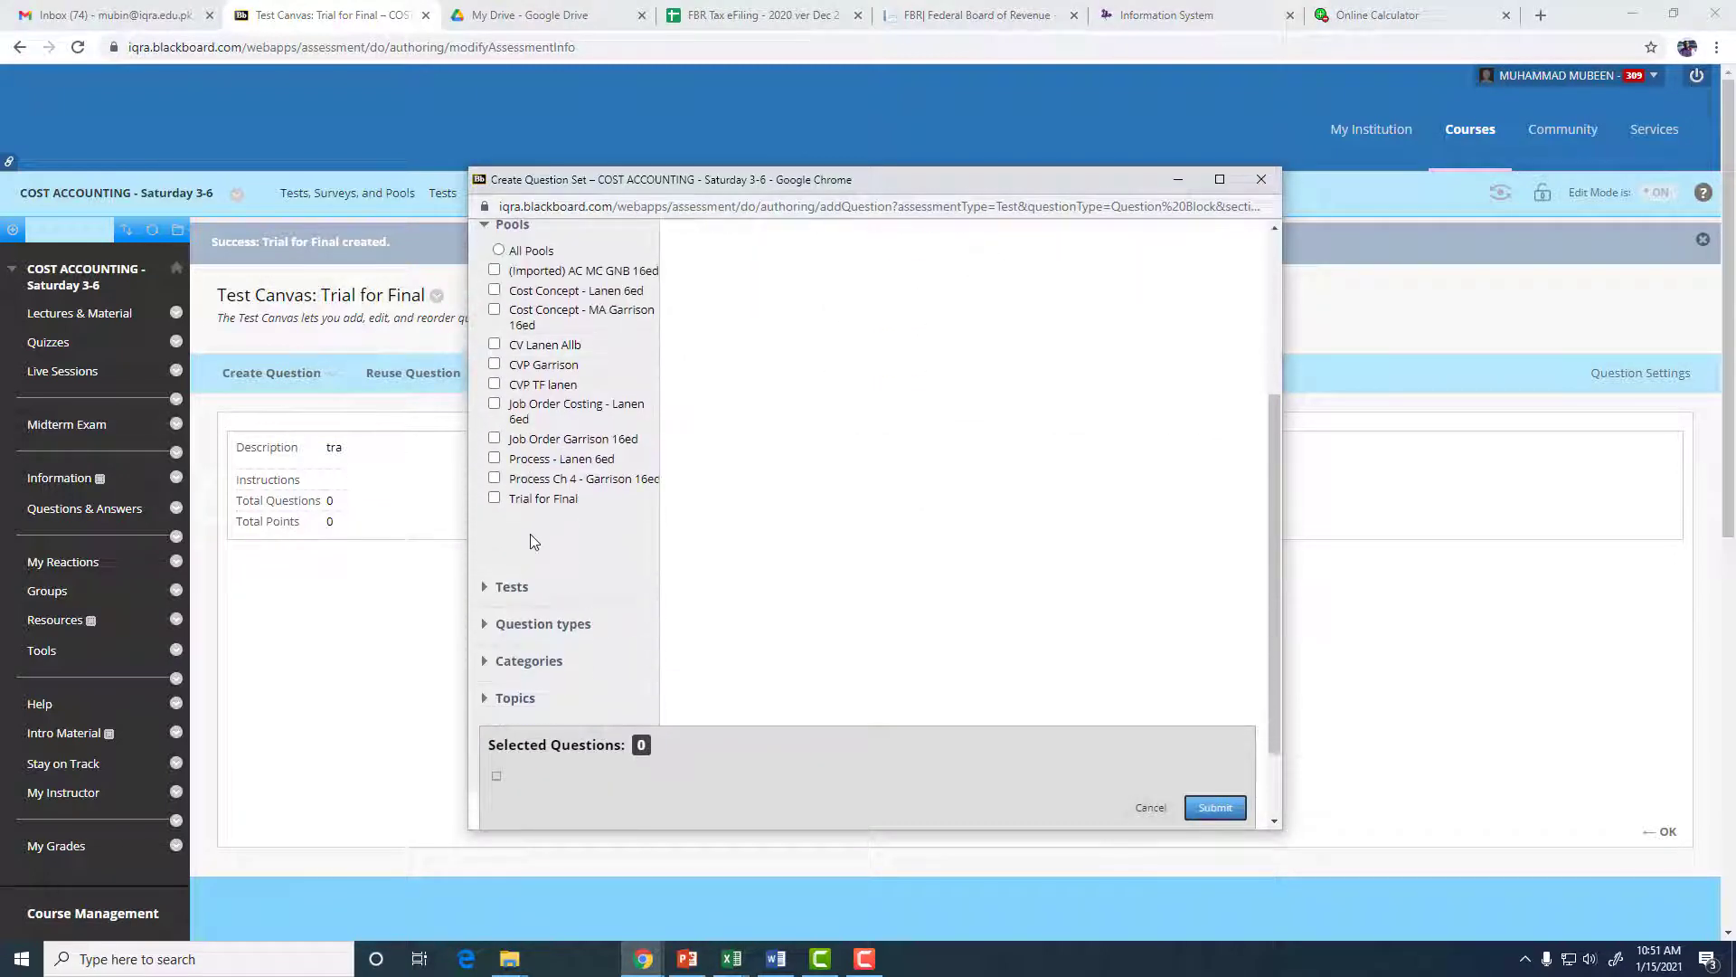
left_click(495, 499)
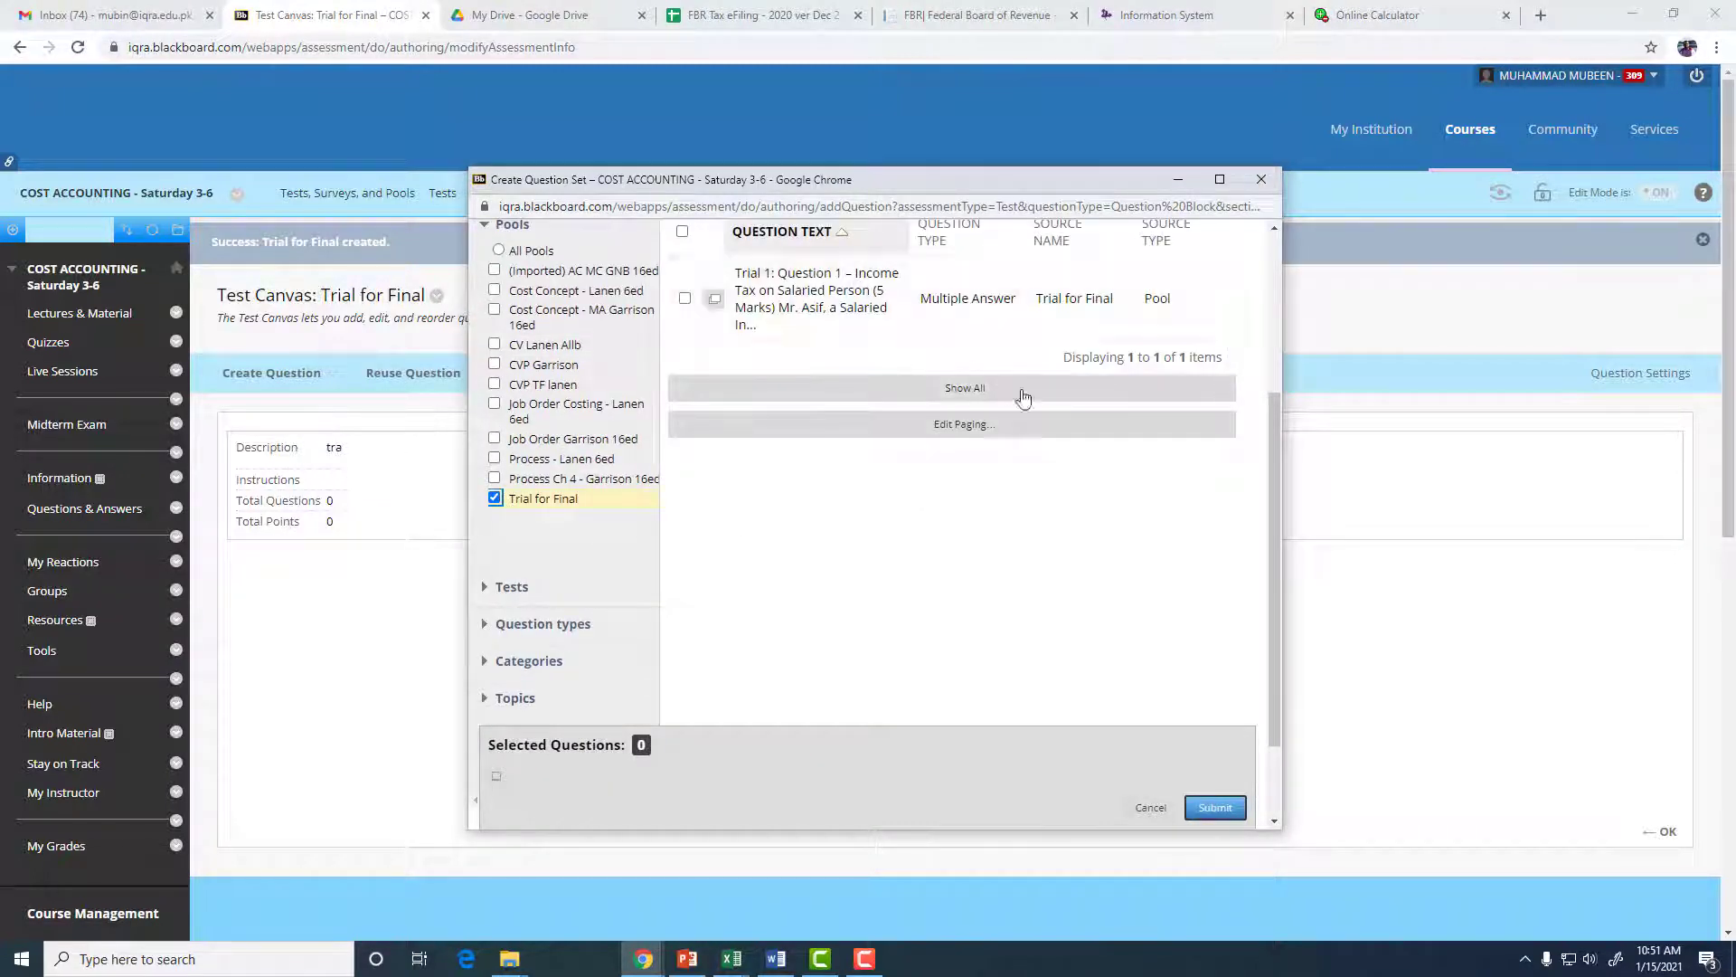
left_click(684, 297)
left_click(1190, 810)
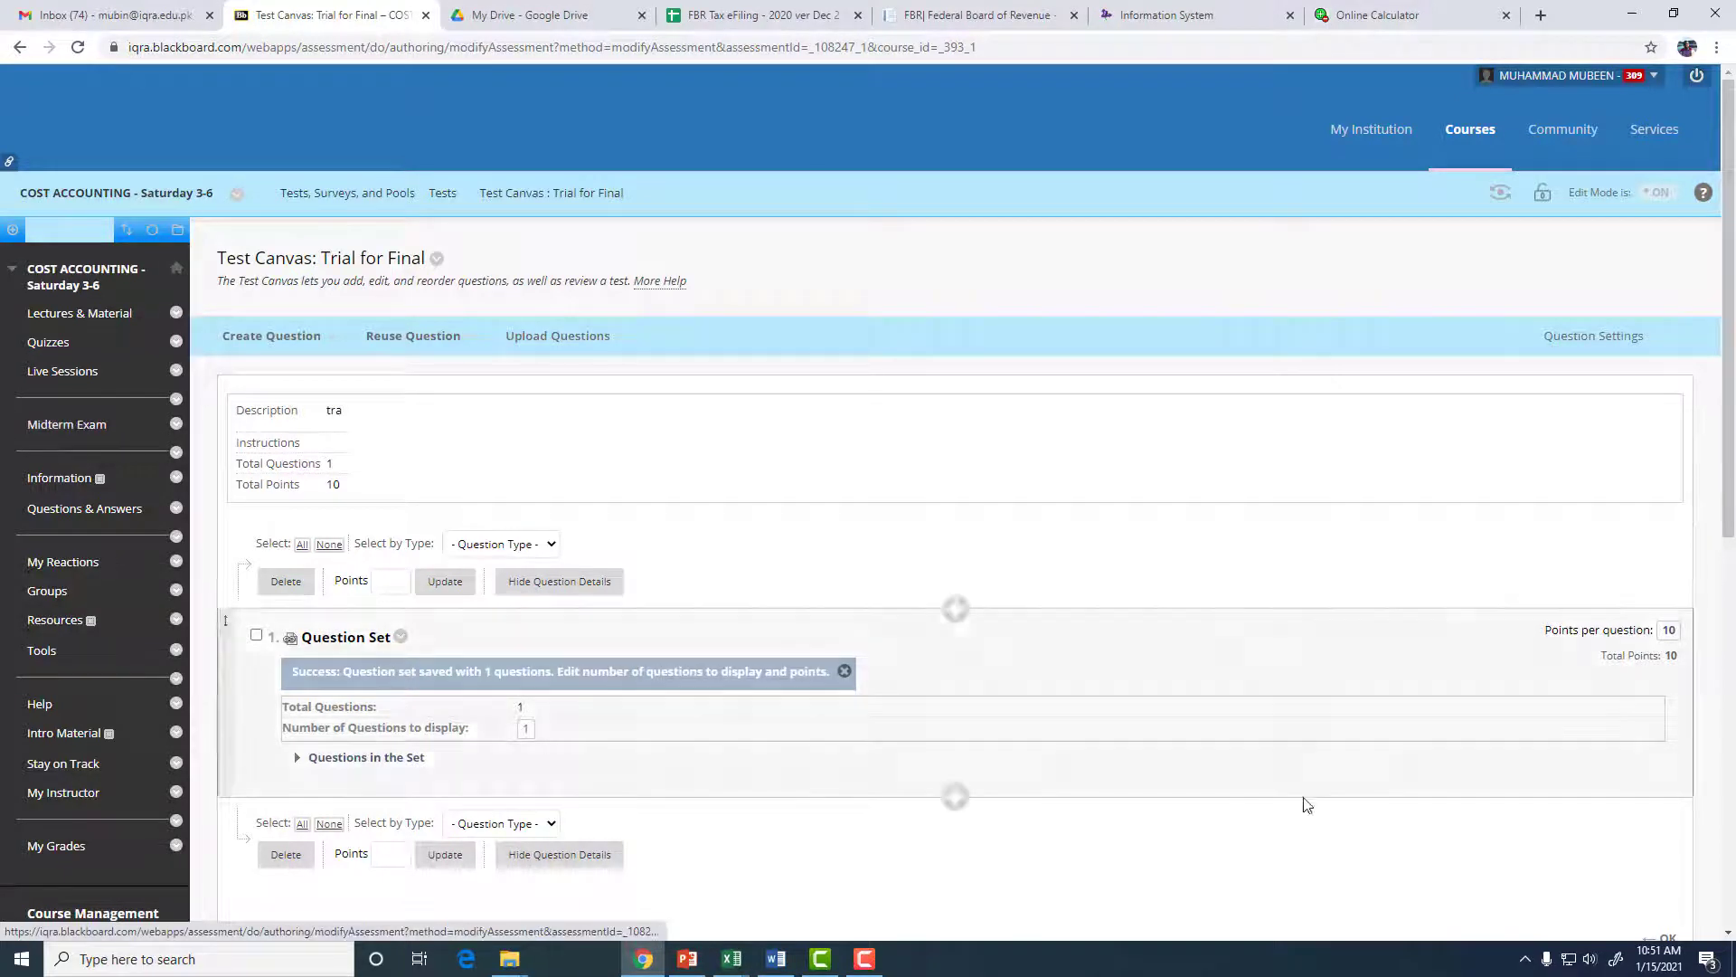
- Finish the test canvas and add the existing Trial for Final test to the Midterm Exam area
left_click(1669, 941)
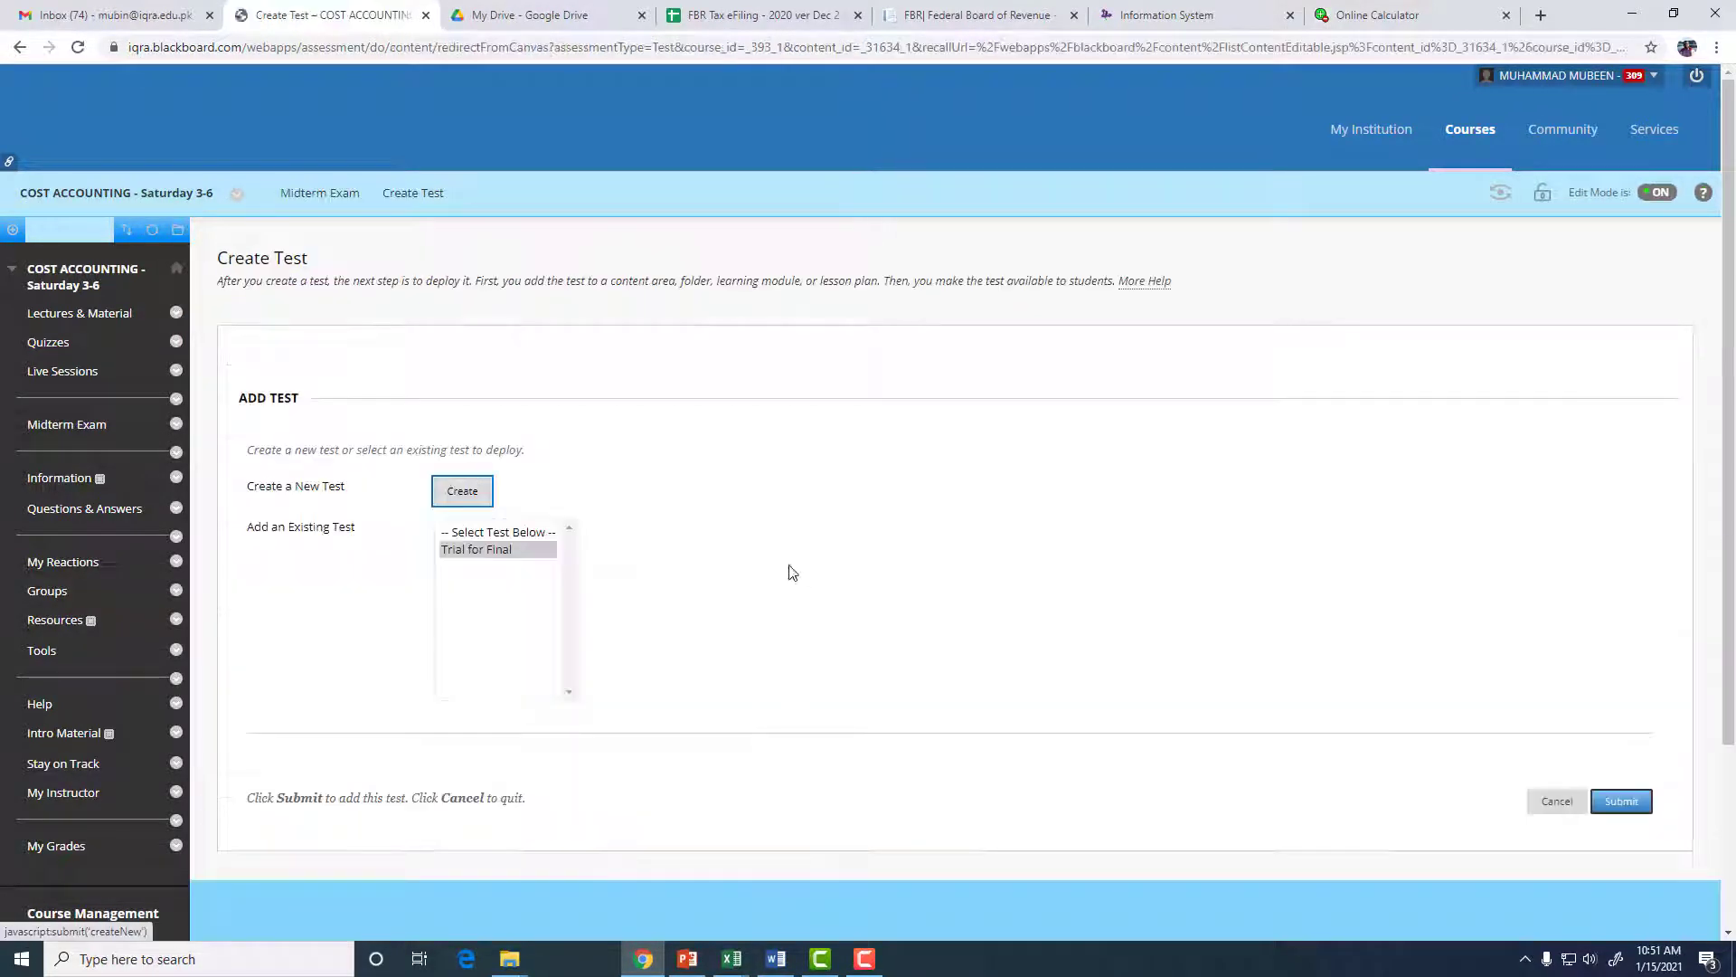
left_click(496, 551)
left_click(1639, 811)
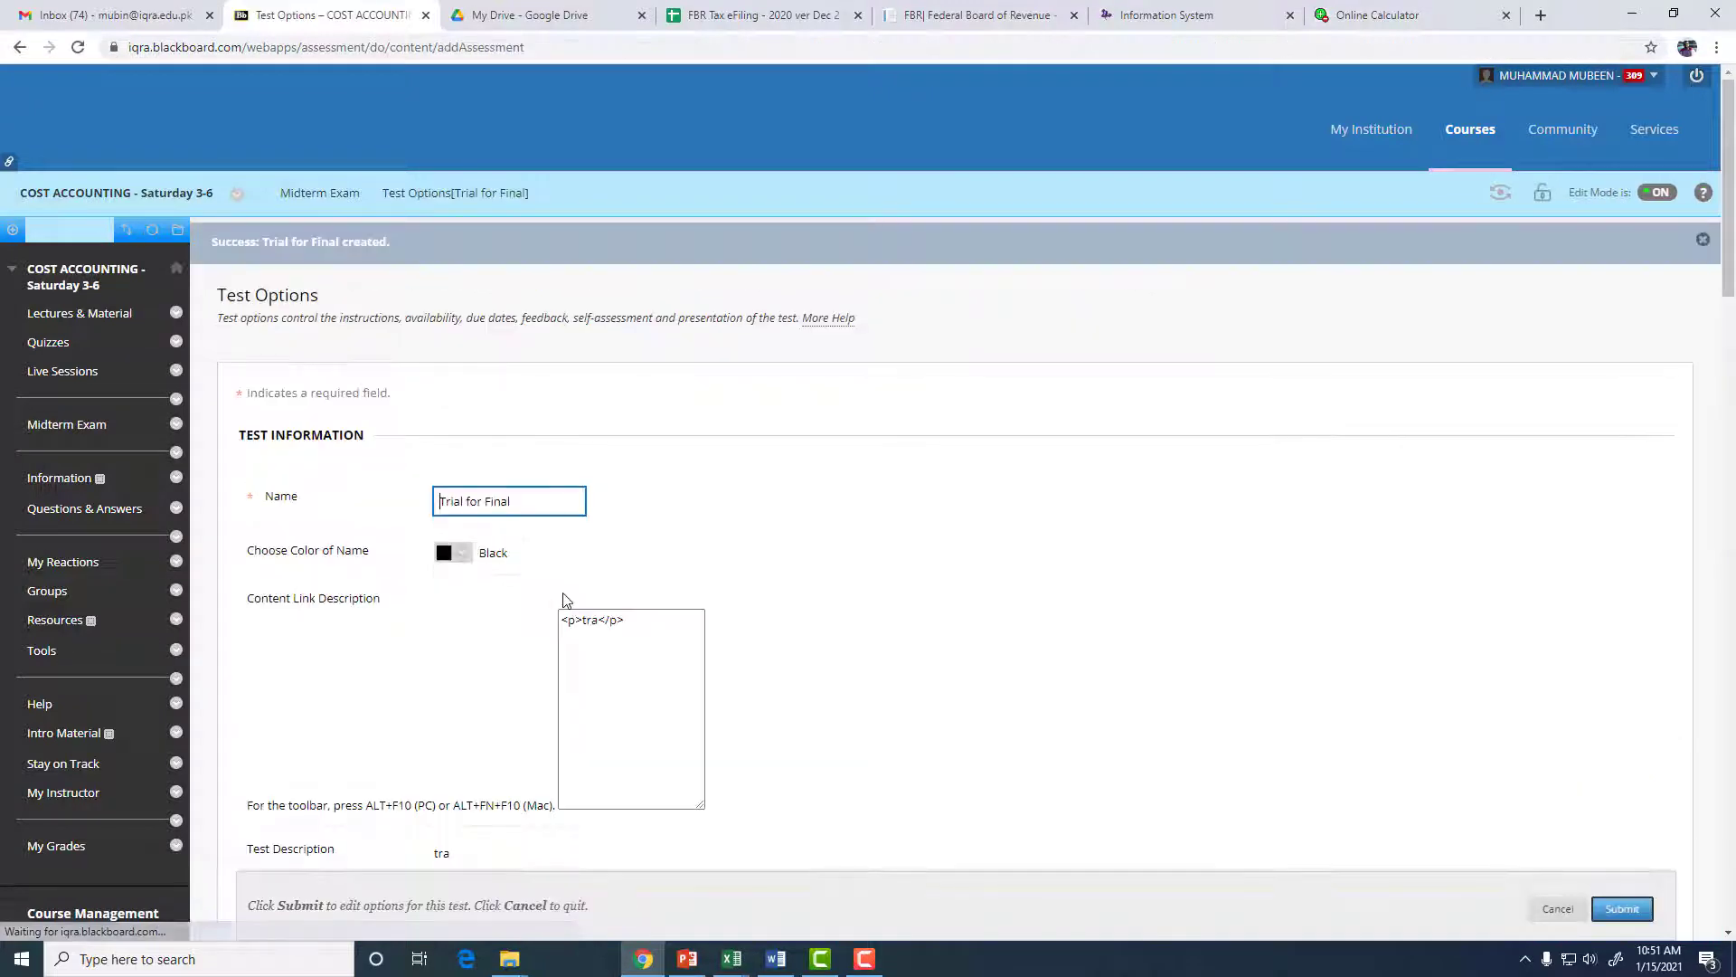
- Allow unlimited multiple attempts for the test and score attempts using the Highest Grade
scroll(484, 570, "down", 10)
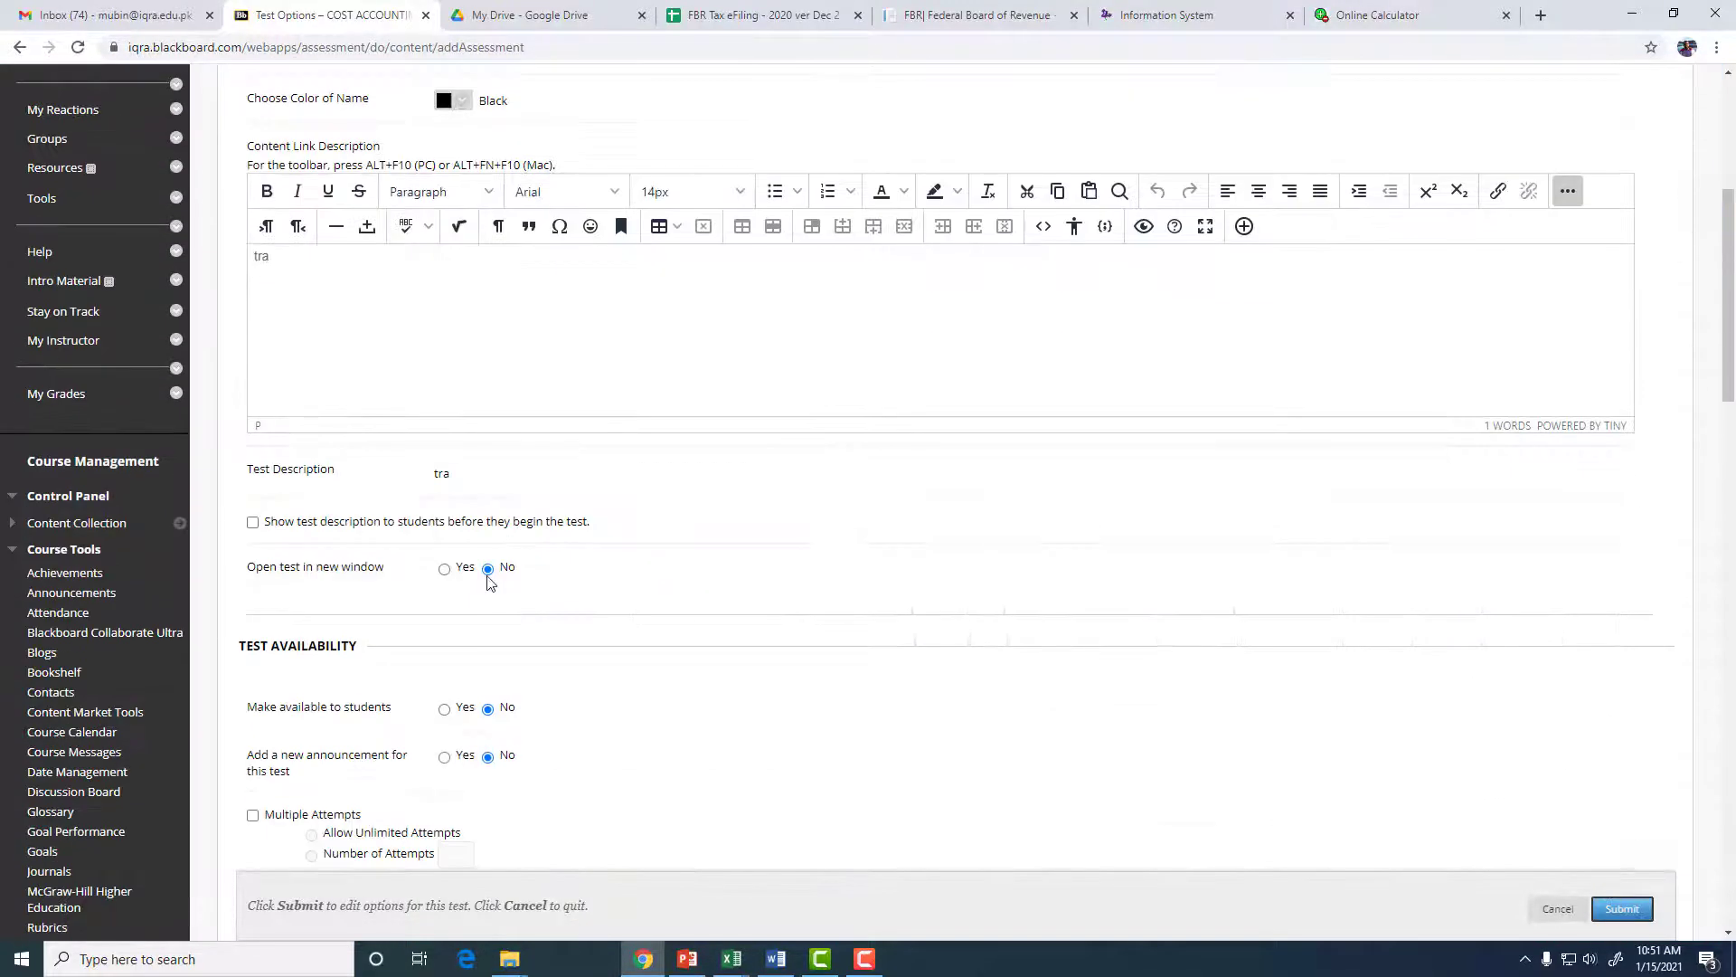
left_click(271, 546)
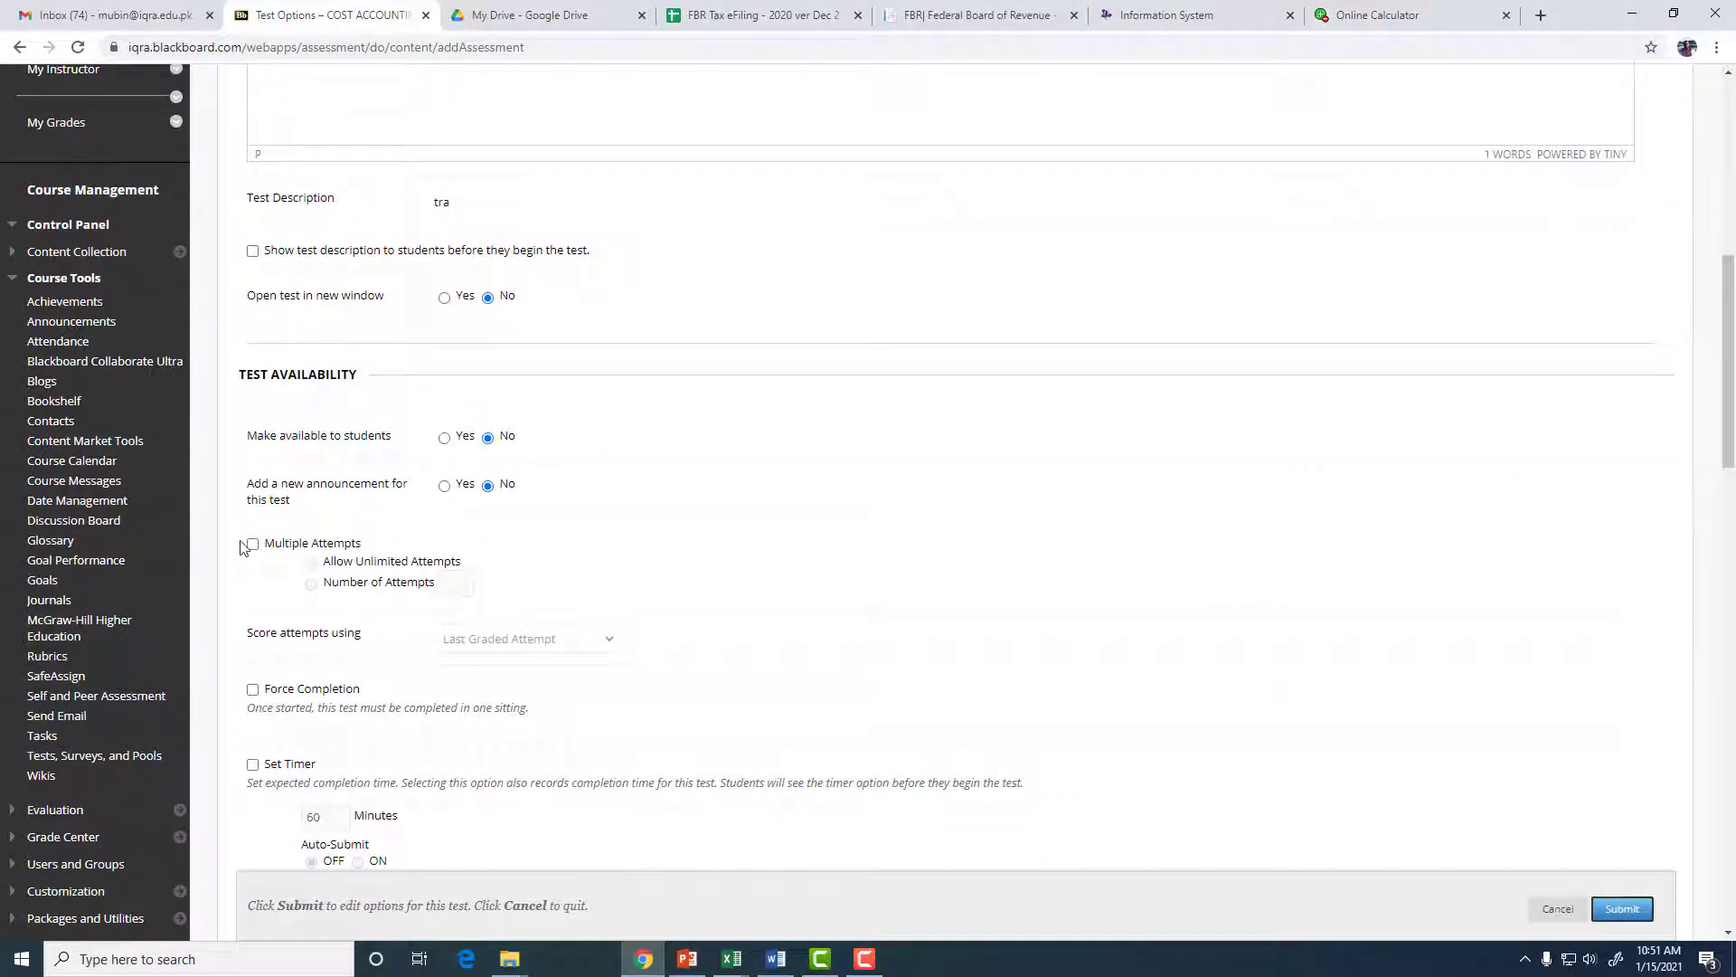
left_click(511, 649)
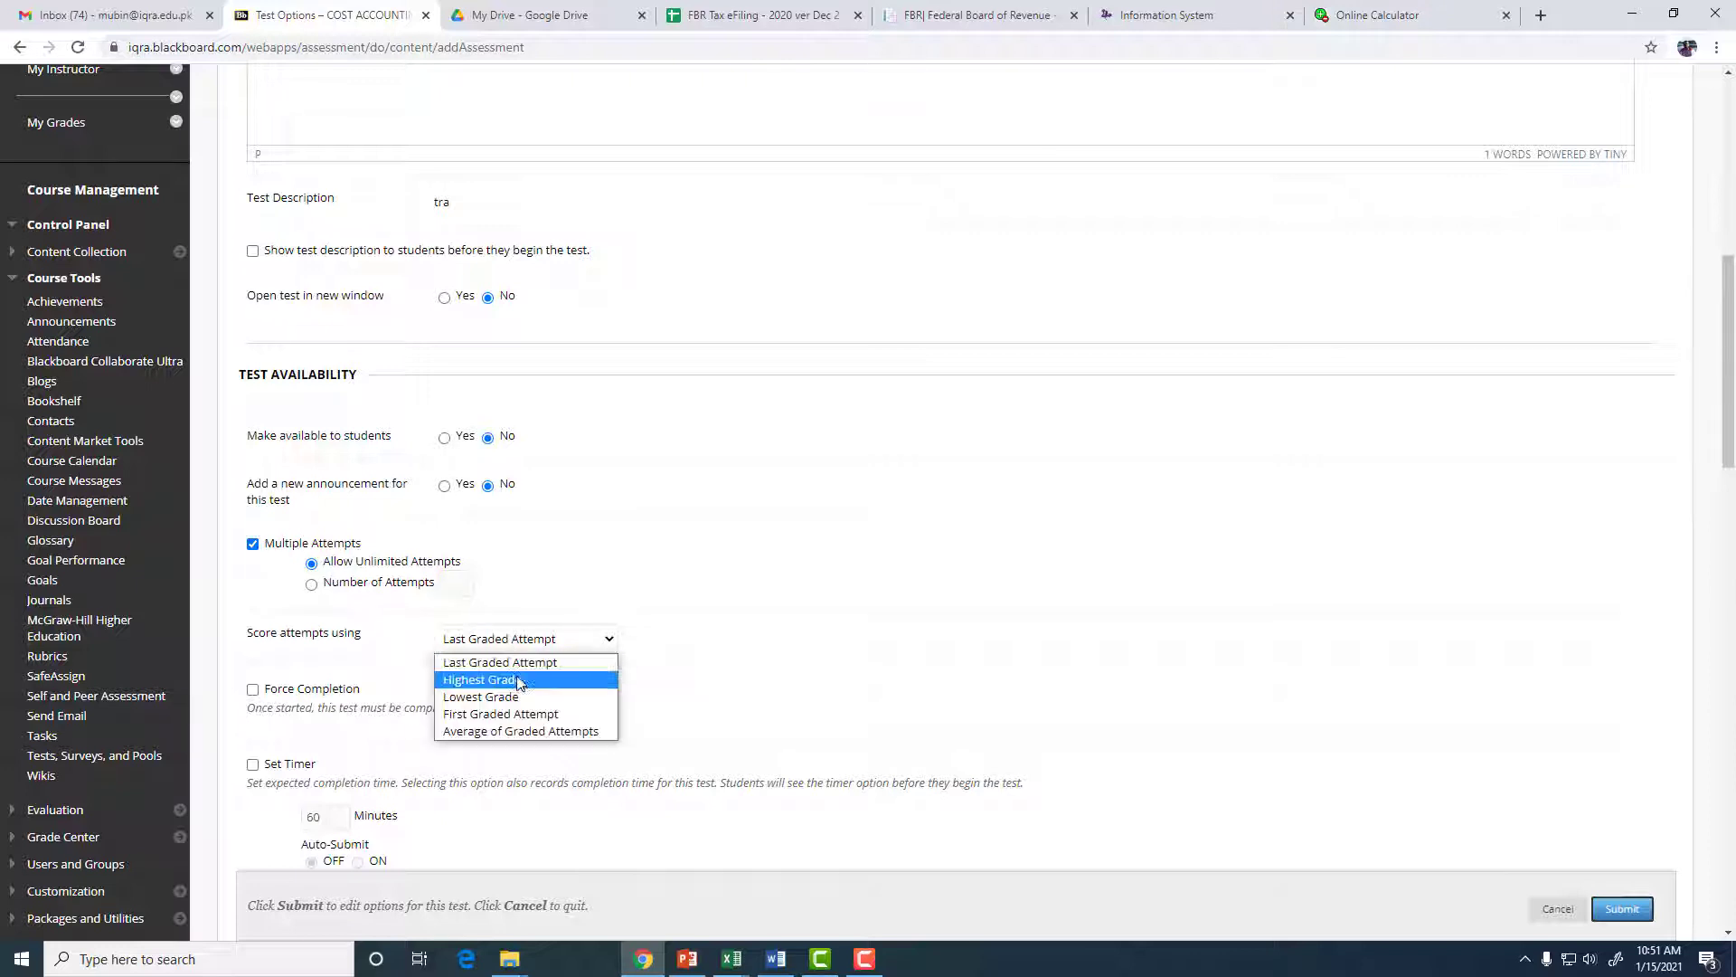
left_click(515, 680)
scroll(390, 622, "down", 3)
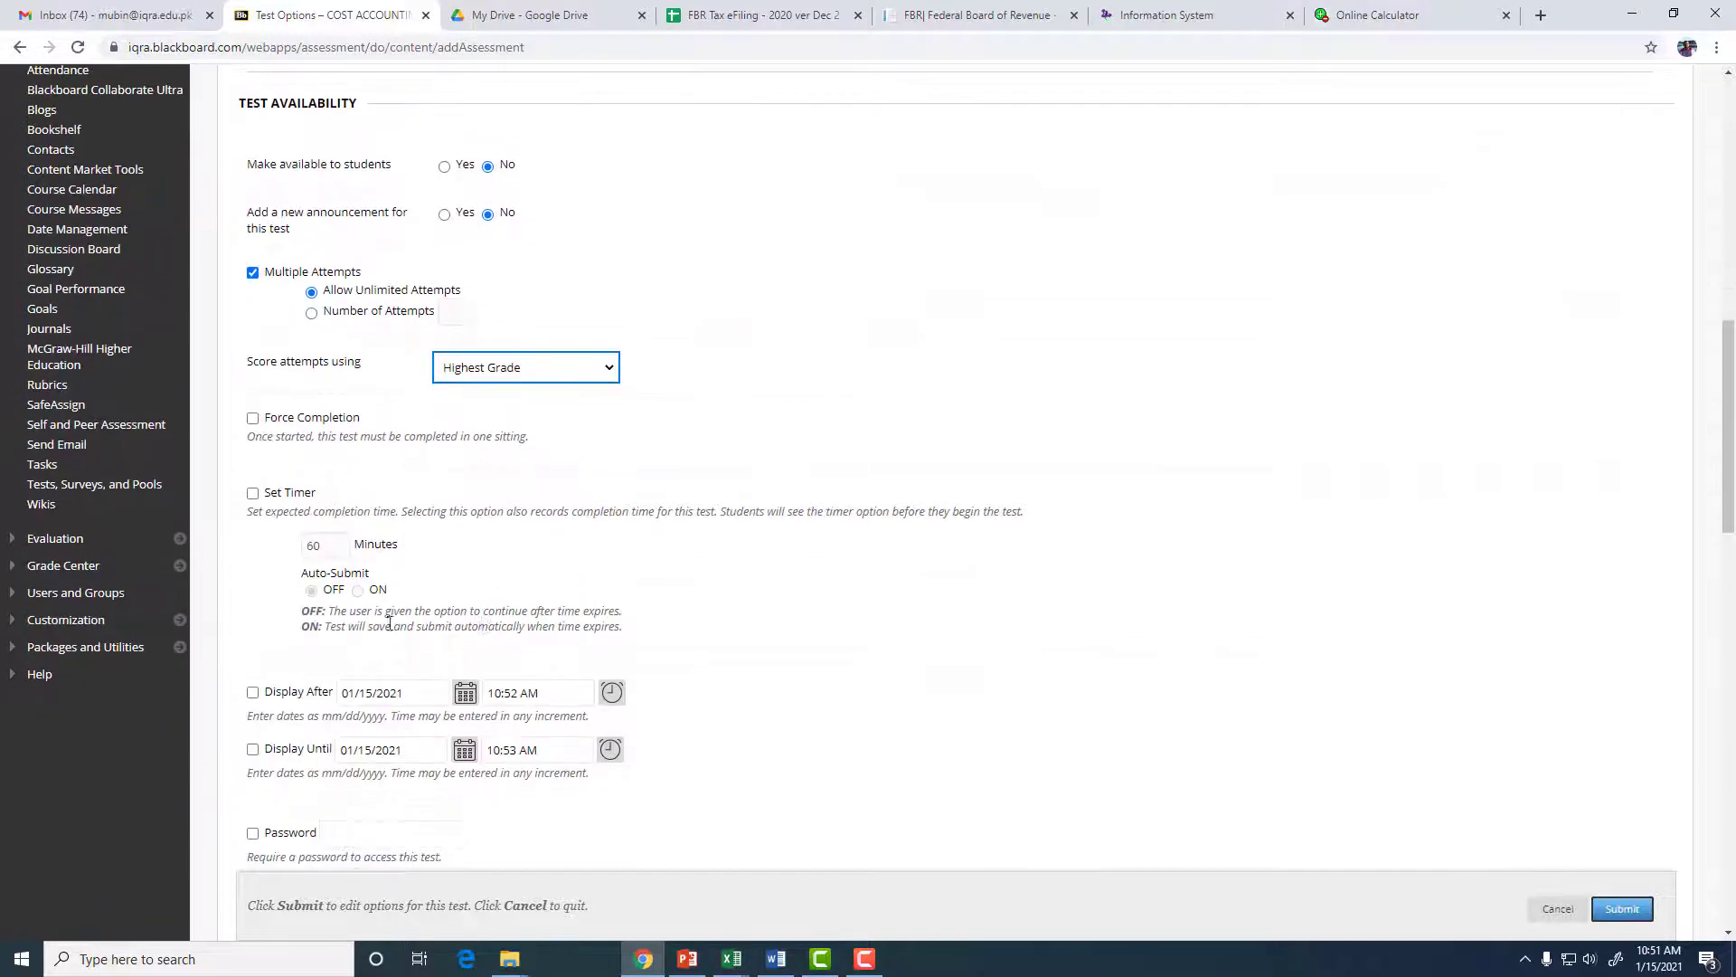
- Enable the 60-minute timer with auto-submit off and submit the test options
left_click(253, 494)
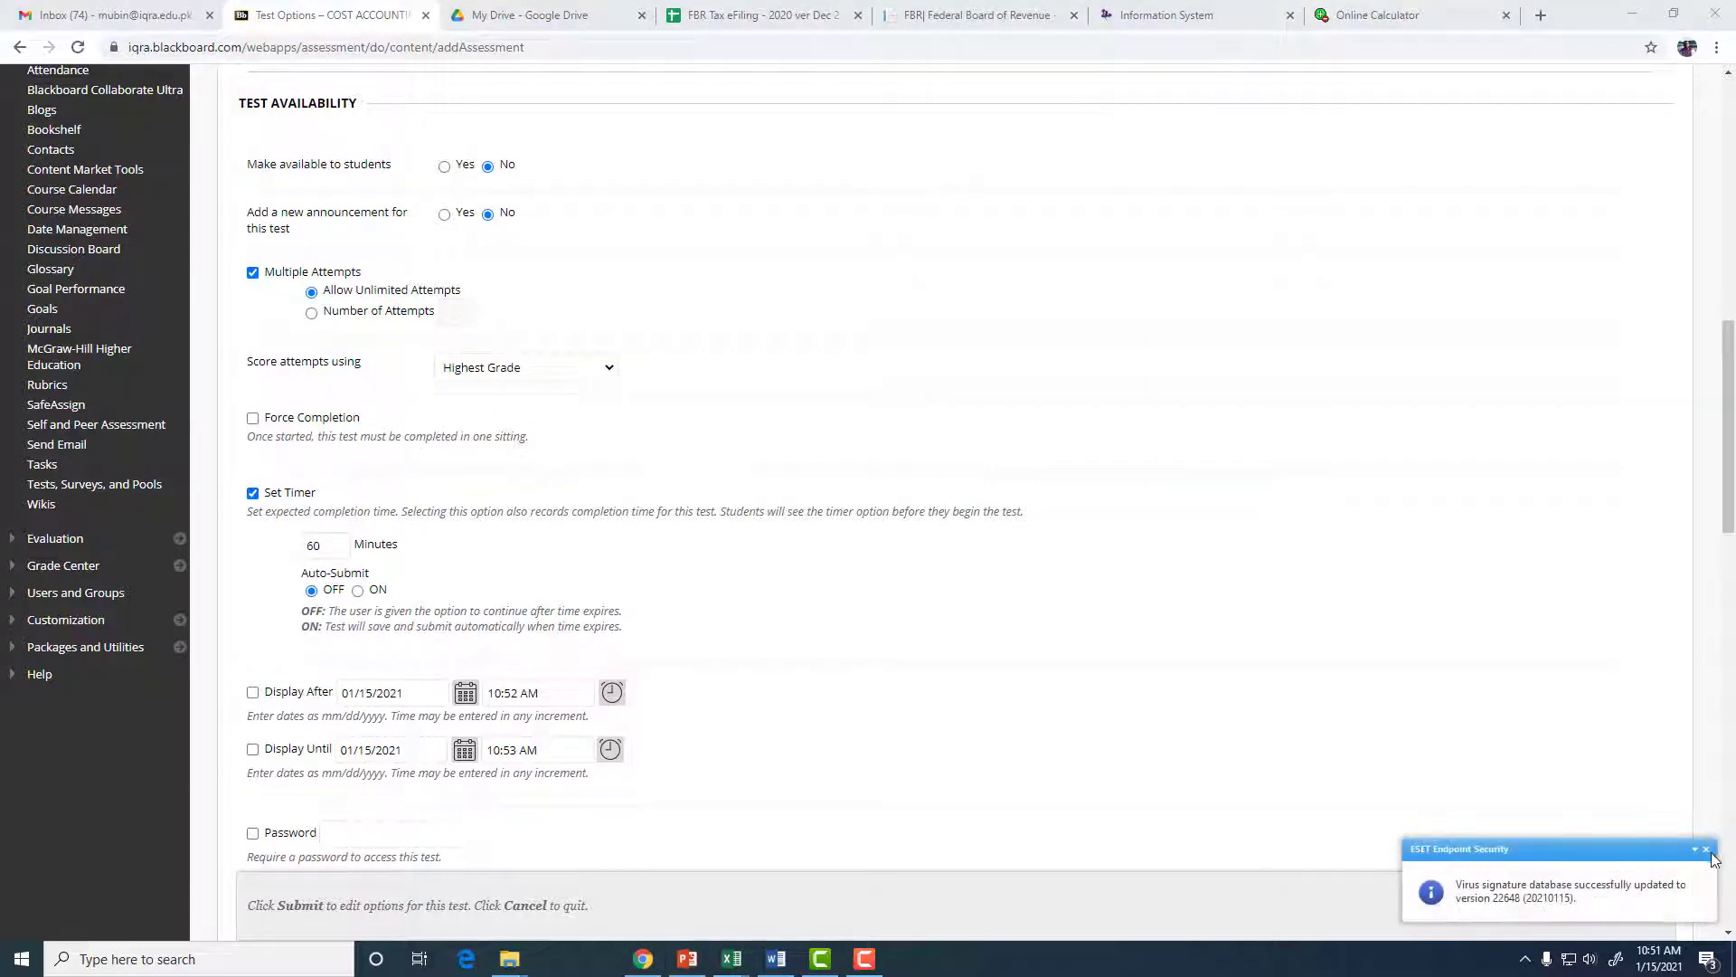
left_click(1706, 852)
scroll(386, 553, "down", 7)
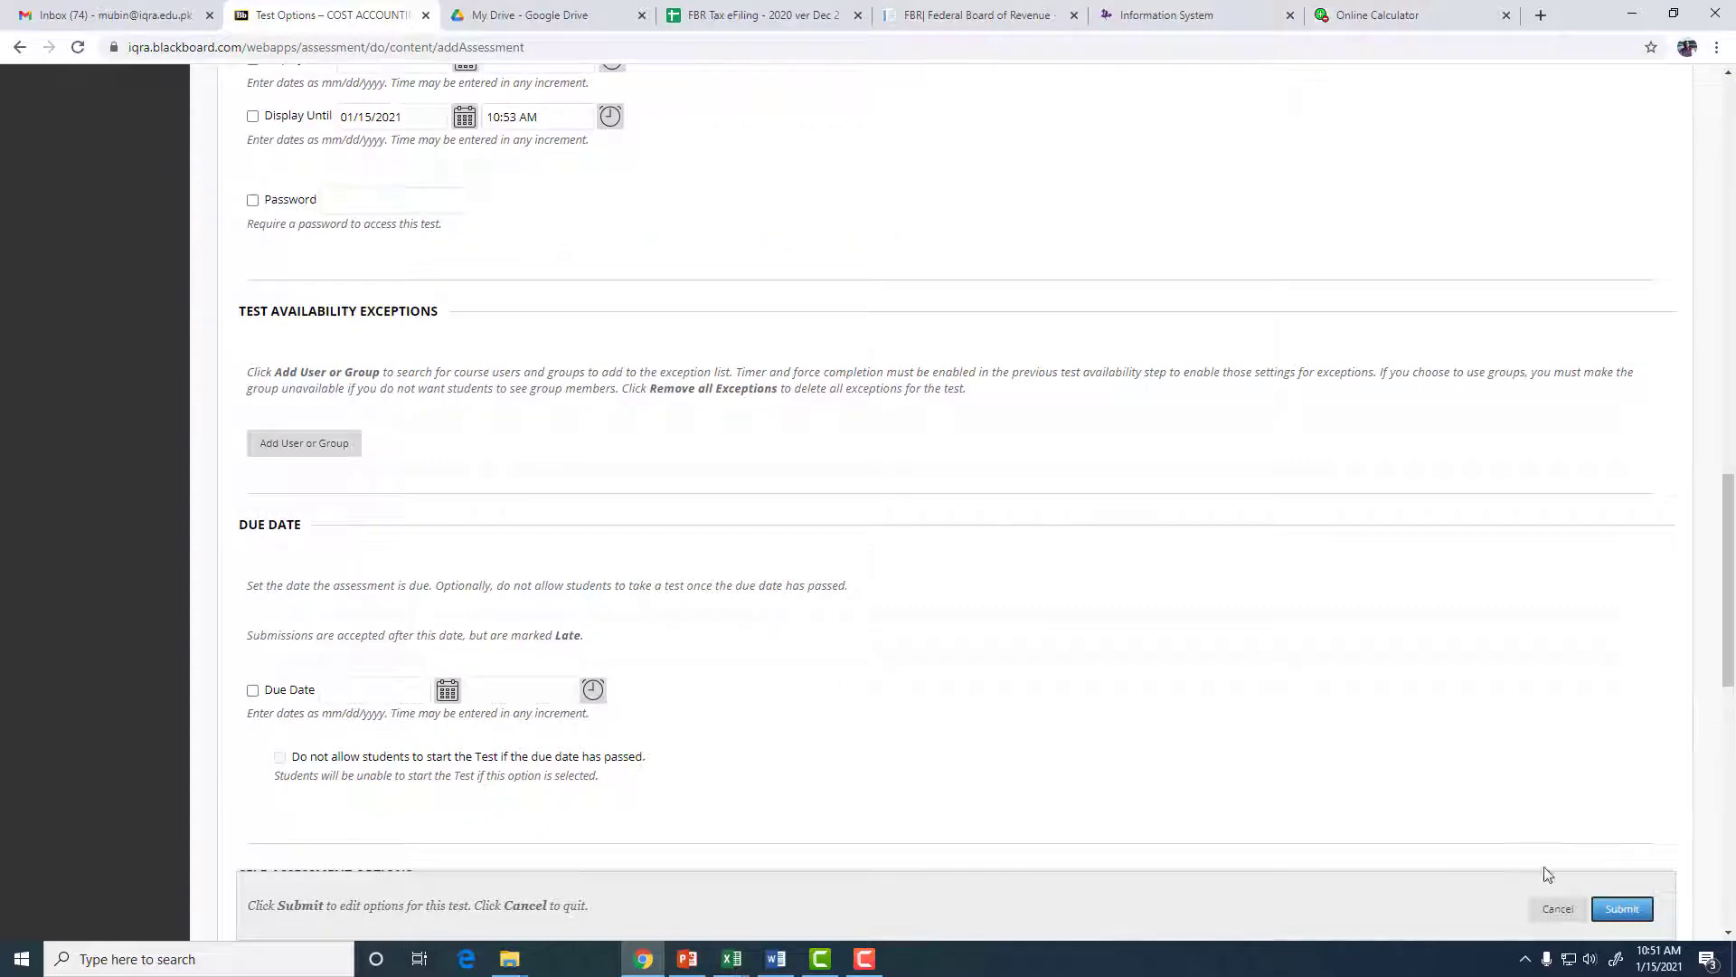
left_click(1628, 911)
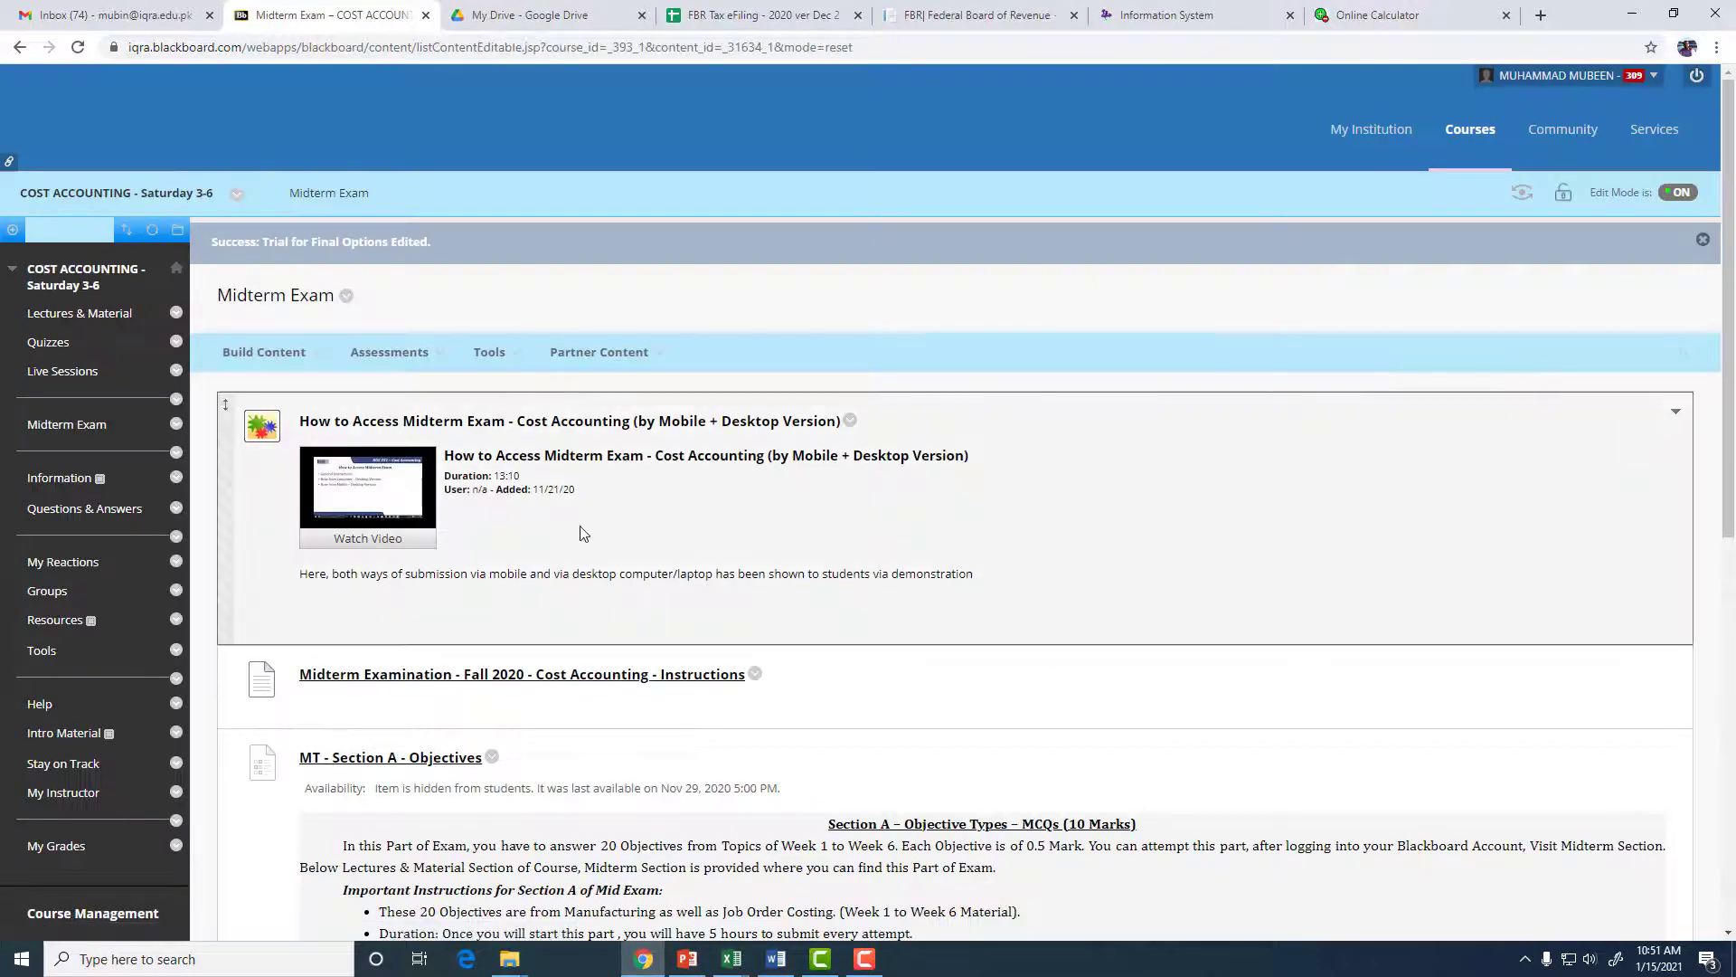
- Launch the Trial for Final test from the Midterm Exam page and begin its preview at Question 1
scroll(581, 533, "down", 8)
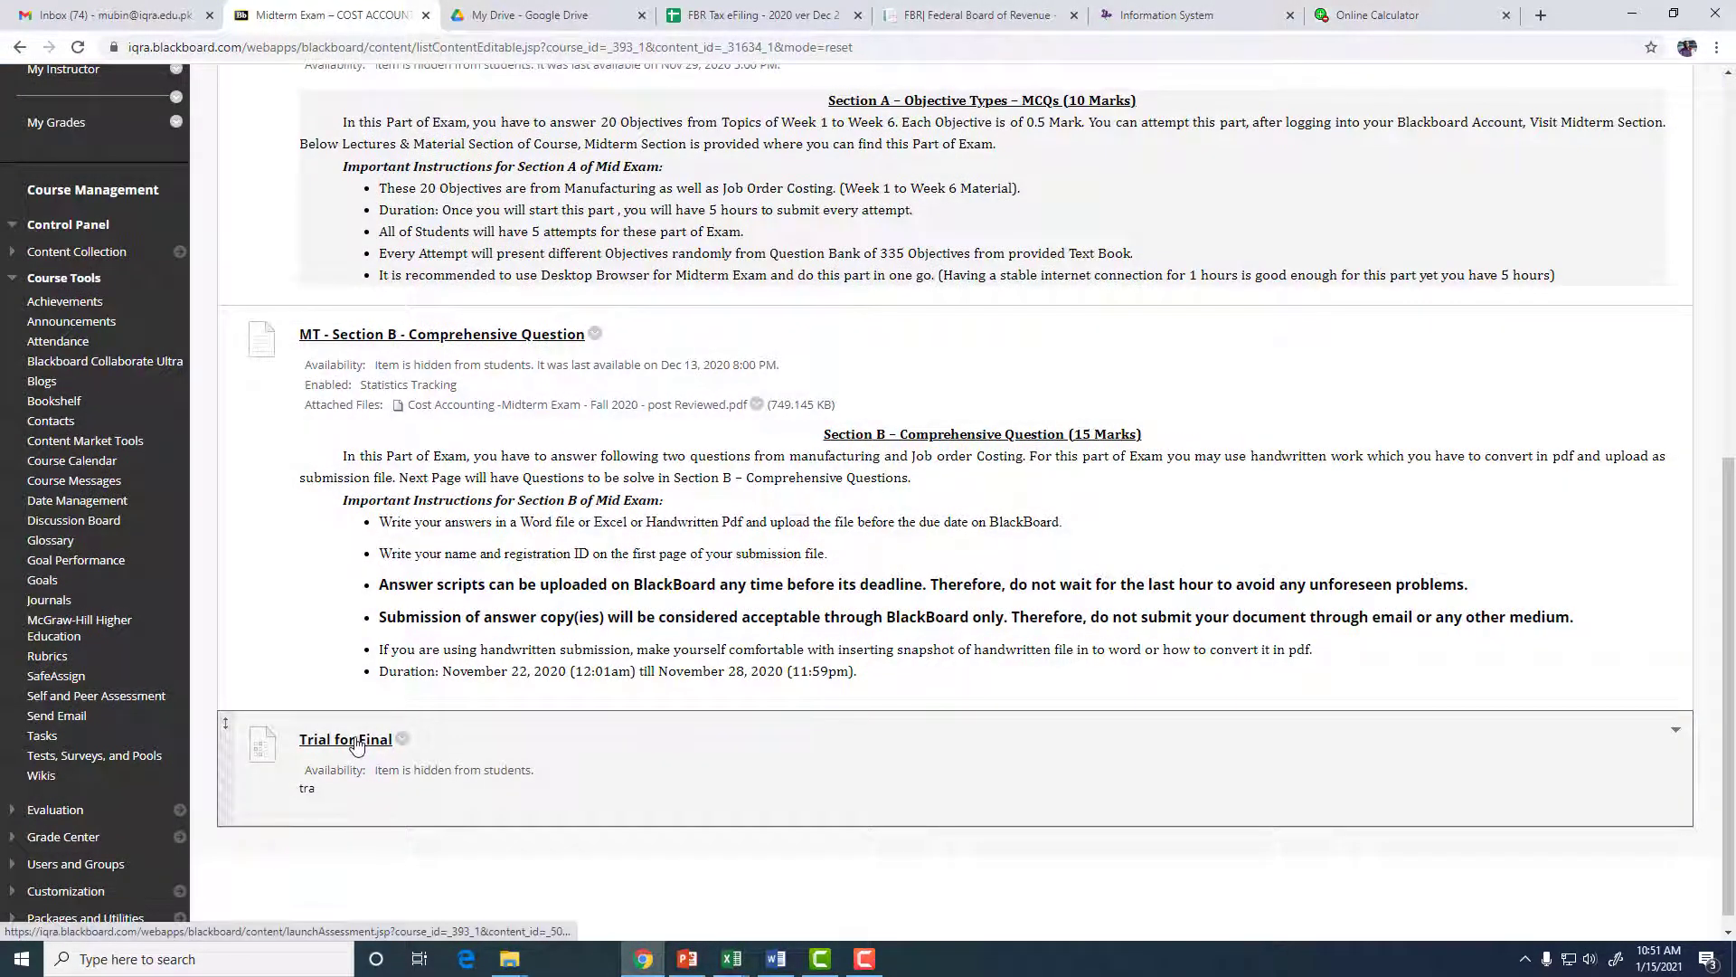
left_click(358, 743)
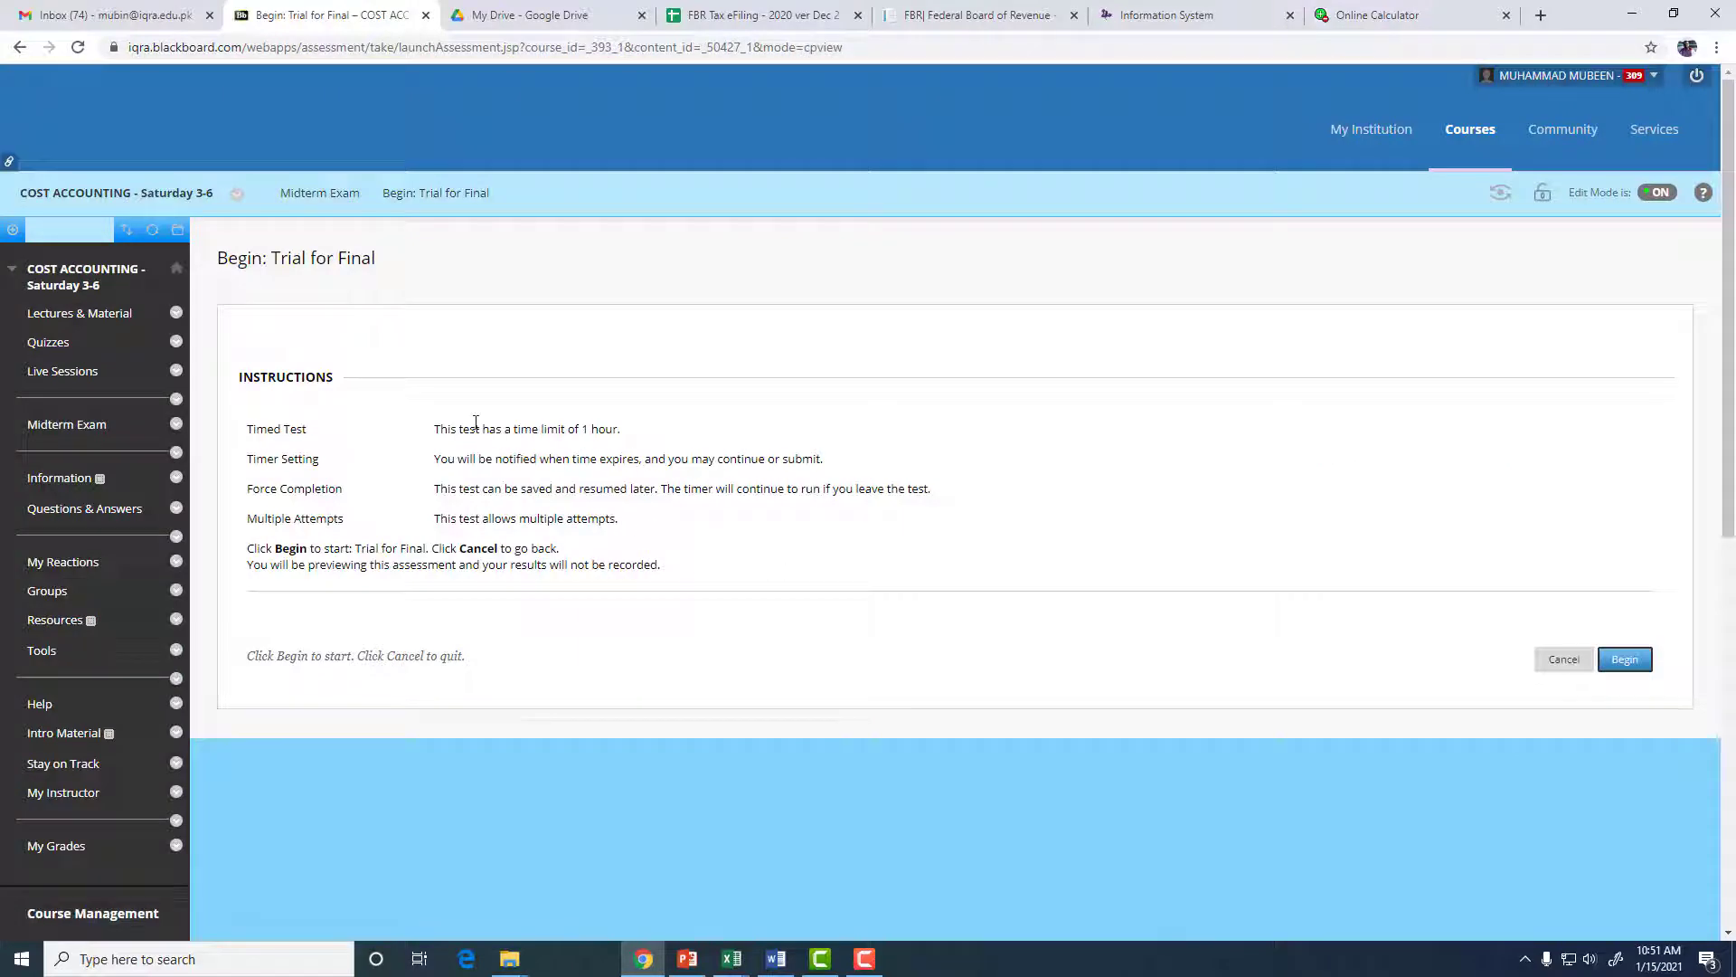
left_click(1625, 660)
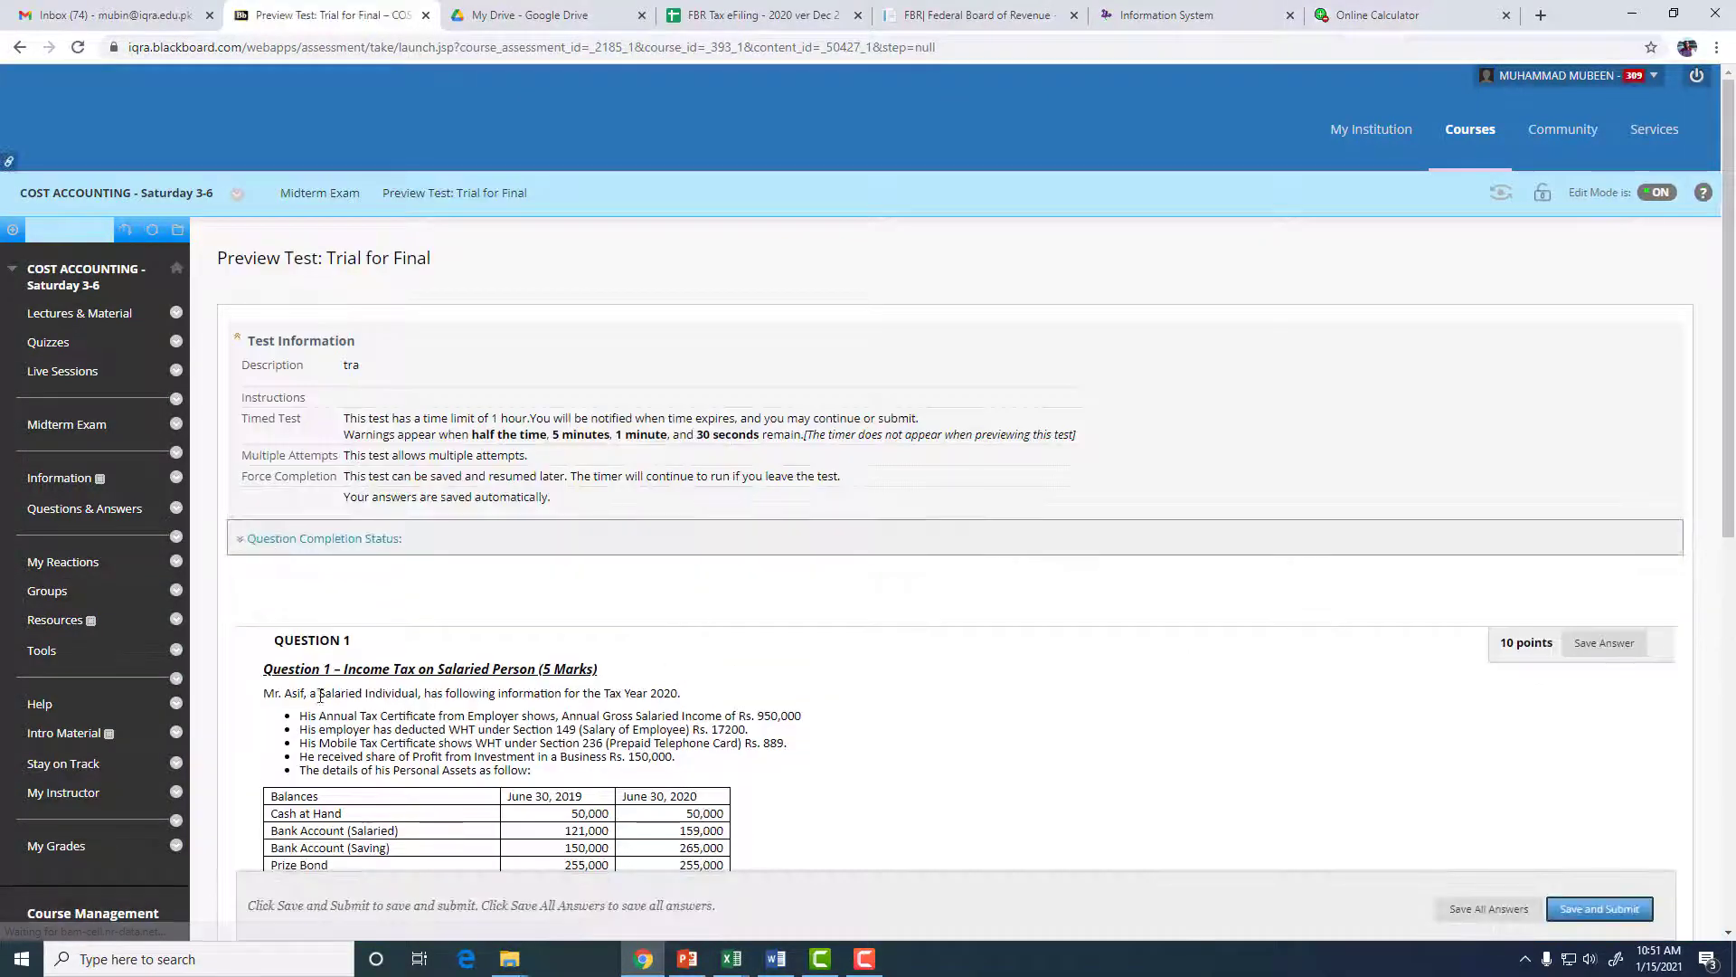
scroll(321, 695, "down", 6)
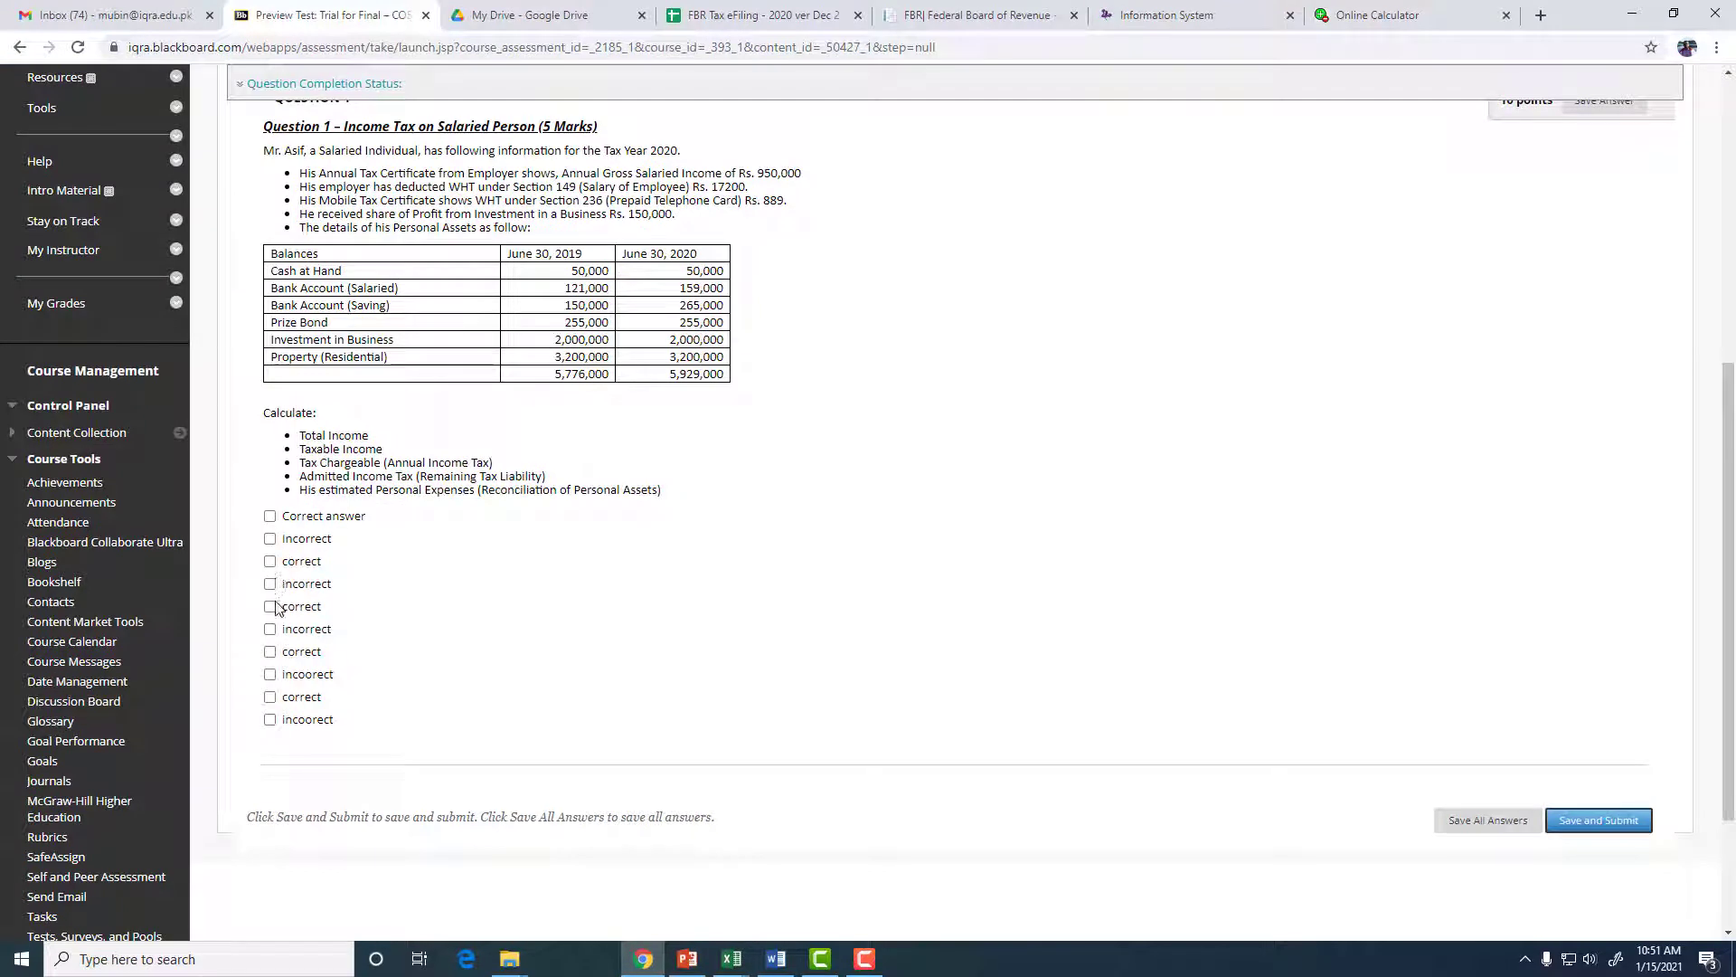
- Select the five correct answers of Question 1, then save and submit the test attempt
left_click(269, 516)
left_click(270, 561)
left_click(269, 607)
left_click(269, 652)
left_click(269, 697)
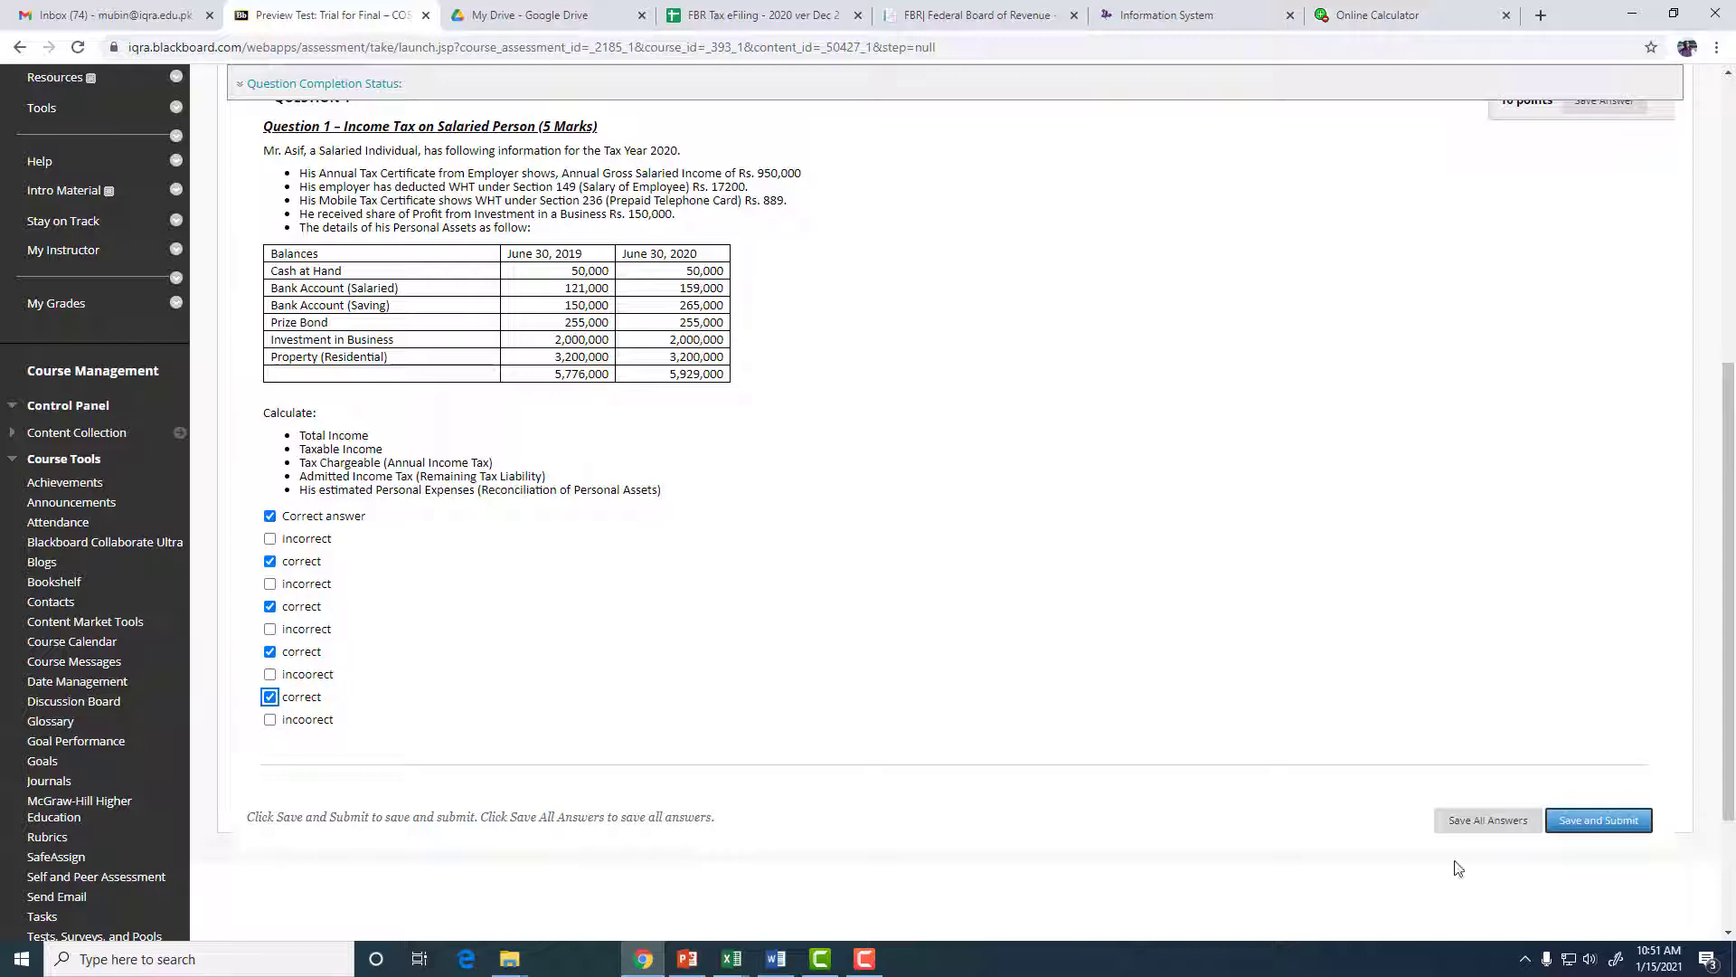
left_click(1598, 820)
left_click(945, 168)
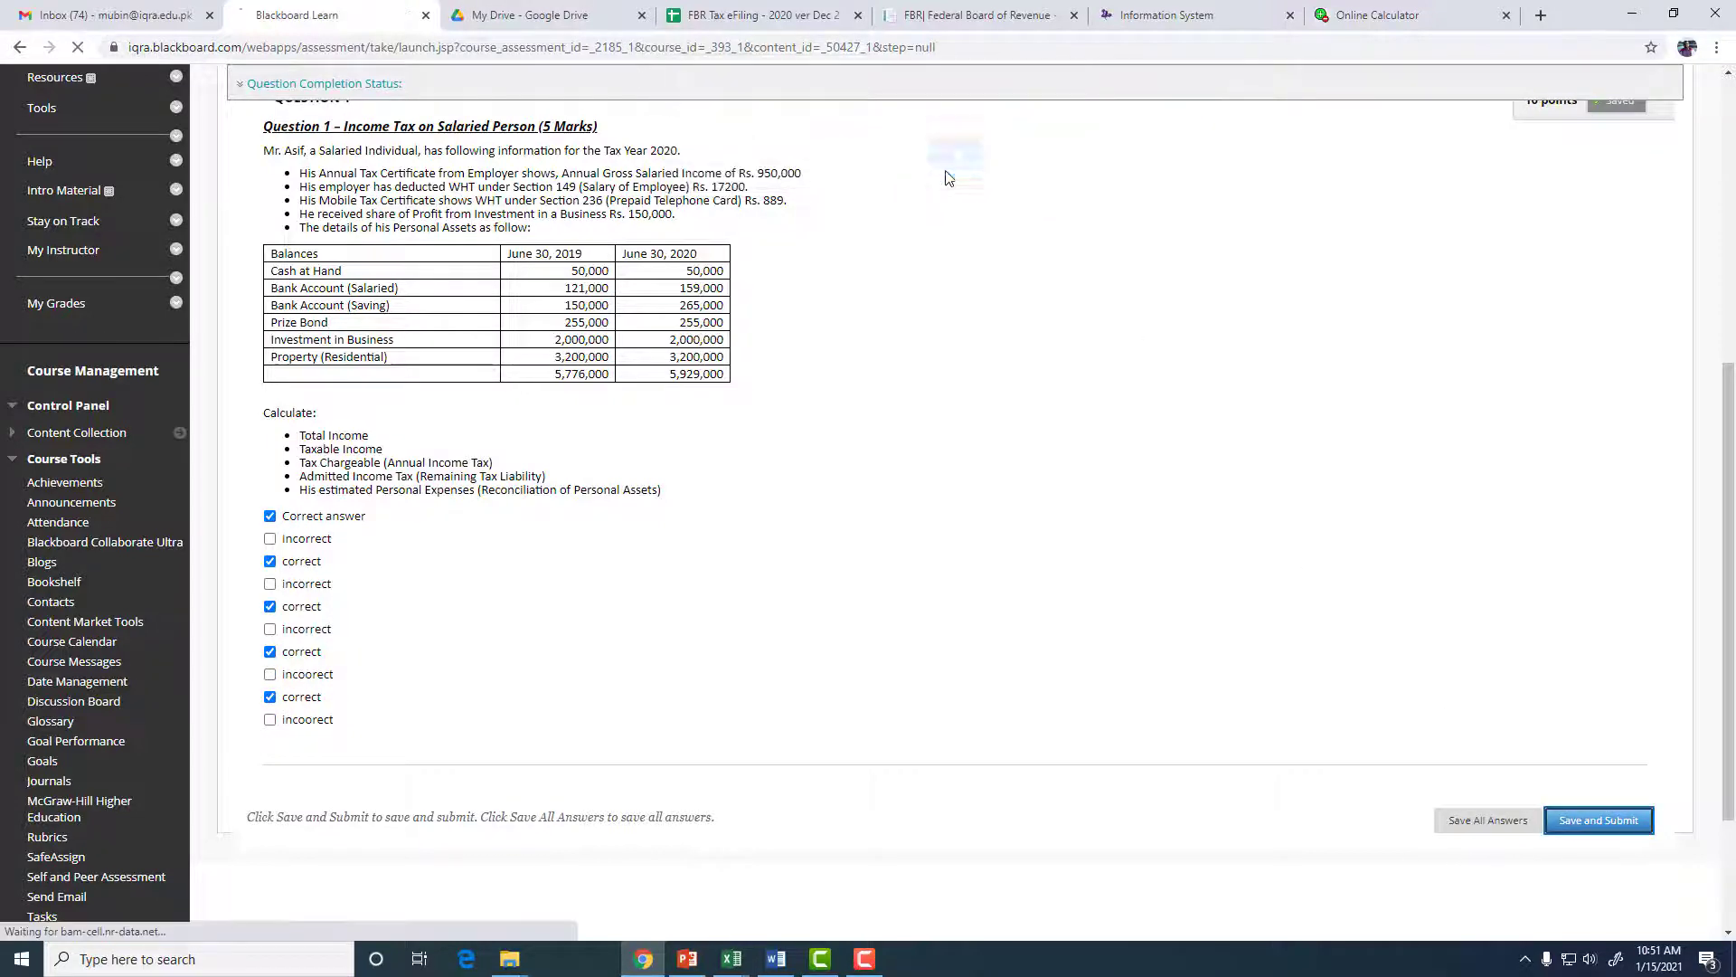
- Review the submitted attempt's score and return to the Midterm Exam page
left_click(1664, 723)
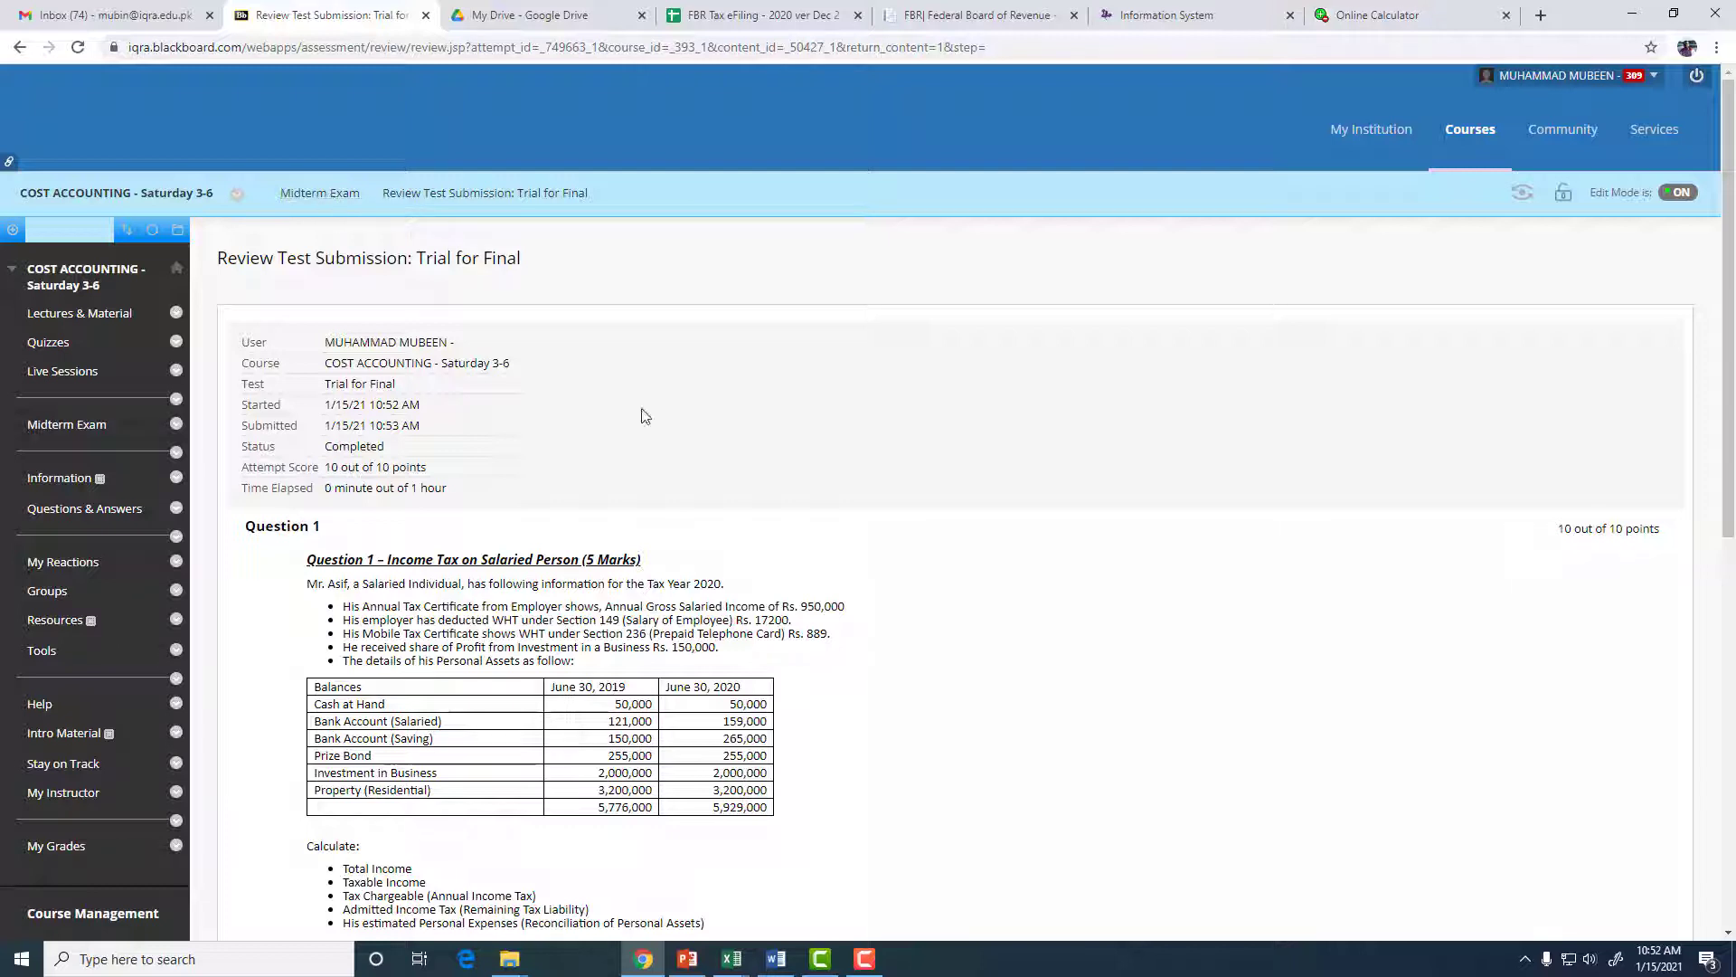
key("Tab")
key("Return")
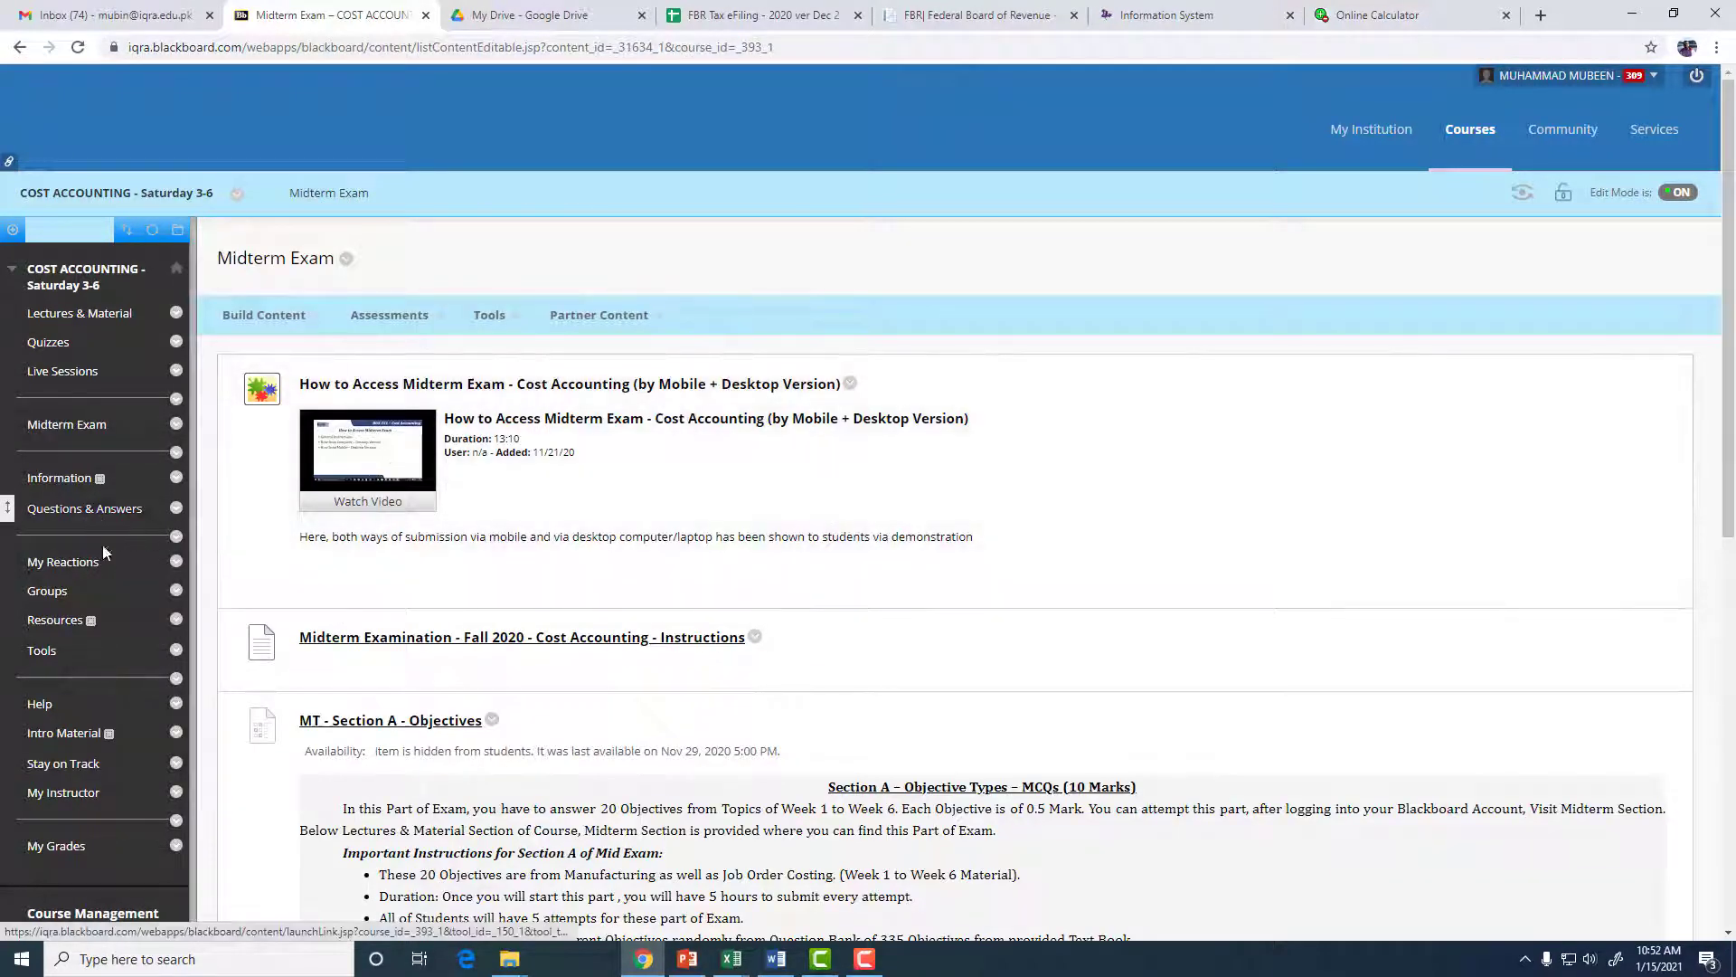
- Open the Trial for Final pool for editing from the course's list of question pools
scroll(103, 633, "down", 6)
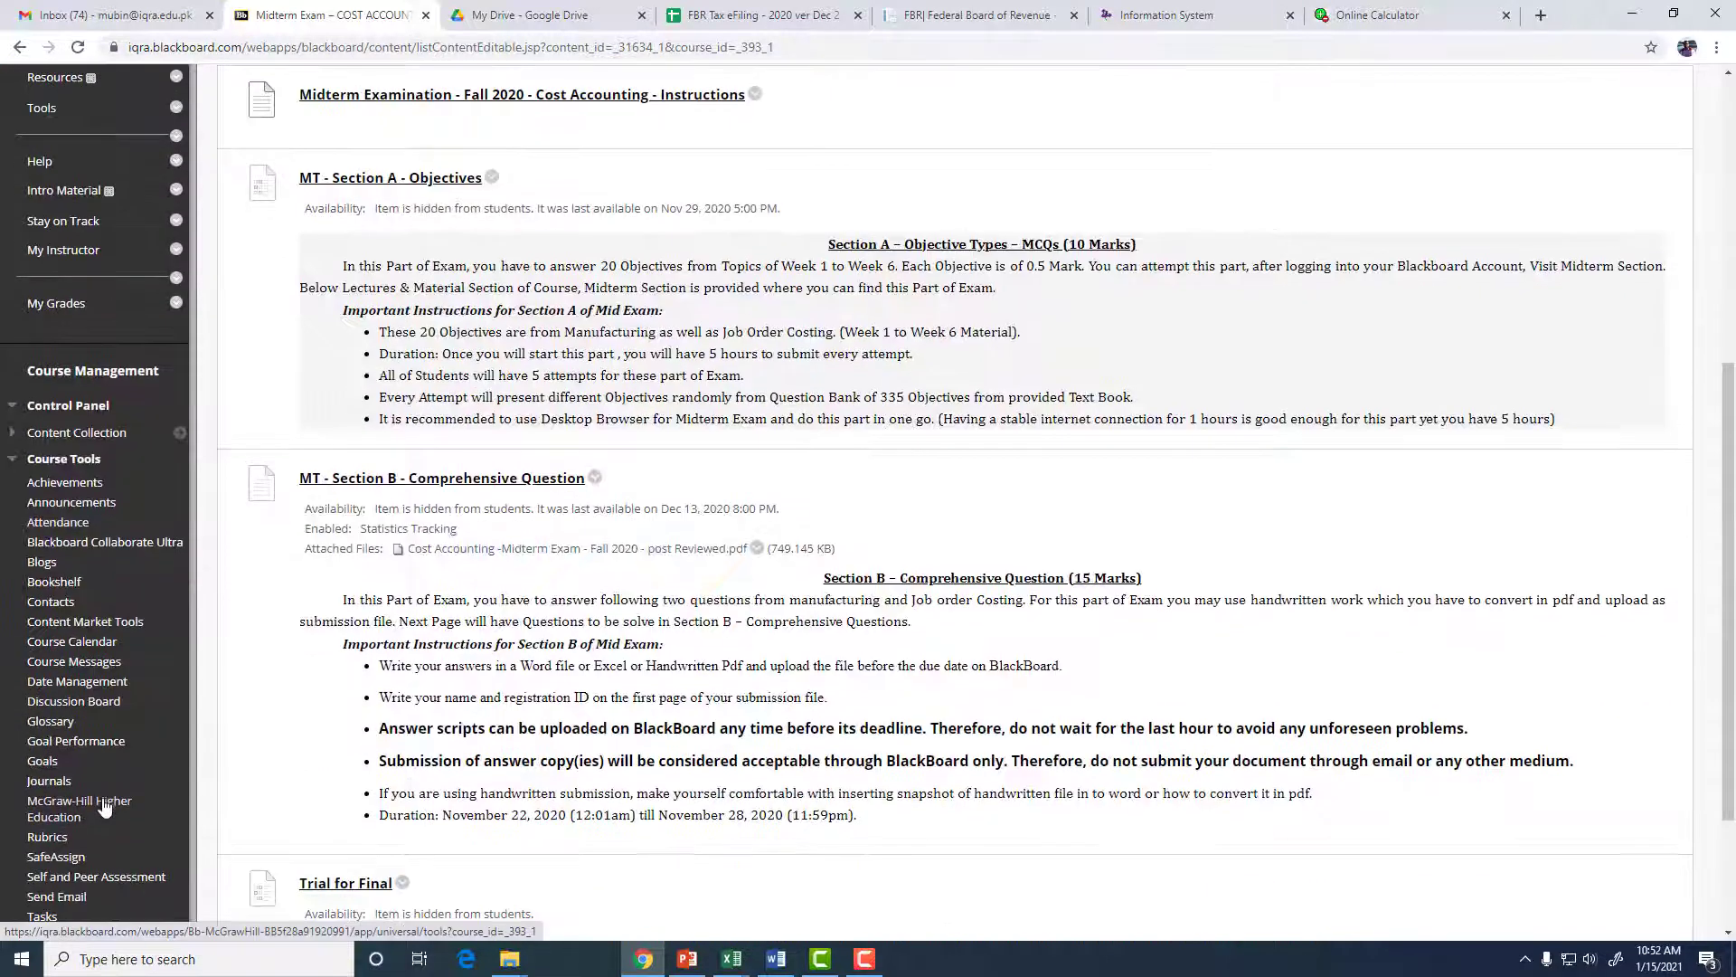
scroll(104, 808, "down", 1)
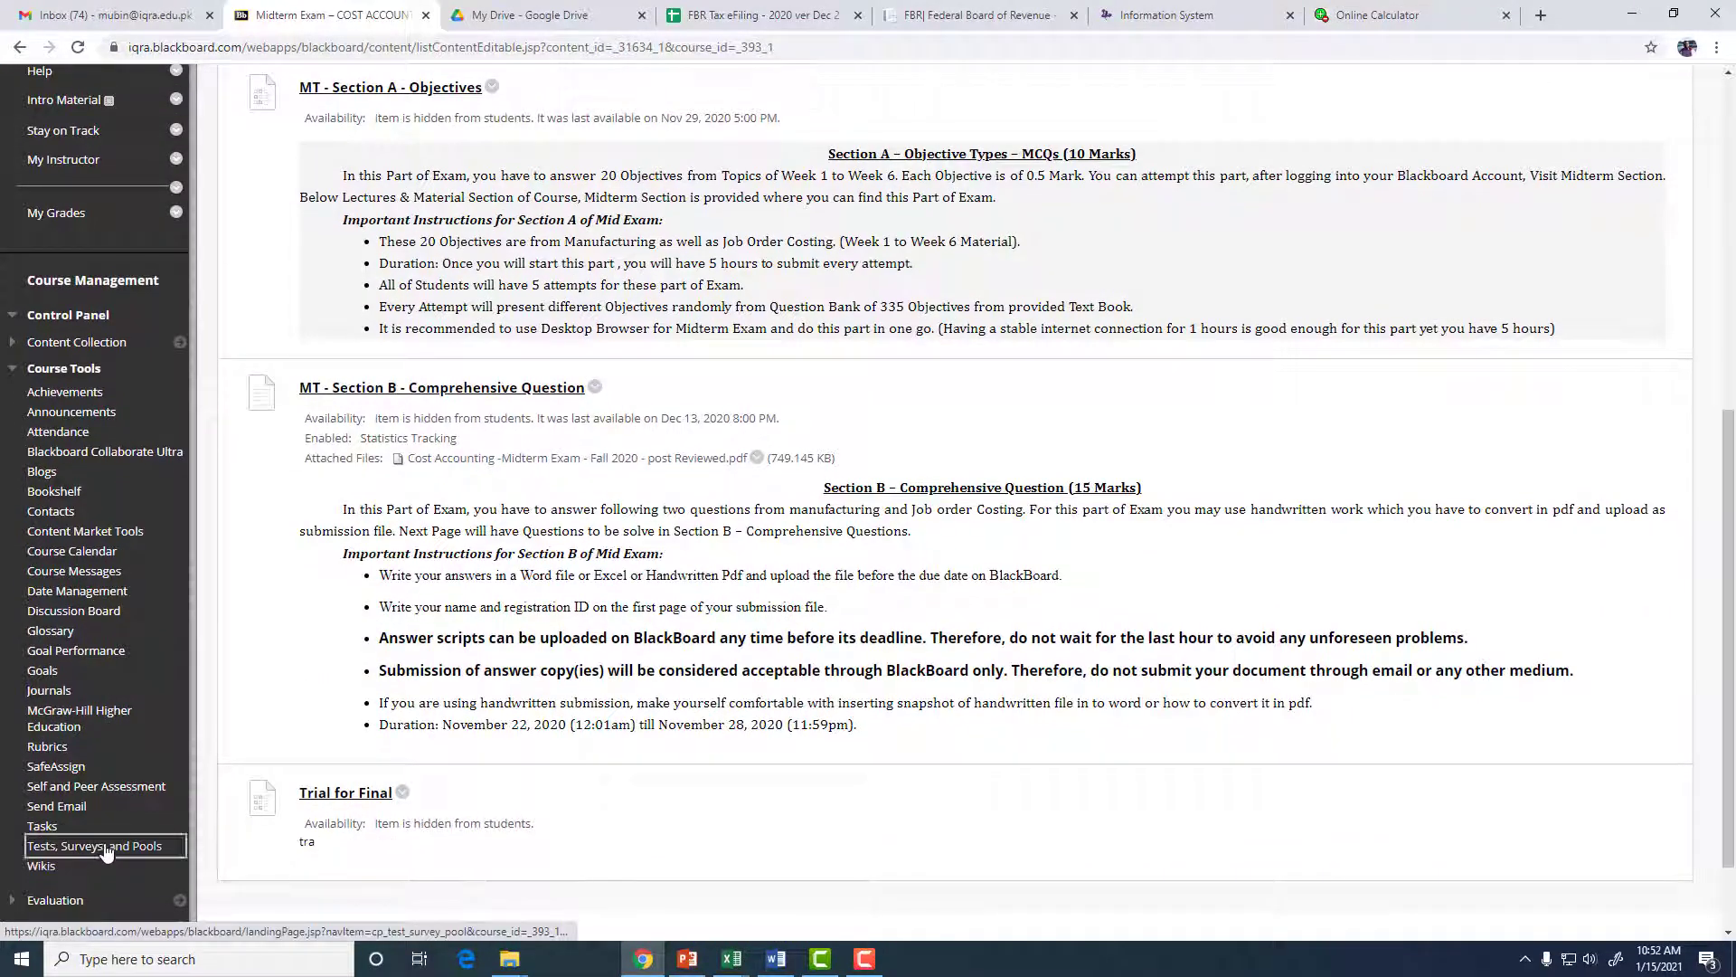
left_click(105, 847)
left_click(262, 500)
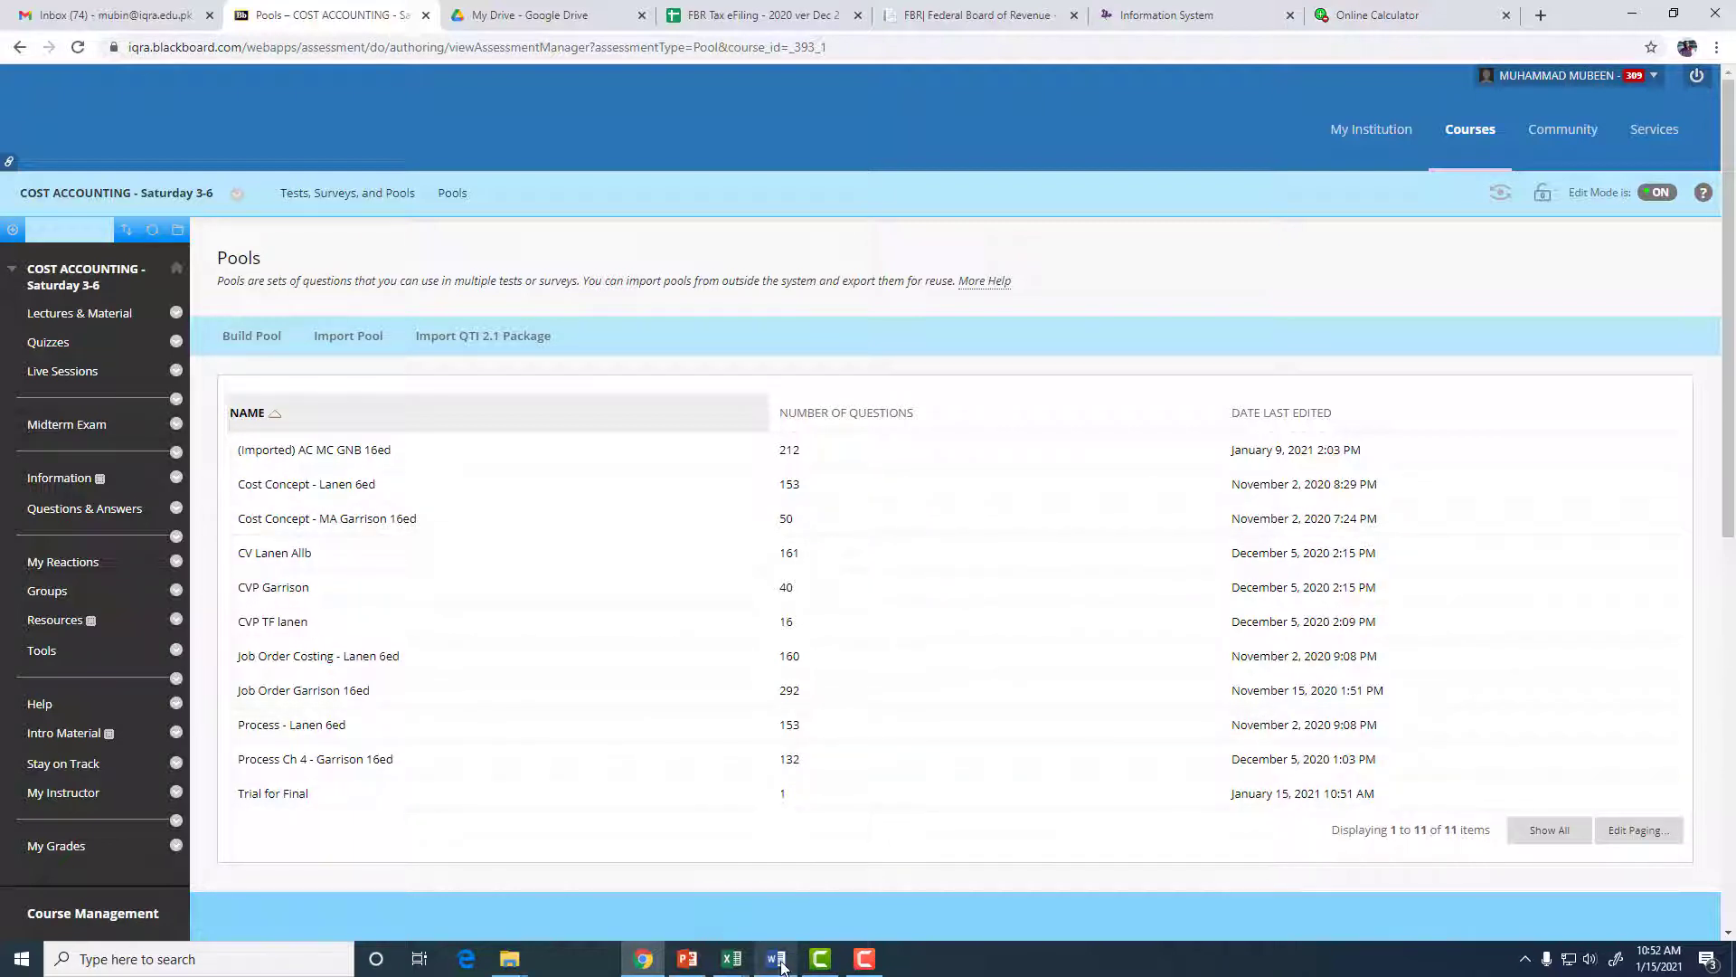
left_click(318, 796)
left_click(347, 617)
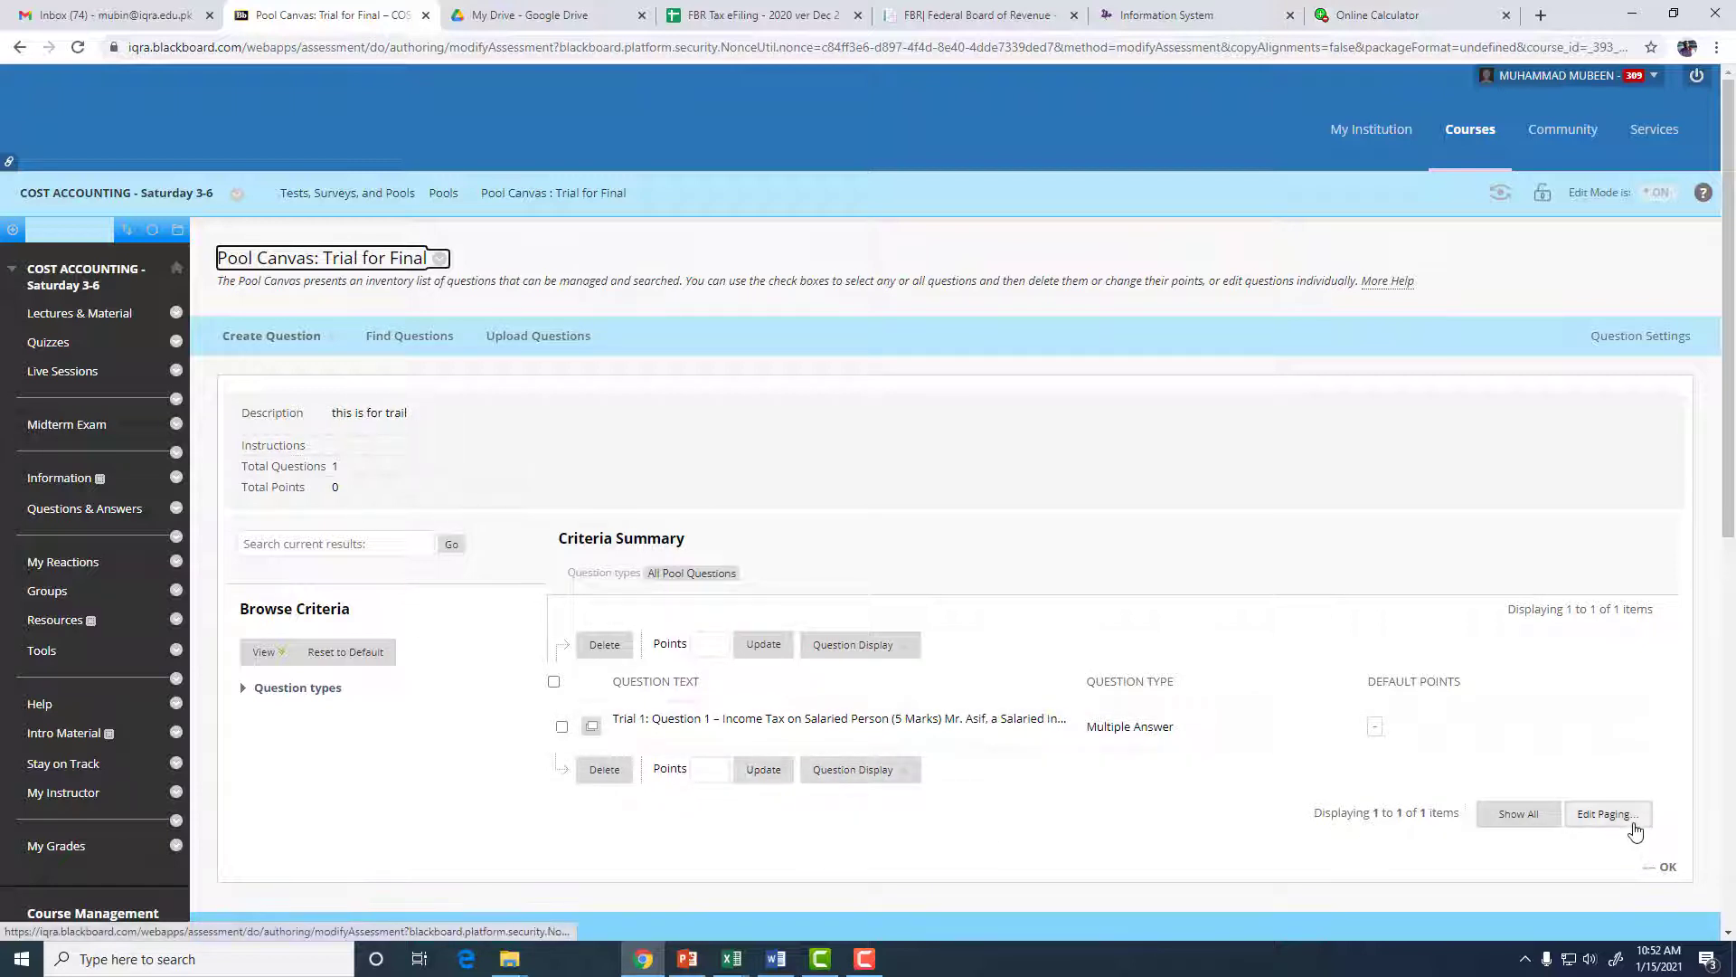
left_click(864, 958)
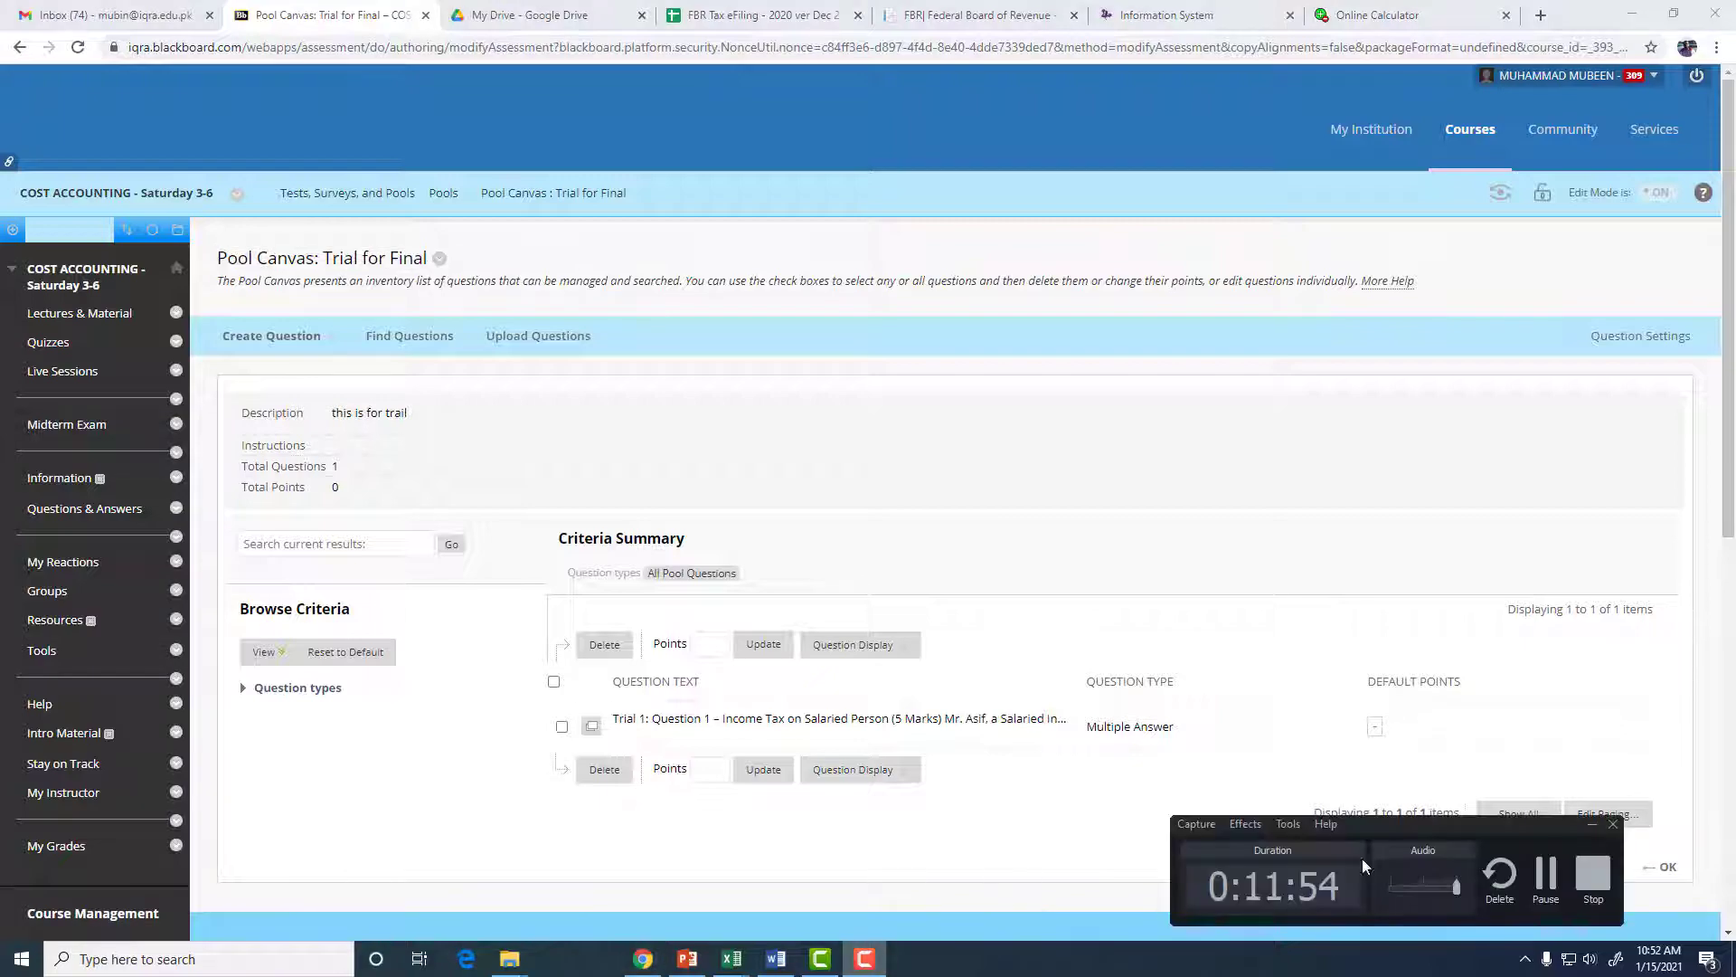